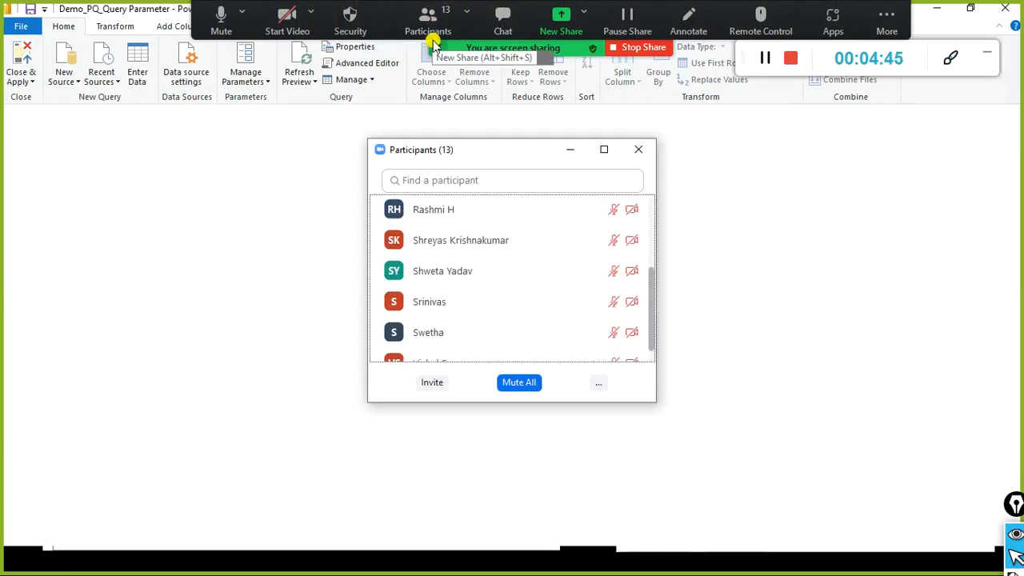
Step: Scroll through the Zoom attendee list, then close the Participants panel
scroll(532, 250, up, 5)
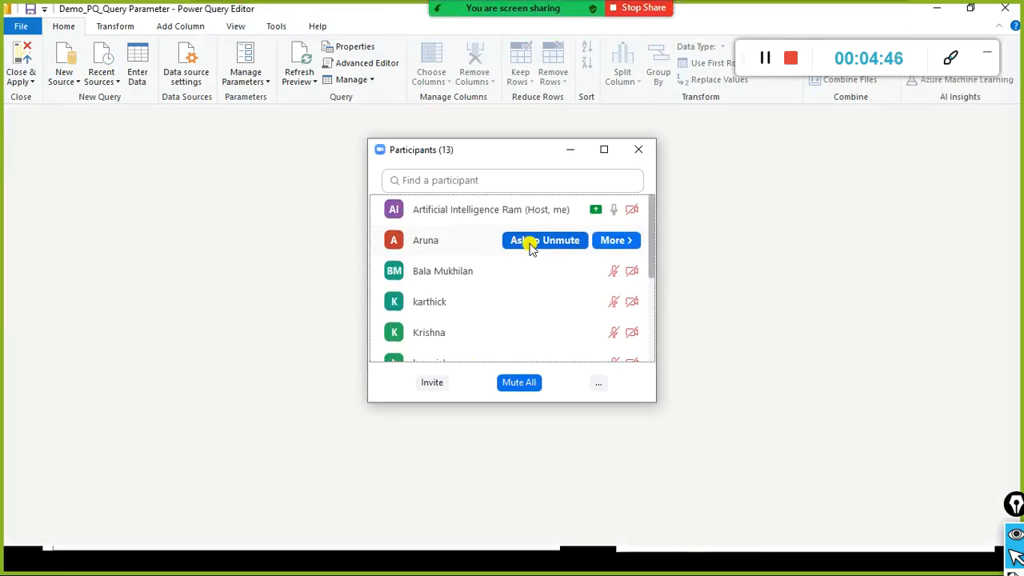
scroll(531, 248, down, 5)
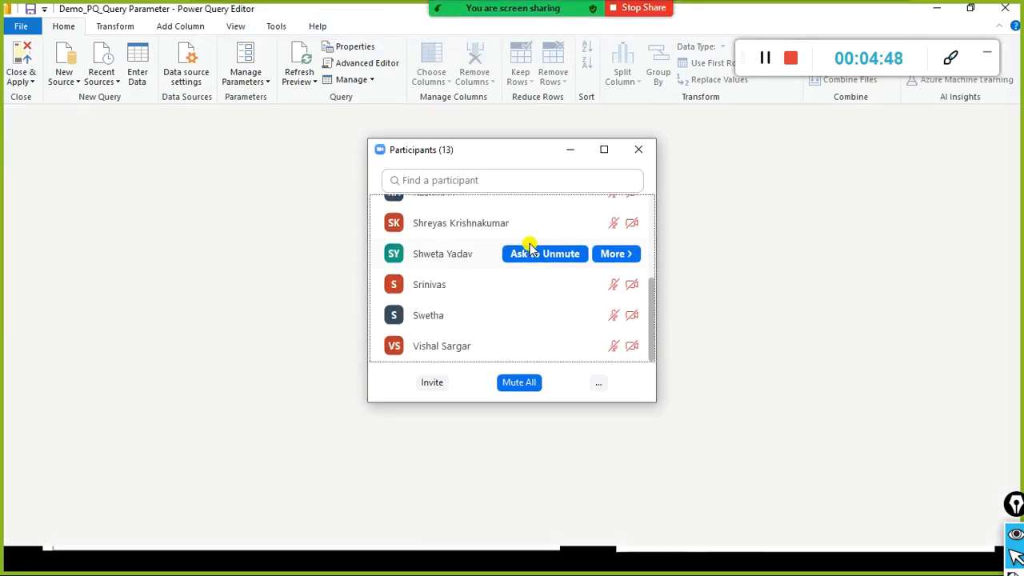
click(639, 150)
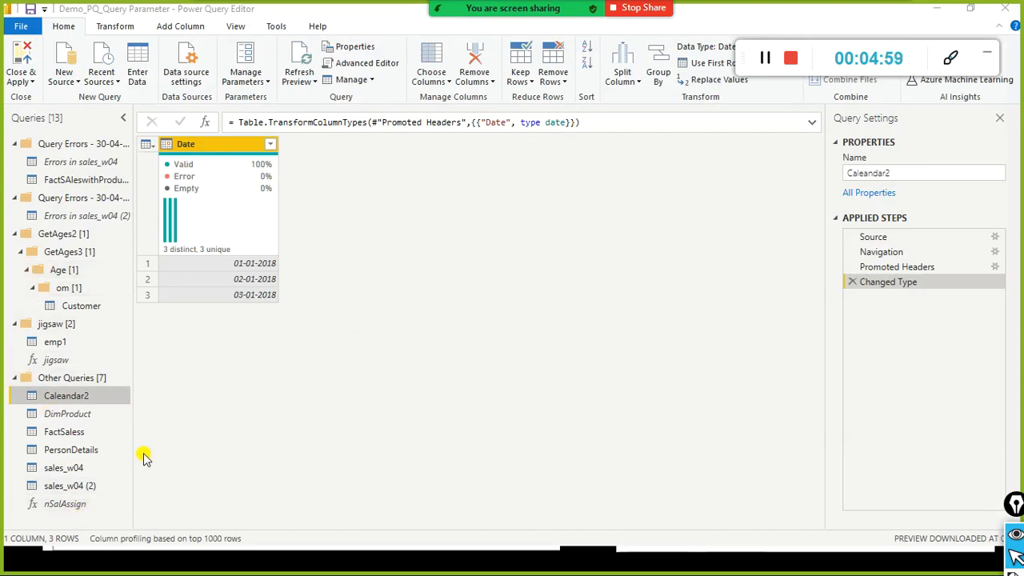
Step: Collapse the jigsaw, GetAges2 and both Query Errors groups, viewing sales_w04 (2) and then sales_w04
click(66, 466)
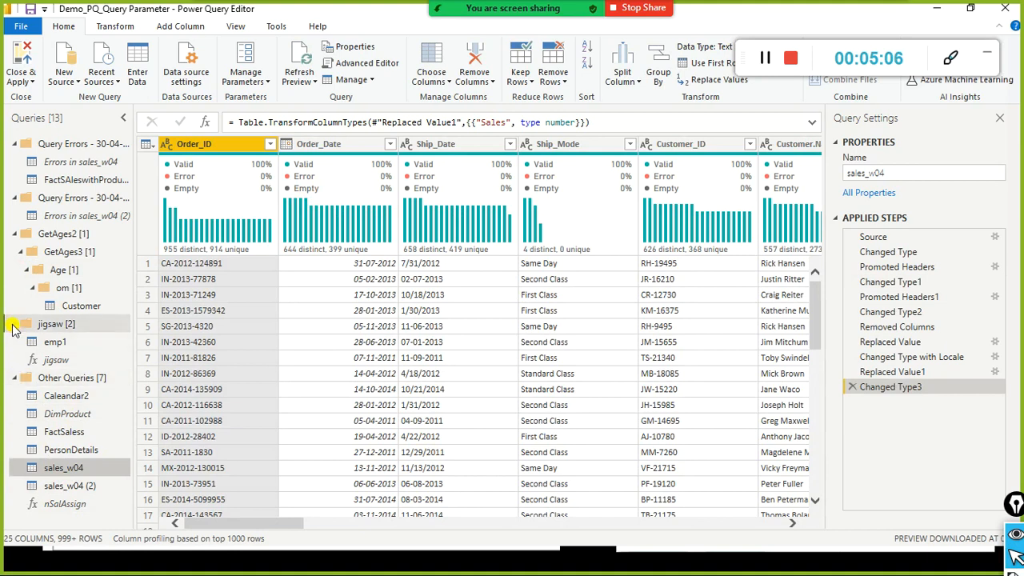
click(14, 323)
click(14, 234)
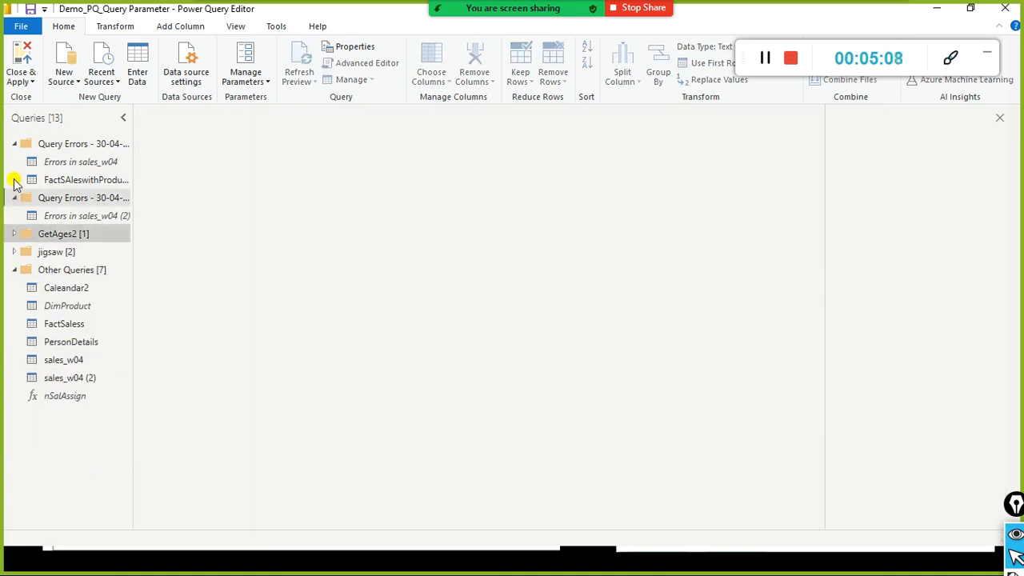
click(13, 198)
click(14, 143)
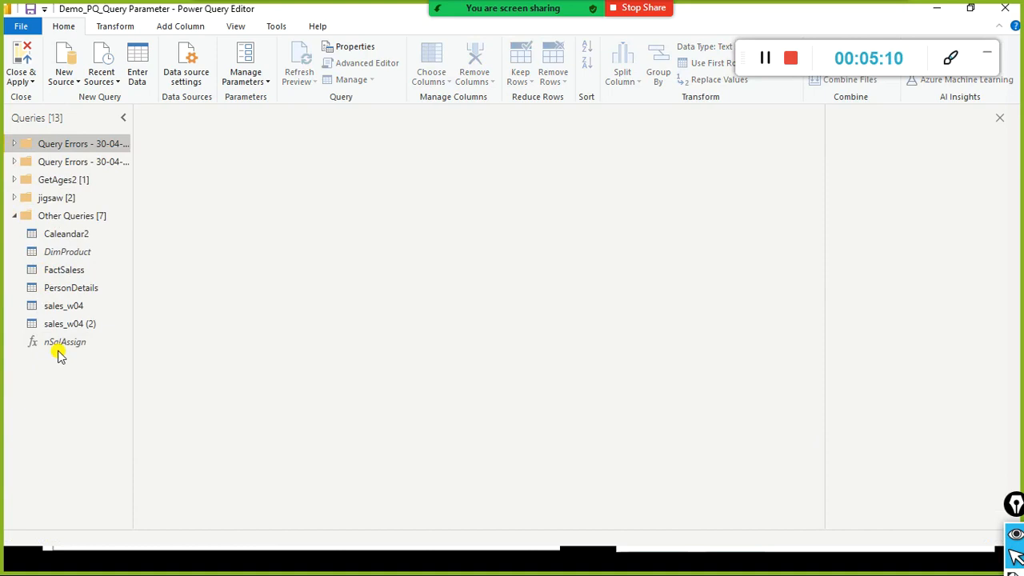
click(57, 322)
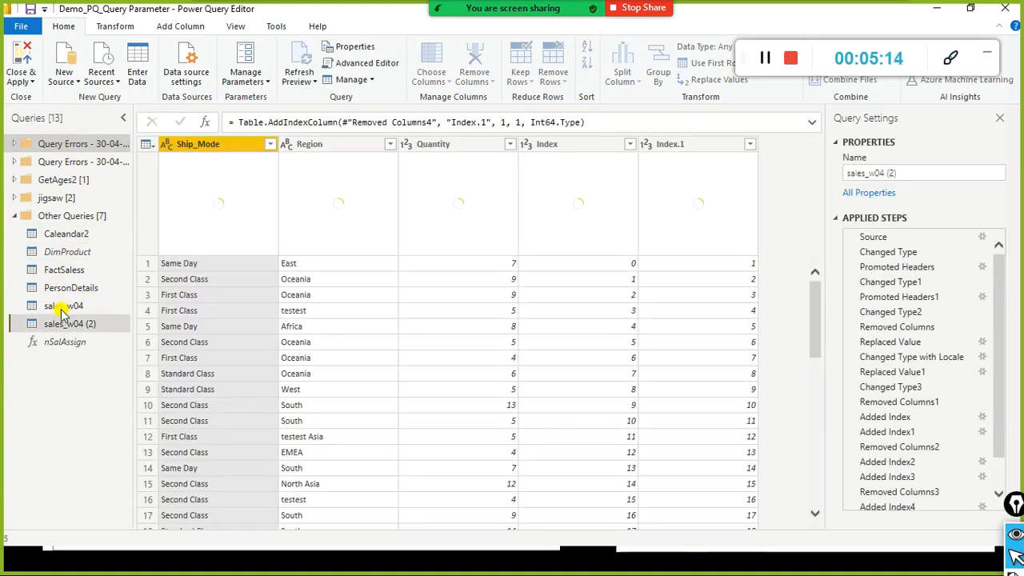
click(64, 309)
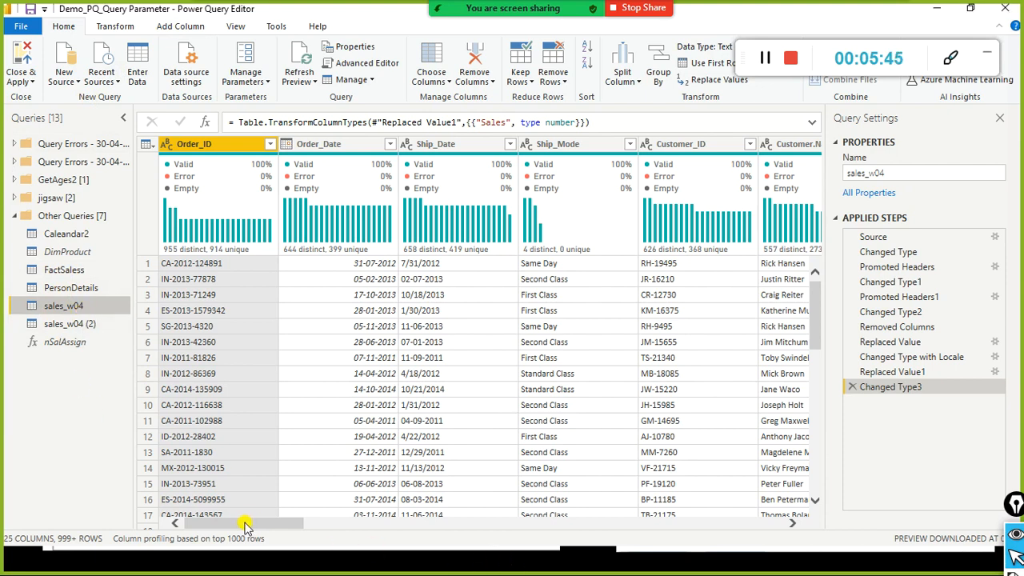
Step: Create a new parameter from the Queries pane and name it CountryParameter
right_click(45, 383)
click(9, 376)
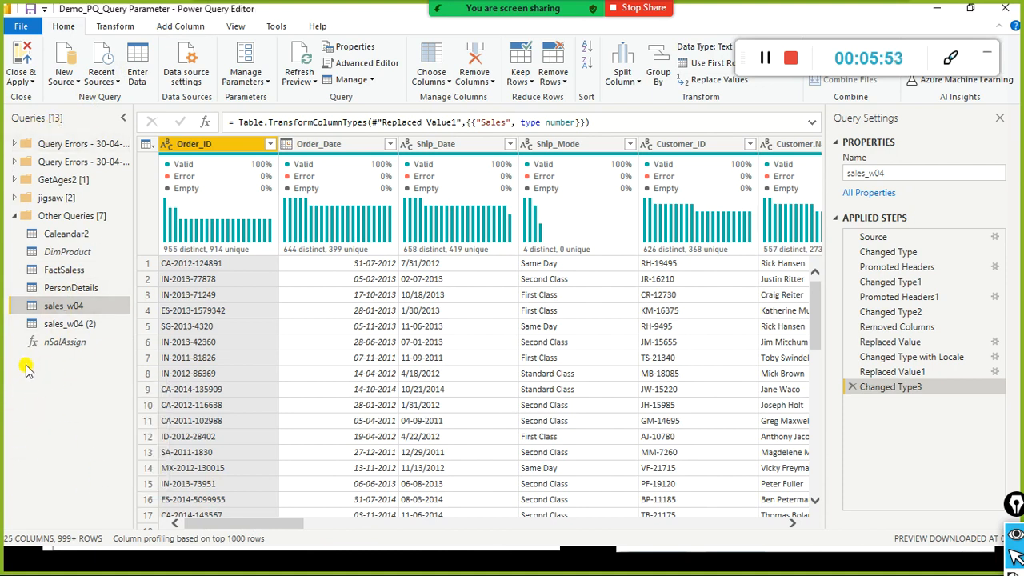
right_click(27, 366)
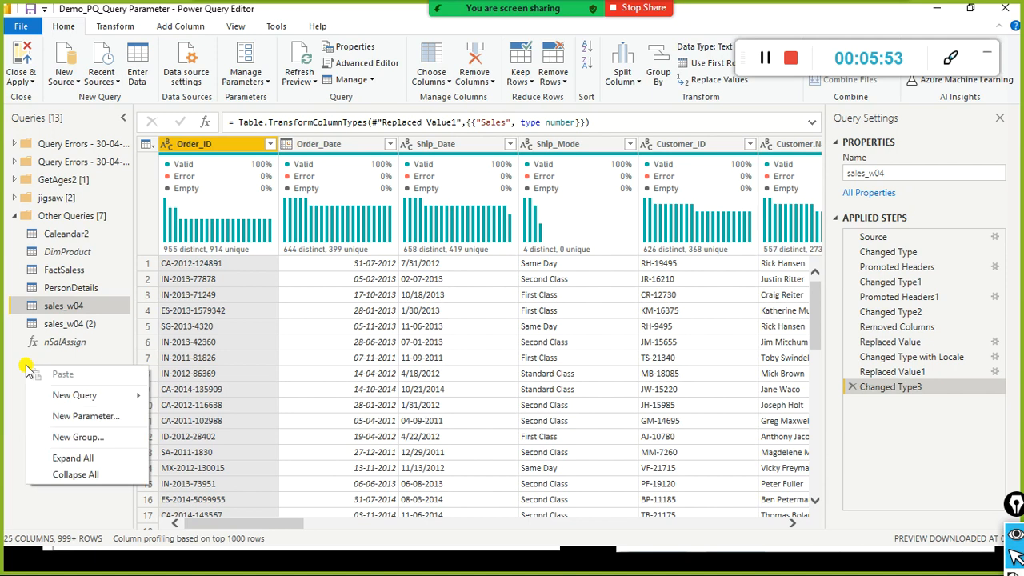
click(62, 417)
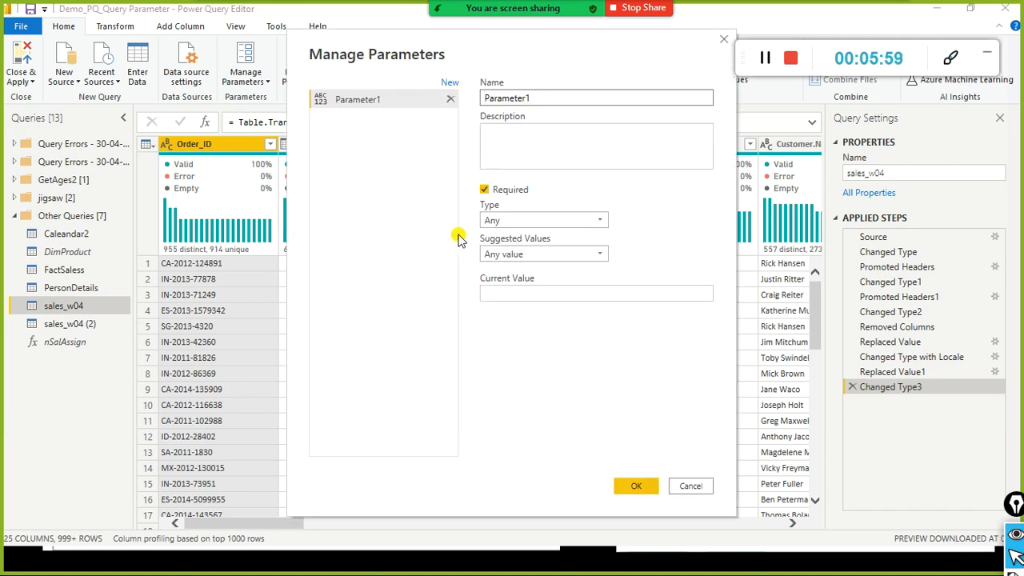
double_click(562, 104)
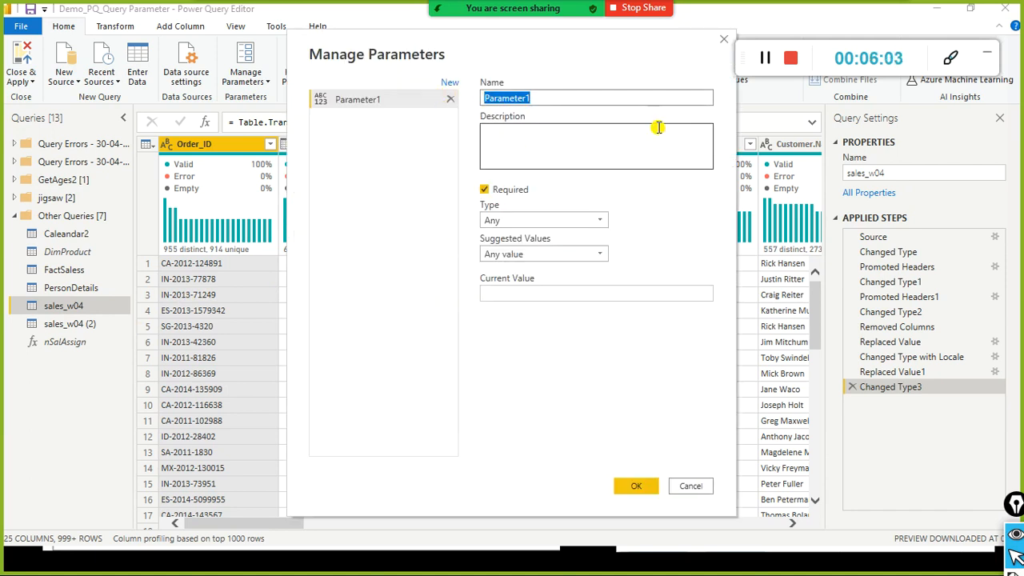
text(Country)
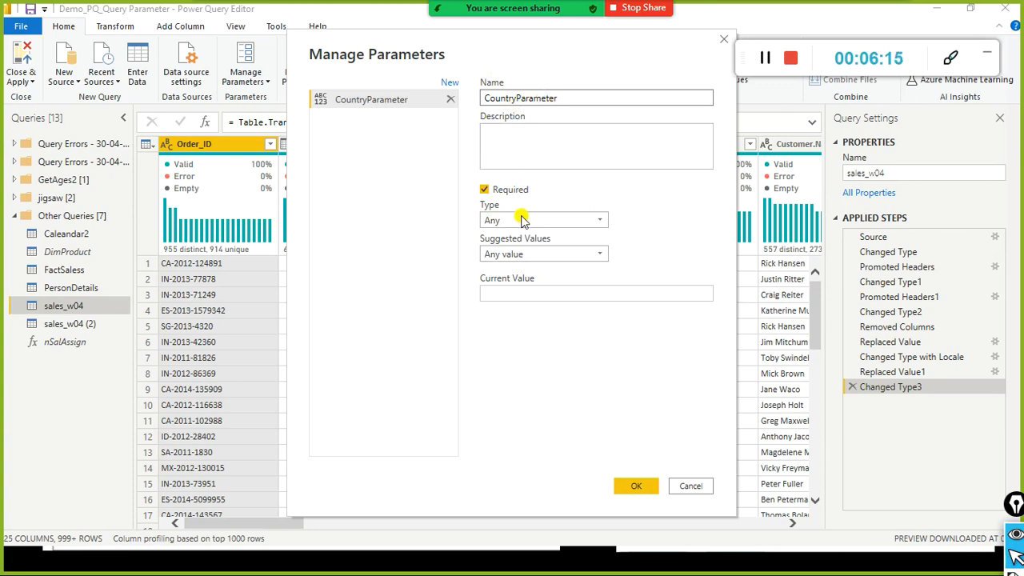
Step: Make CountryParameter a Text parameter with Any value suggested and Current Value New York
click(602, 229)
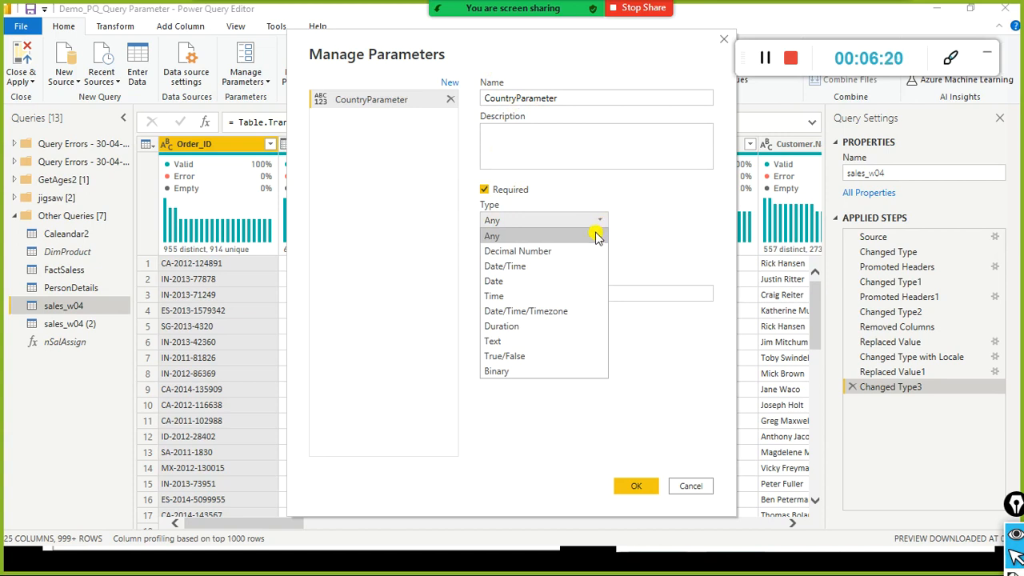
click(521, 341)
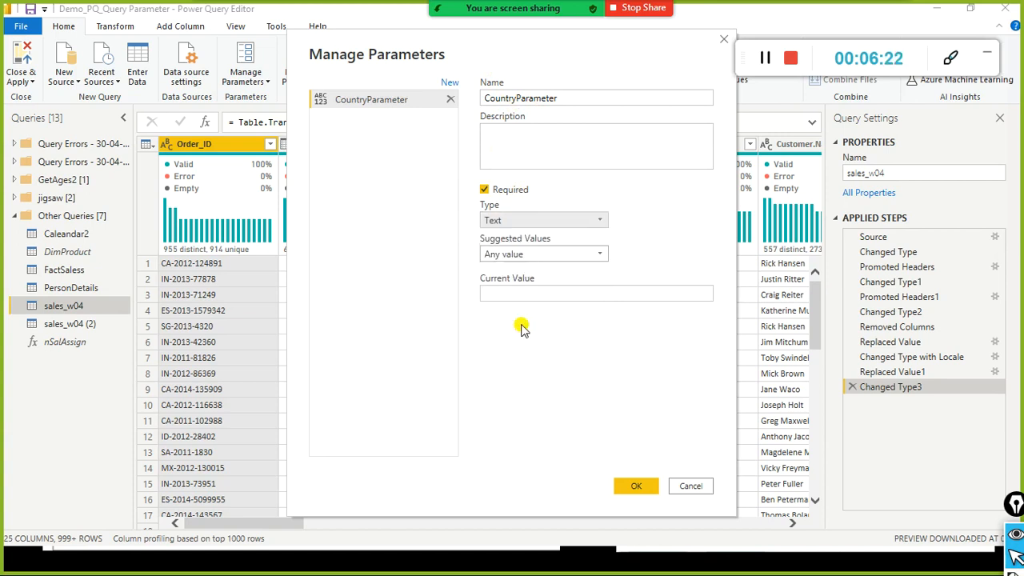
click(602, 255)
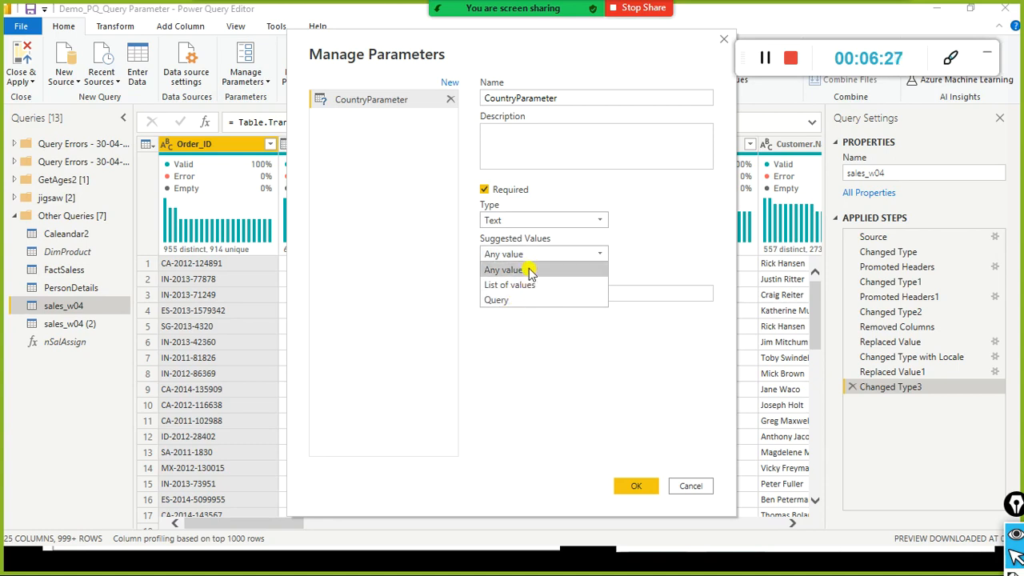
key(alt+Tab)
key(alt+Tab)
key(alt+Tab)
key(alt+Tab)
key(alt+Tab)
key(alt+Tab)
key(alt+Tab)
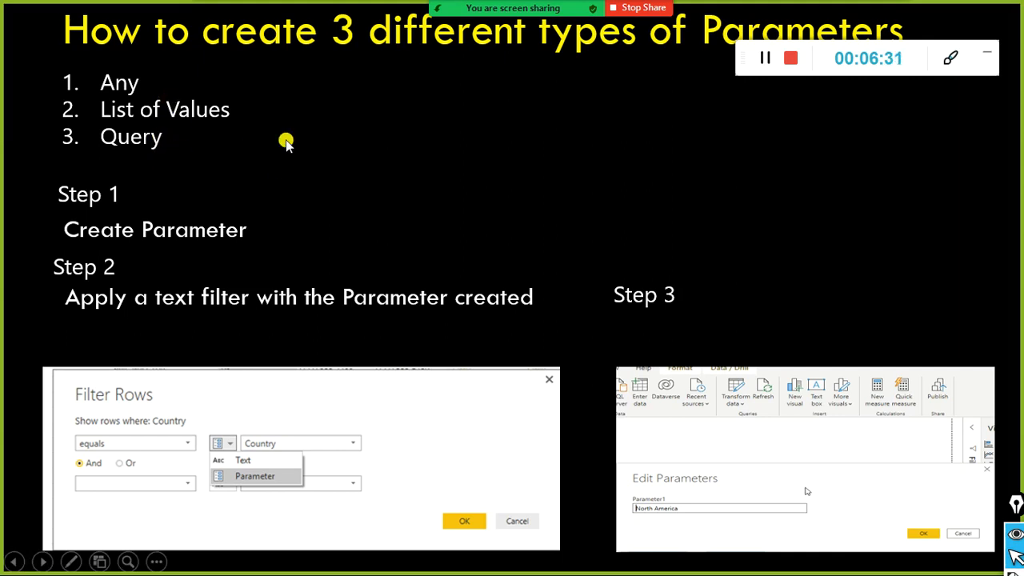
key(alt+Tab)
click(521, 256)
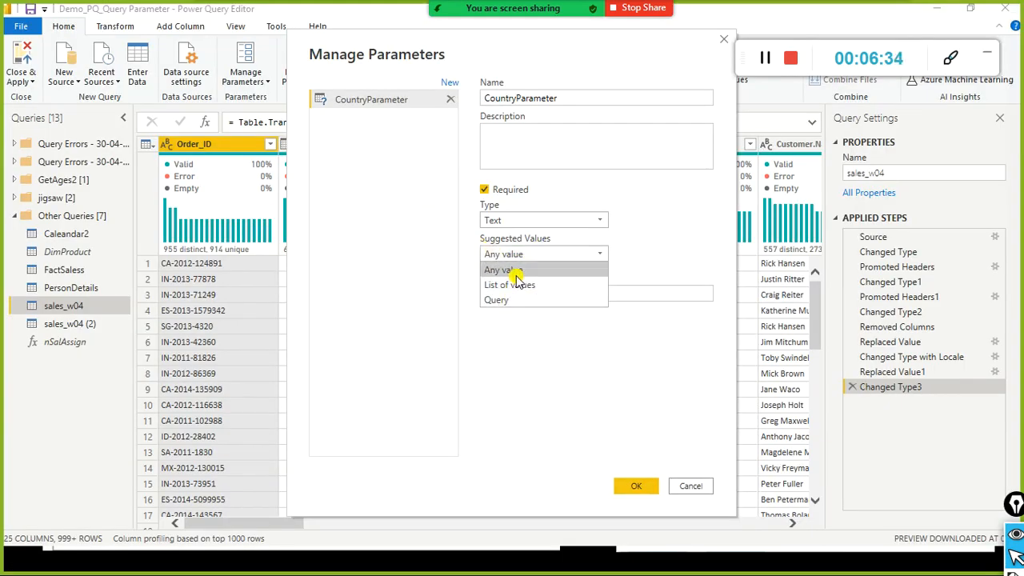
click(519, 272)
click(521, 295)
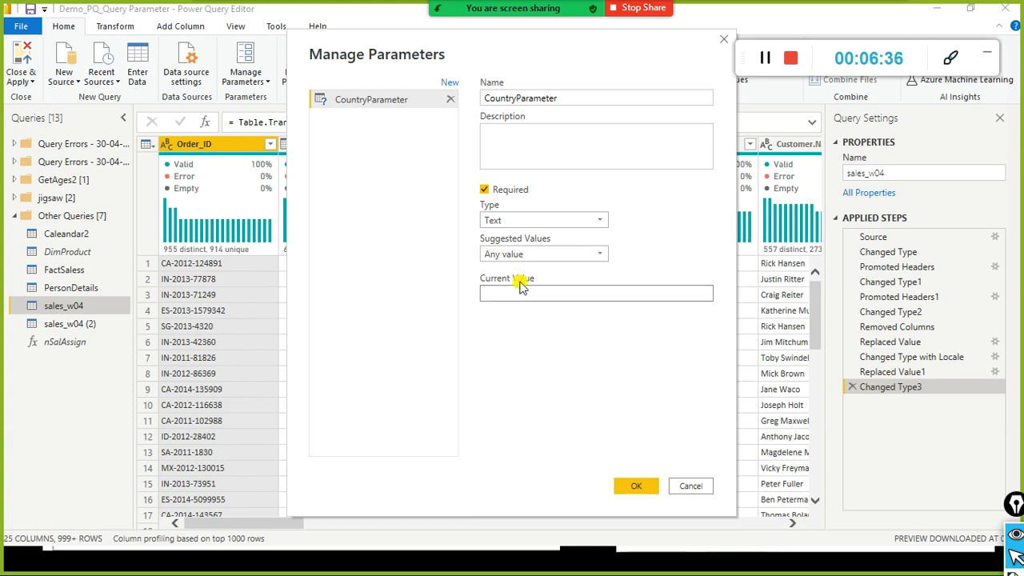
drag(448, 46, 214, 28)
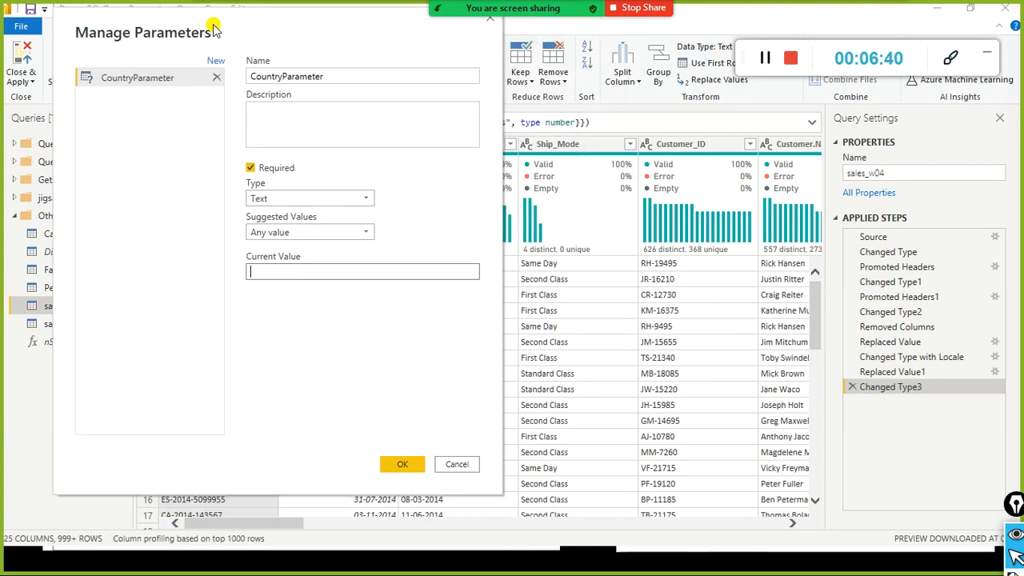
click(276, 273)
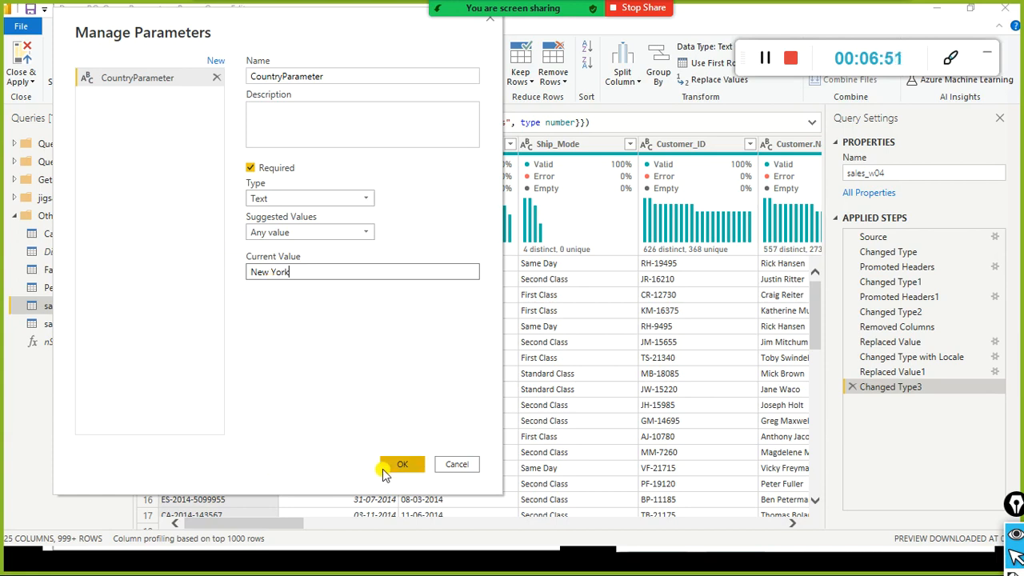
Step: Change CountryParameter's Current Value from New York to North America and save the parameter
key(alt+Tab)
key(alt+Tab)
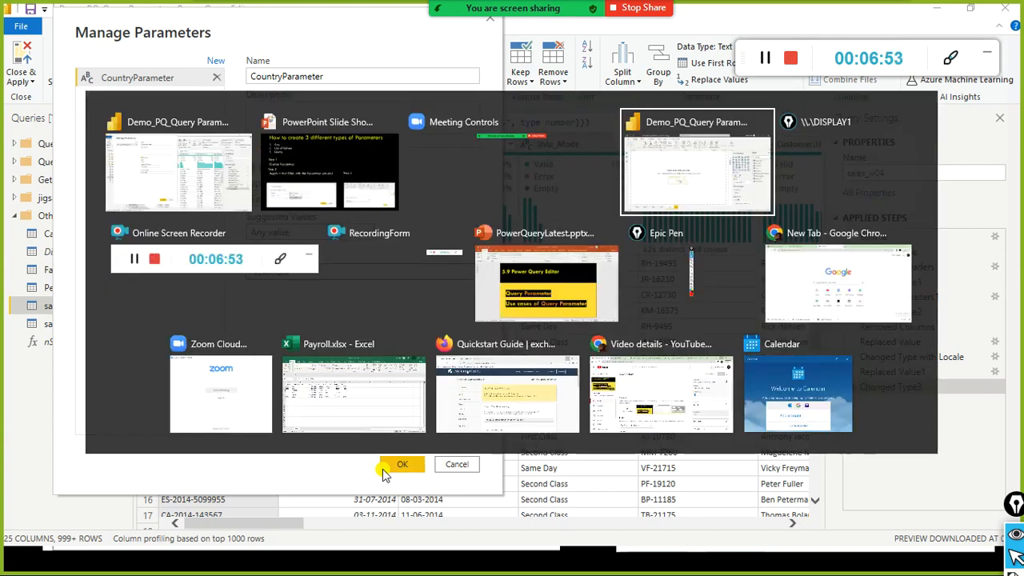
key(alt+shift+Tab)
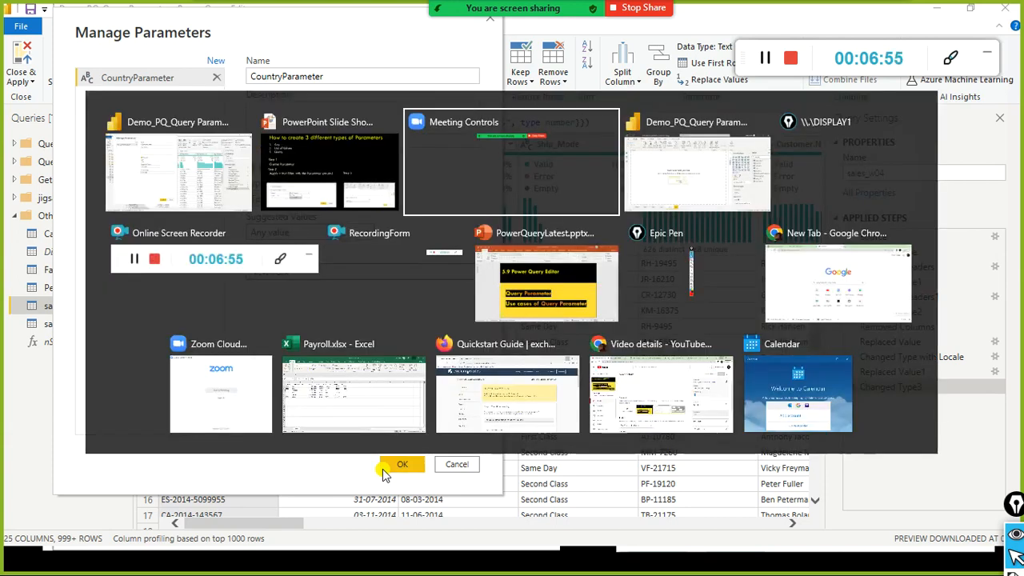
key(alt+shift+Tab)
key(alt+Tab)
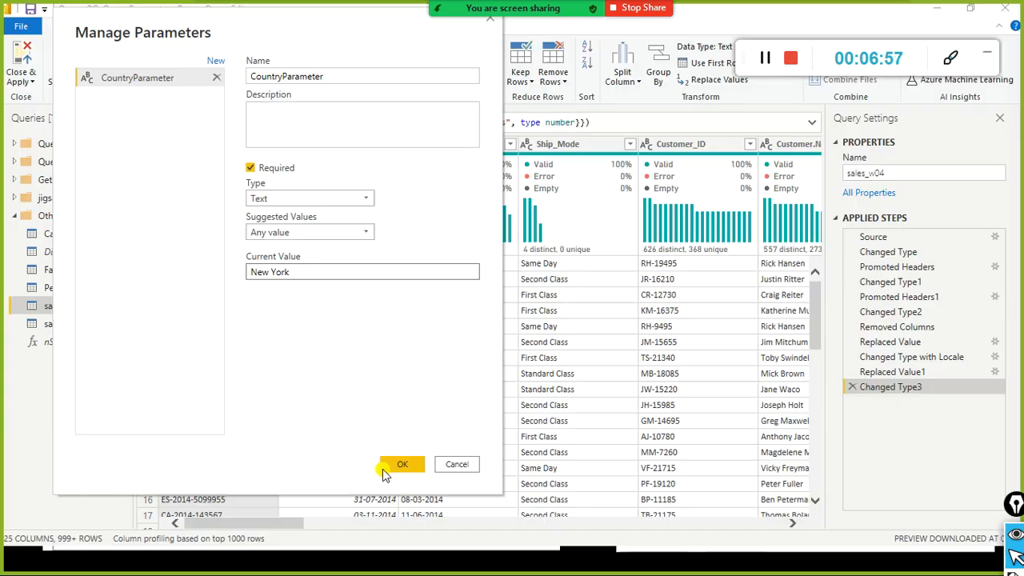
click(297, 273)
drag(297, 273, 235, 276)
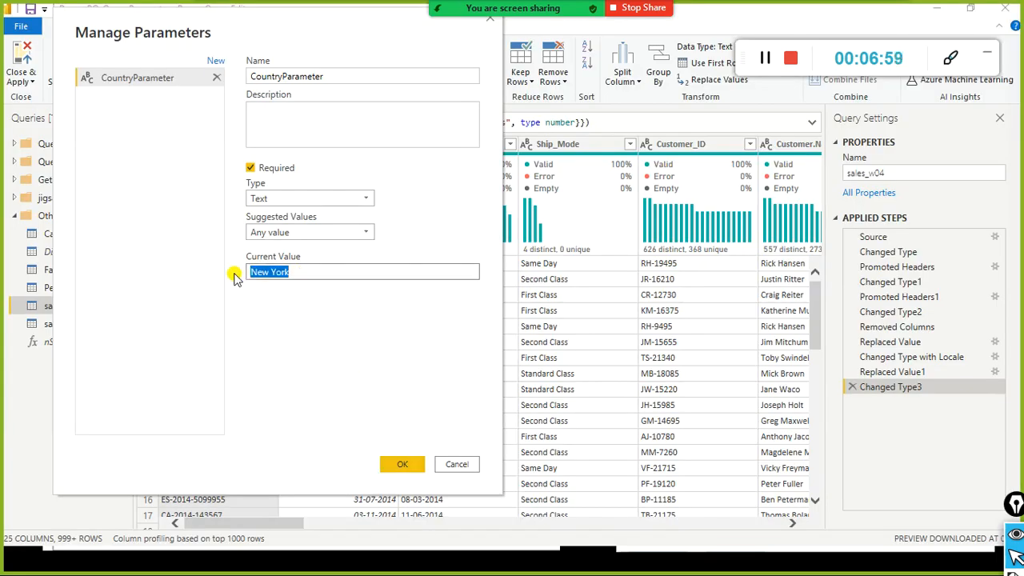
text(North America)
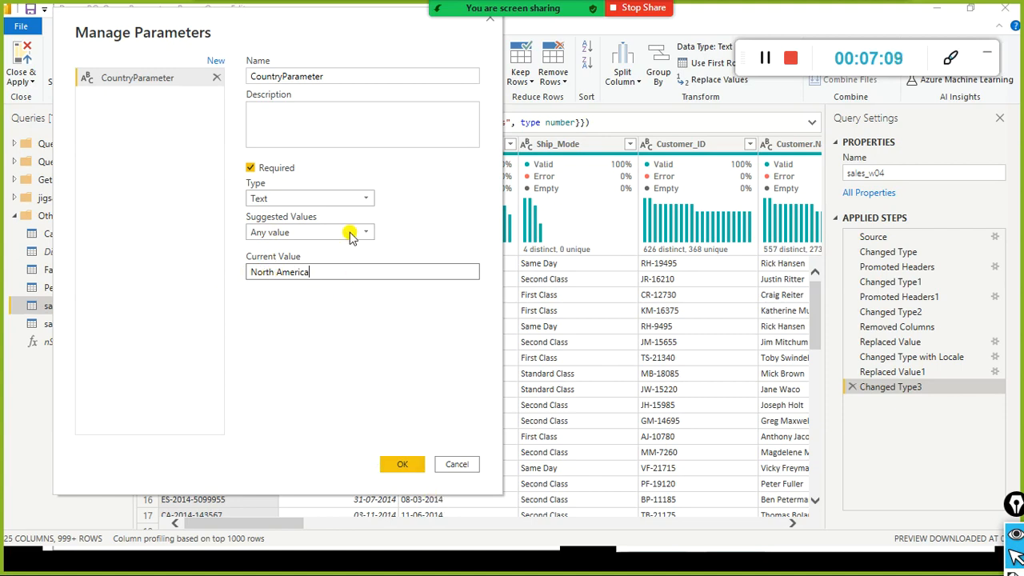
drag(343, 76, 221, 75)
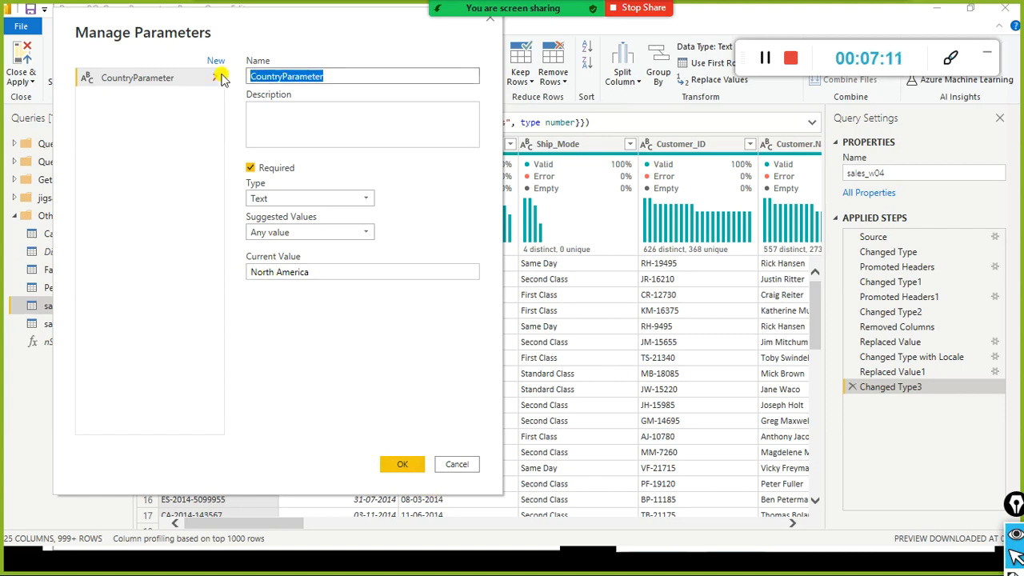
click(320, 272)
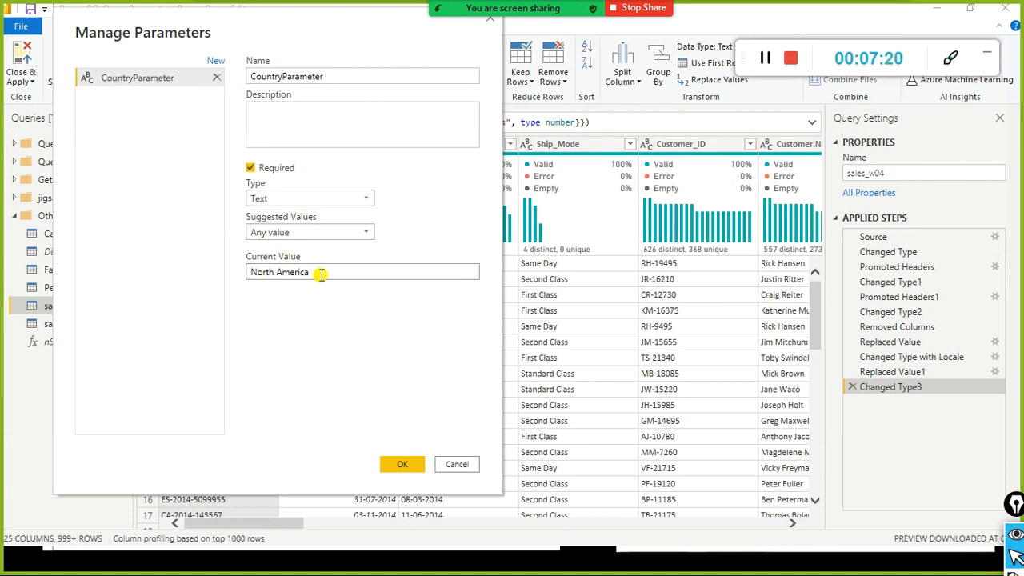
drag(320, 273, 185, 278)
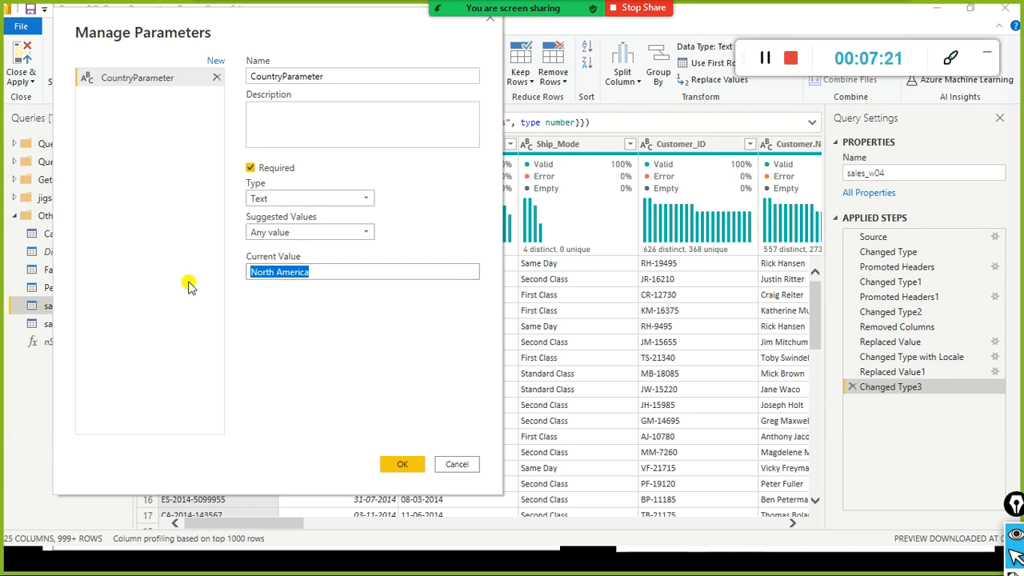
click(400, 466)
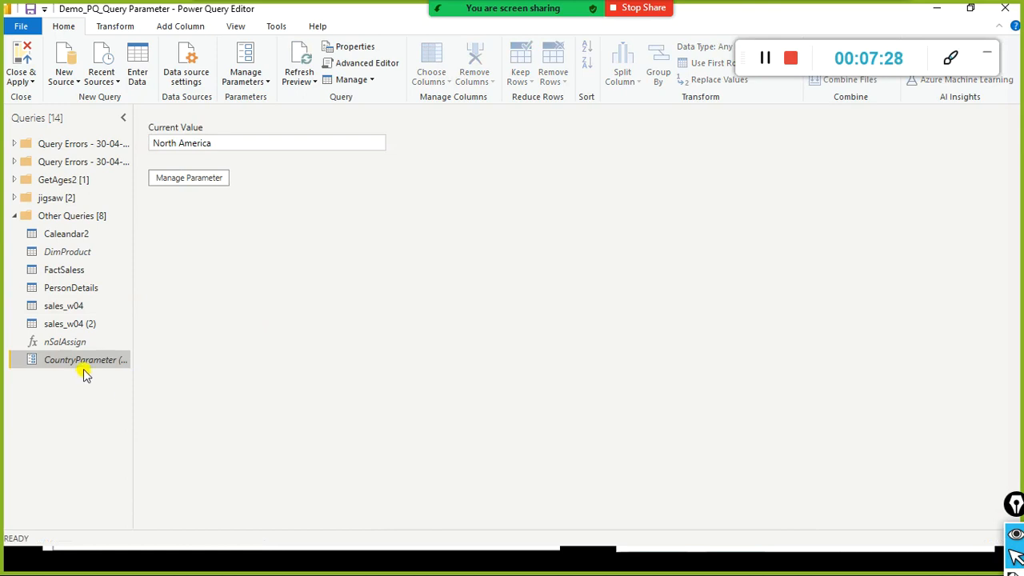
click(203, 184)
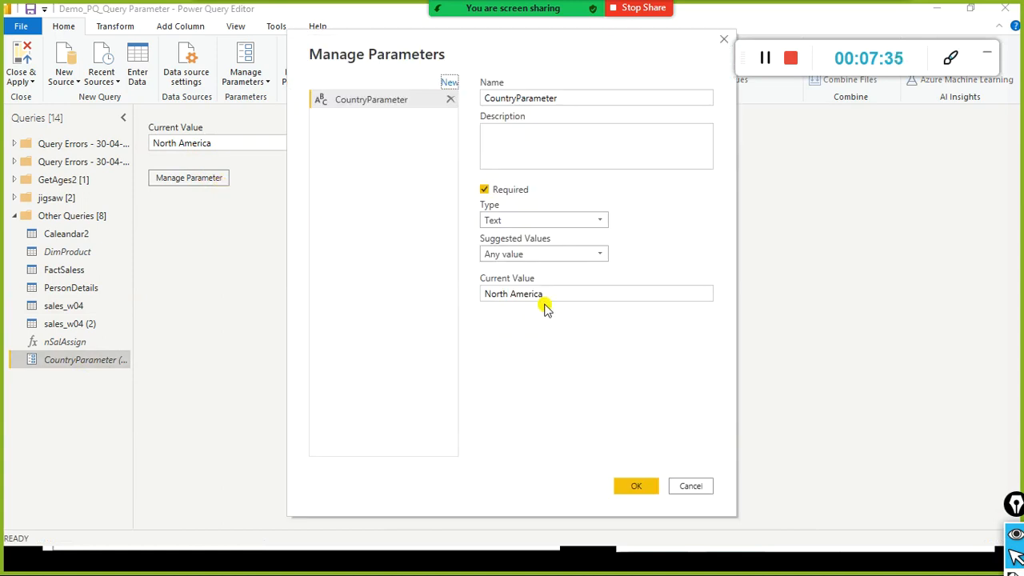
drag(573, 299, 450, 288)
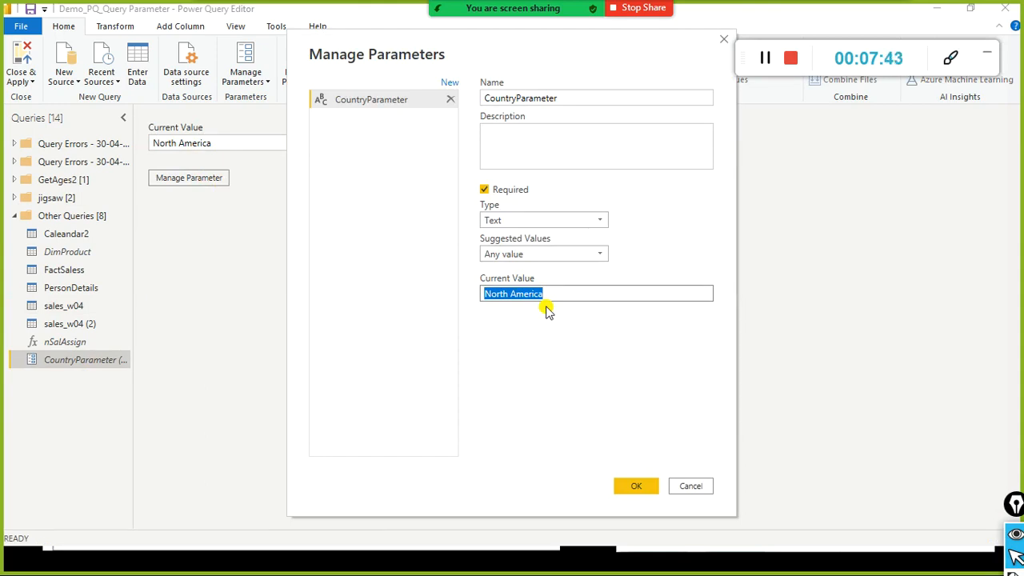
click(697, 554)
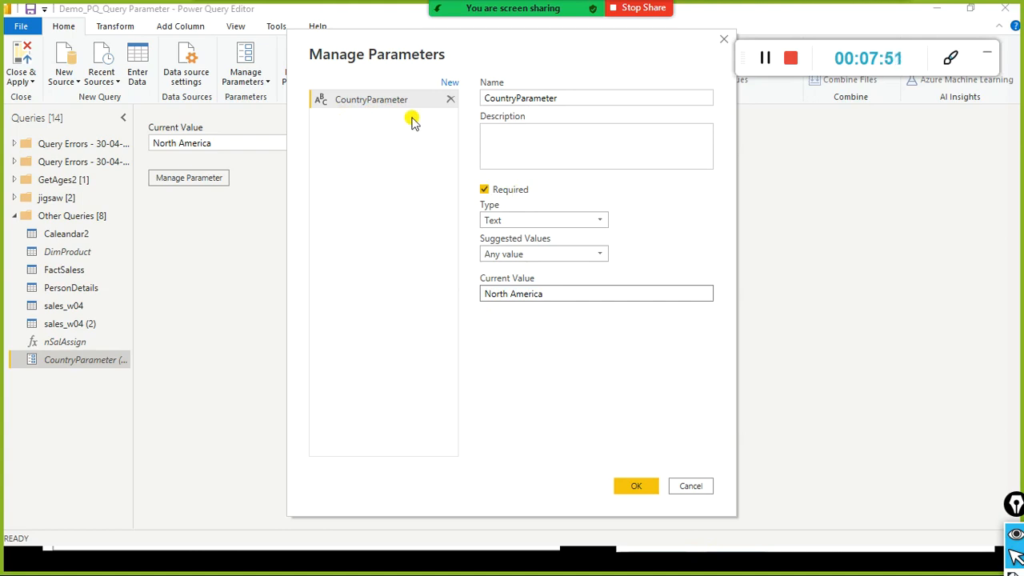
click(518, 99)
double_click(519, 99)
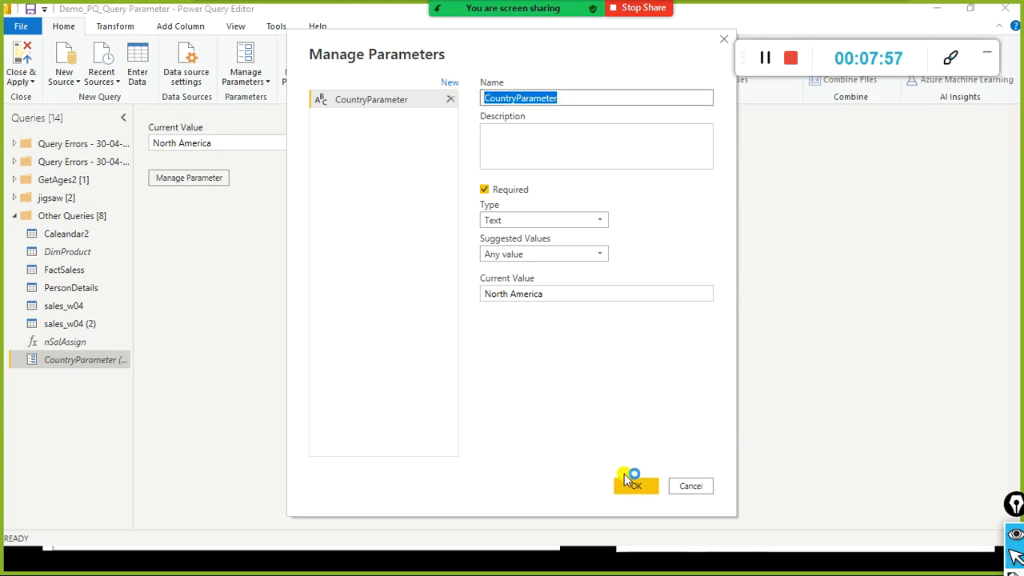
click(640, 486)
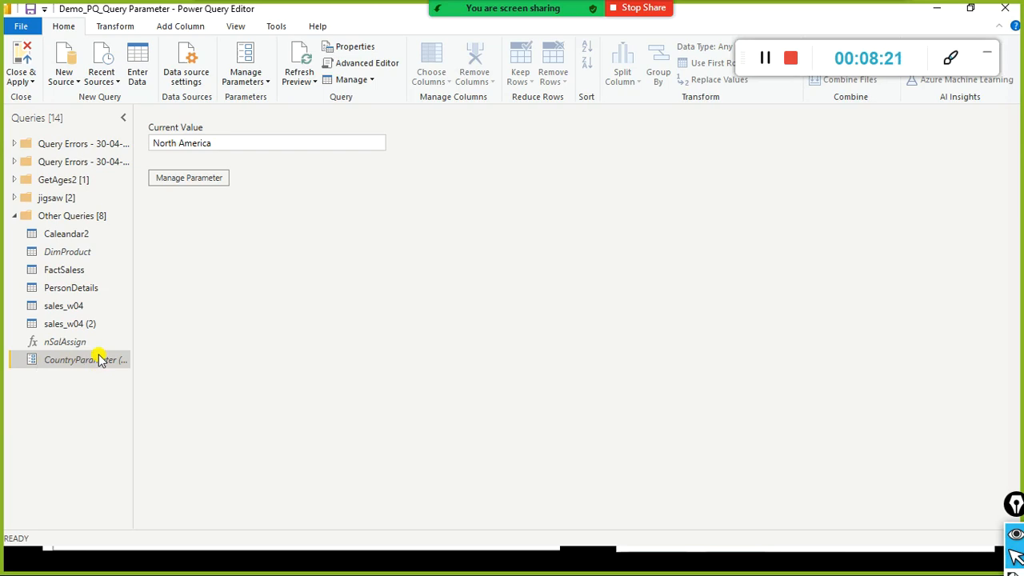
Step: In sales_w04, start a Text Filters > Equals condition on the Country column
click(69, 306)
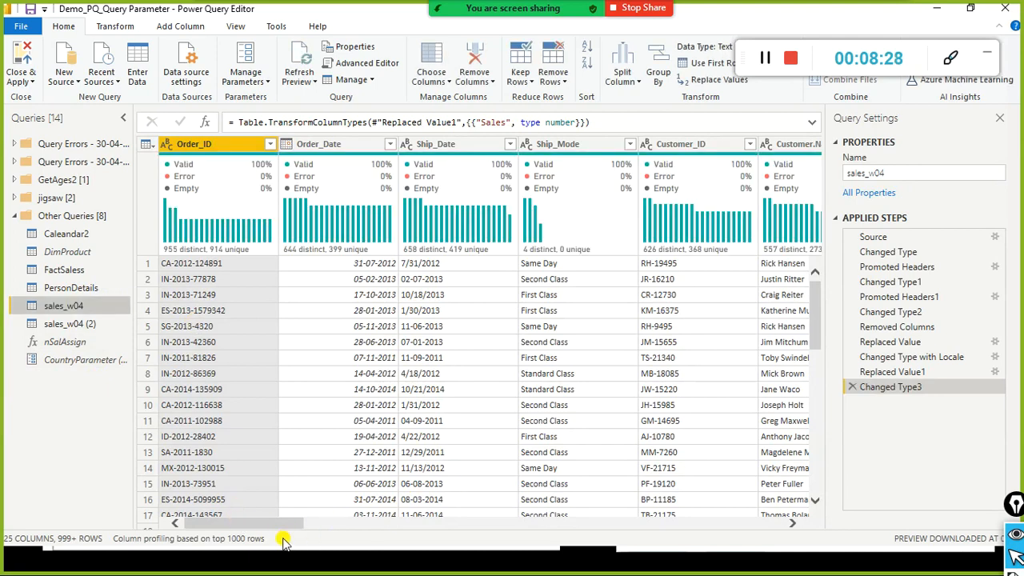
drag(272, 526, 406, 526)
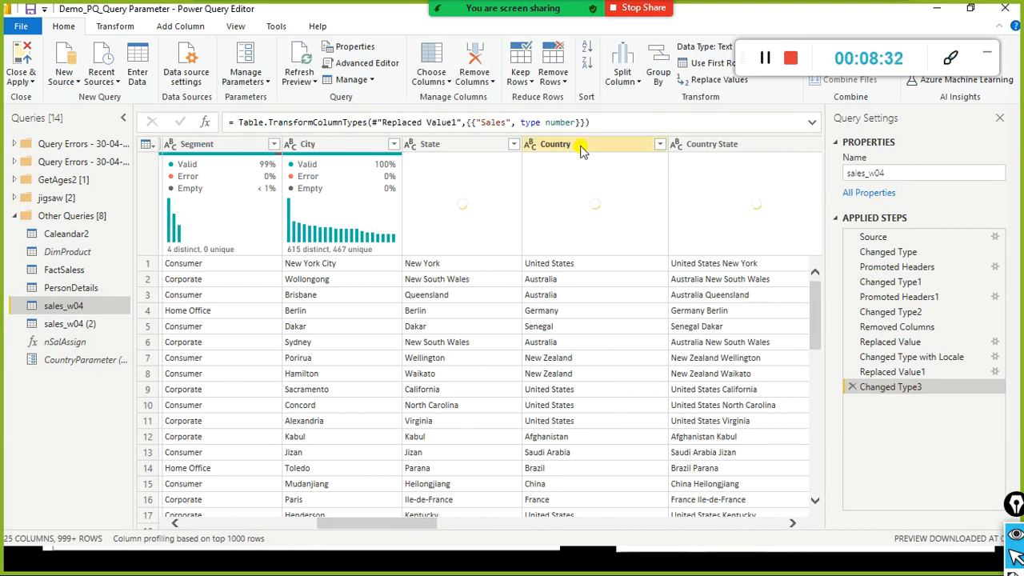
click(661, 147)
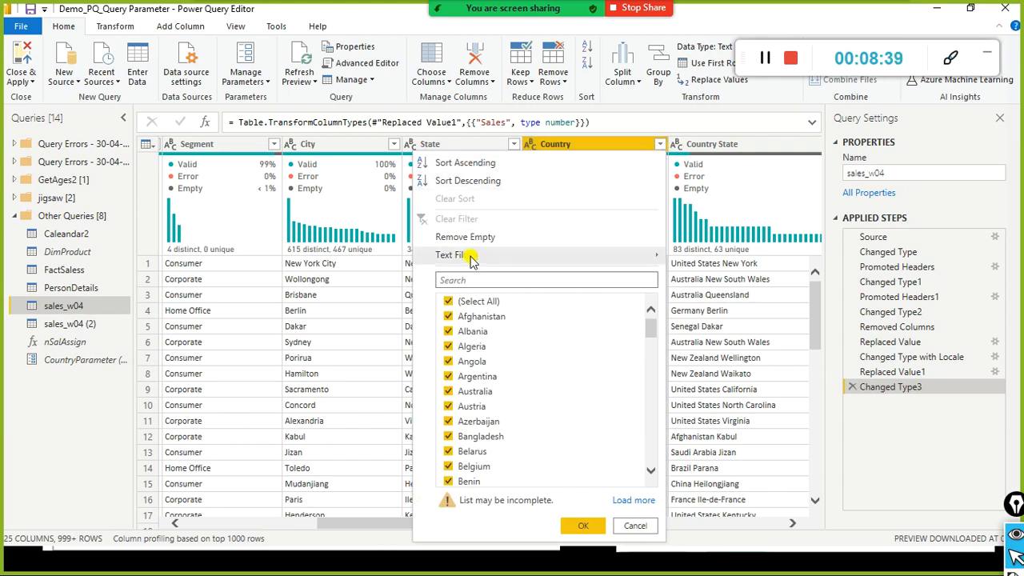
mouse_move(472, 259)
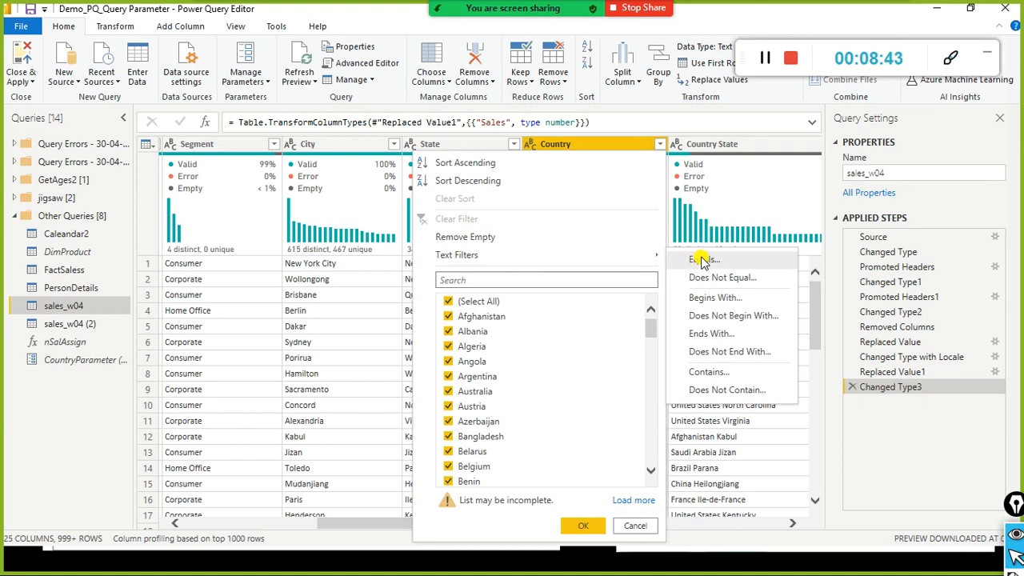
click(579, 238)
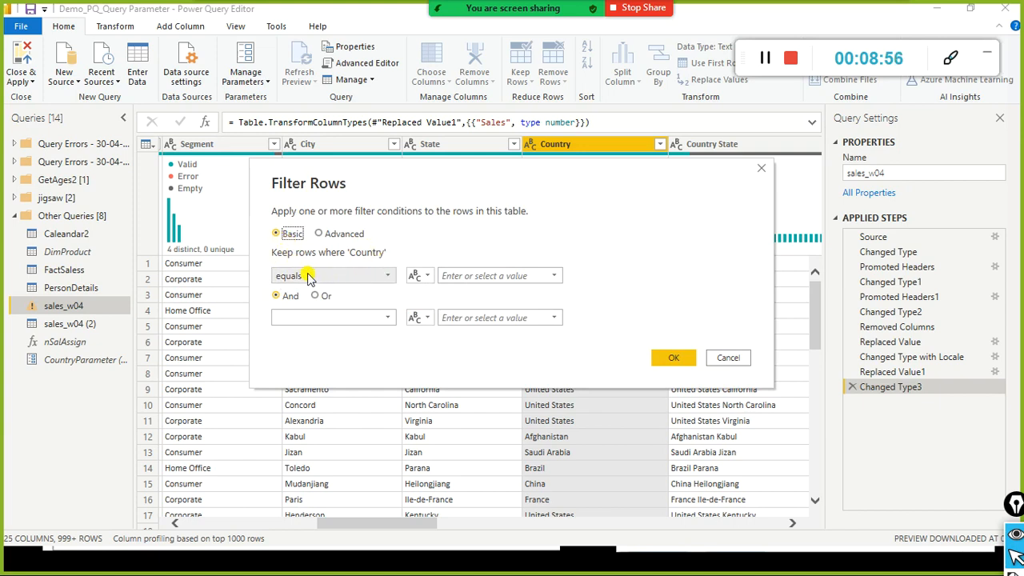
Step: Filter sales_w04 to rows where Country equals Cambodia, leaving 28 rows
click(421, 276)
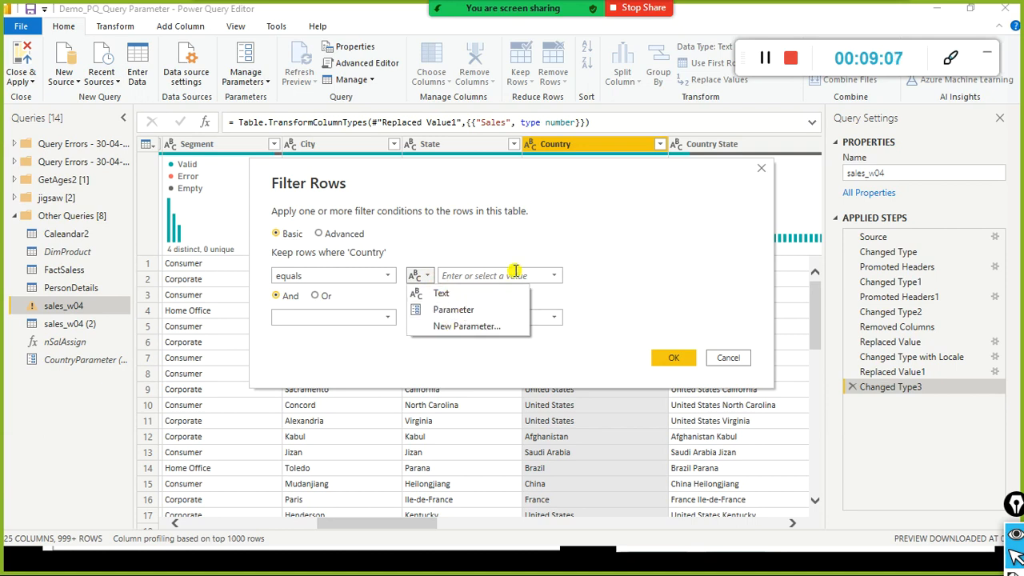
click(564, 272)
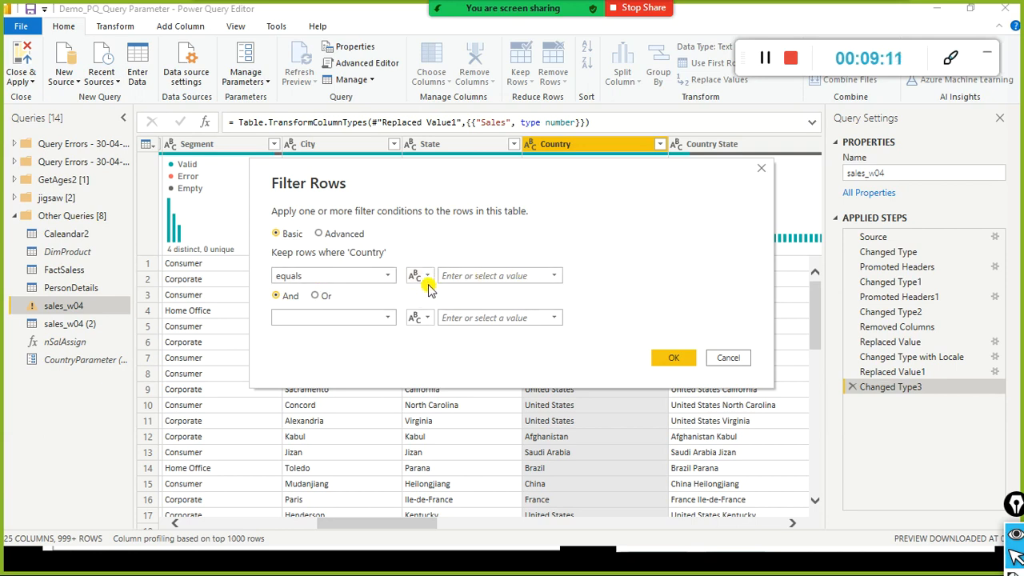
click(554, 276)
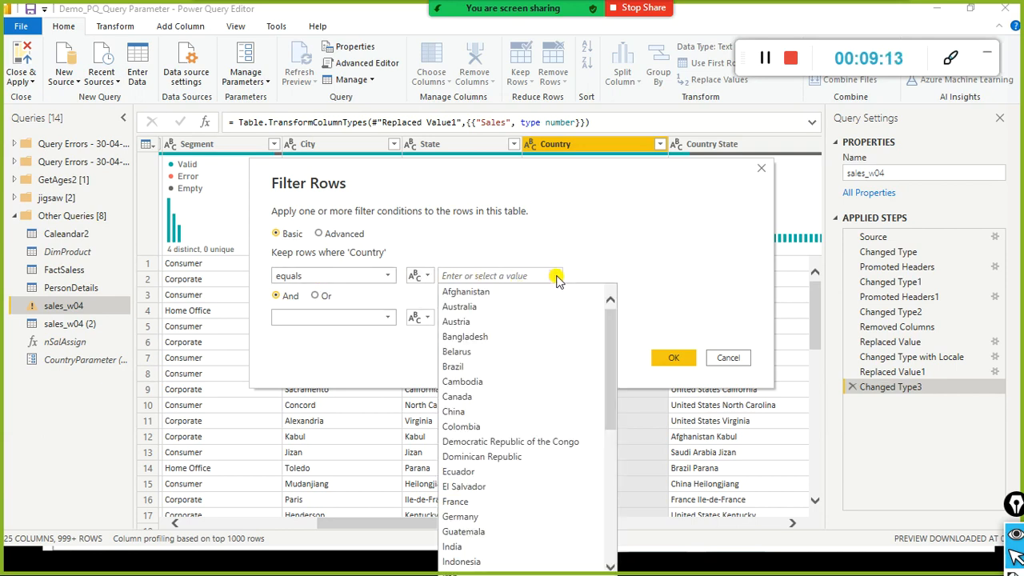
scroll(531, 362, down, 10)
scroll(531, 364, up, 10)
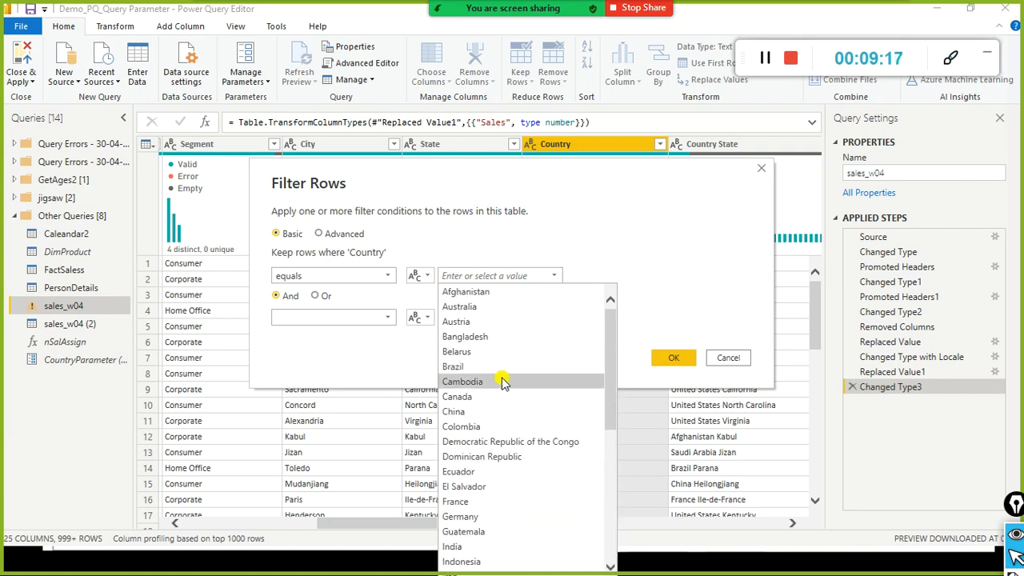
click(502, 382)
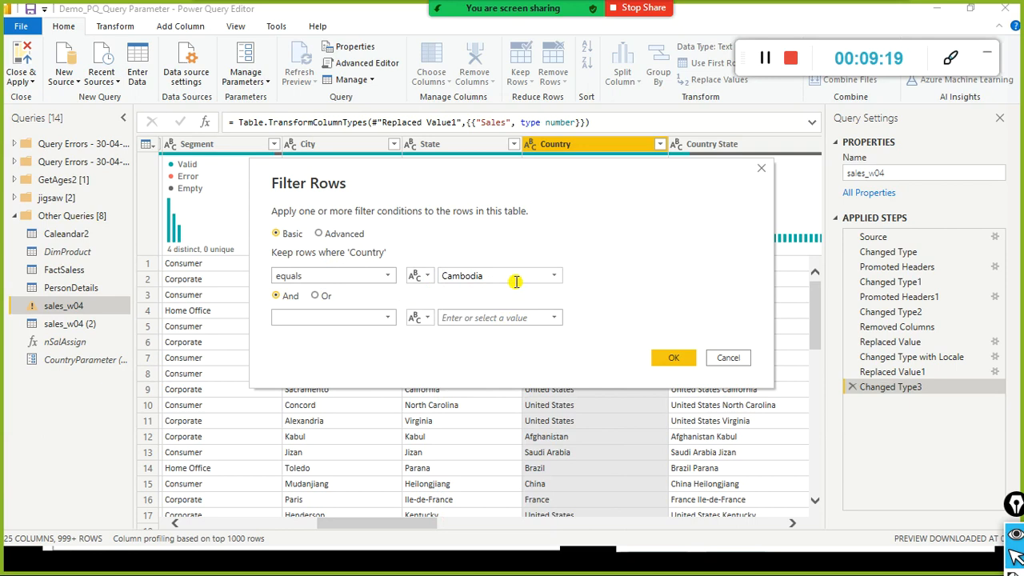
double_click(486, 276)
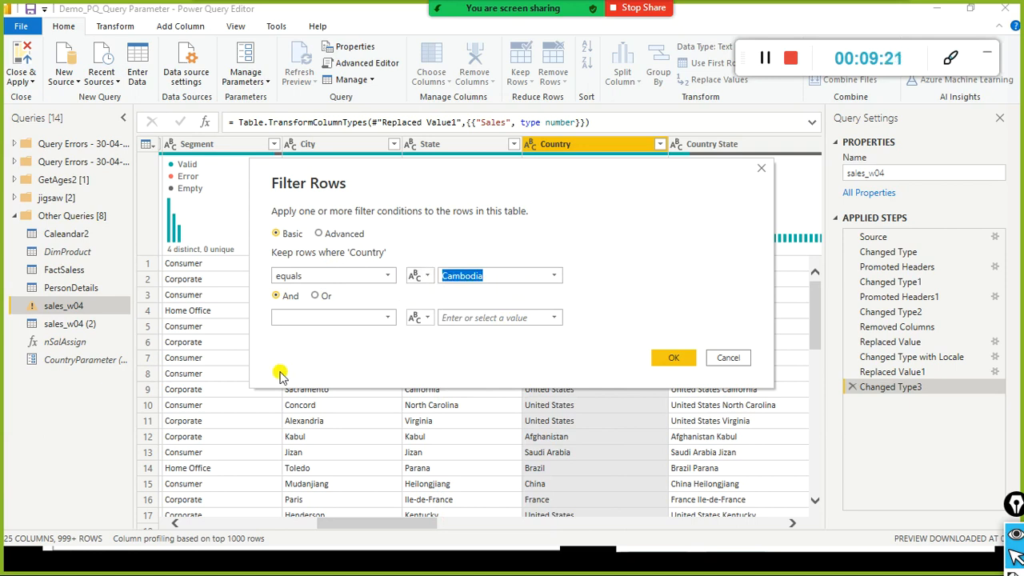
click(665, 360)
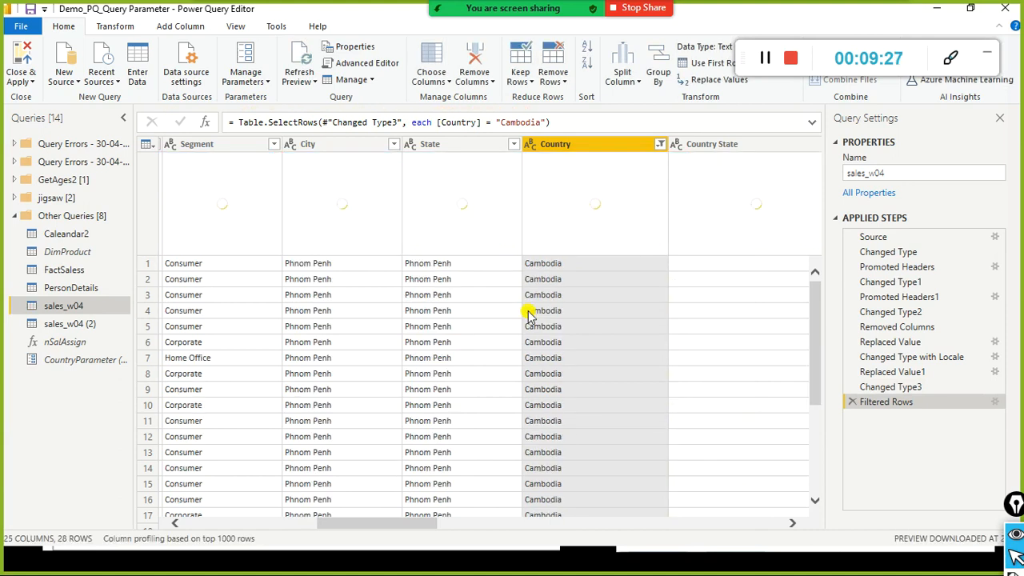
click(659, 145)
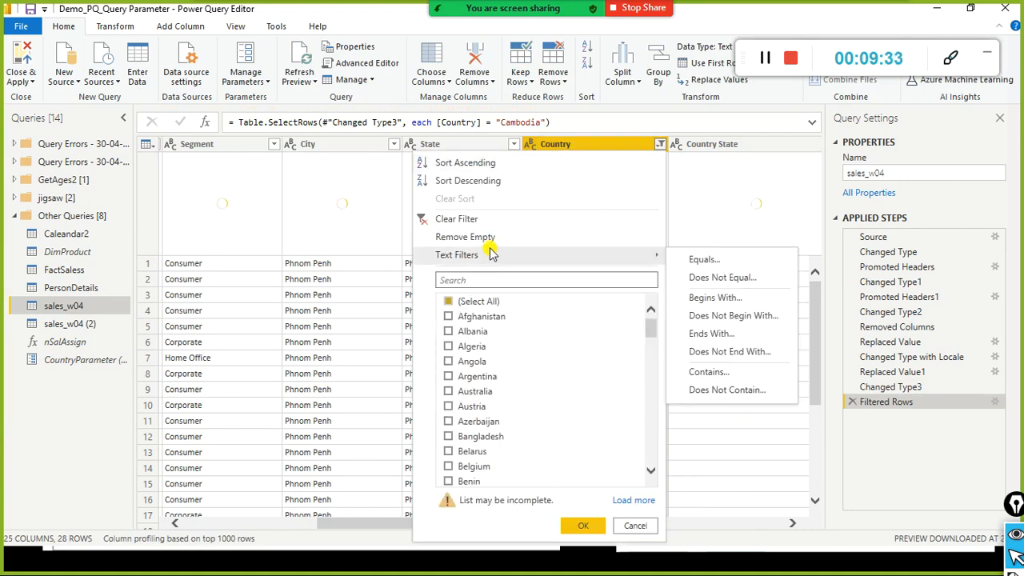
Step: Clear the Cambodia filter on Country and begin a new Equals text filter
click(476, 220)
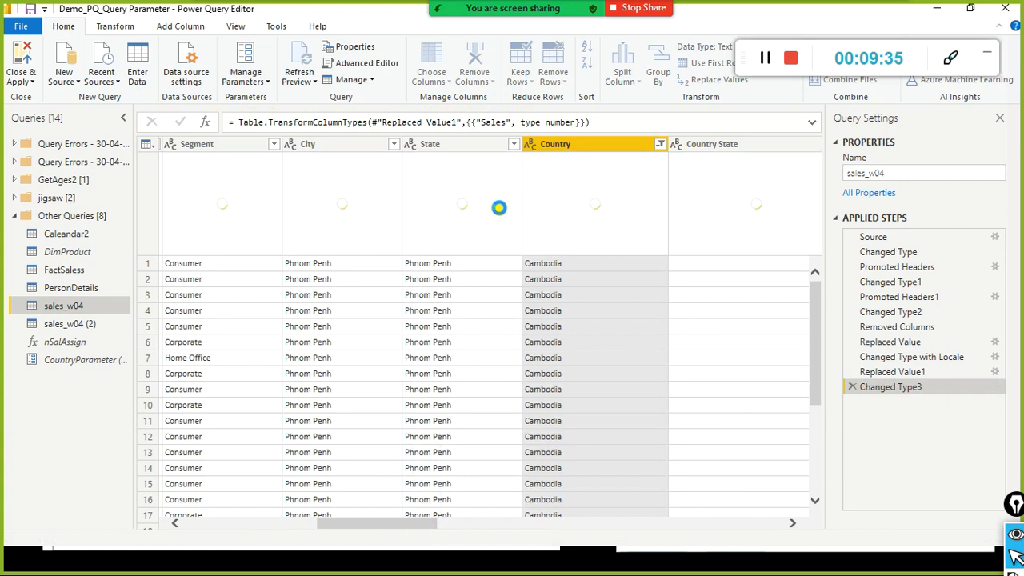
click(659, 147)
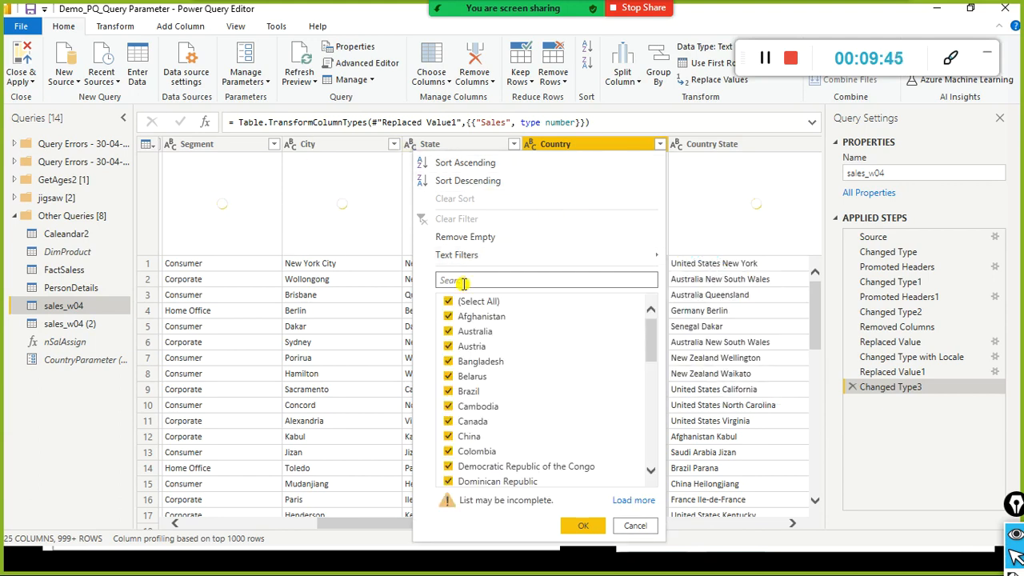
click(484, 256)
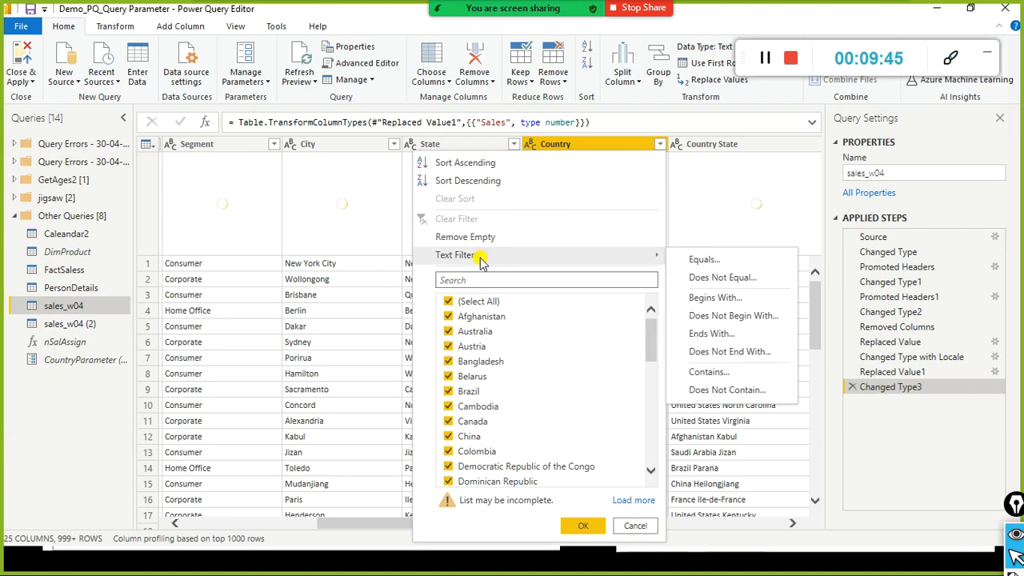
click(670, 261)
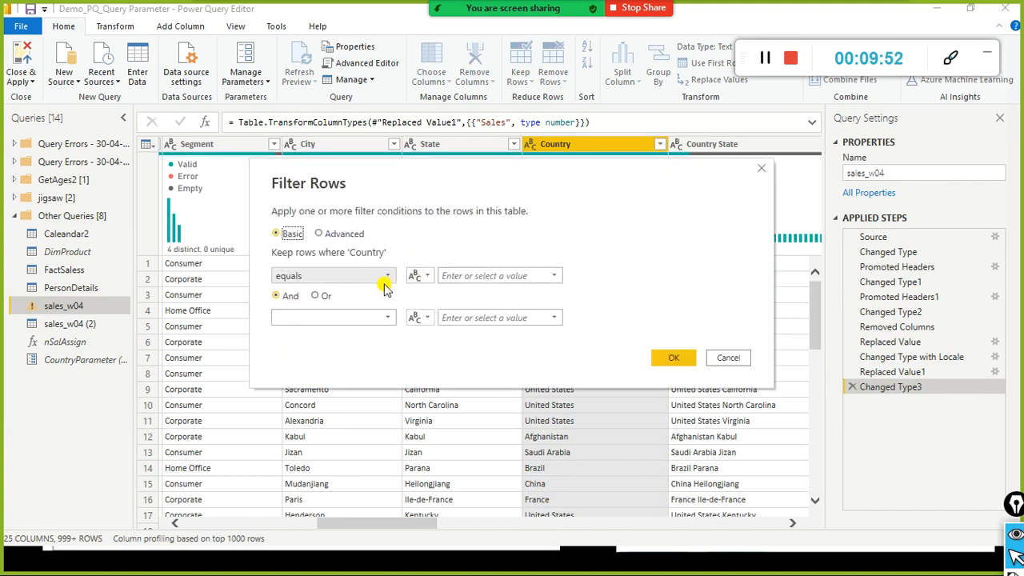
Step: Set the Filter Rows condition to Country equals the CountryParameter parameter, then check Zoom chat
click(424, 275)
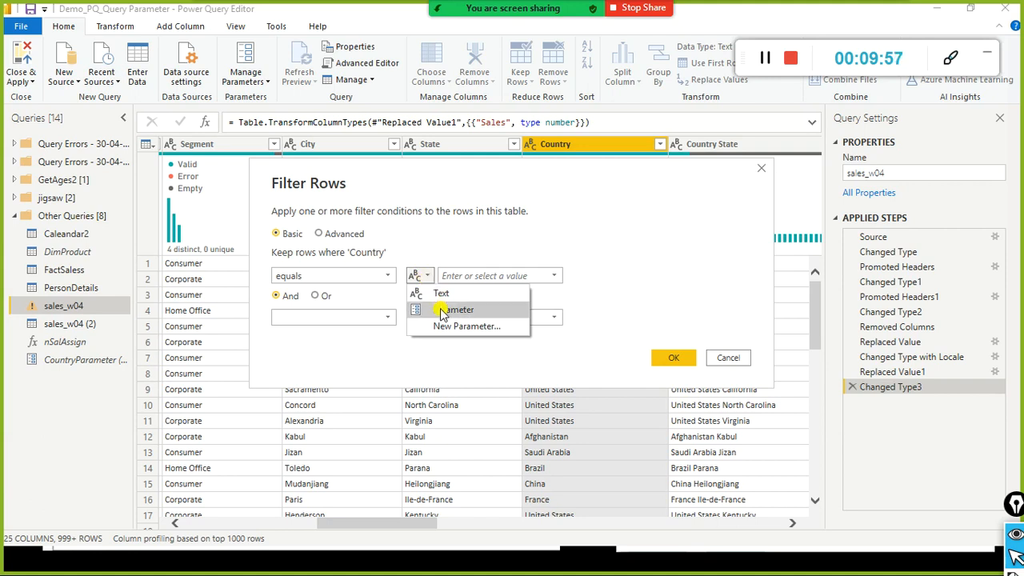
click(443, 311)
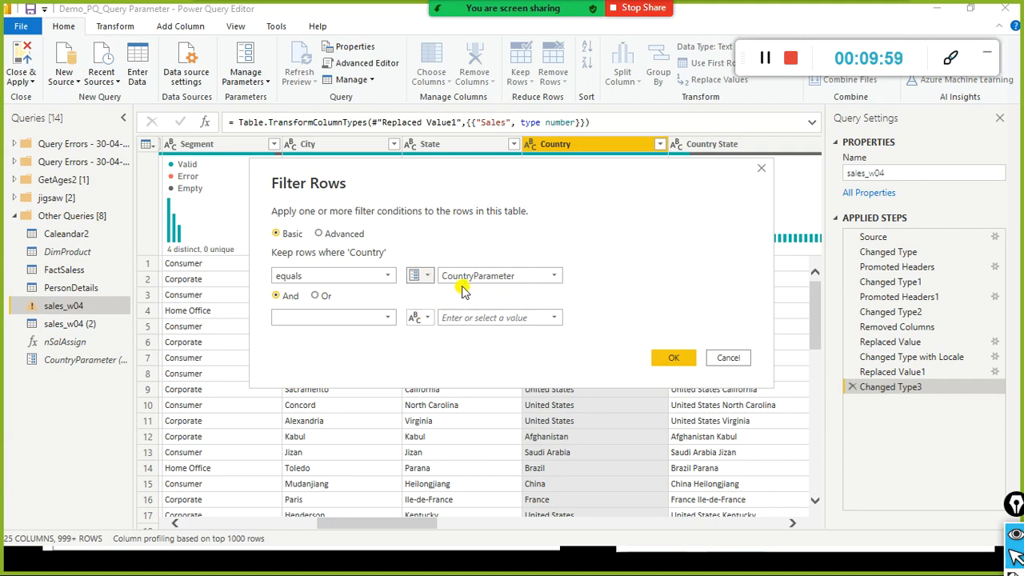
click(426, 275)
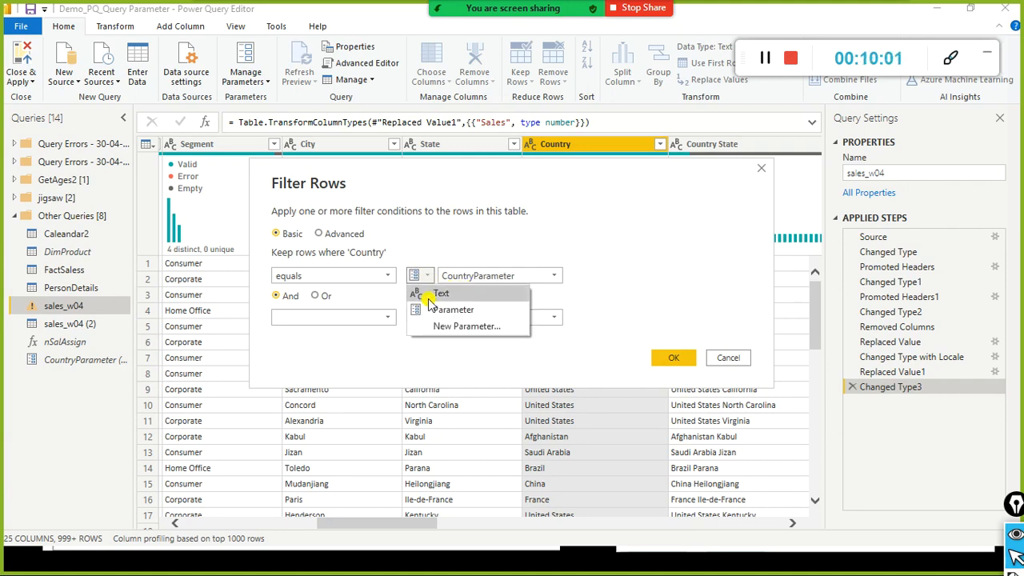
click(445, 310)
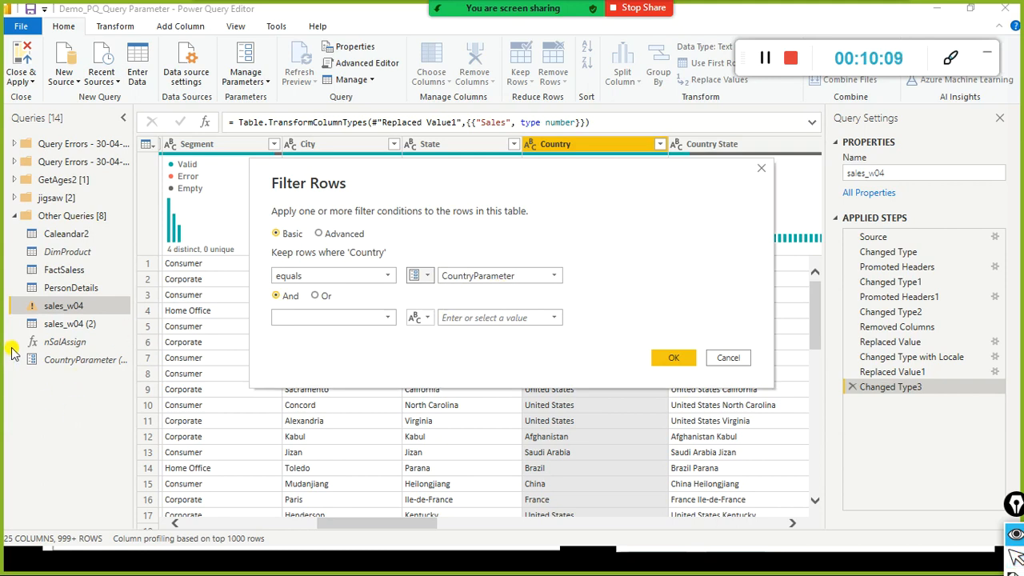
drag(10, 346, 130, 389)
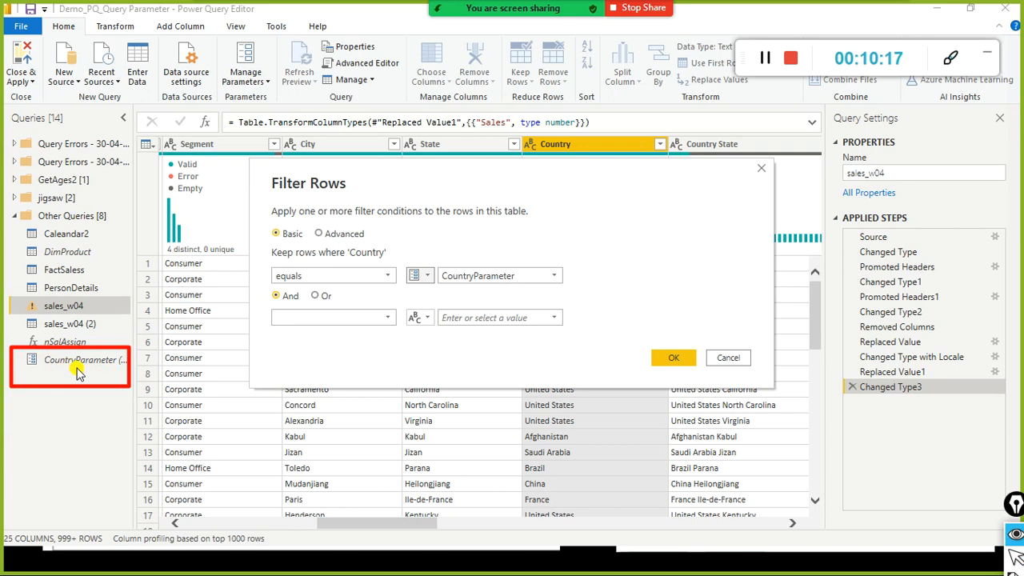
mouse_move(80, 372)
mouse_down()
mouse_move(366, 336)
mouse_move(411, 293)
mouse_move(412, 275)
mouse_move(445, 296)
mouse_move(469, 274)
mouse_move(538, 275)
mouse_up()
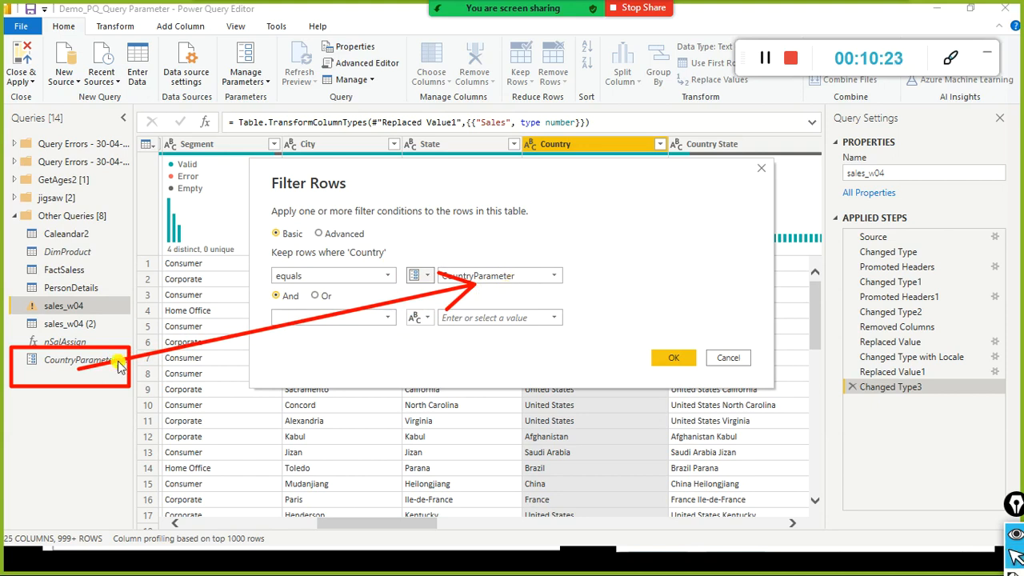
click(554, 284)
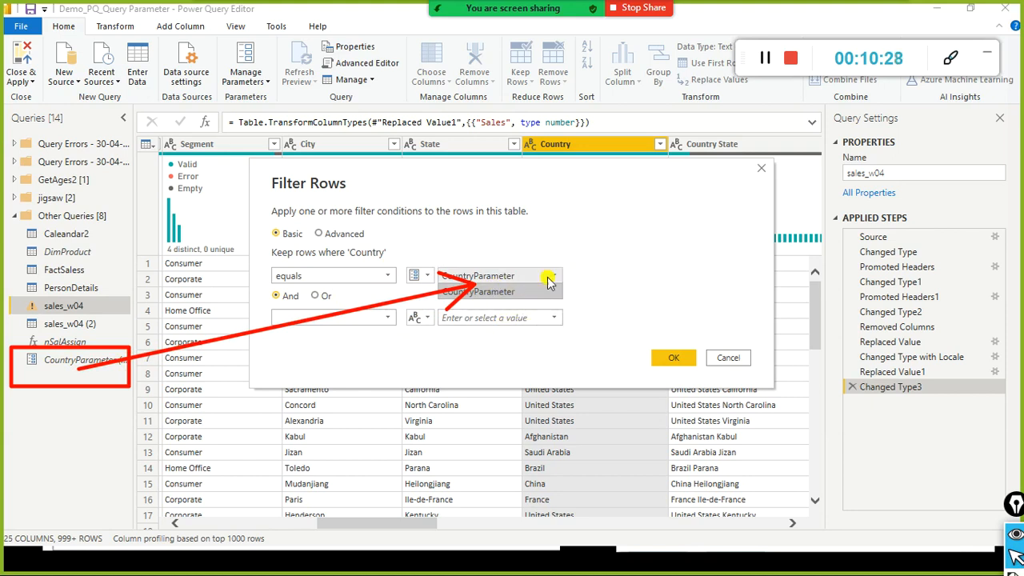
click(566, 280)
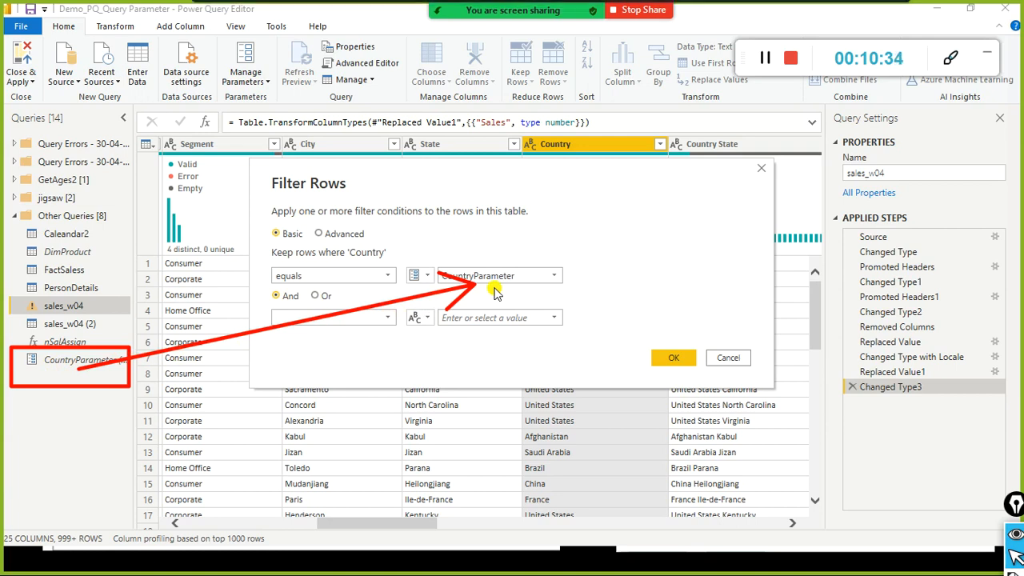
click(512, 22)
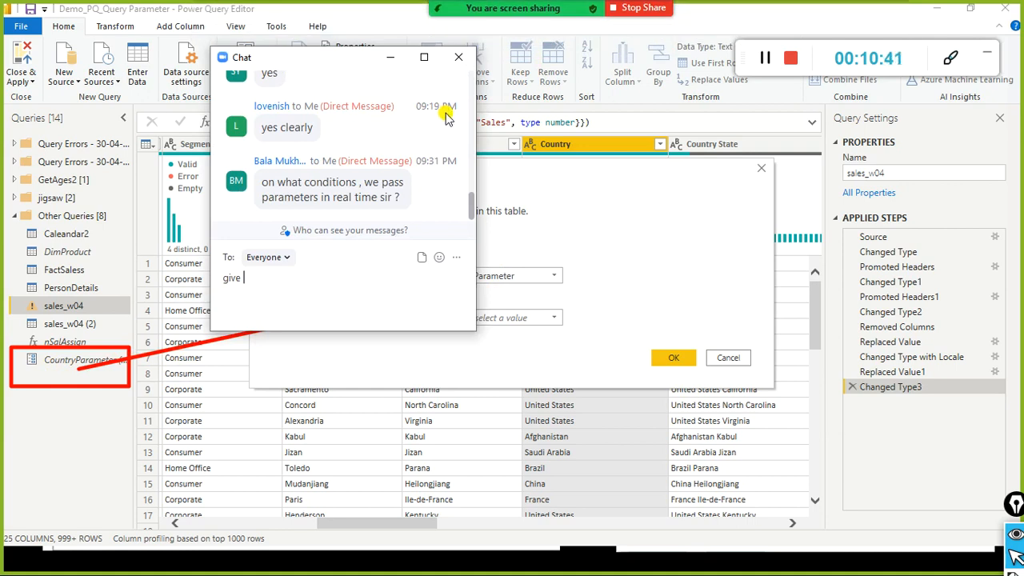
Step: Close Zoom chat to return to the Country equals CountryParameter filter dialog
click(454, 61)
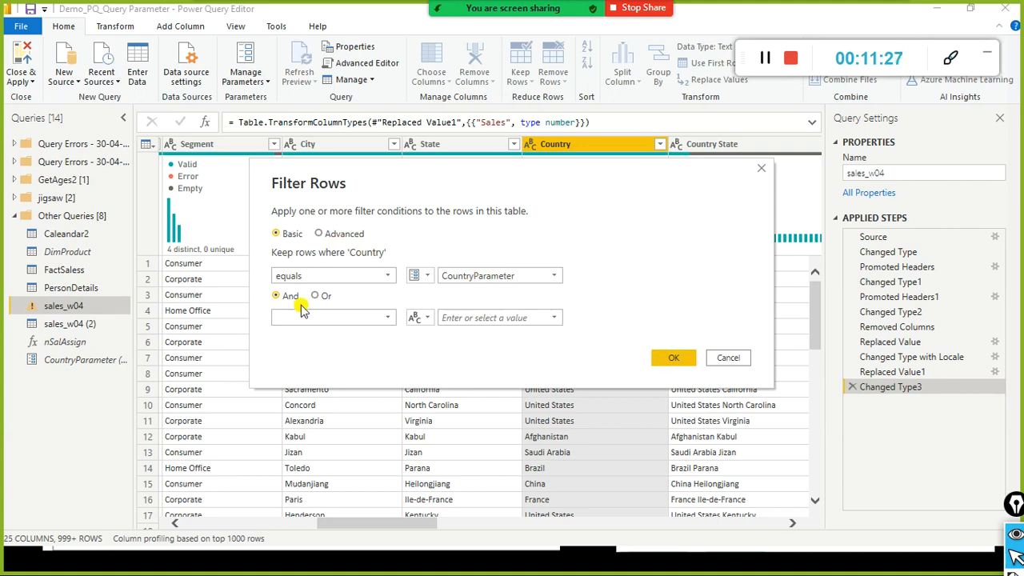
Step: Apply the Country equals CountryParameter filter, then clear it after it empties the table
click(674, 362)
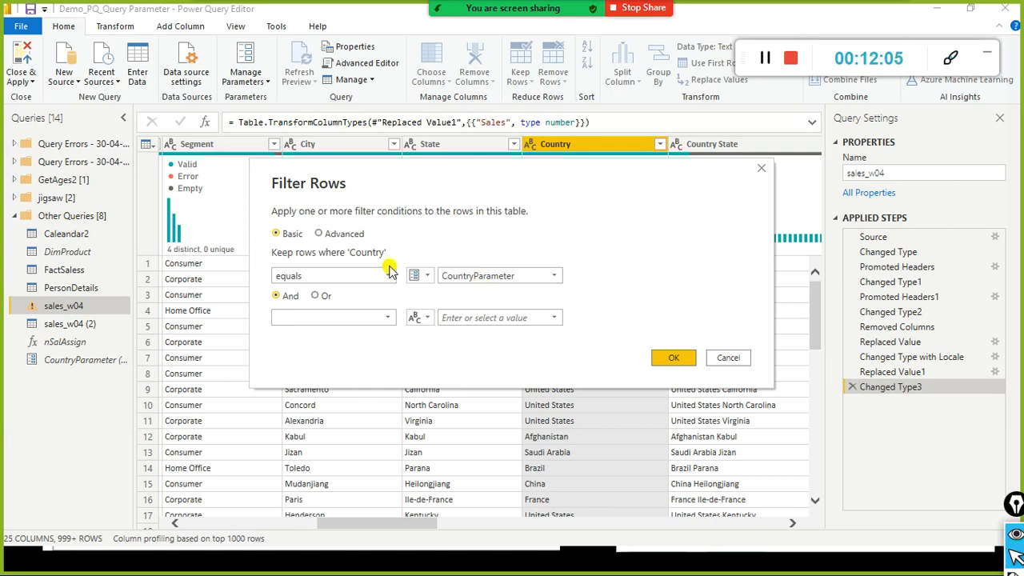
click(666, 358)
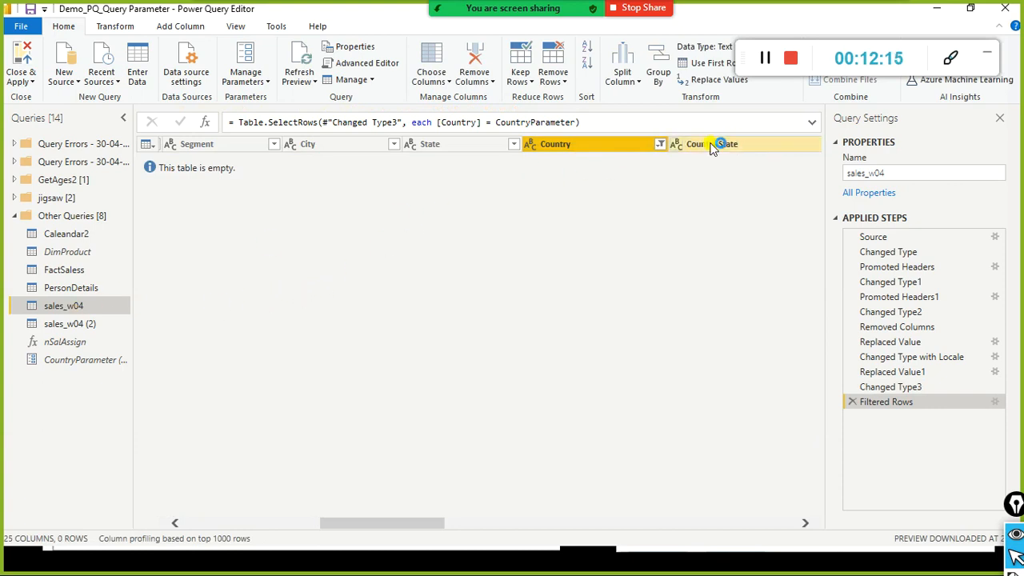
click(661, 145)
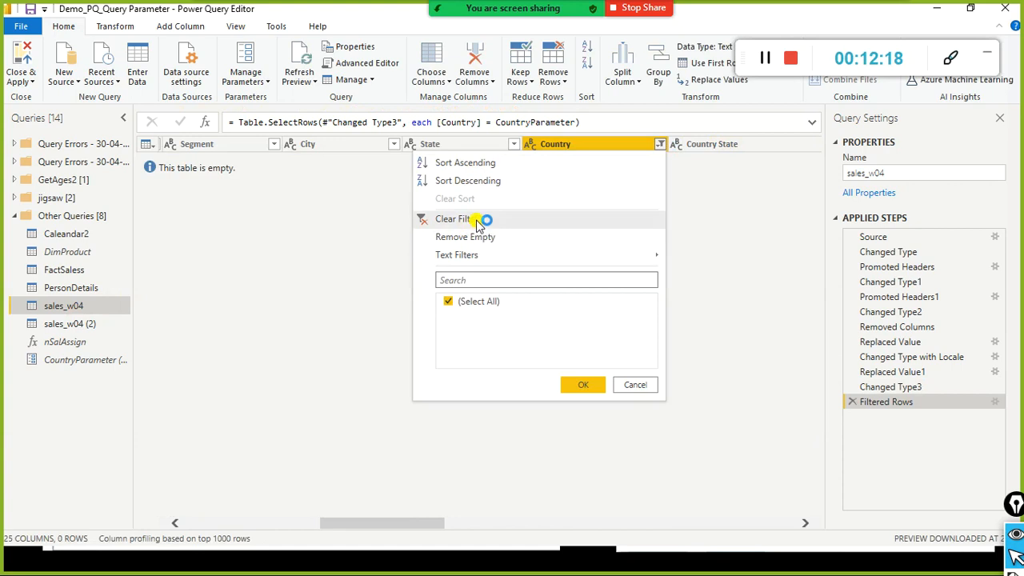
click(475, 218)
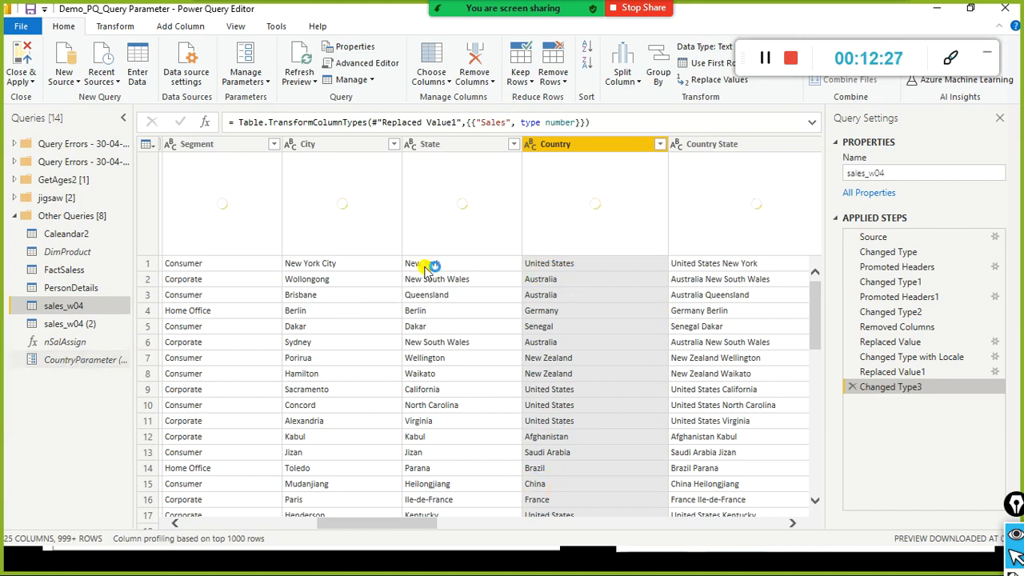
Step: Change CountryParameter's current value from North America to United States, then reopen sales_w04
click(89, 362)
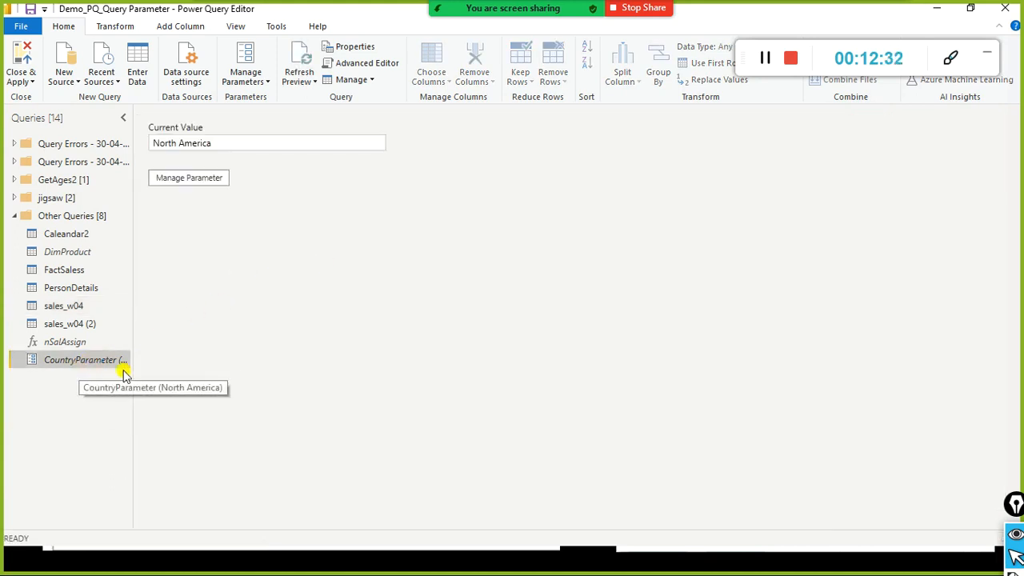
click(189, 179)
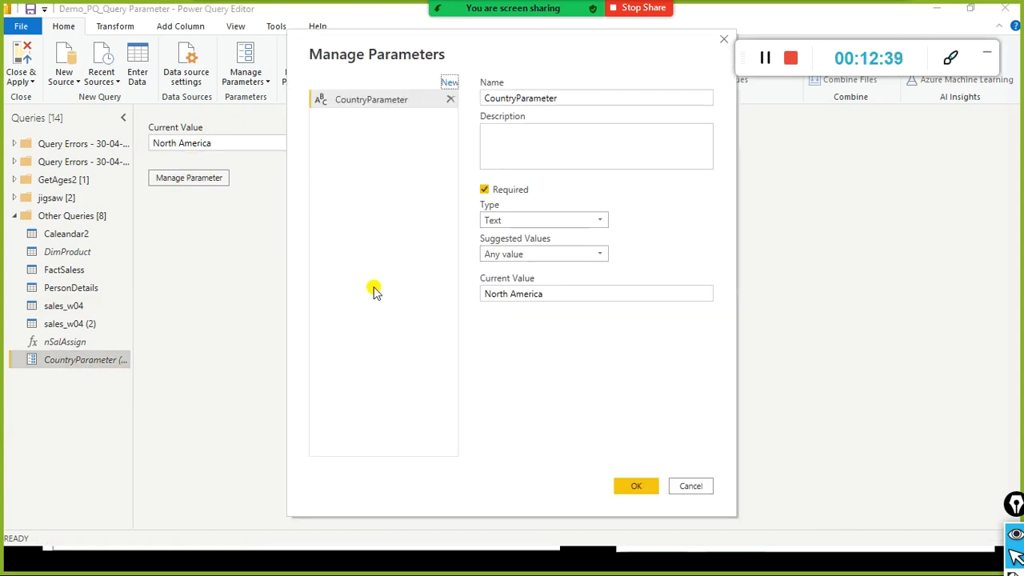
drag(579, 293, 443, 292)
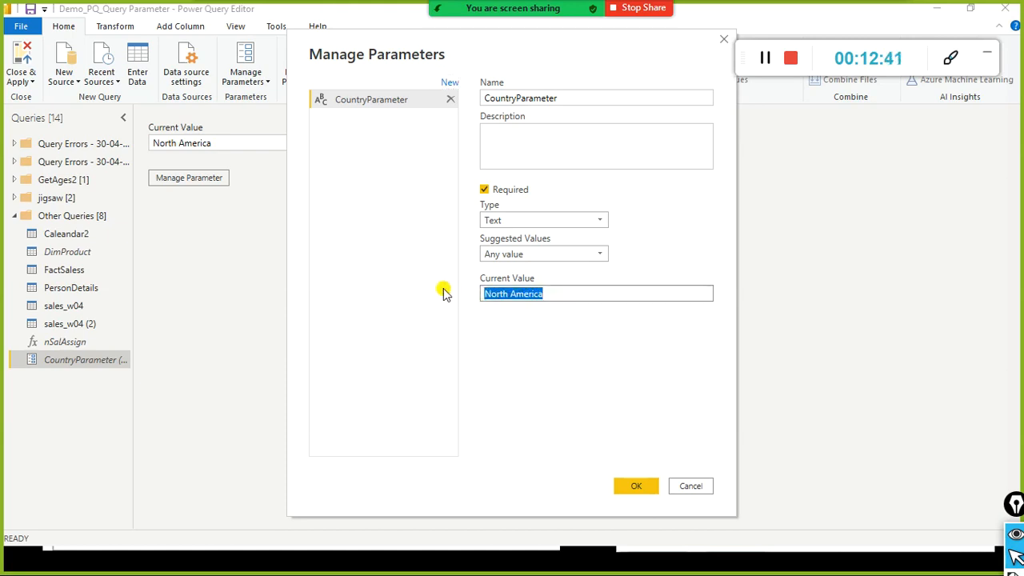
text(United States)
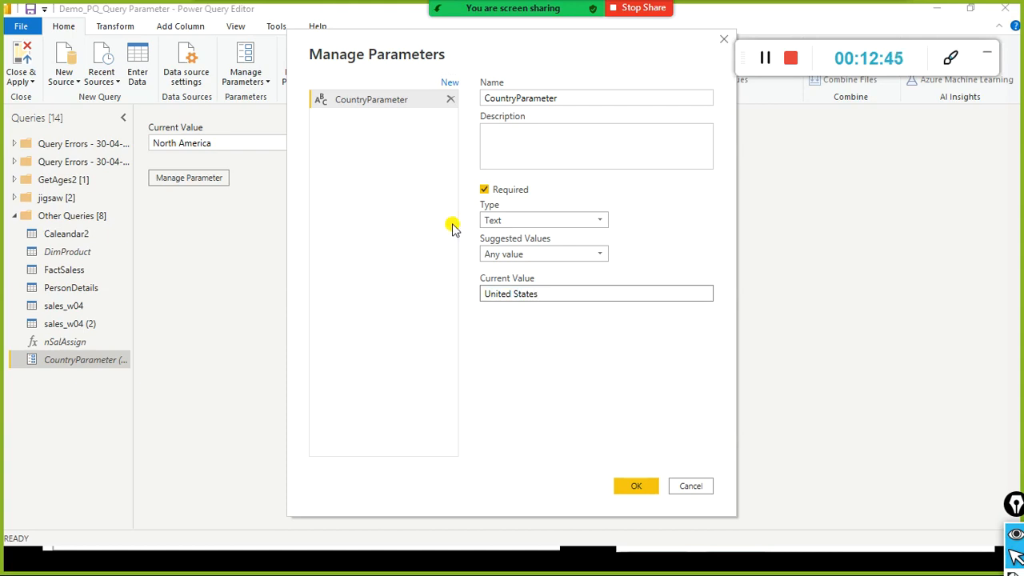
click(621, 490)
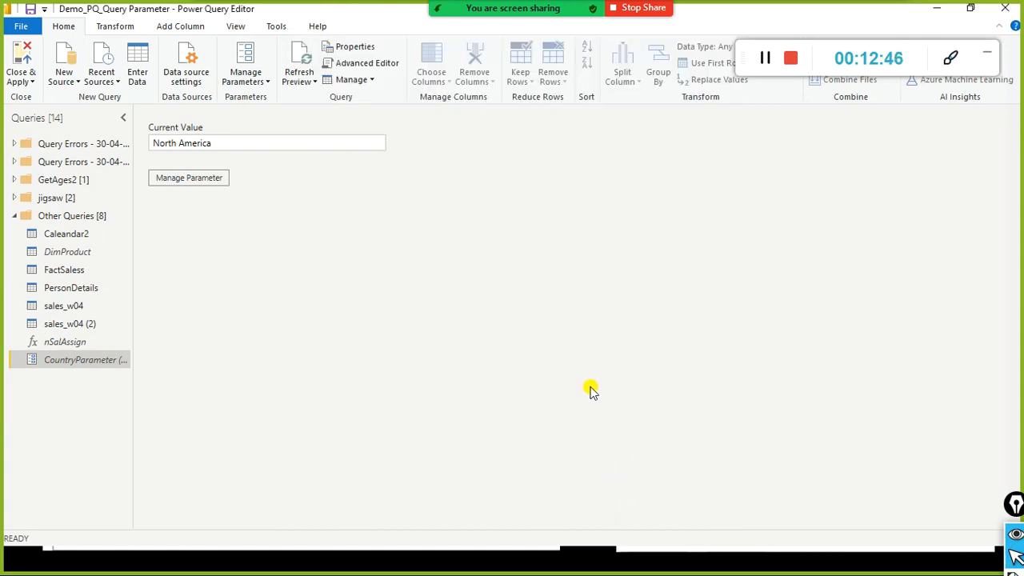
click(63, 304)
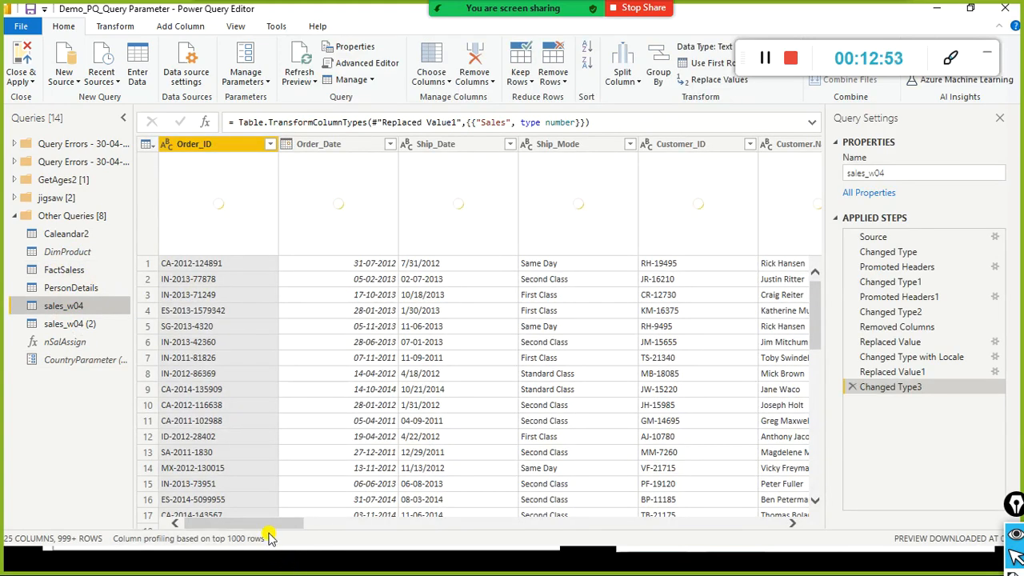
Step: Filter sales_w04's Country column to equal the parameter CountryParameter
drag(297, 526, 416, 532)
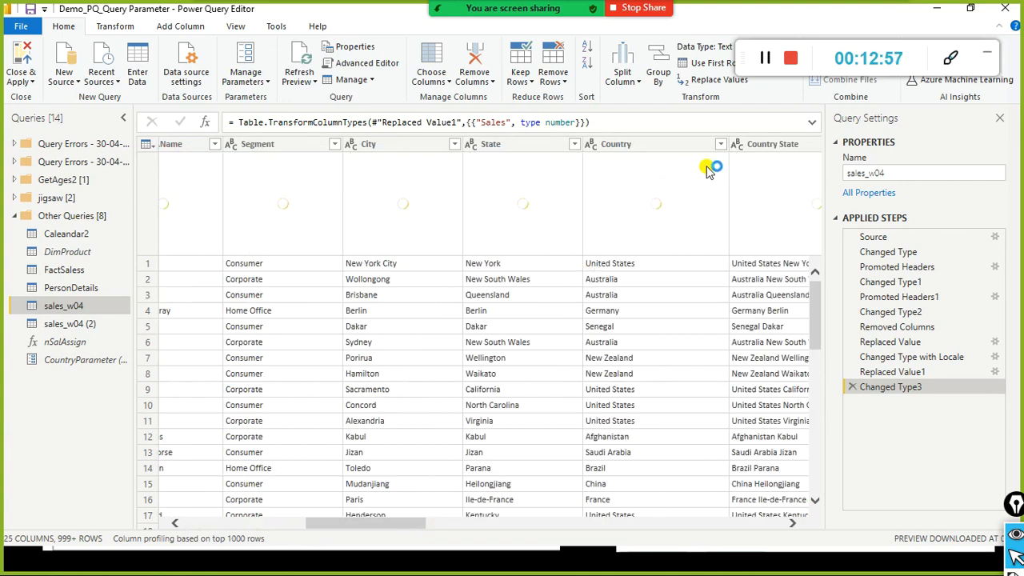
click(720, 145)
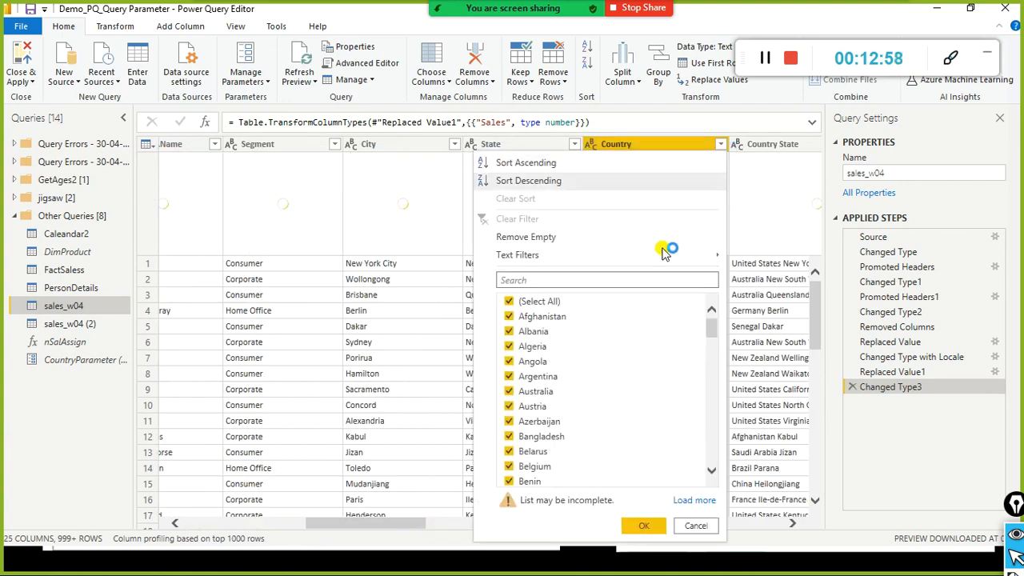
mouse_move(714, 256)
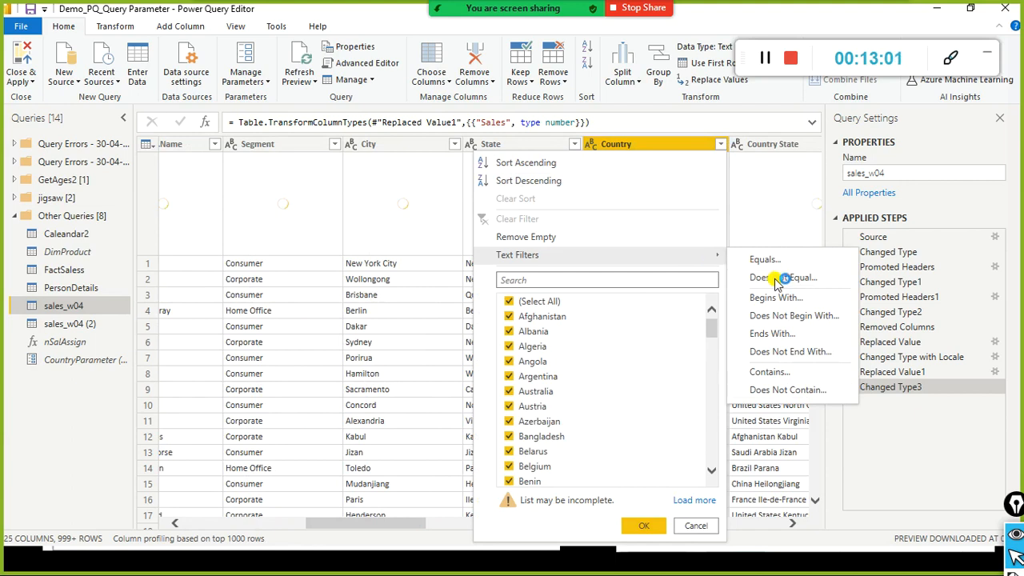
click(639, 151)
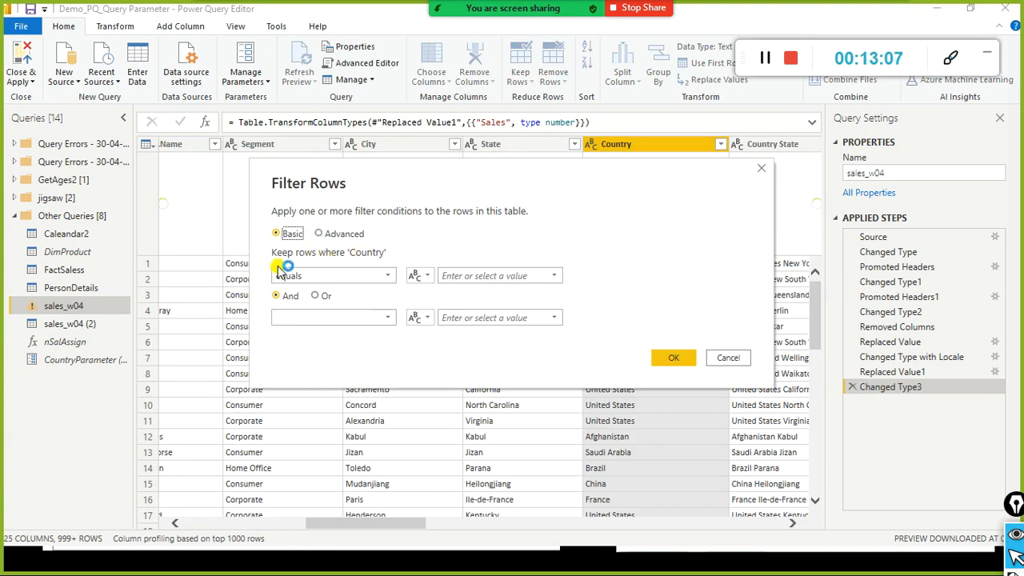
click(423, 279)
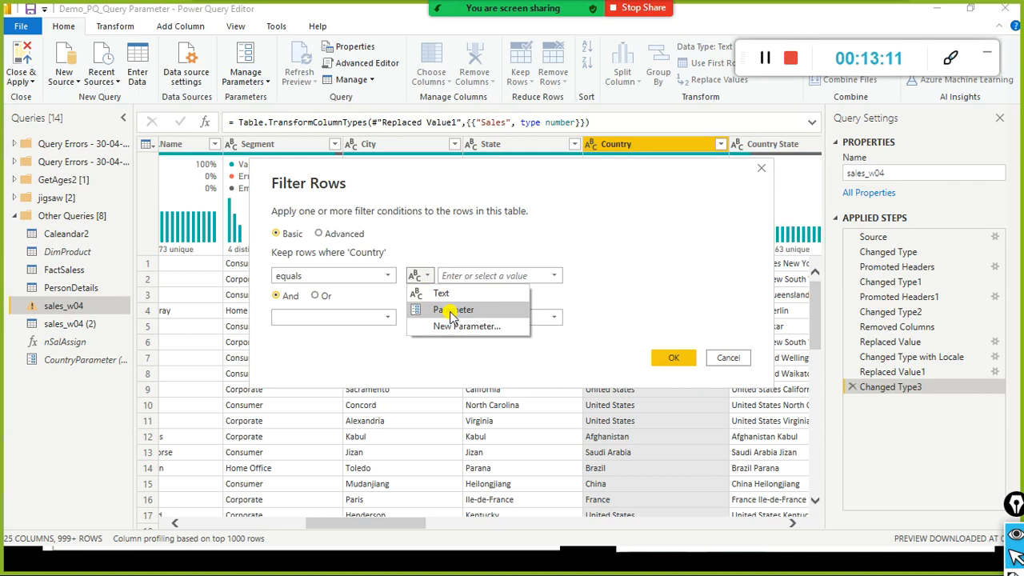
click(452, 310)
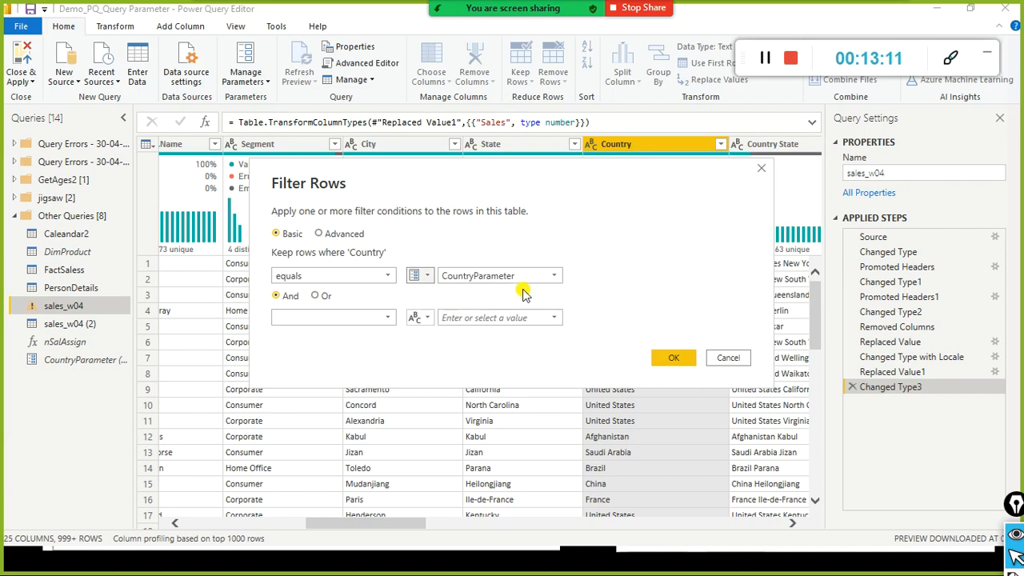
click(432, 278)
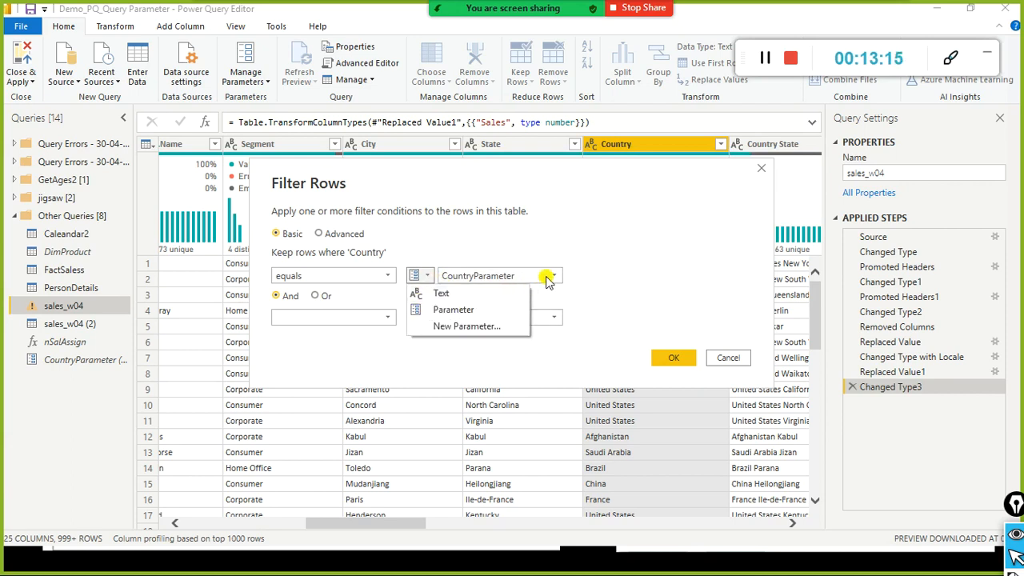
click(480, 310)
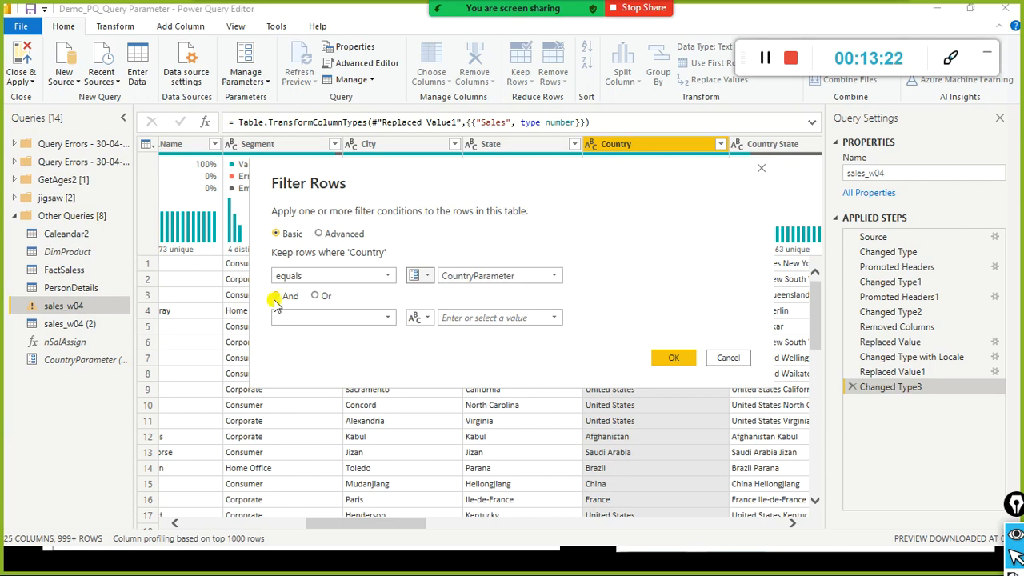
click(554, 275)
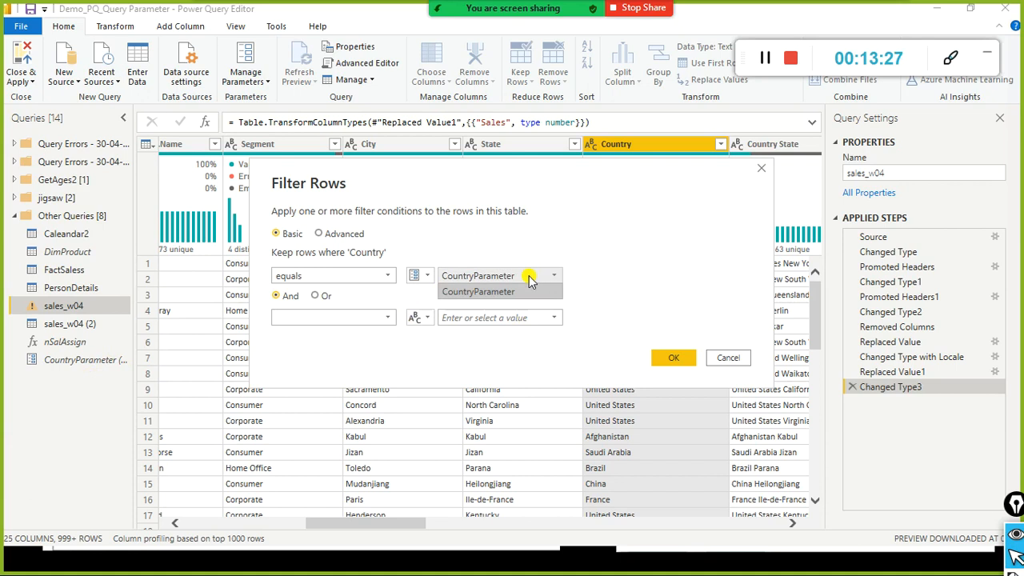
click(498, 291)
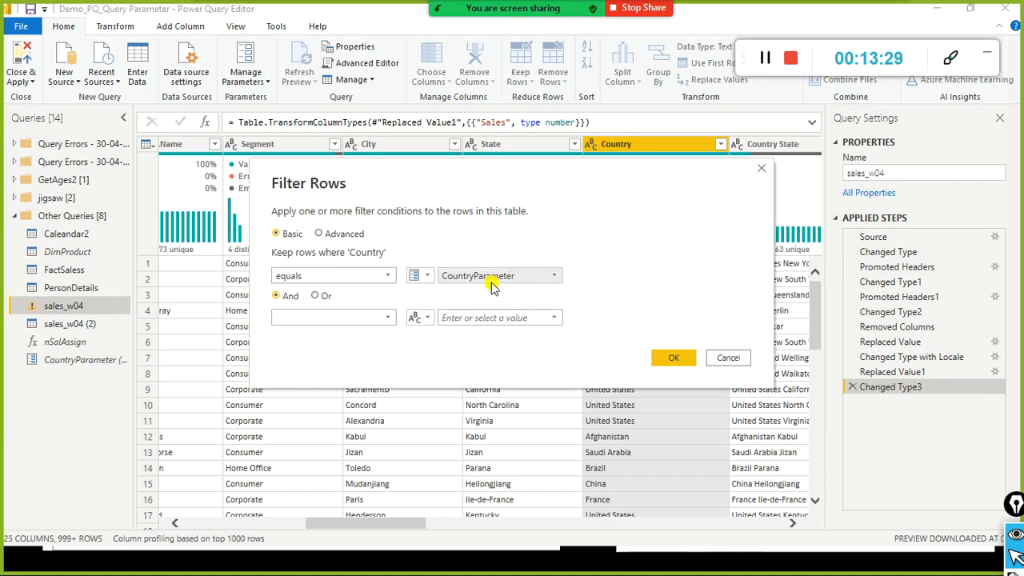
click(682, 359)
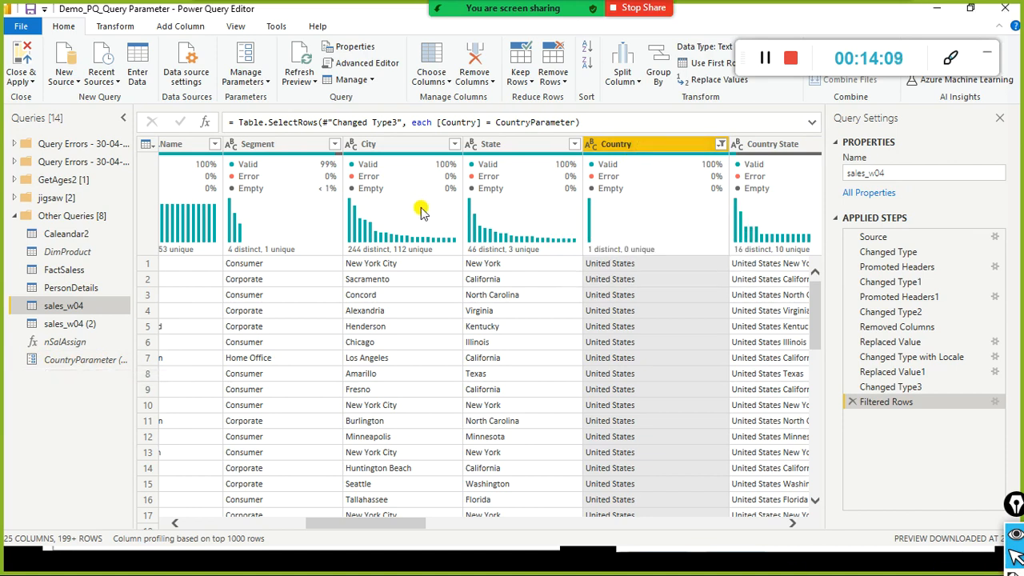
Step: Close & Apply the query edits, then bring the parameters tutorial slide forward
click(26, 79)
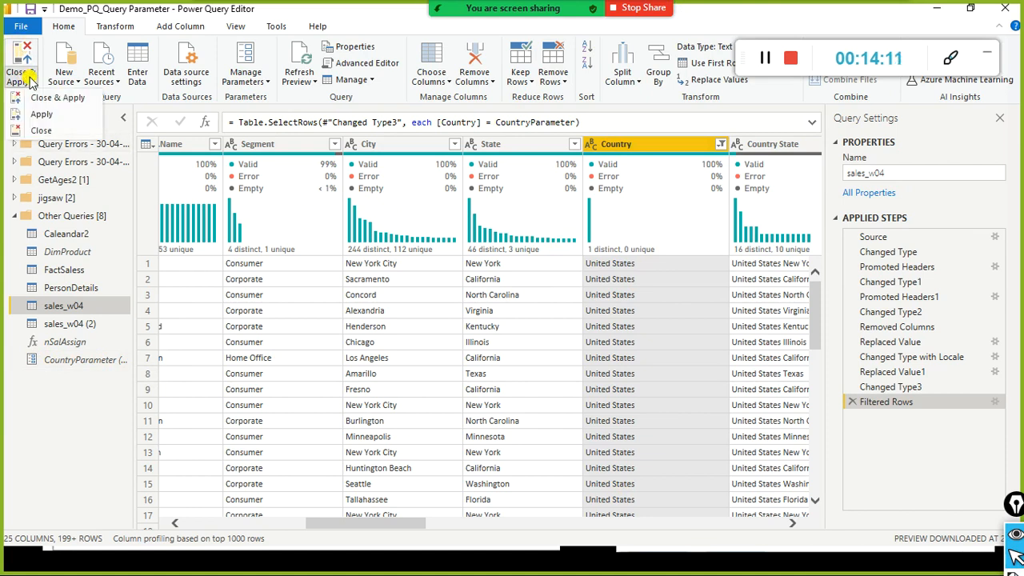
click(57, 99)
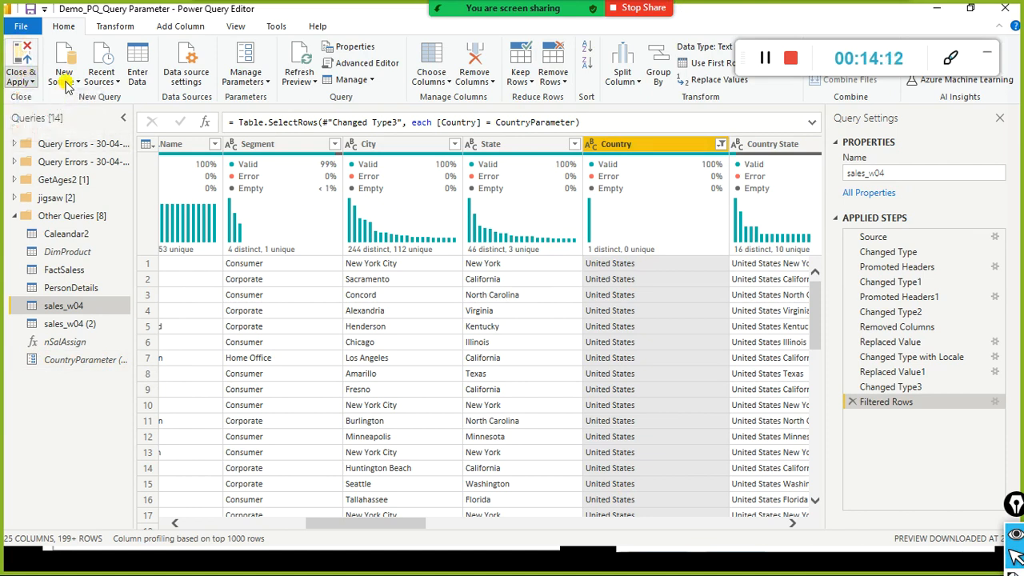
key(alt+Tab)
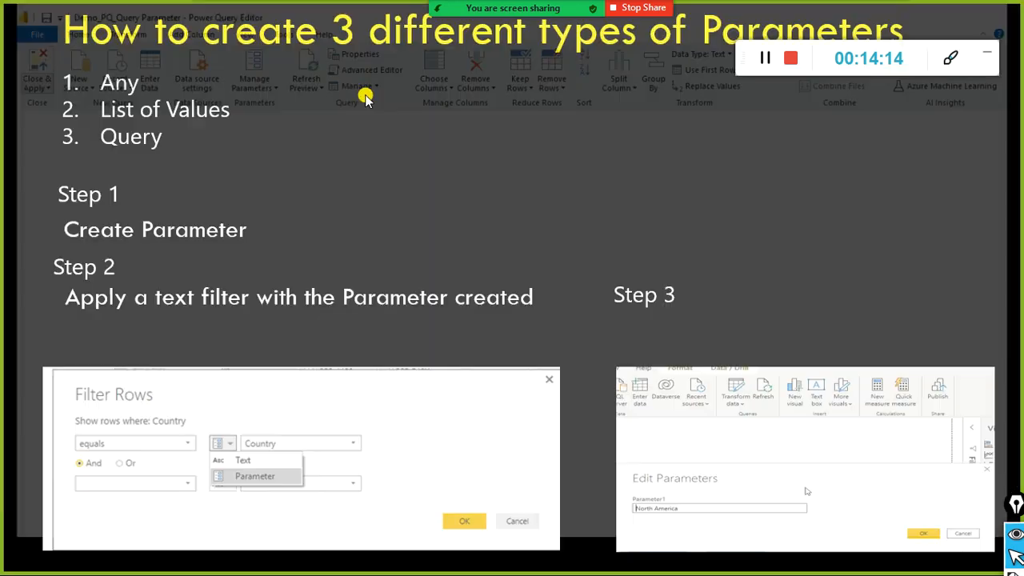
Step: Cycle through open windows and land back on Power BI Desktop
key(alt+Tab)
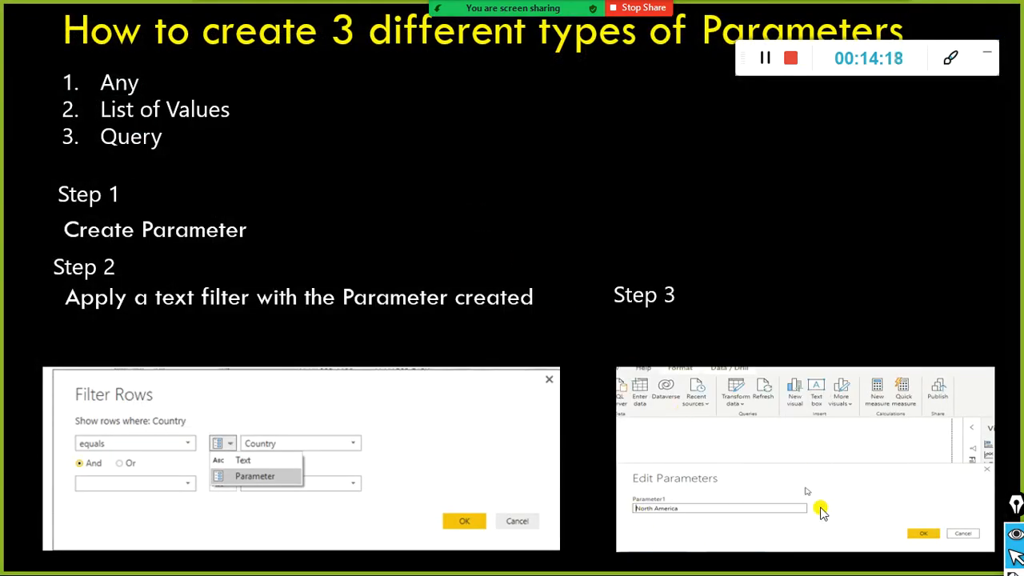
key(alt+Tab)
key(alt+Tab)
key(alt+Tab)
key(alt+Tab)
key(alt+Tab)
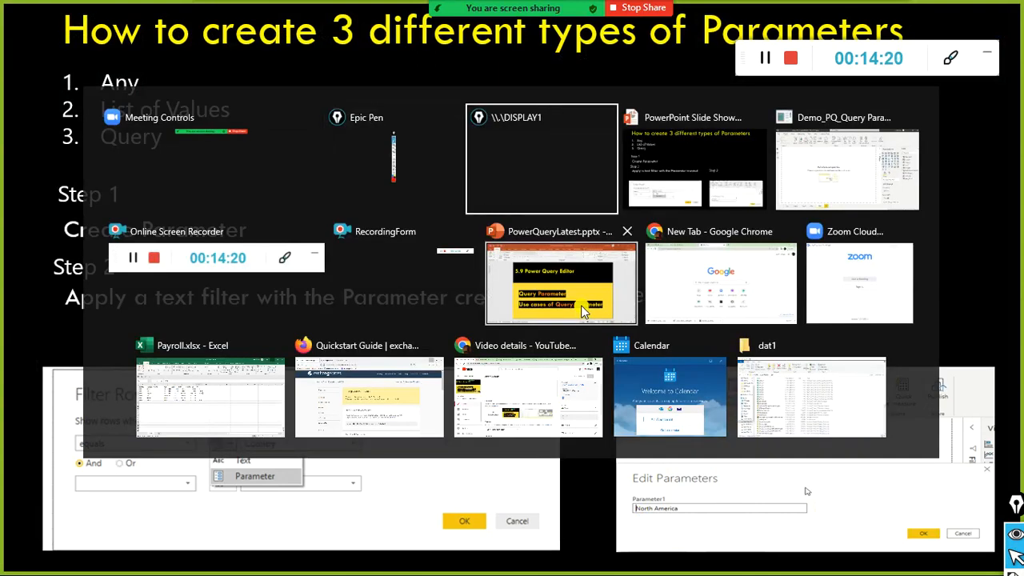
key(shift+alt+Tab)
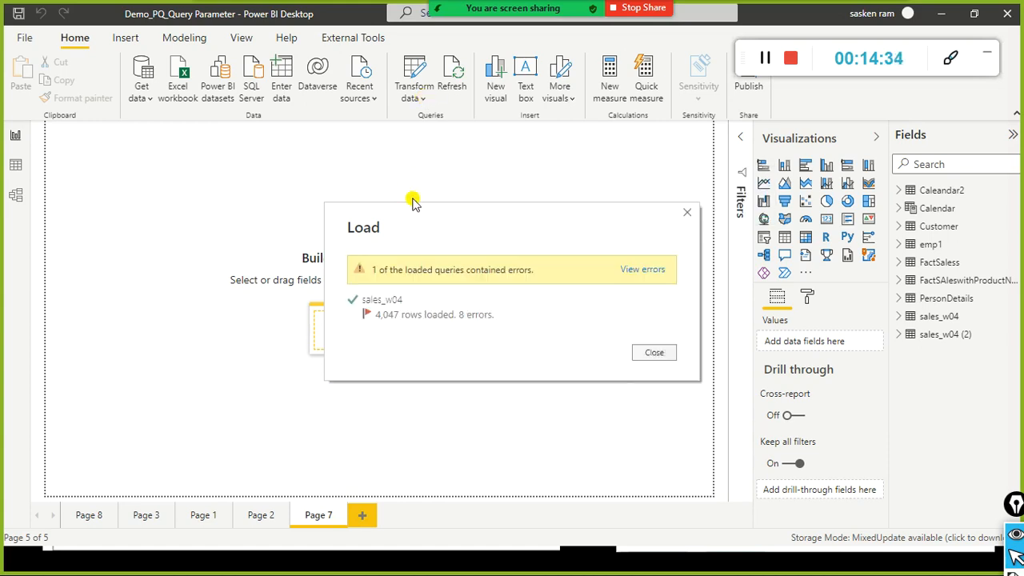
Step: Review the sales_w04 load errors, return to the report, and apply the pending query changes
click(636, 272)
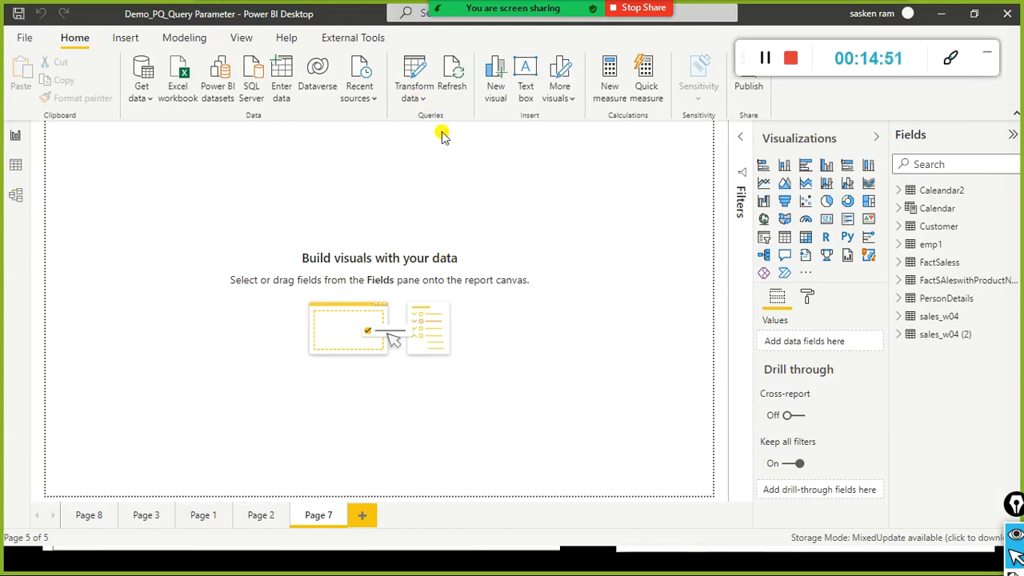
click(406, 96)
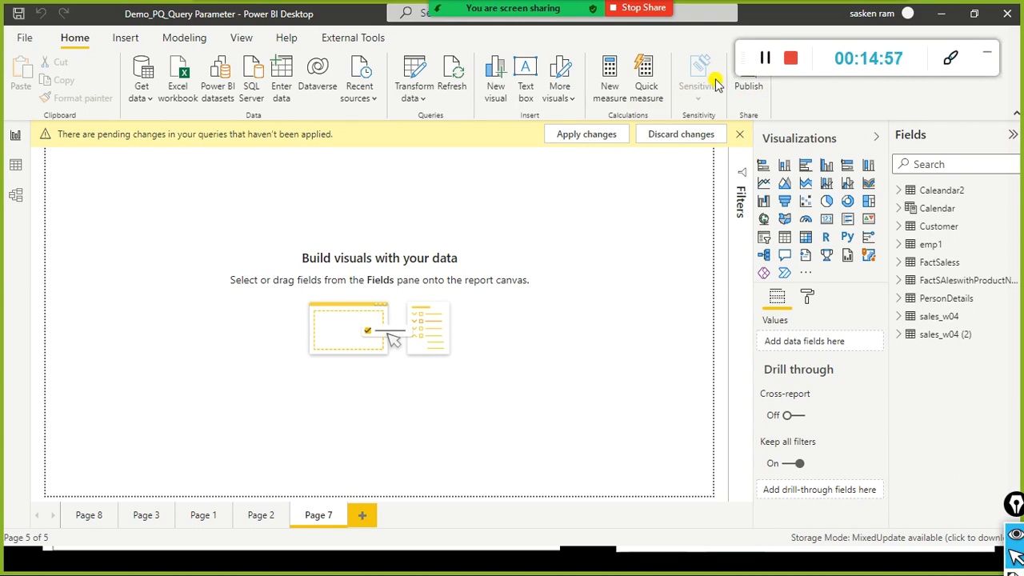
click(602, 133)
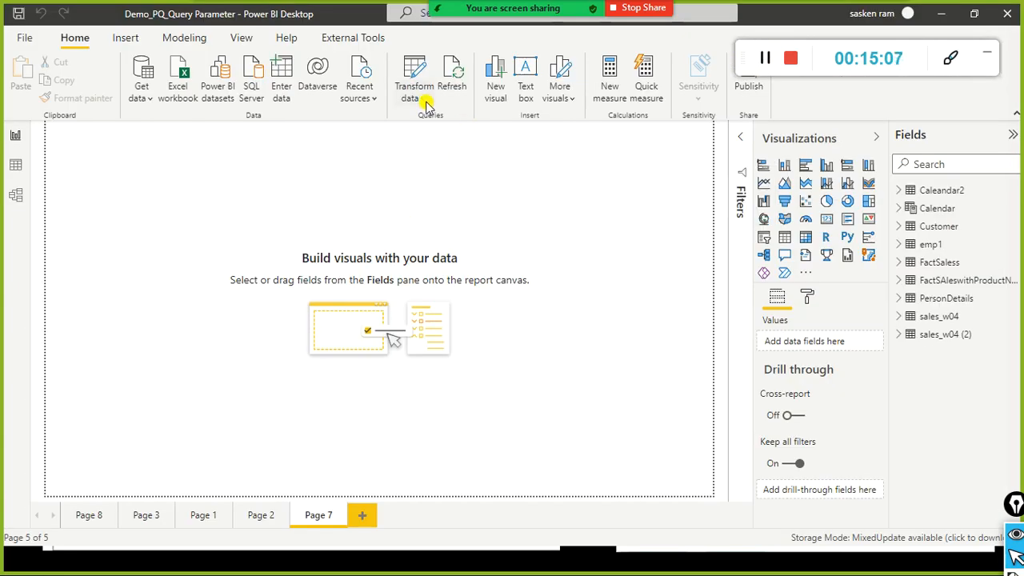
click(425, 100)
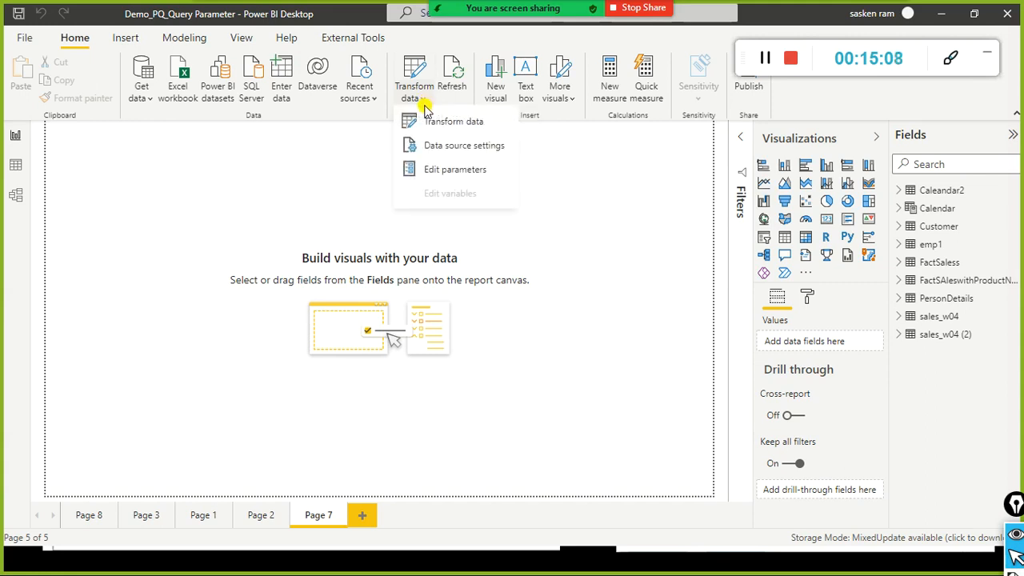
click(458, 173)
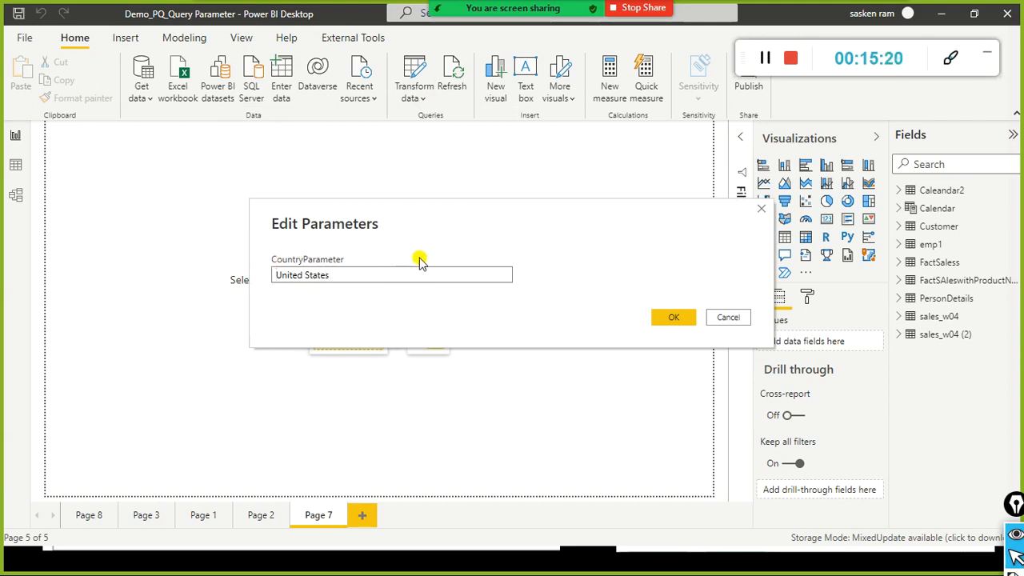
mouse_move(258, 242)
mouse_down()
mouse_move(284, 269)
mouse_move(369, 272)
mouse_up()
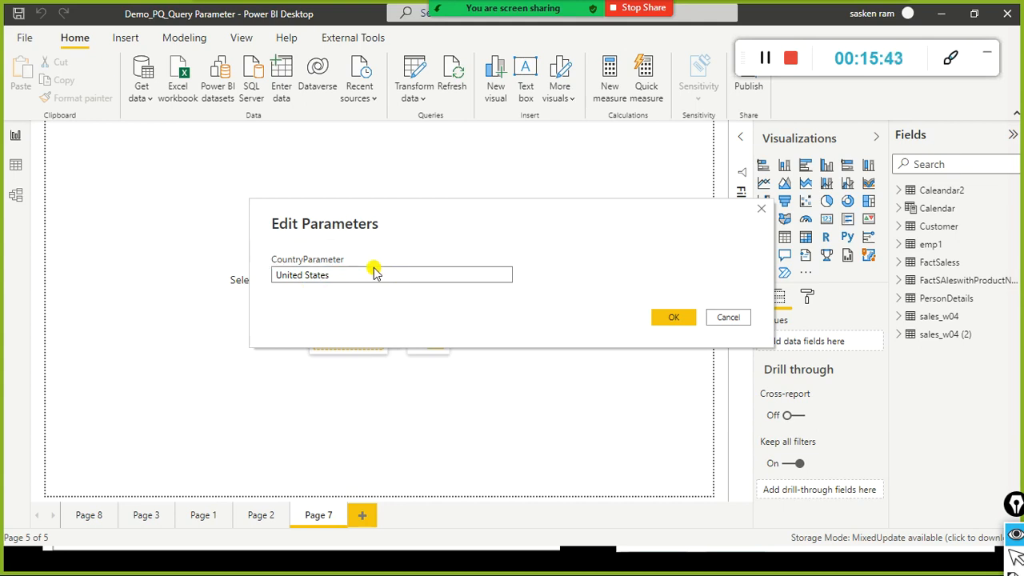
click(668, 317)
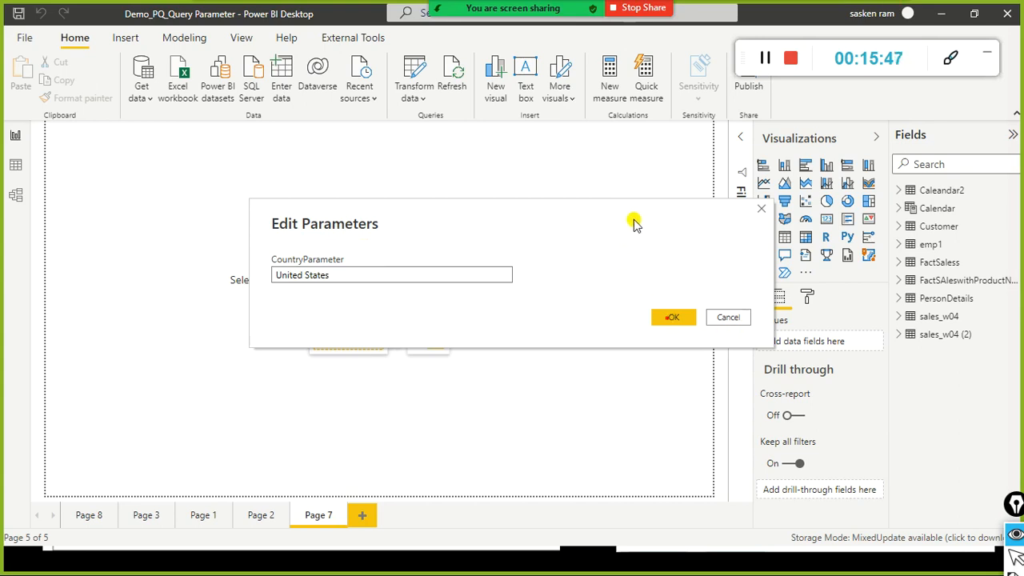
click(665, 320)
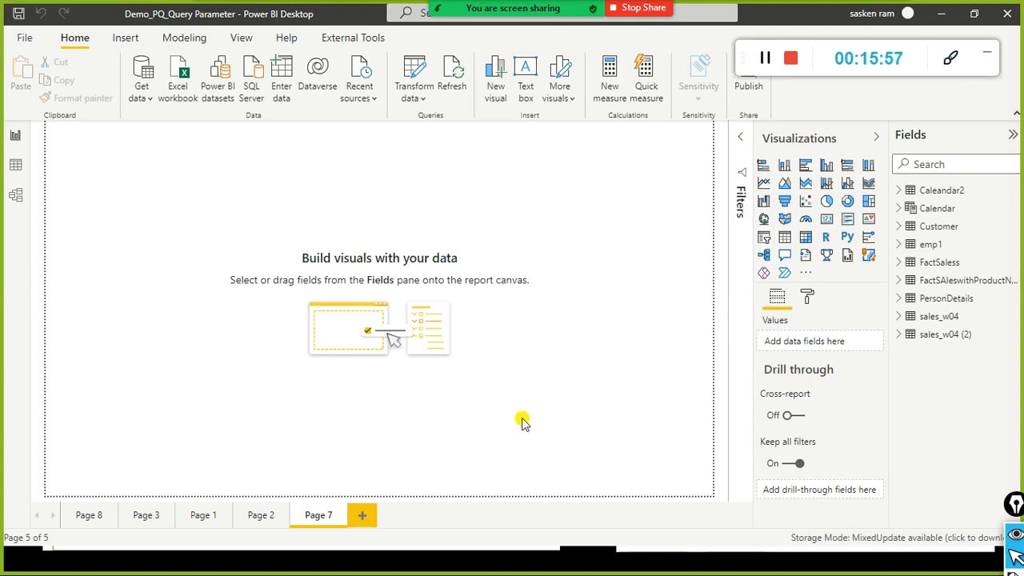
Step: Place a table visual near the canvas centre and add sales_w04's Category field
click(787, 240)
drag(142, 146, 259, 222)
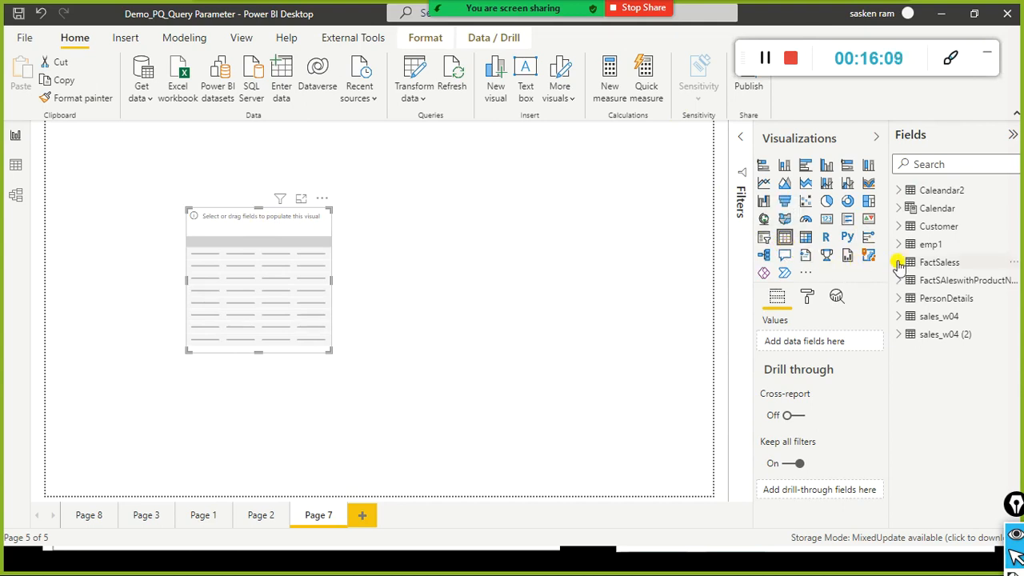
mouse_move(903, 266)
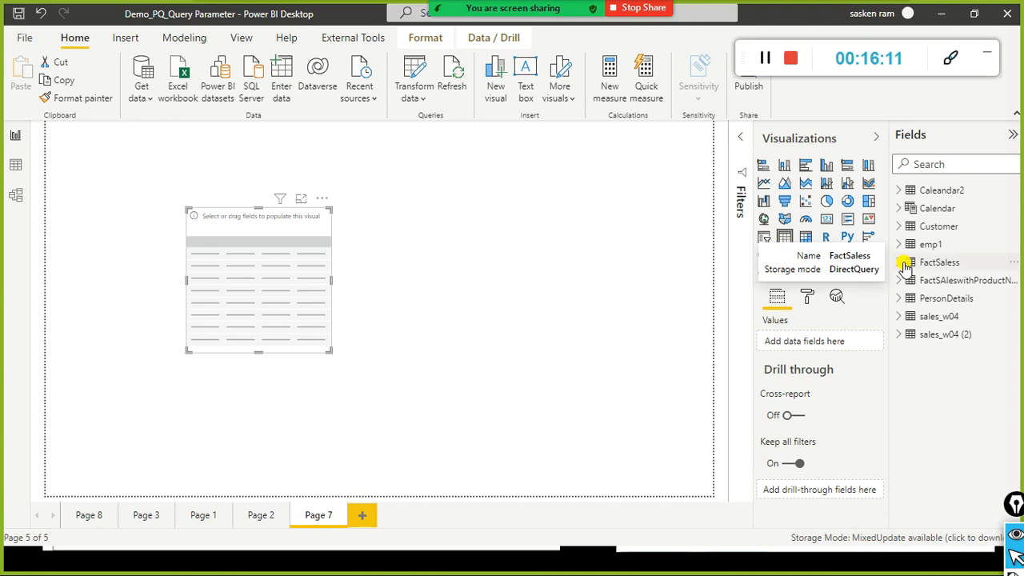
click(897, 319)
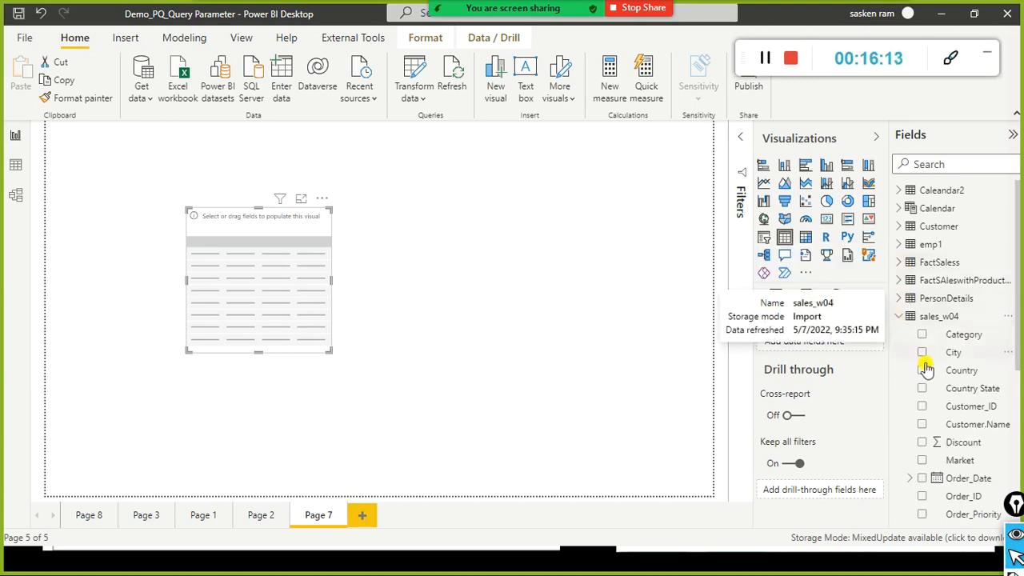
drag(960, 337, 222, 273)
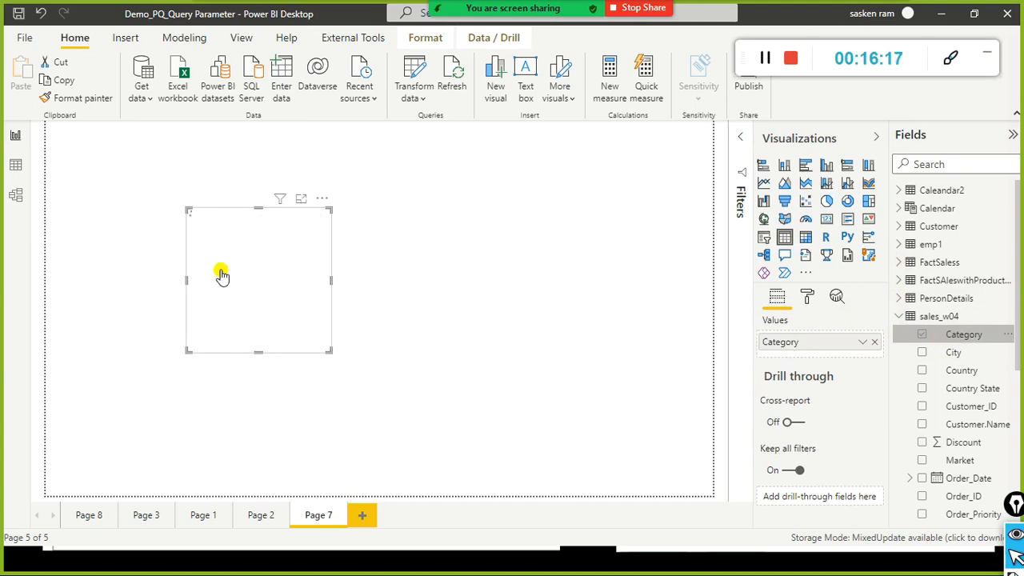
Step: Add Sales and Country to the table and widen the visual on both sides
scroll(968, 384, down, 3)
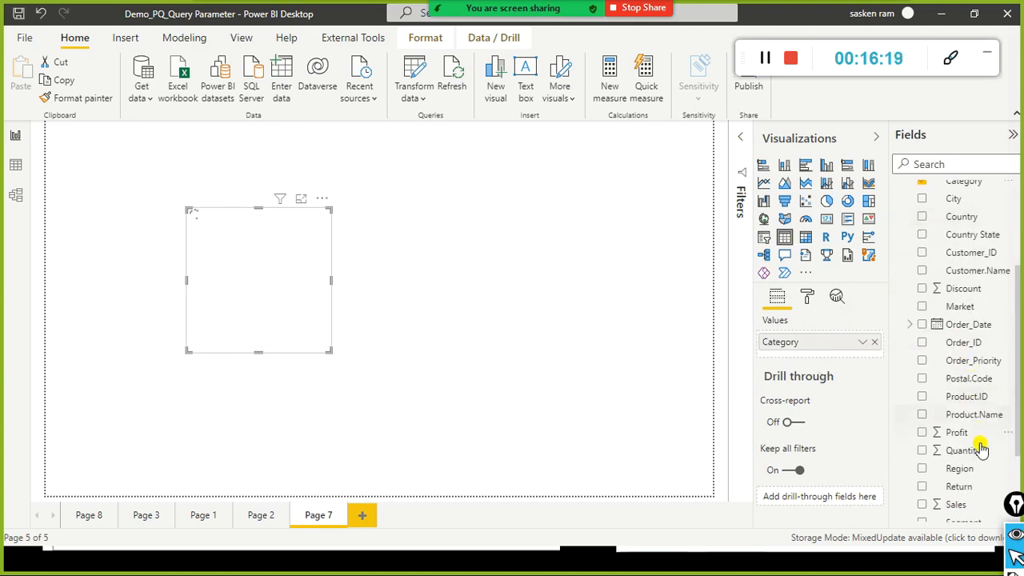
scroll(980, 449, down, 1)
drag(961, 454, 296, 244)
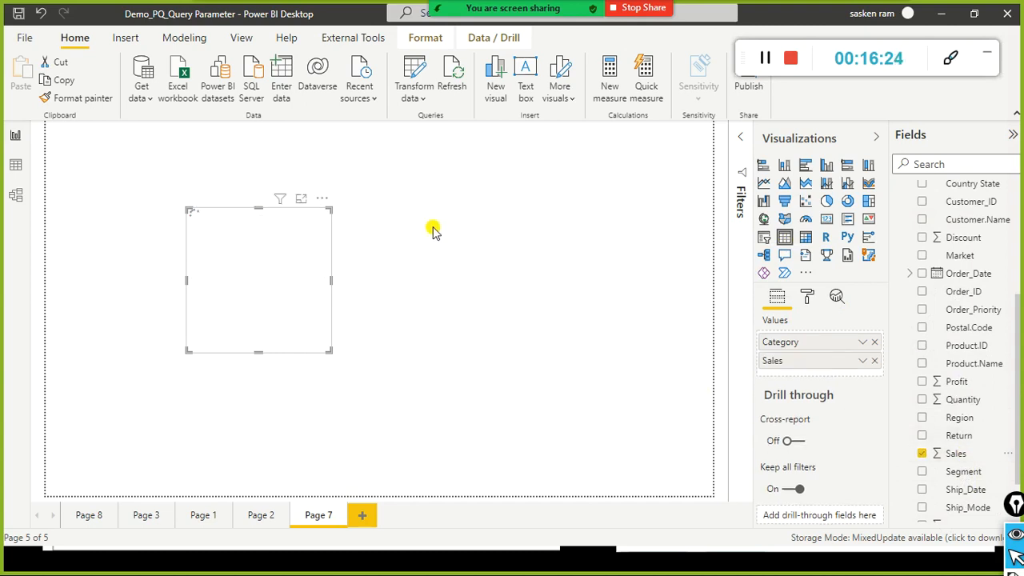
drag(331, 281, 459, 267)
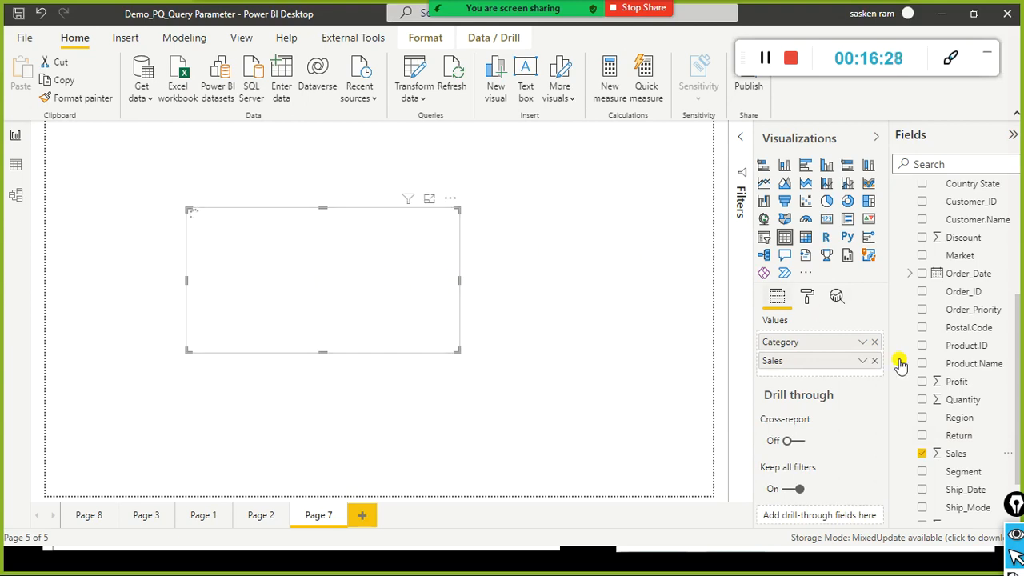
scroll(998, 404, up, 4)
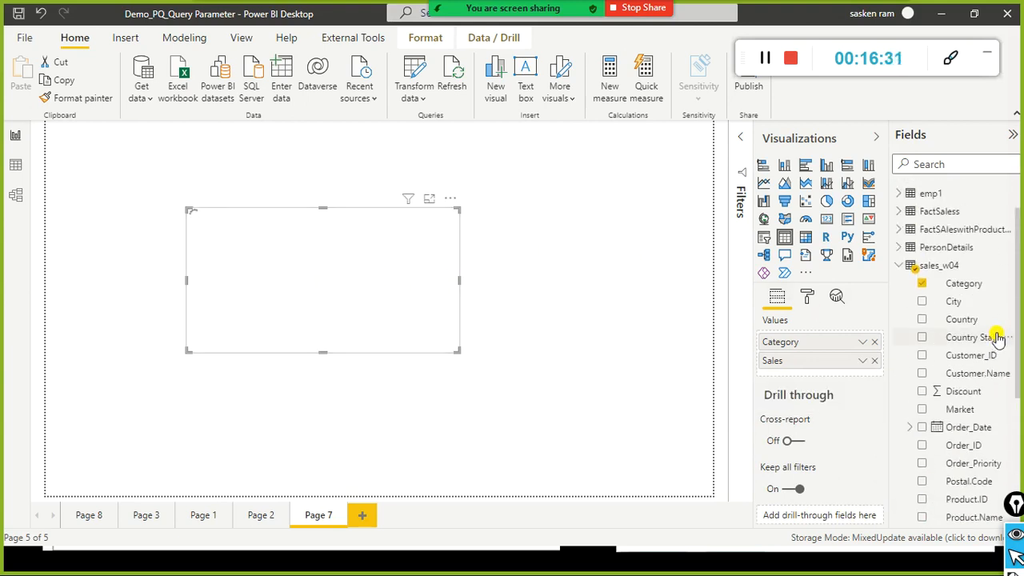
drag(928, 319, 320, 256)
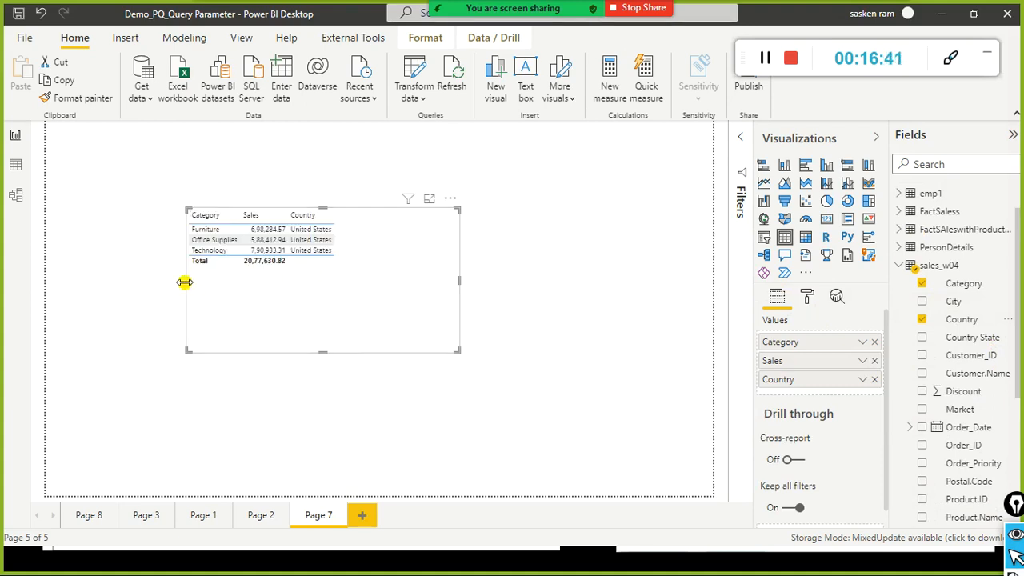
drag(185, 282, 133, 277)
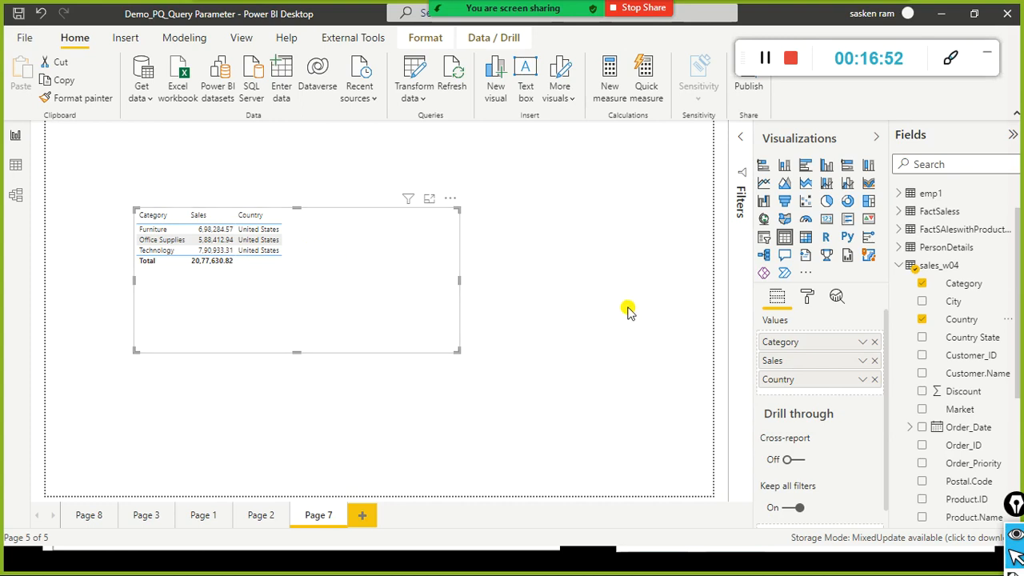
mouse_move(885, 255)
mouse_down()
mouse_move(914, 288)
mouse_move(990, 293)
mouse_up()
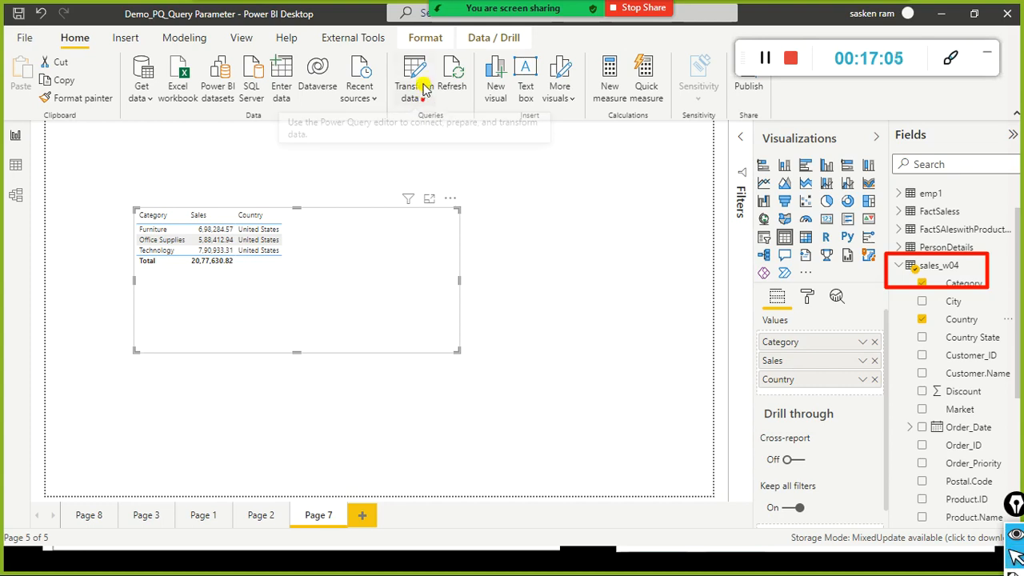
Step: Open Edit Parameters and move the dialog off the fields list
click(423, 99)
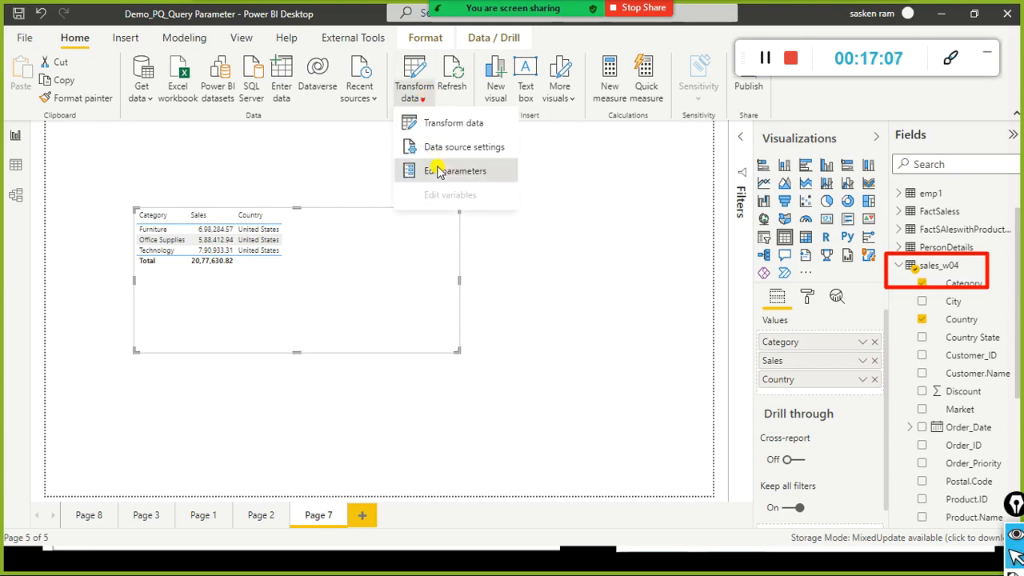
click(437, 165)
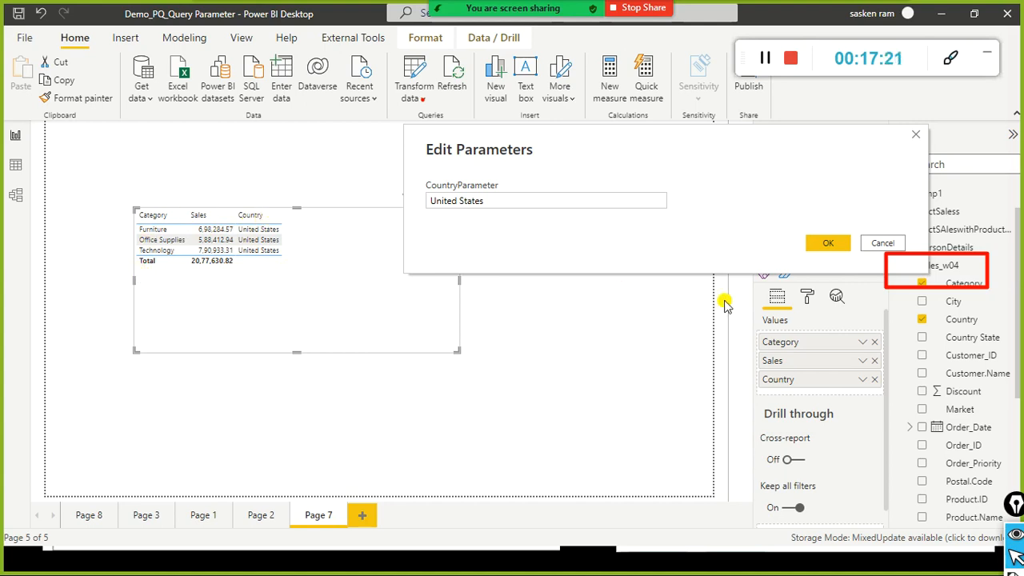
drag(606, 141, 560, 76)
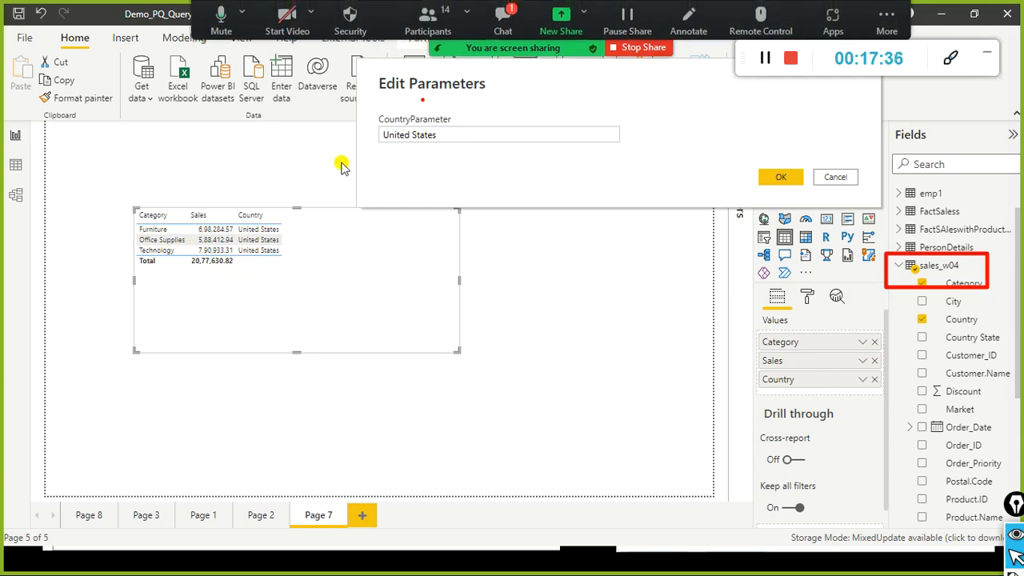
click(508, 14)
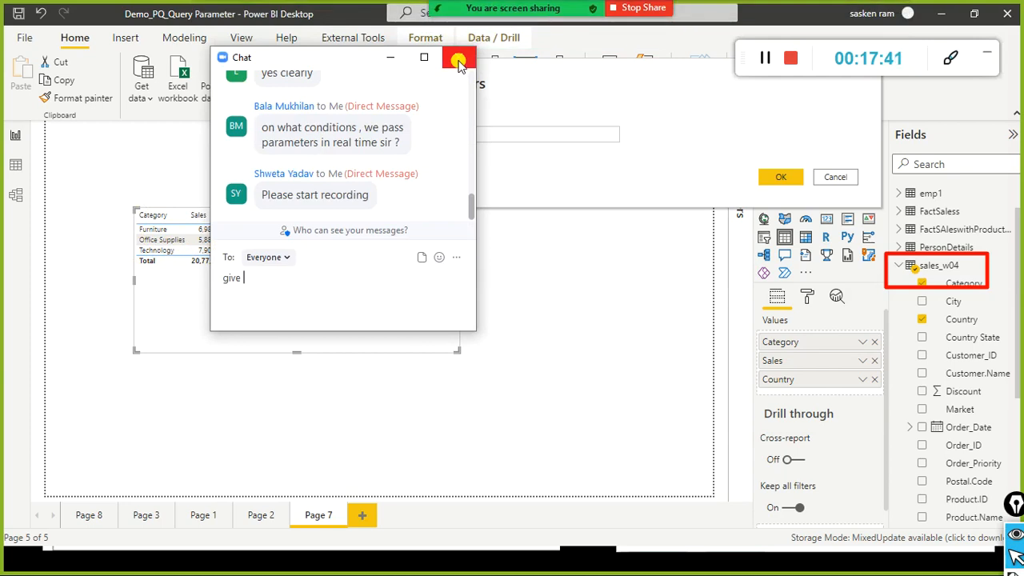
click(458, 62)
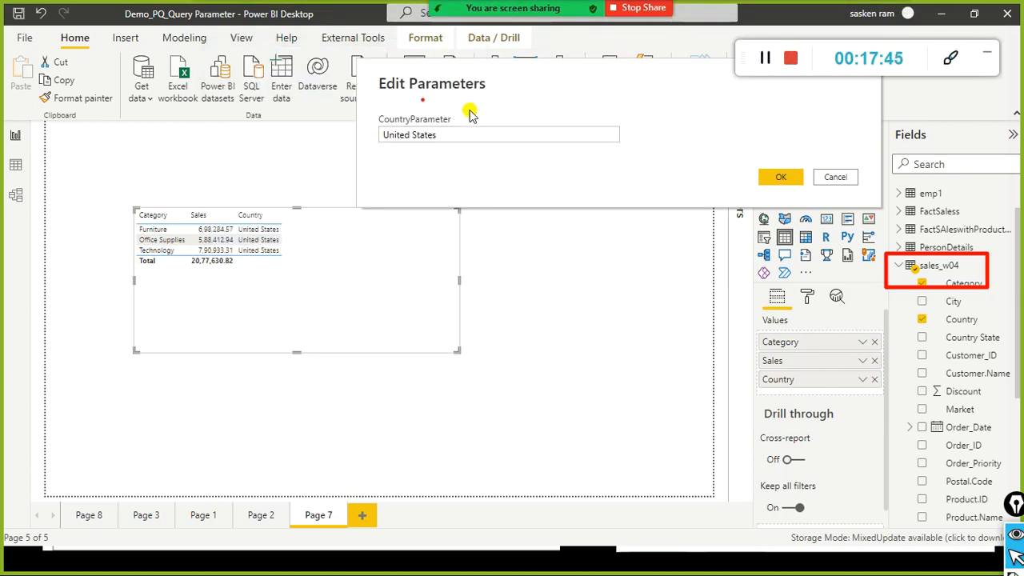
drag(483, 90, 458, 105)
click(512, 16)
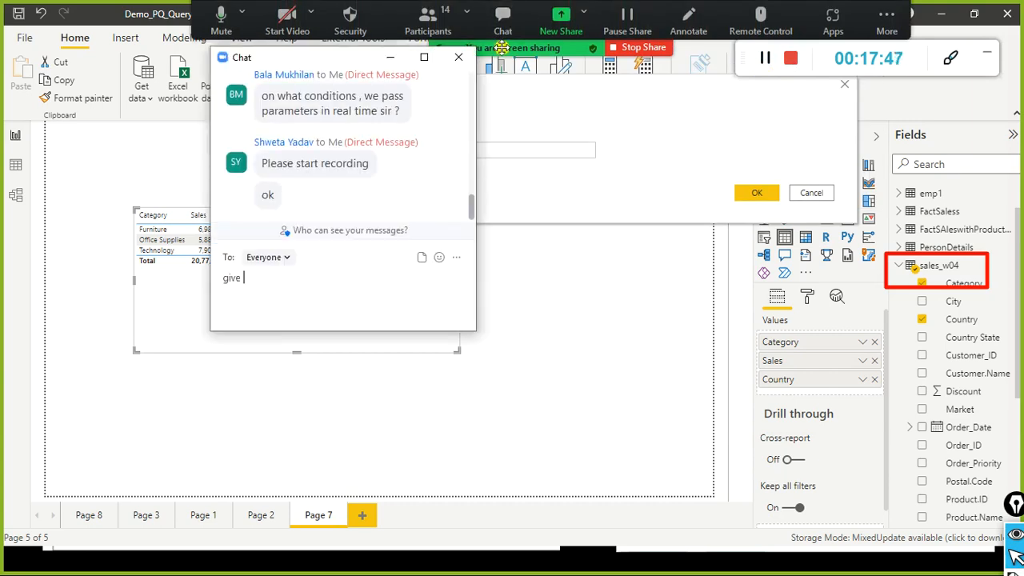
click(463, 75)
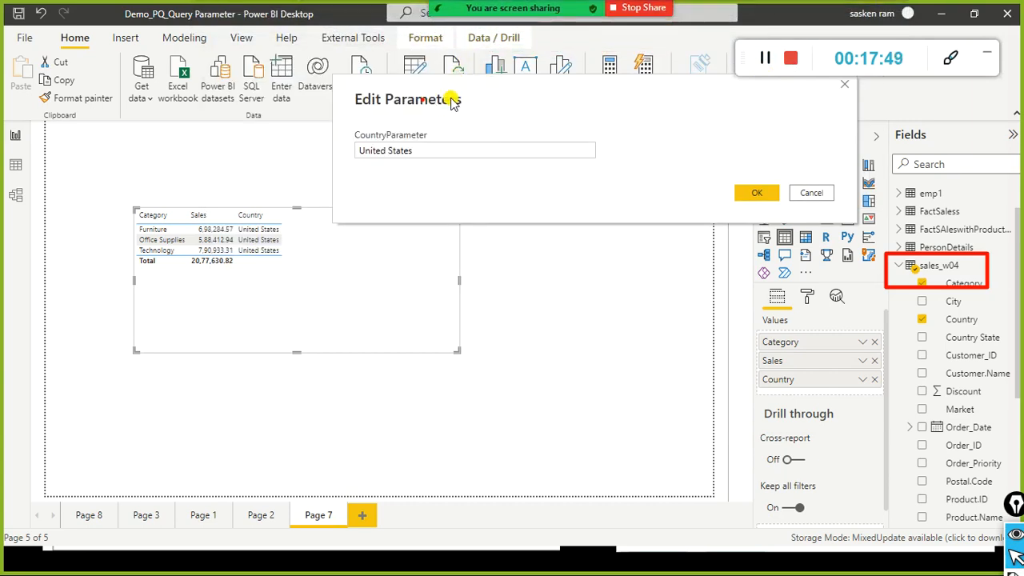
drag(460, 97, 336, 64)
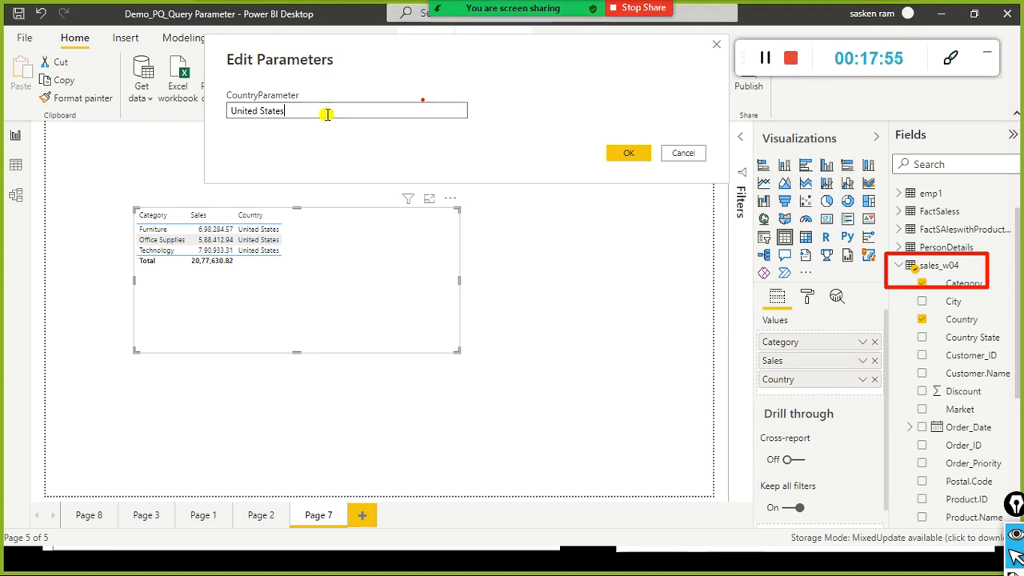
Step: Replace CountryParameter's United States value with Germany and confirm it
drag(327, 115, 200, 114)
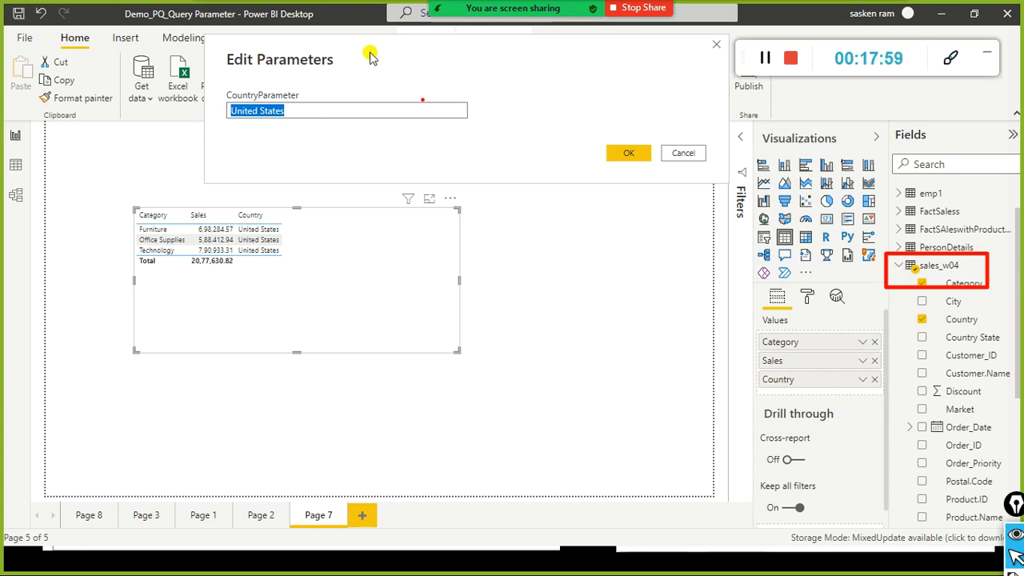
drag(368, 60, 489, 172)
drag(448, 224, 368, 232)
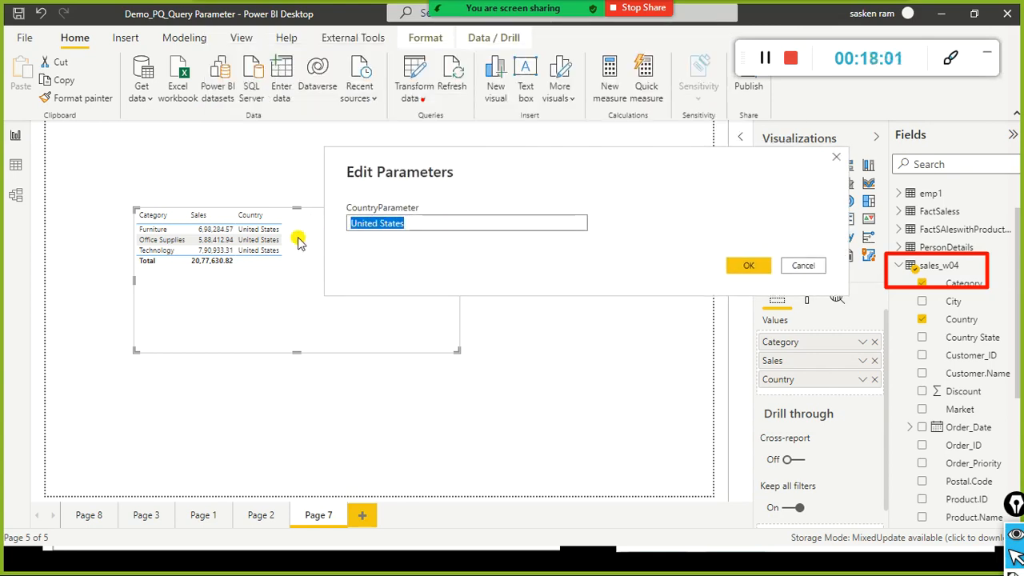
text(gERMANY)
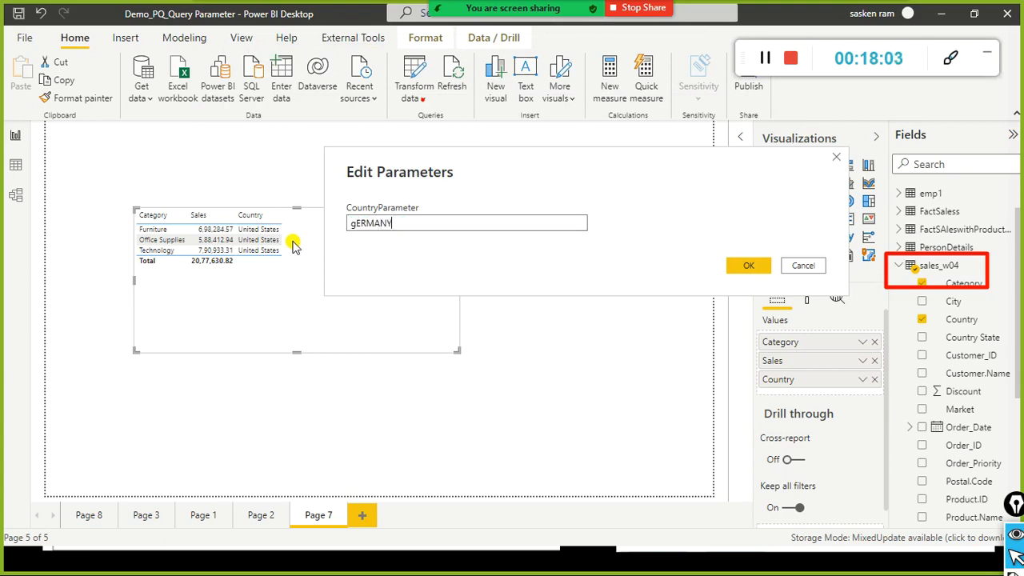
text(many)
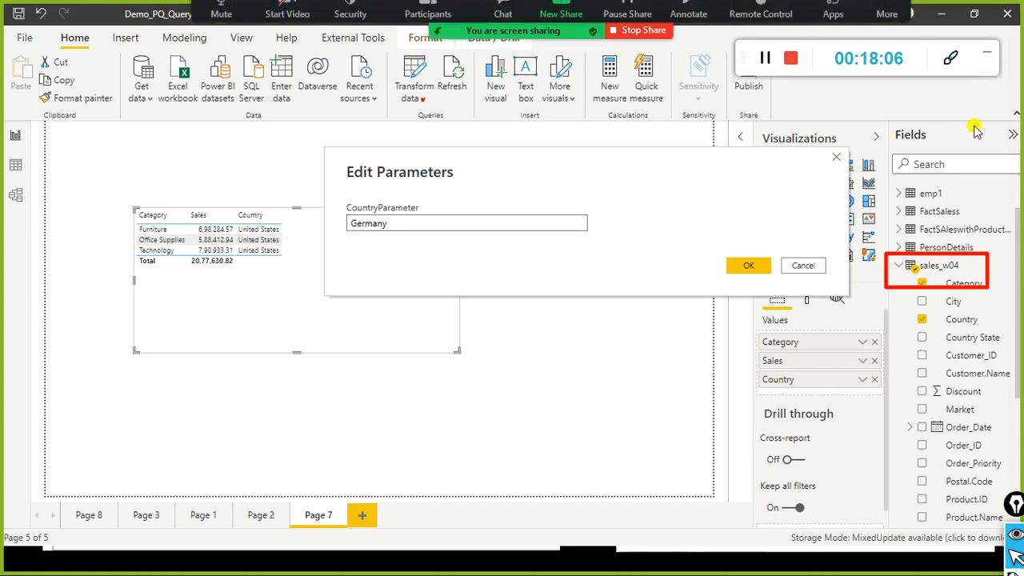
click(738, 271)
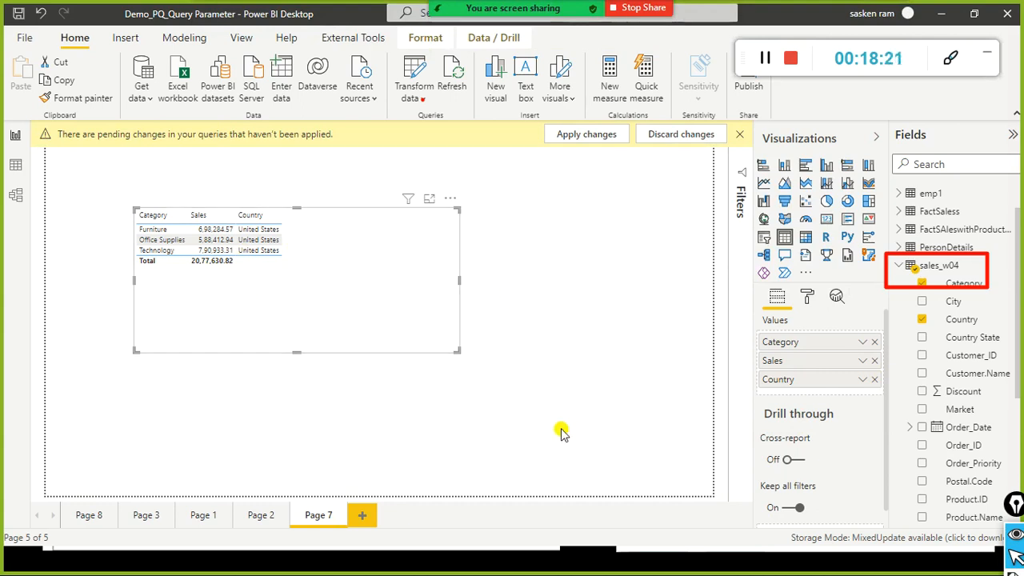
key(alt+Tab)
key(alt+Tab)
key(alt+Tab)
key(alt+Tab)
key(alt+Tab)
key(alt+Tab)
key(alt+Tab)
key(alt+Tab)
key(alt+Tab)
key(alt+Tab)
key(alt+Tab)
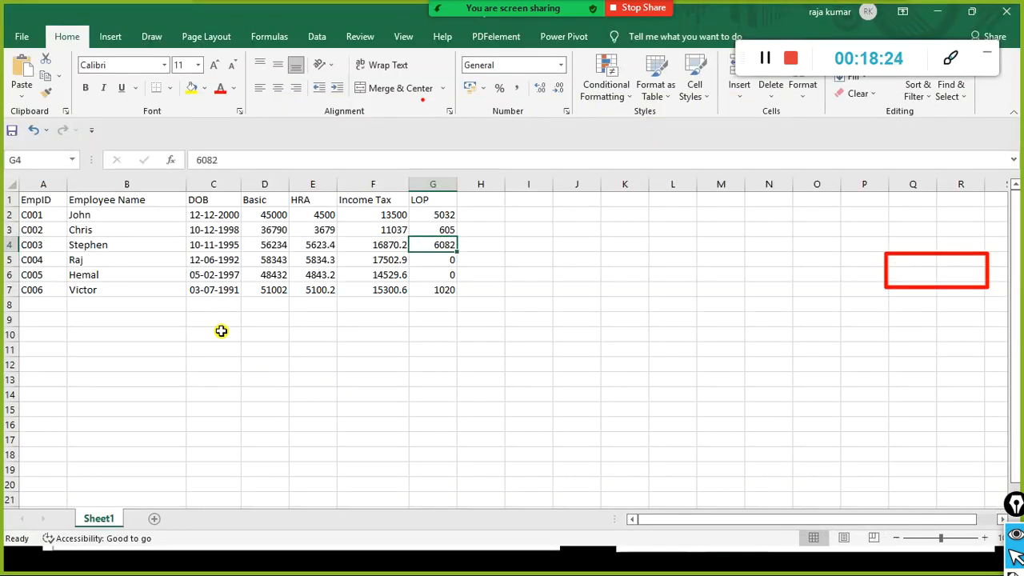
Step: Turn on filtering for Employee Name and show only two chosen employees
click(152, 184)
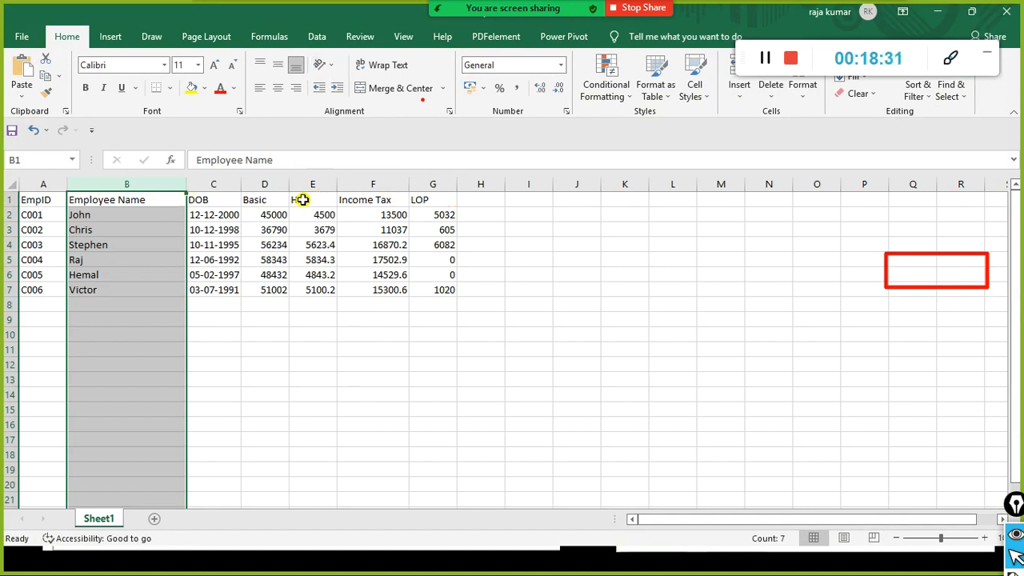
click(312, 37)
click(477, 76)
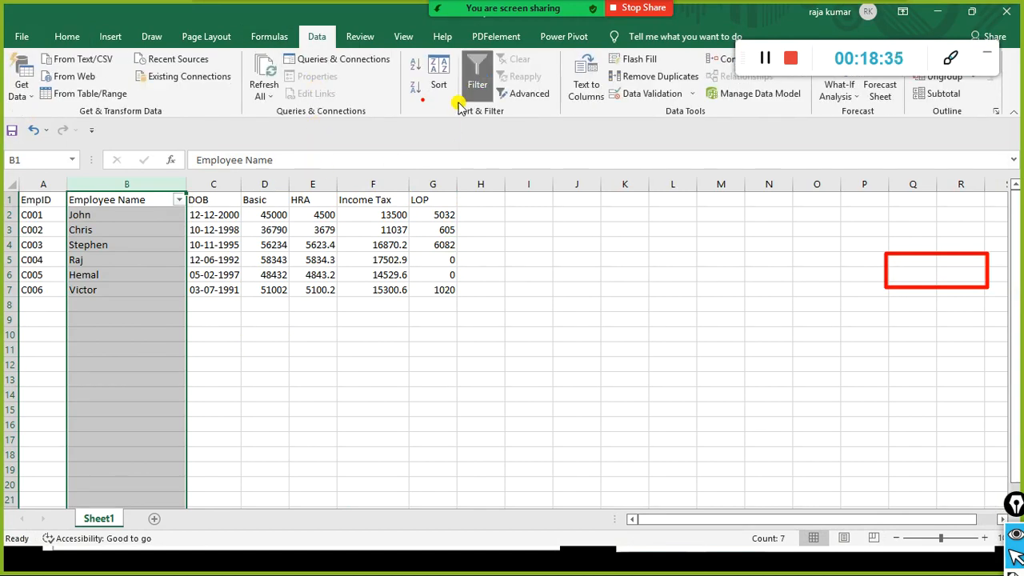
click(179, 200)
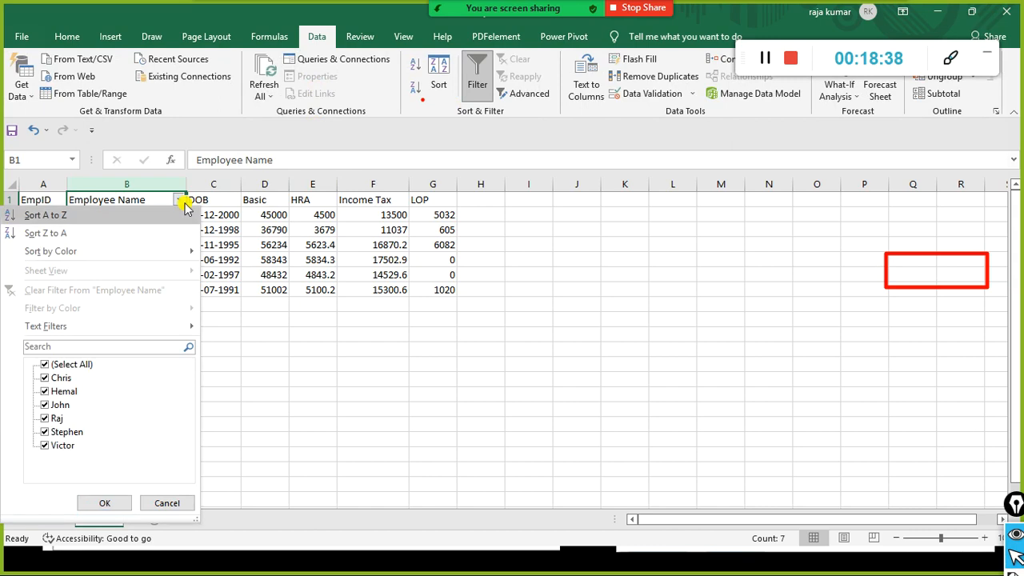
click(45, 365)
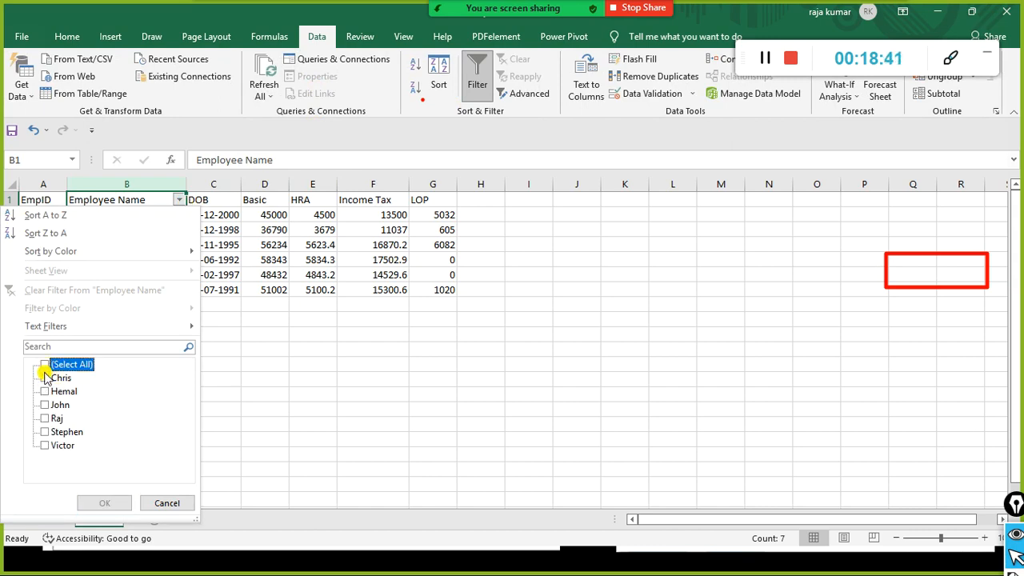
click(44, 378)
click(44, 432)
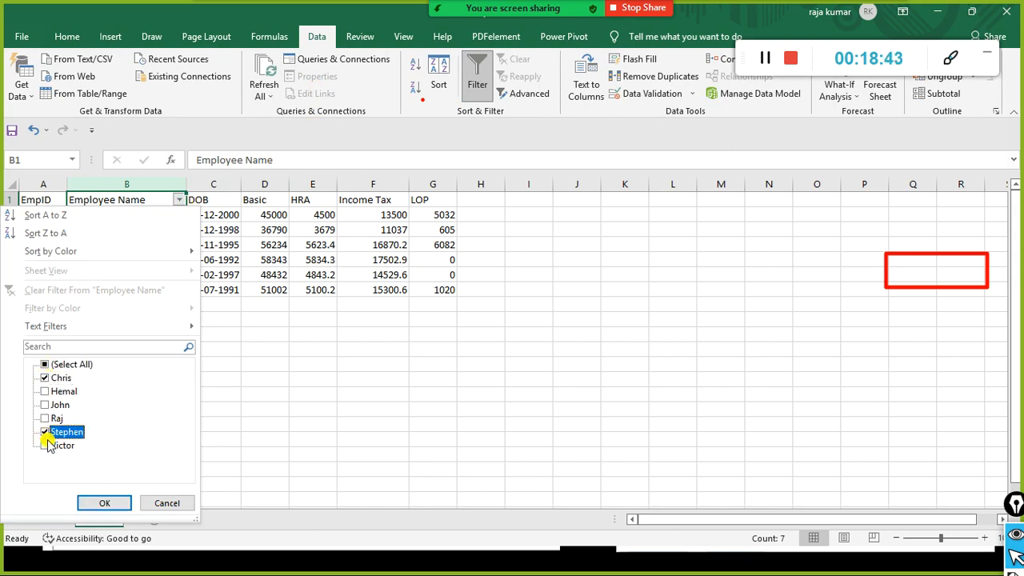
click(103, 502)
Step: Clear the Employee Name filter so all six rows show, then return to Power BI
click(596, 232)
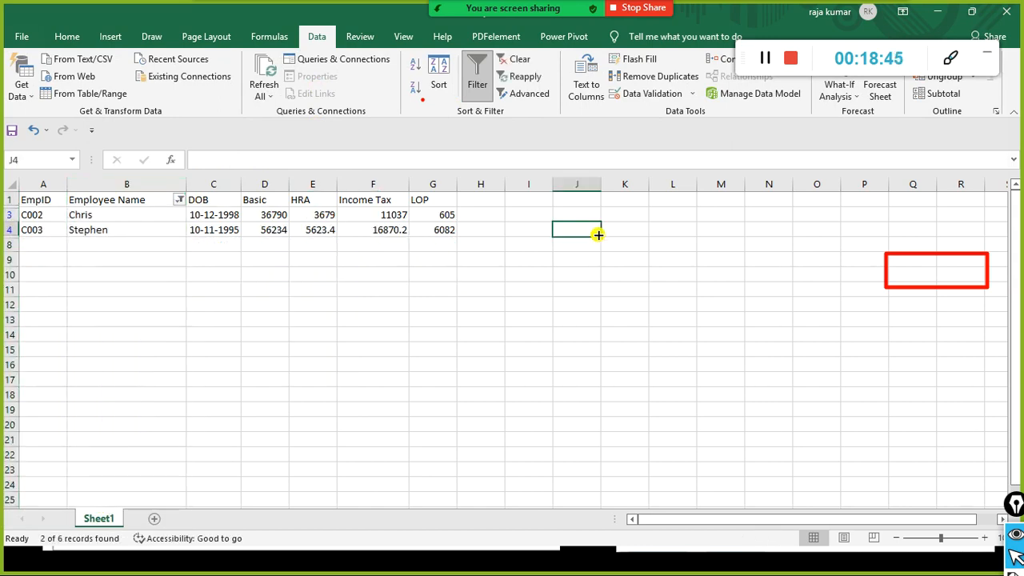
click(180, 203)
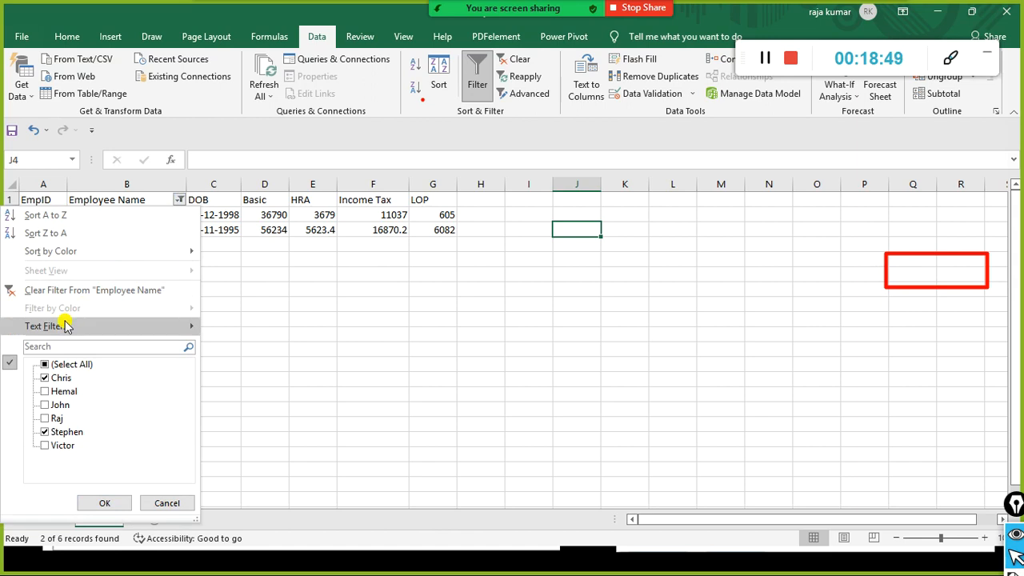
mouse_move(67, 327)
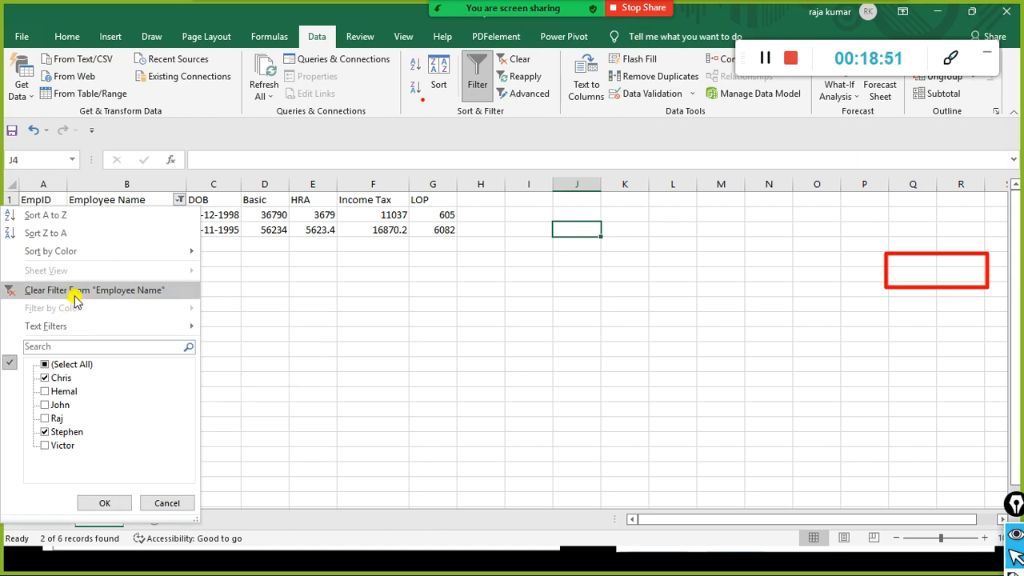
click(53, 289)
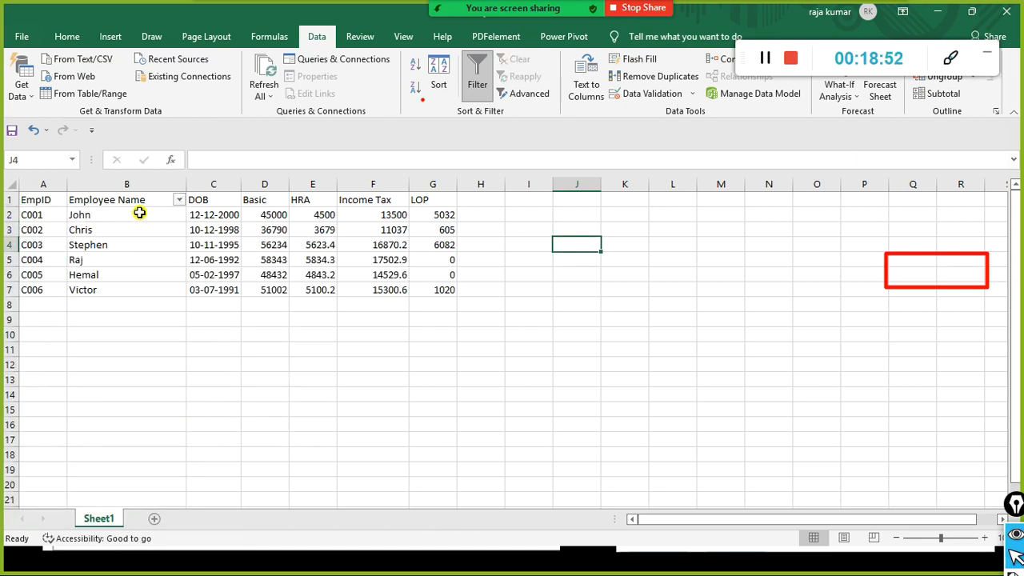
click(179, 199)
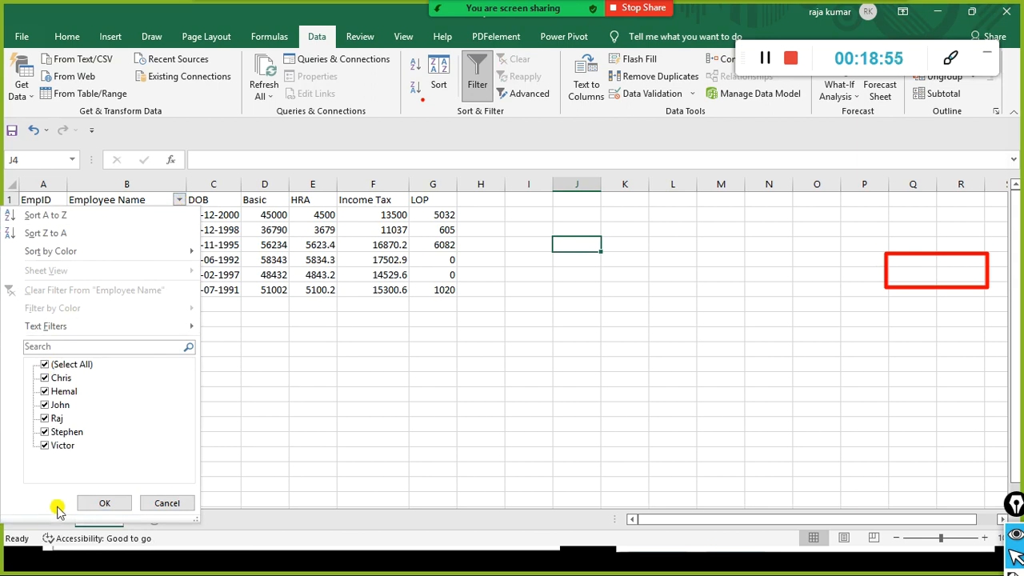
click(105, 501)
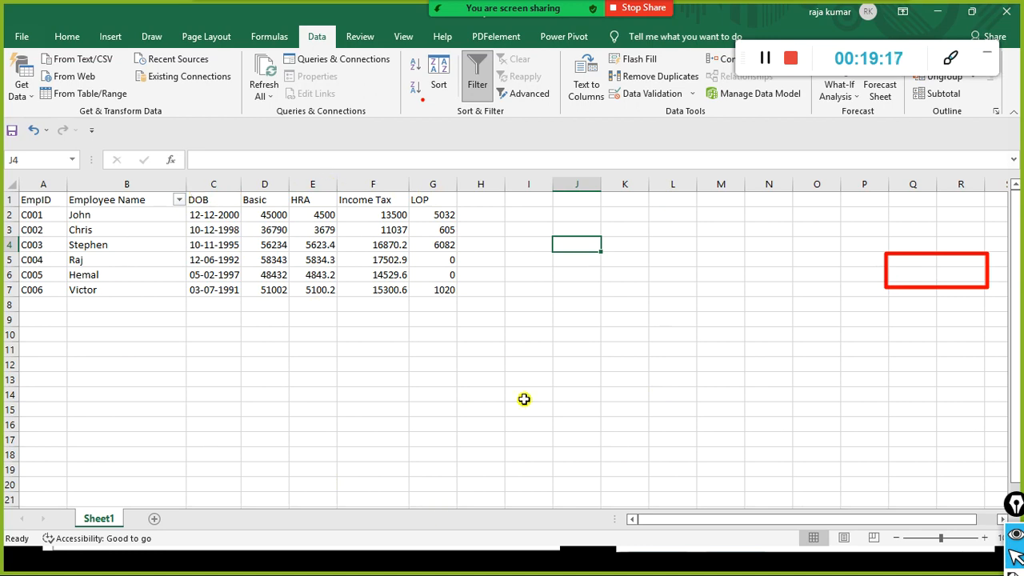
key(alt+Tab)
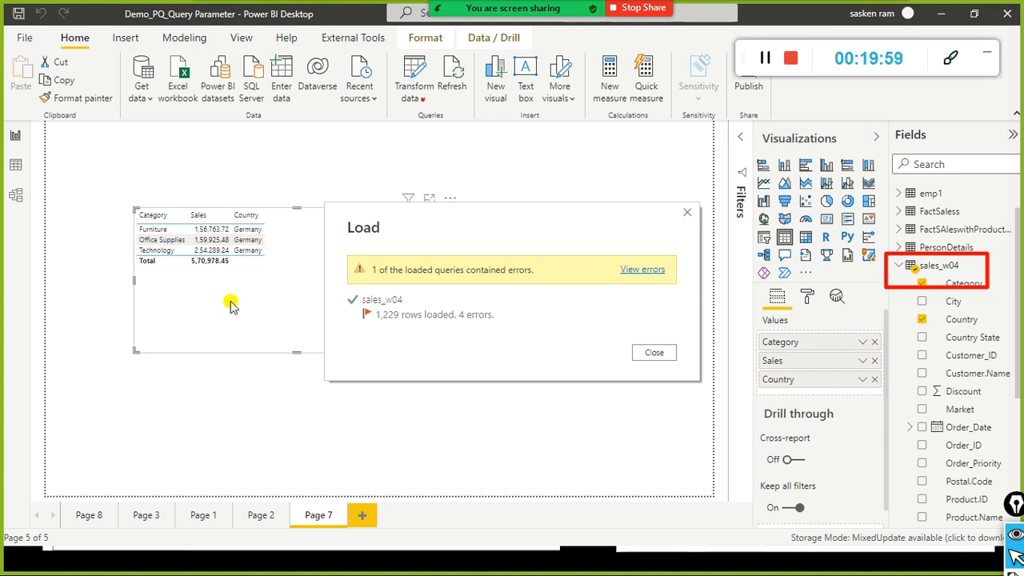
Step: Dismiss the load summary of 1,229 rows with 4 errors to reveal the Germany table
key(Escape)
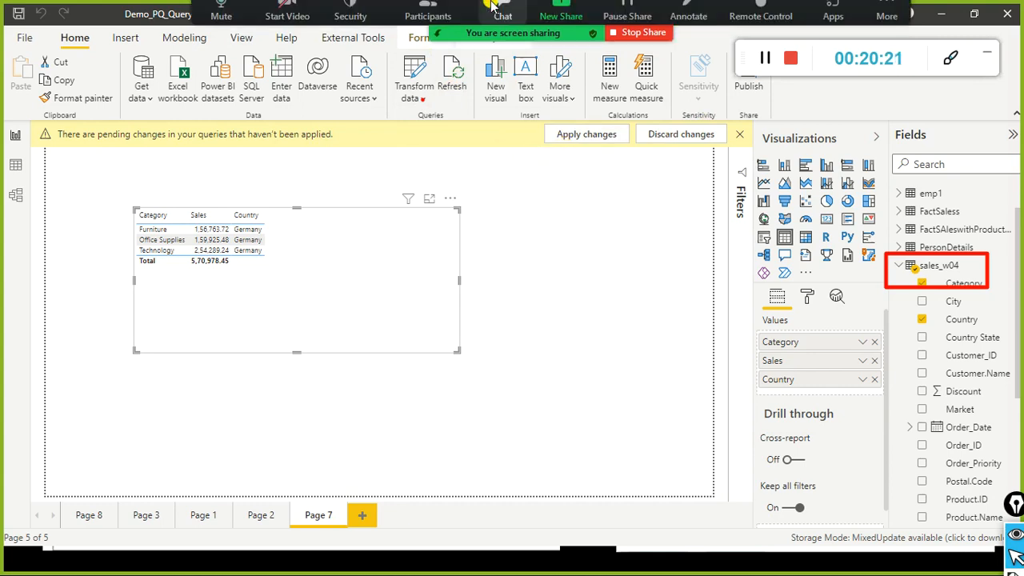
click(444, 26)
scroll(528, 264, up, 5)
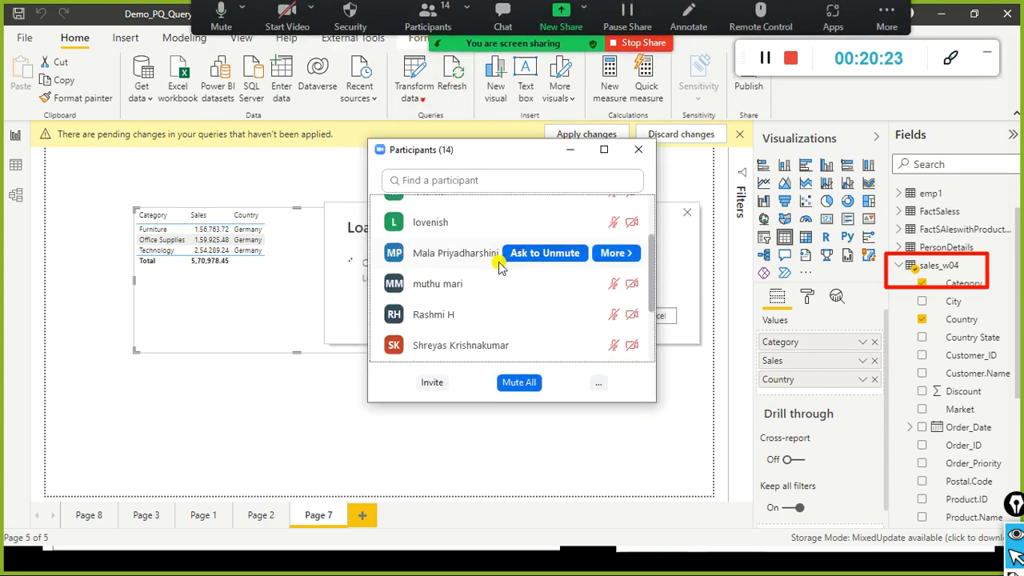
scroll(515, 244, up, 2)
scroll(512, 252, down, 7)
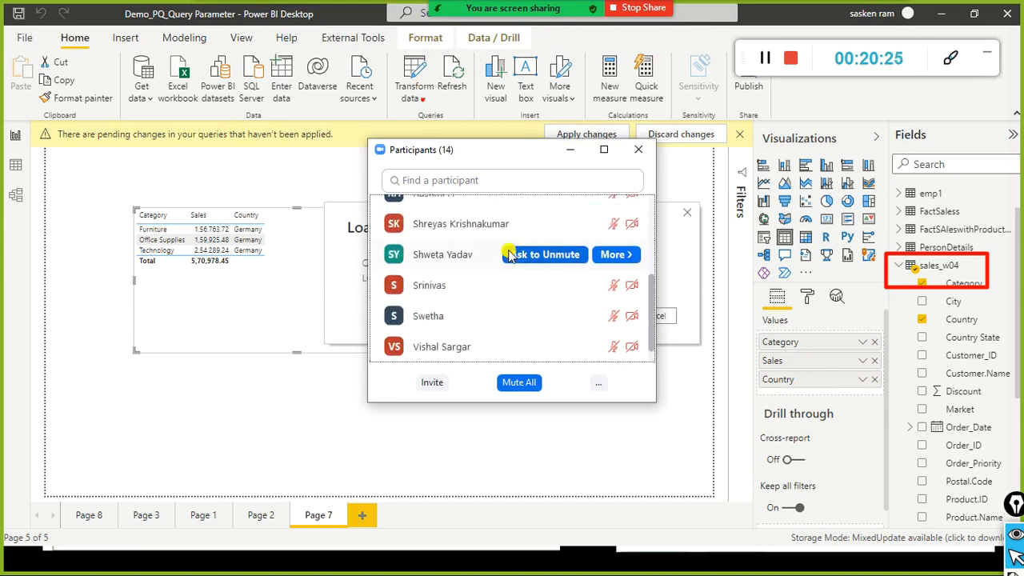
scroll(522, 253, up, 5)
scroll(524, 252, up, 3)
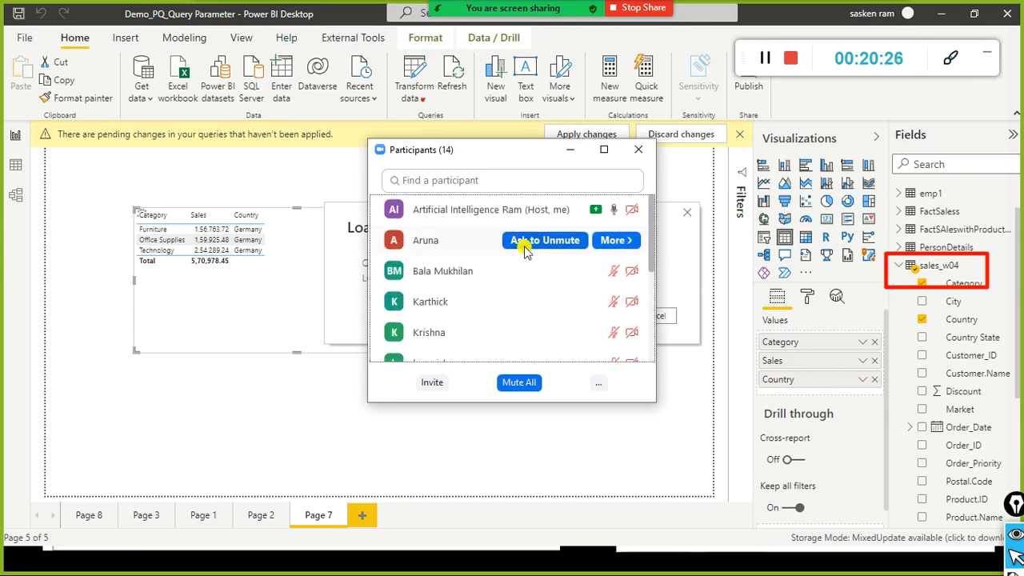
click(638, 150)
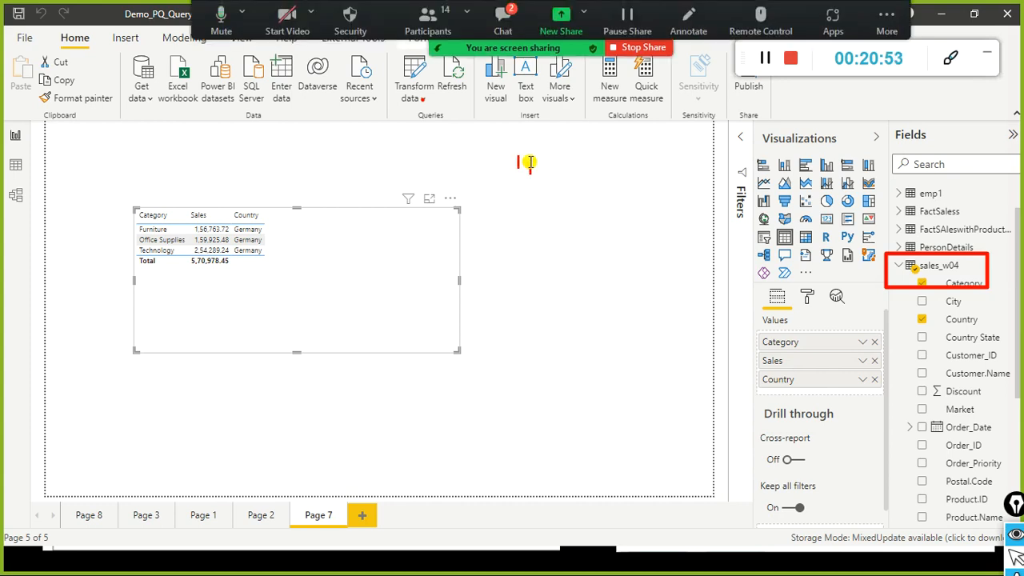
Step: Type three red note lines: create parameter, map it to a specific column, test it
text(Sa)
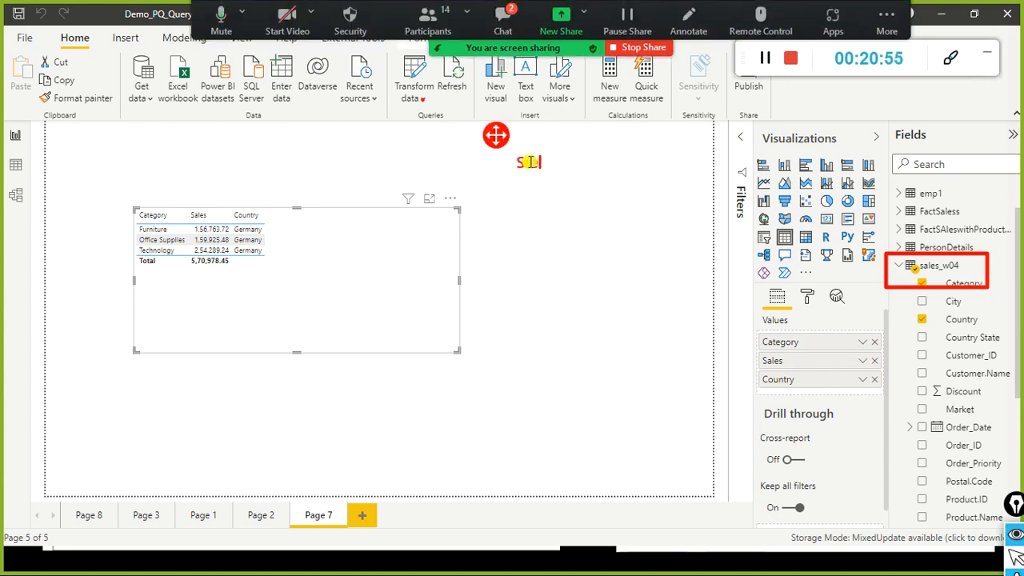
text(ep1 - Creat)
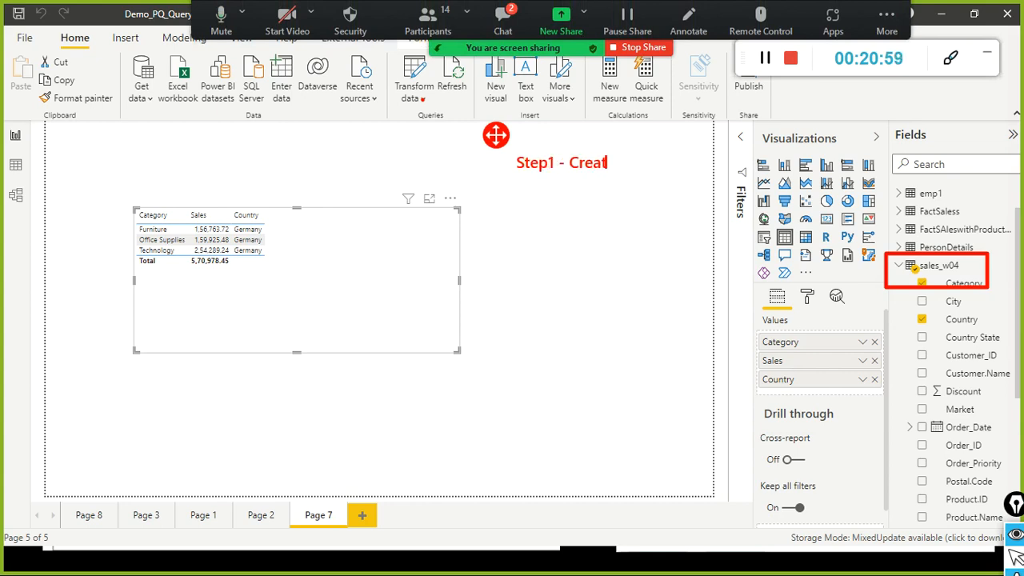
text(e parameter)
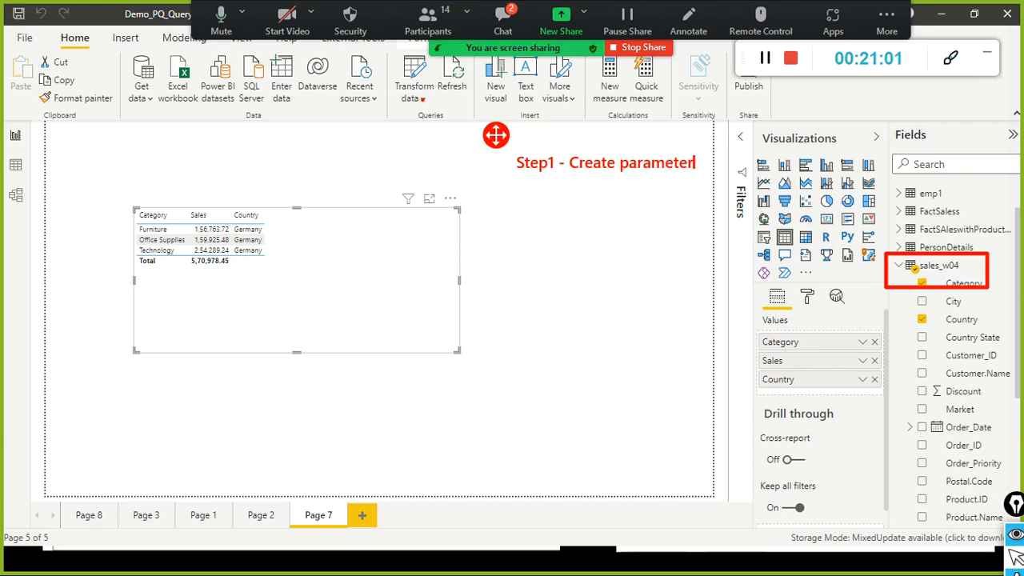
key(Return)
text(Step 2 - map the parramet)
key(BackSpace)
key(BackSpace)
key(BackSpace)
key(BackSpace)
key(BackSpace)
text(ameter)
key(BackSpace)
key(BackSpace)
text(meter to)
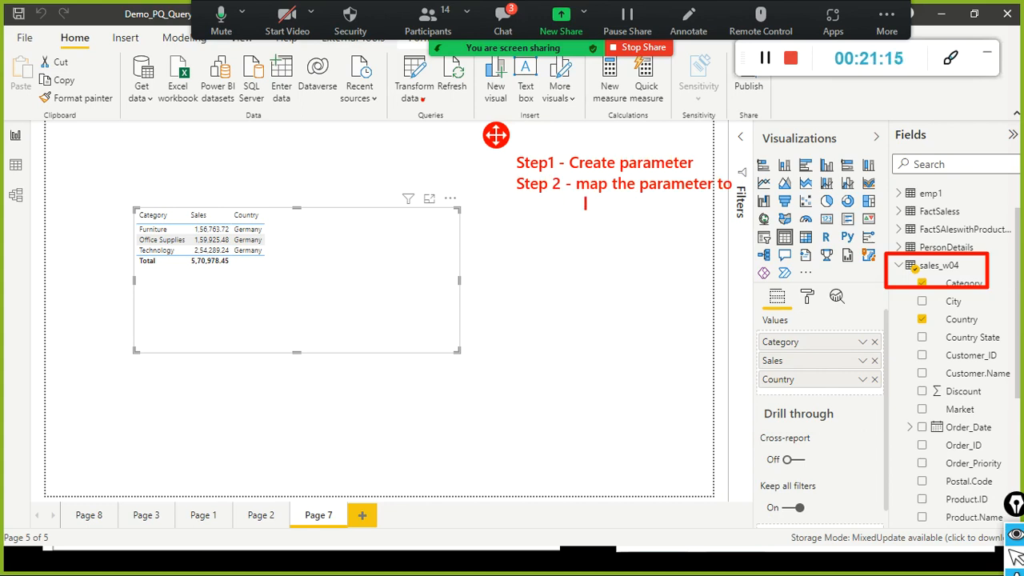
text(speicif)
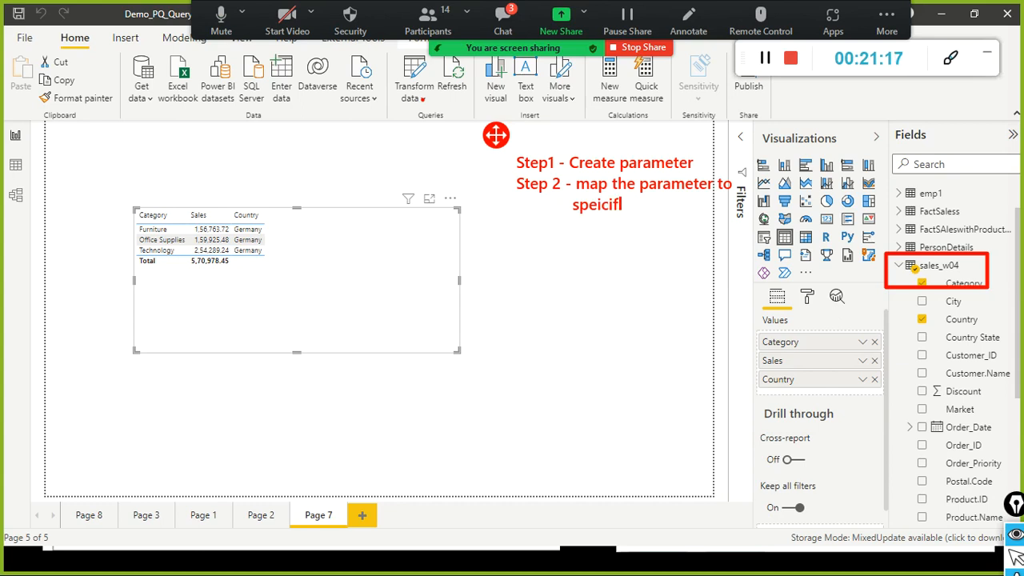
text(cificcc)
text( column)
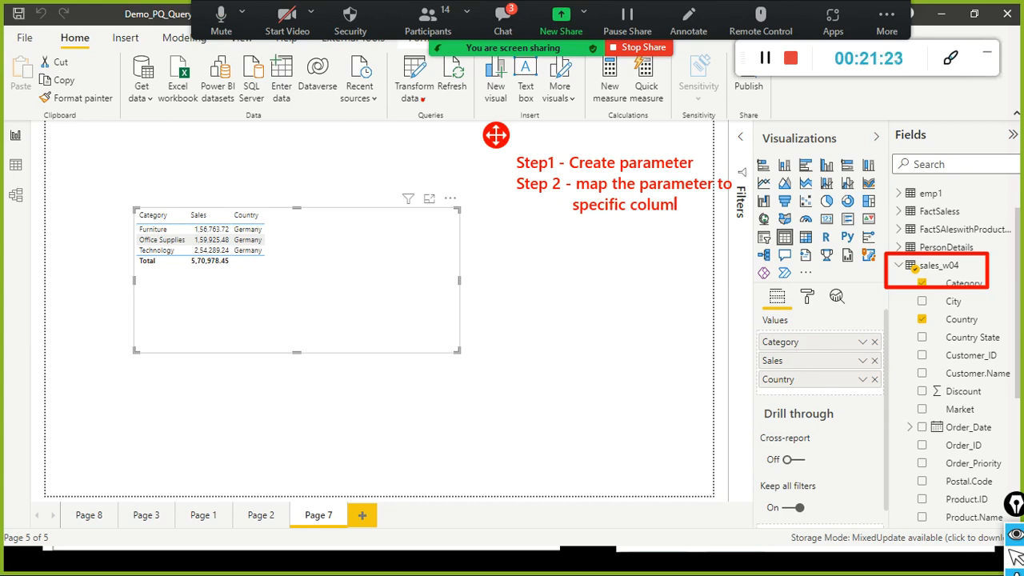
key(Return)
text(est it)
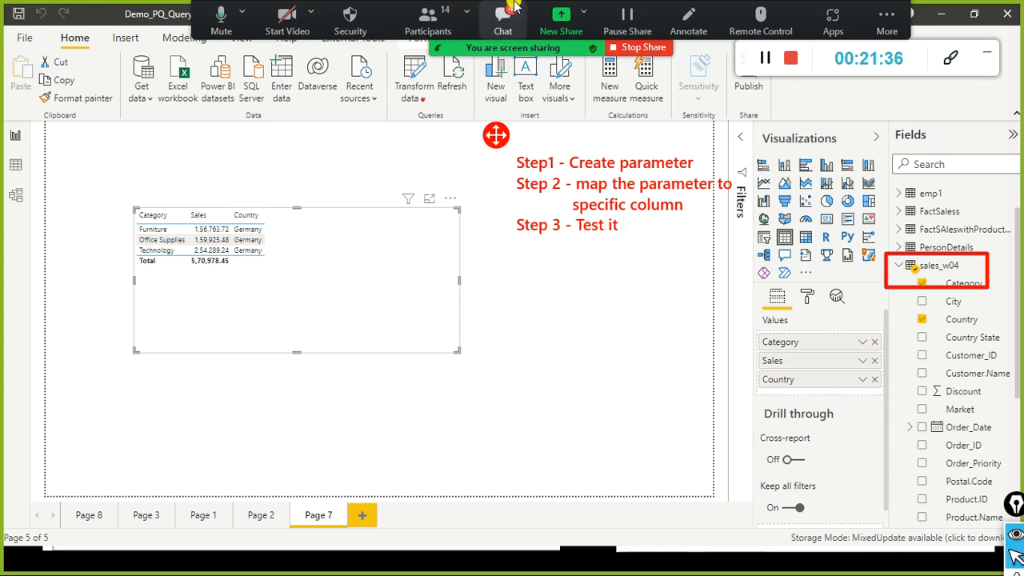
click(504, 18)
scroll(393, 164, up, 3)
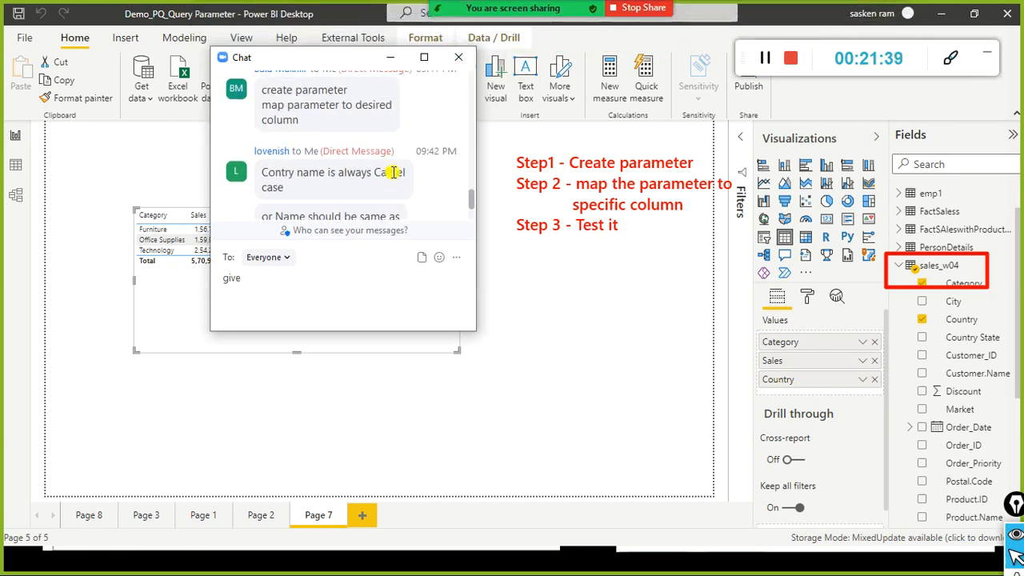
scroll(392, 188, down, 1)
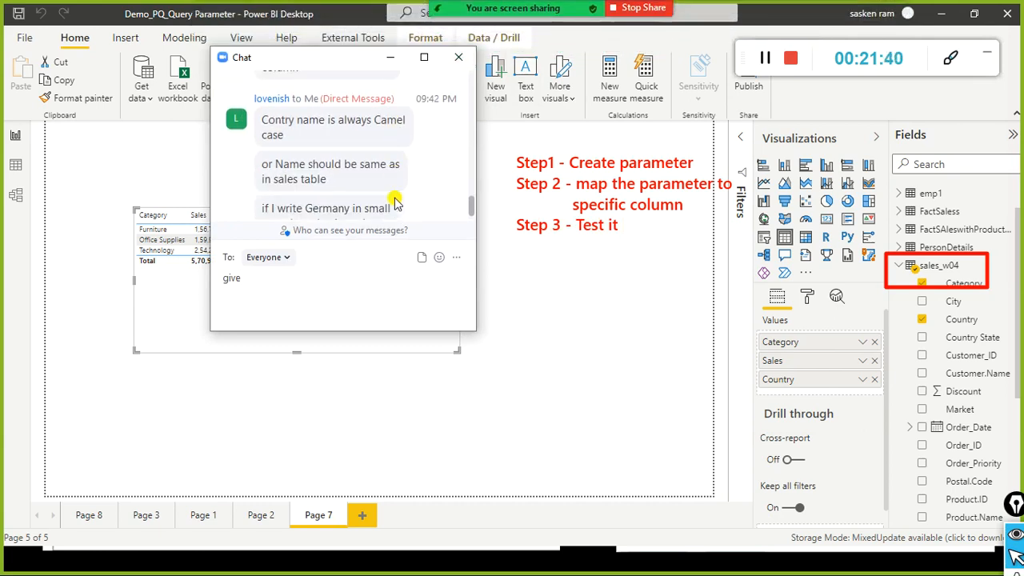
scroll(394, 202, down, 1)
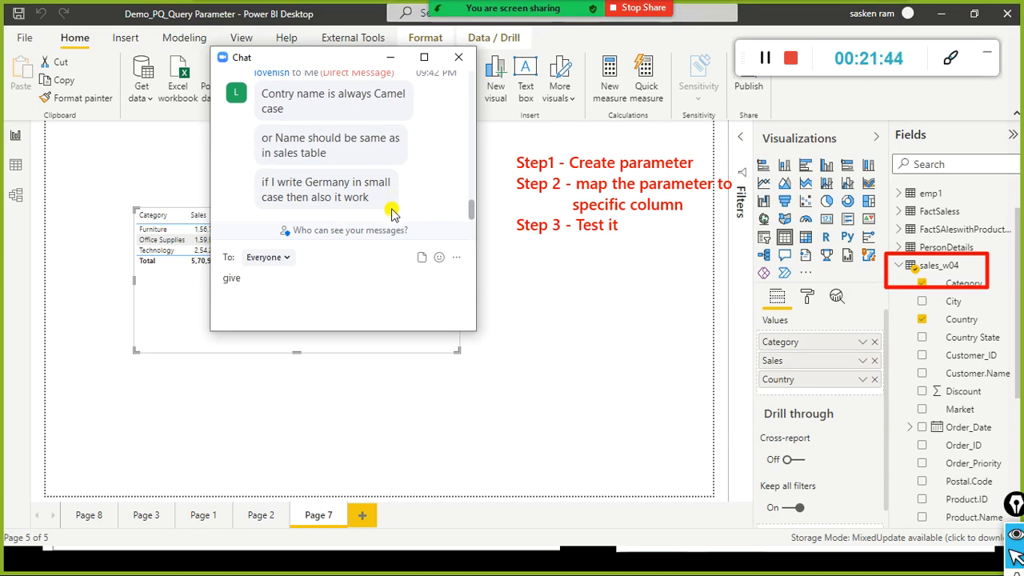
click(457, 57)
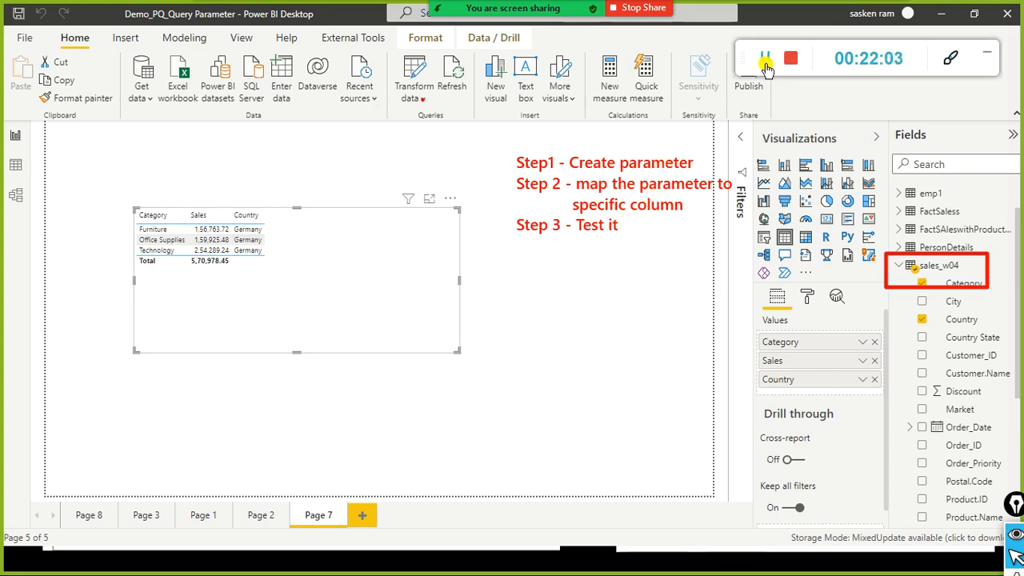
Step: Switch to the GitHub Power-BI repository page and browse its file list
key(alt+Tab)
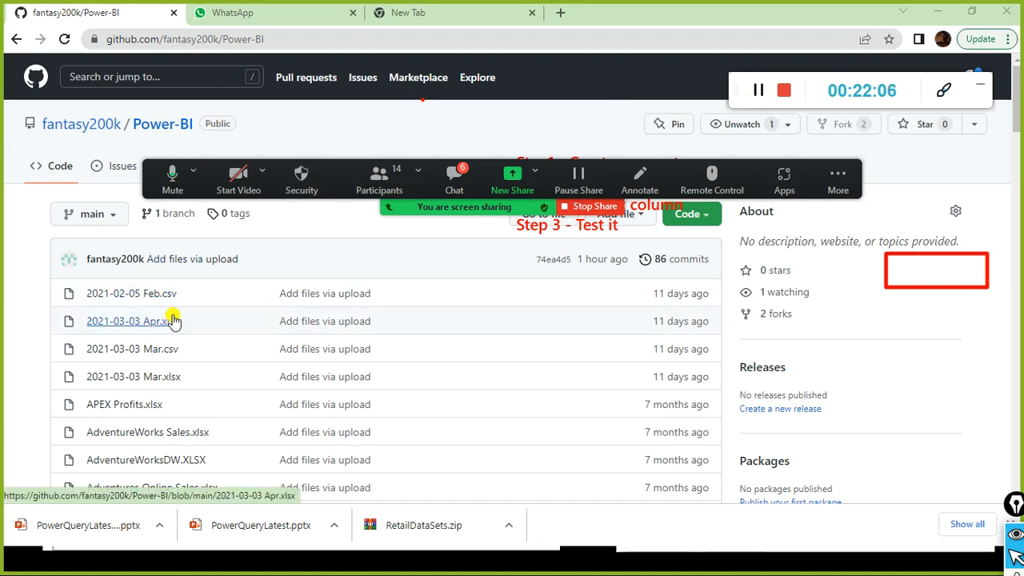
scroll(173, 318, down, 2)
scroll(172, 320, up, 2)
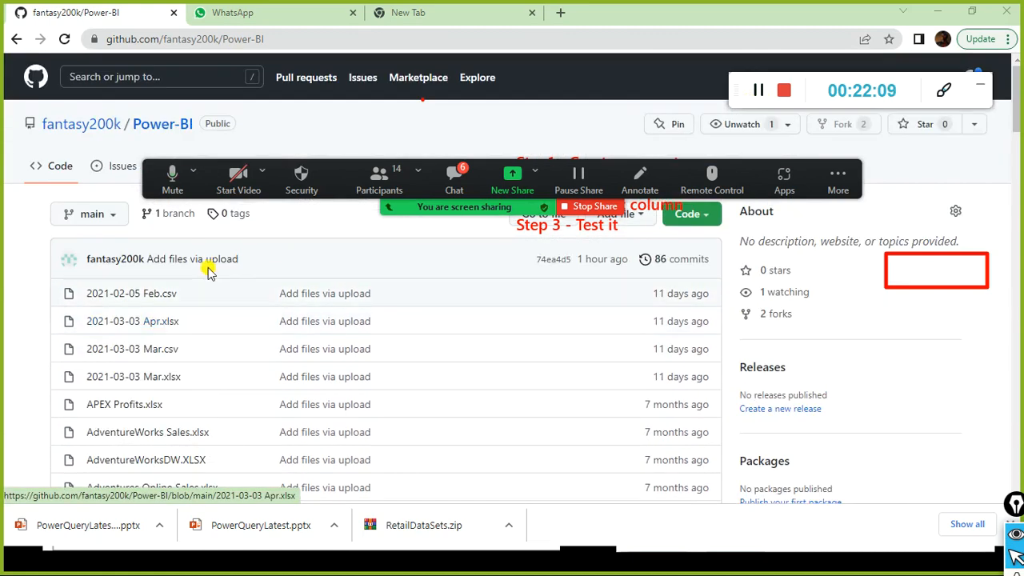
scroll(209, 294, down, 4)
scroll(209, 295, down, 2)
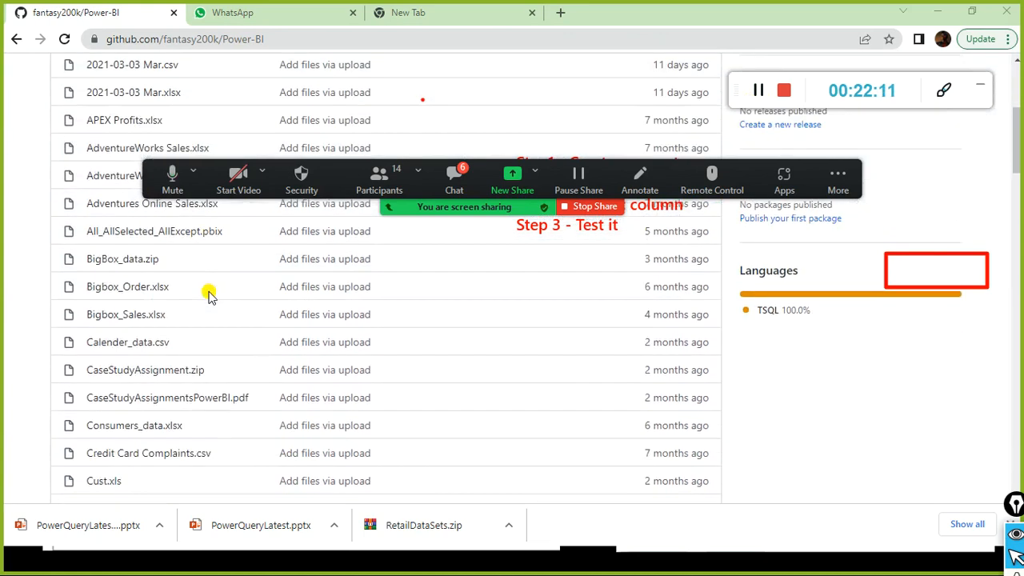
scroll(210, 294, up, 5)
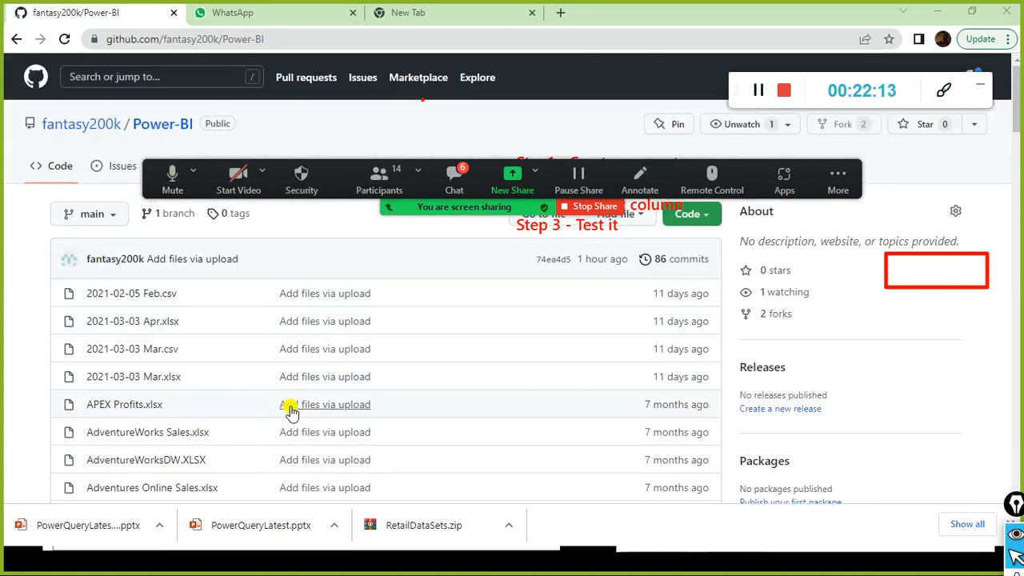
drag(168, 172, 163, 80)
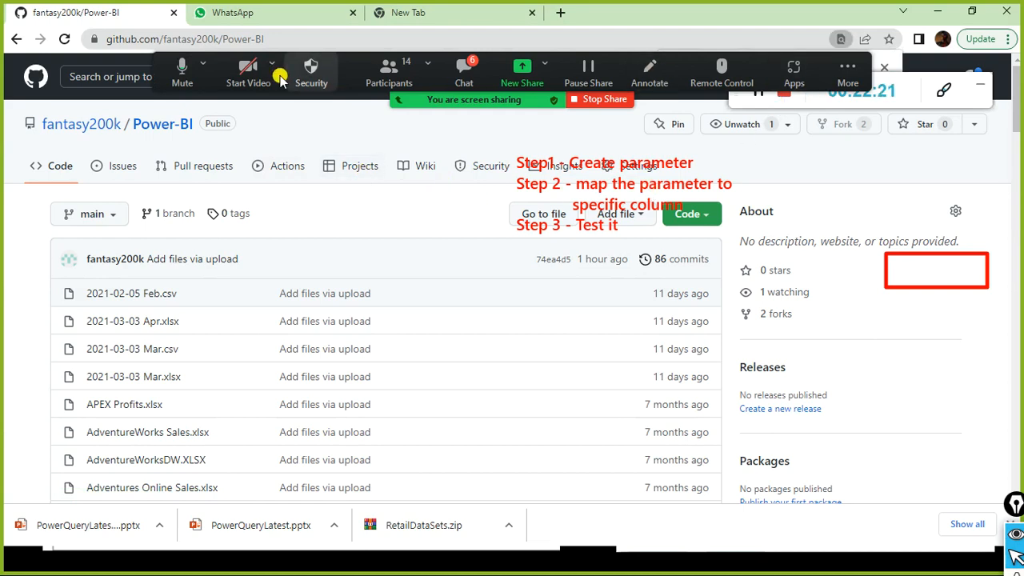
drag(167, 63, 146, 272)
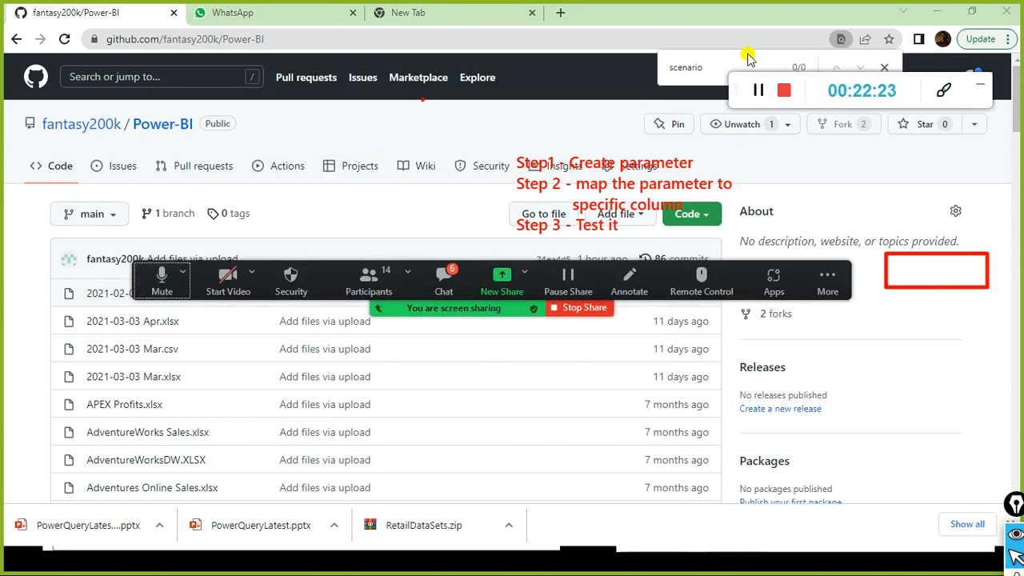
Step: Search the page for 'empl', find no matches, and return to Power Query Editor
double_click(711, 73)
text(employee)
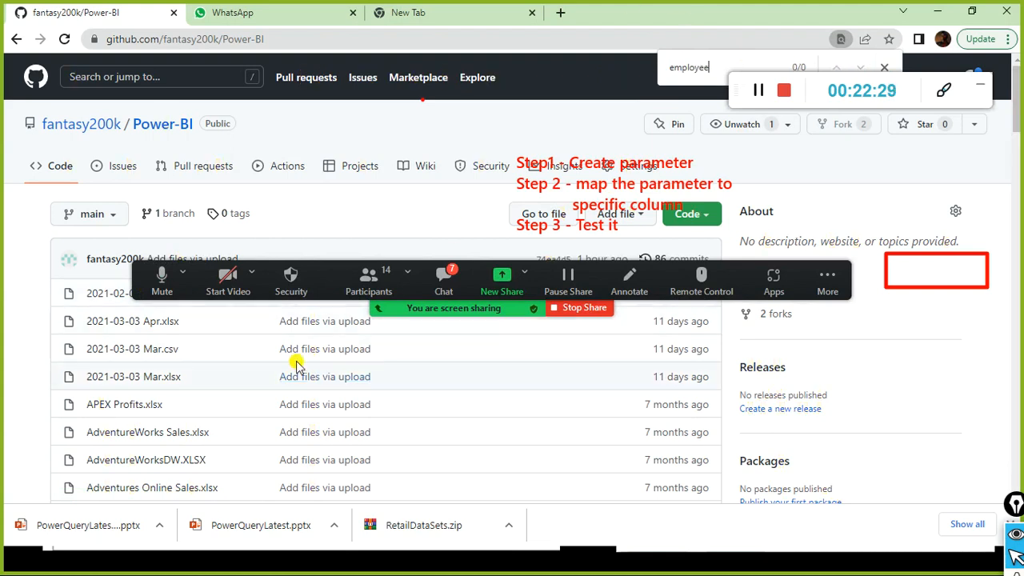
drag(142, 278, 181, 114)
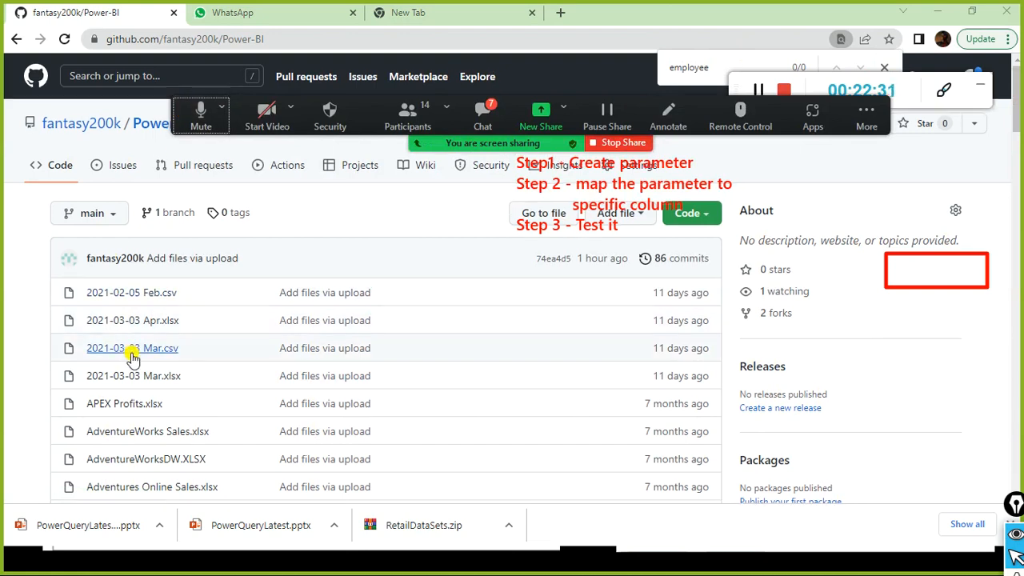
scroll(133, 359, down, 5)
scroll(133, 359, up, 5)
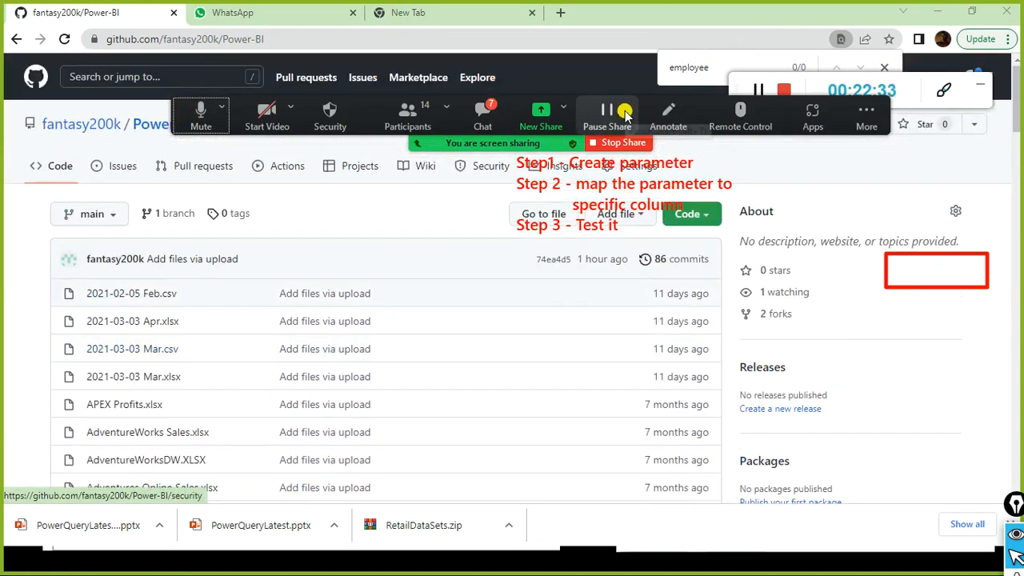
click(758, 90)
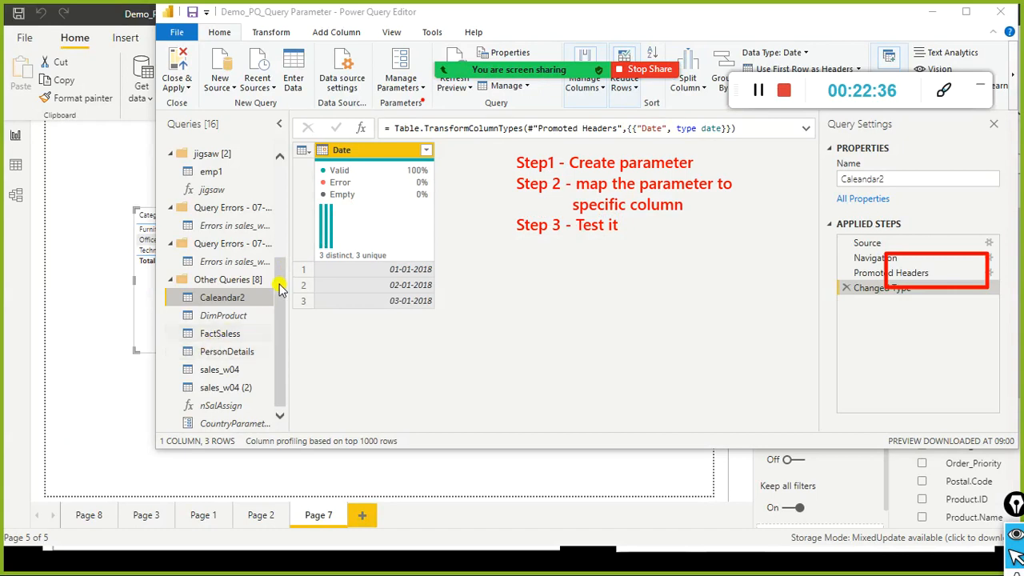
Step: Collapse both 30-04 Query Errors groups, GetAges2, jigsaw and Other Queries, then bring up New Parameter
scroll(281, 320, up, 3)
click(171, 155)
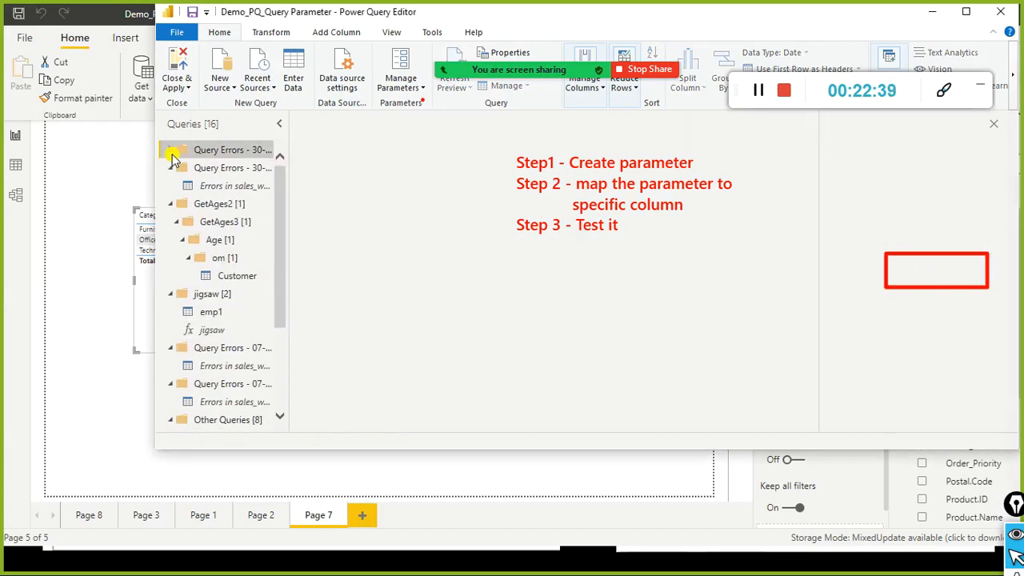
click(170, 168)
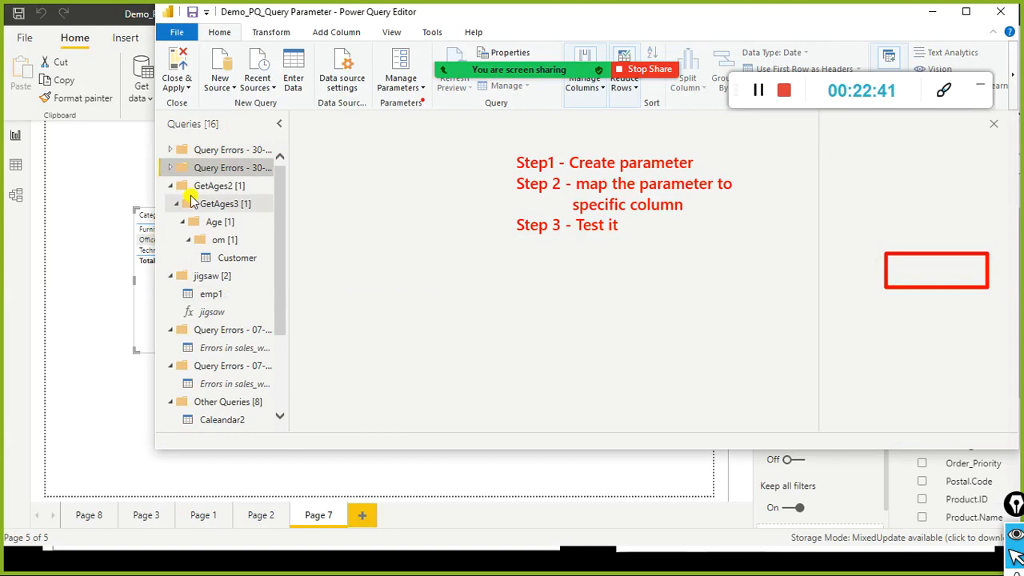
click(171, 186)
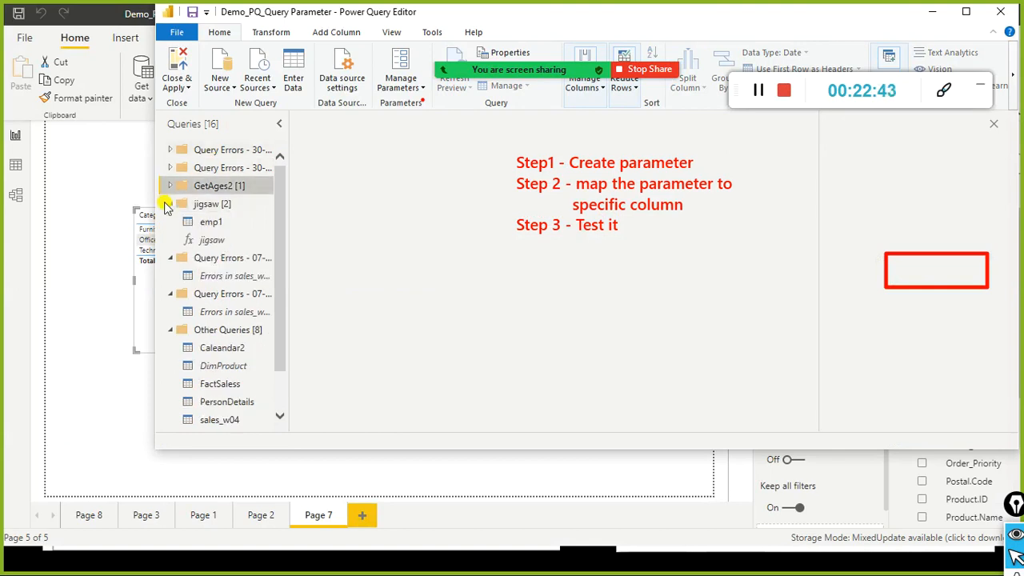
click(171, 204)
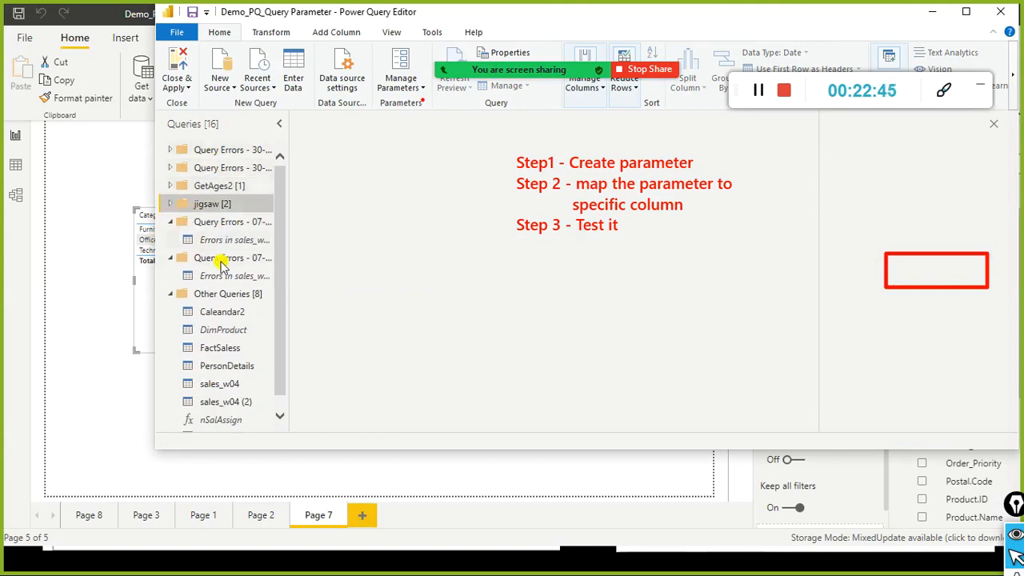
scroll(196, 336, down, 1)
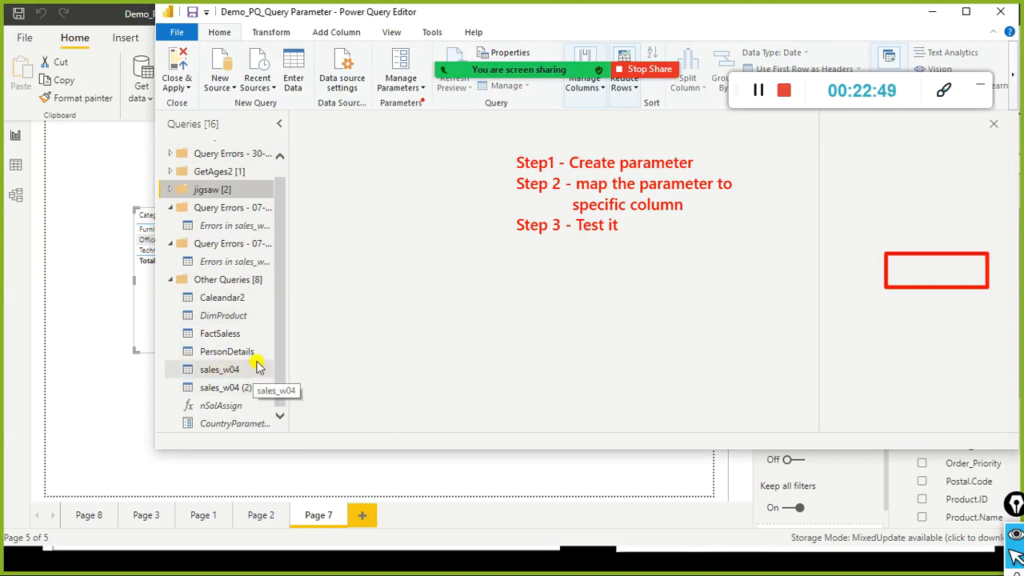
click(170, 279)
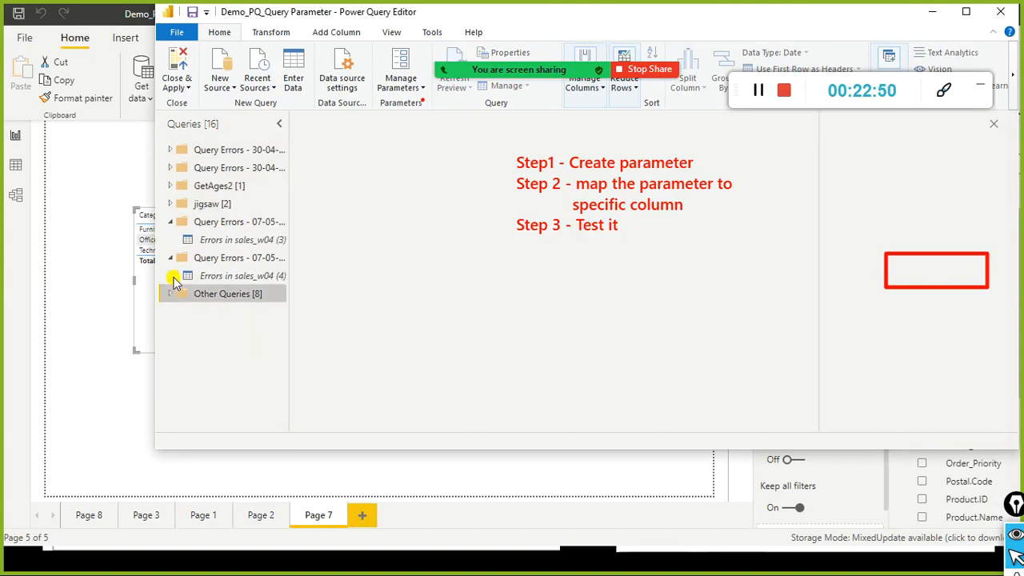
right_click(213, 344)
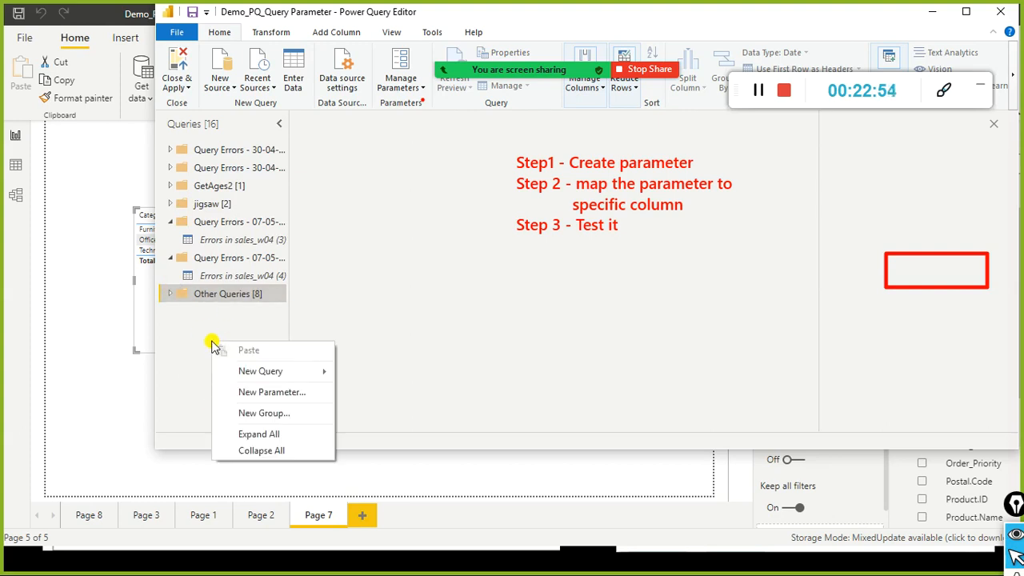
Step: Create a new parameter named CtryParameter1 after the CountryParameter name clash
click(264, 392)
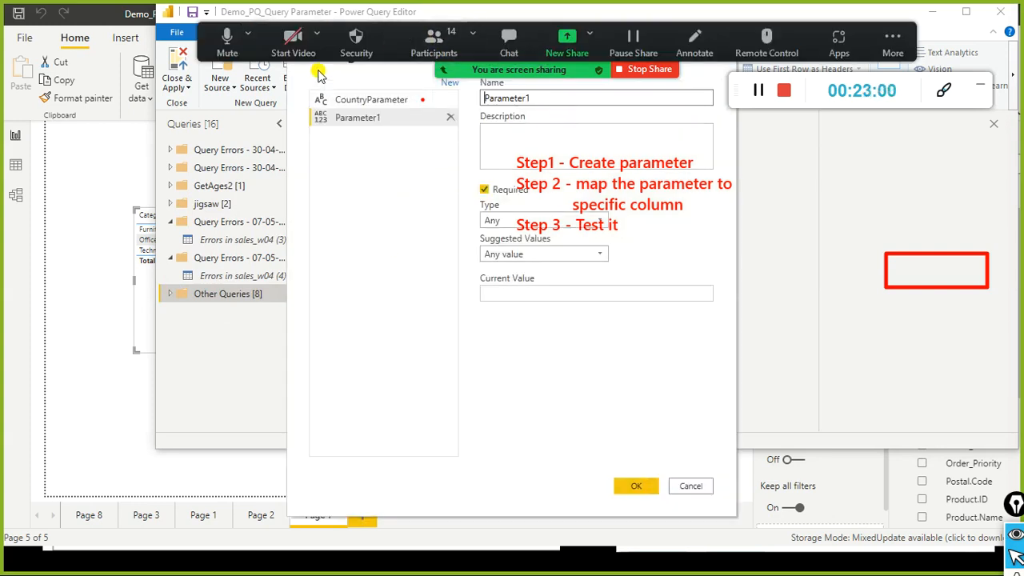
drag(335, 50, 77, 95)
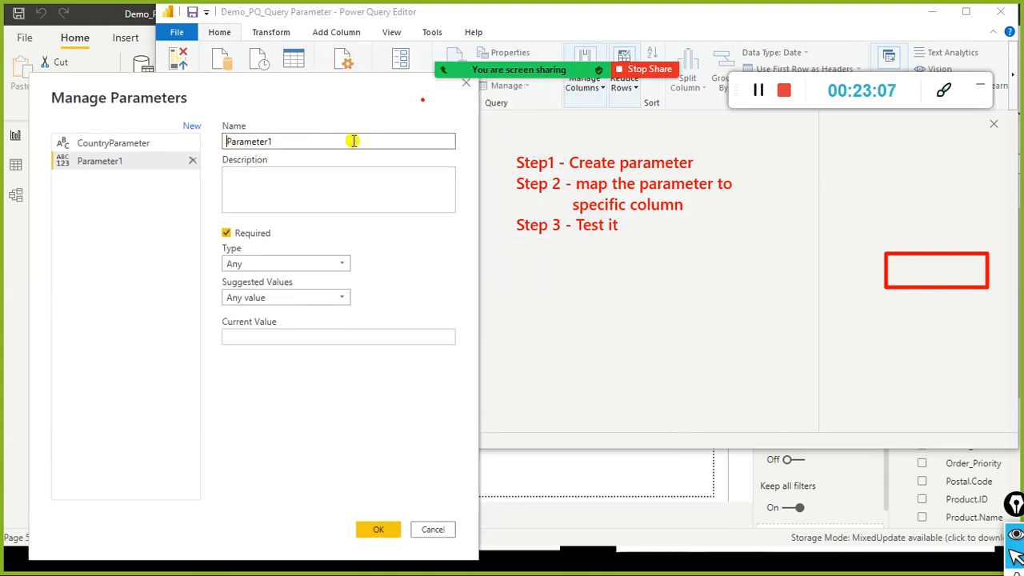
text(ry)
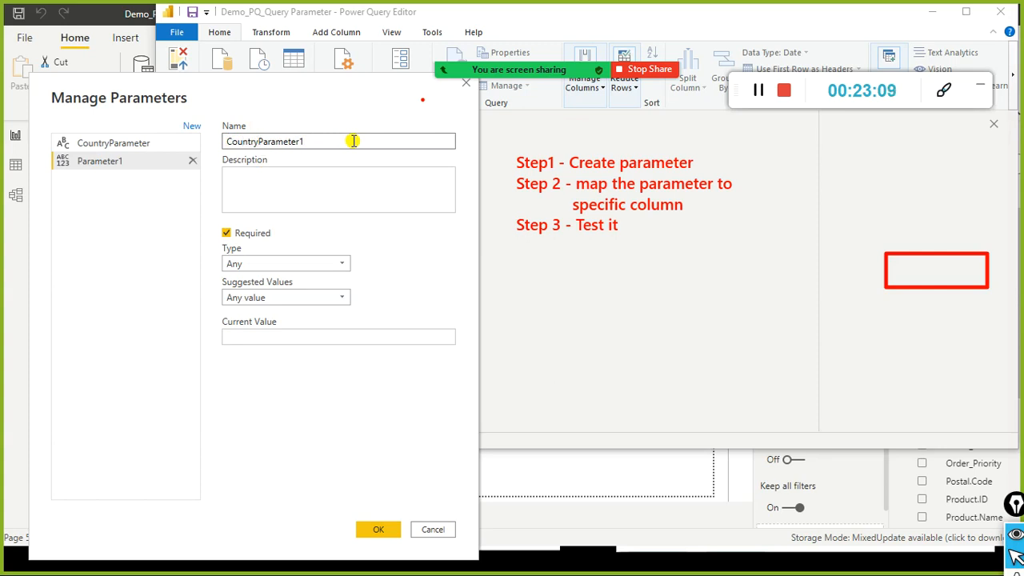
click(353, 141)
key(BackSpace)
click(244, 176)
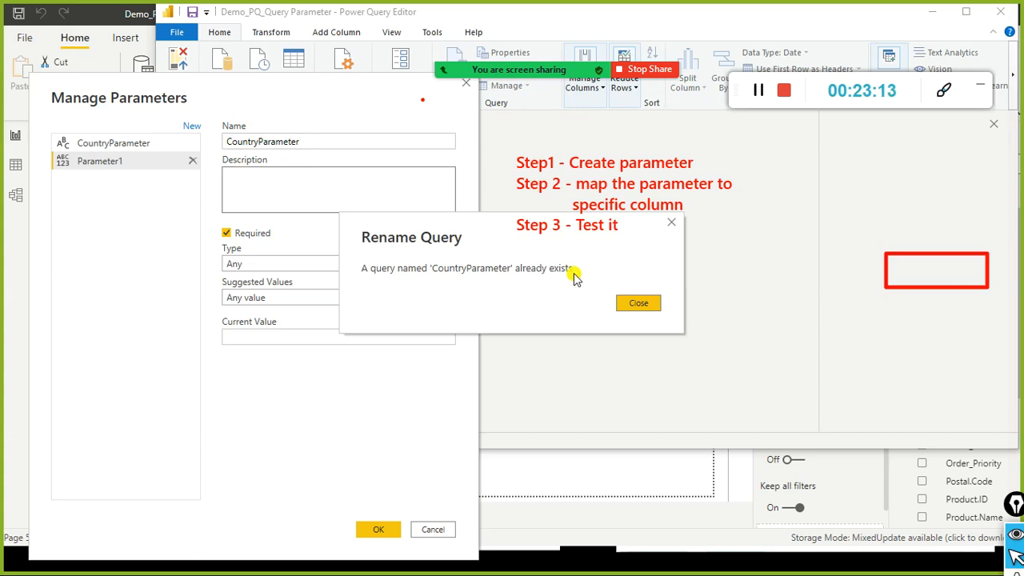
click(644, 304)
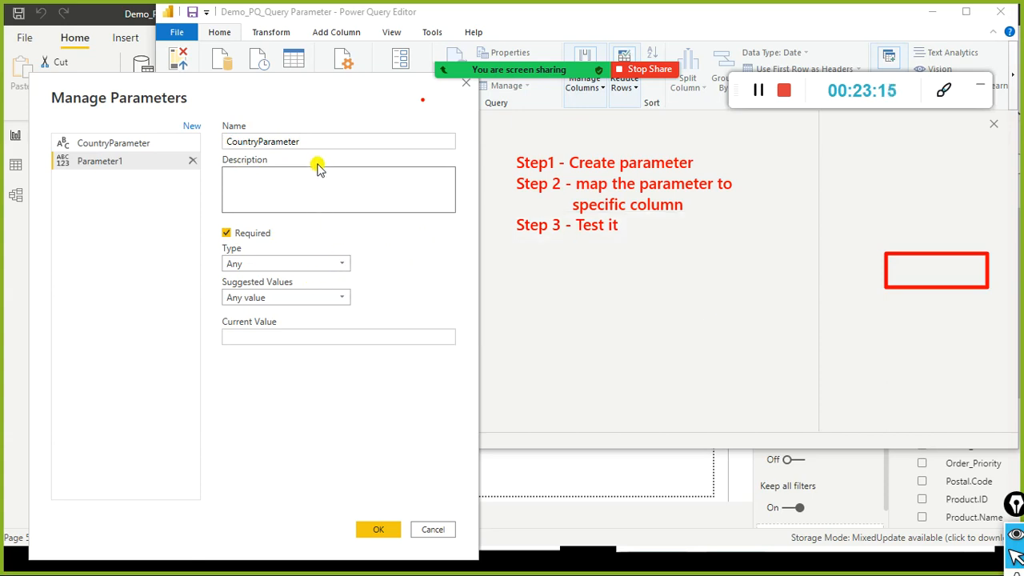
click(301, 144)
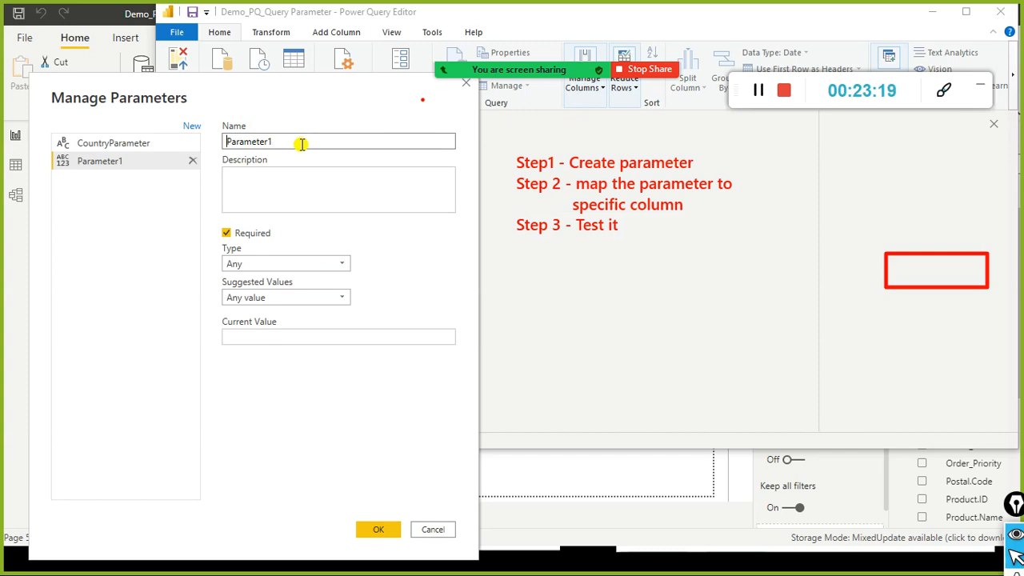
key(Home)
text(C)
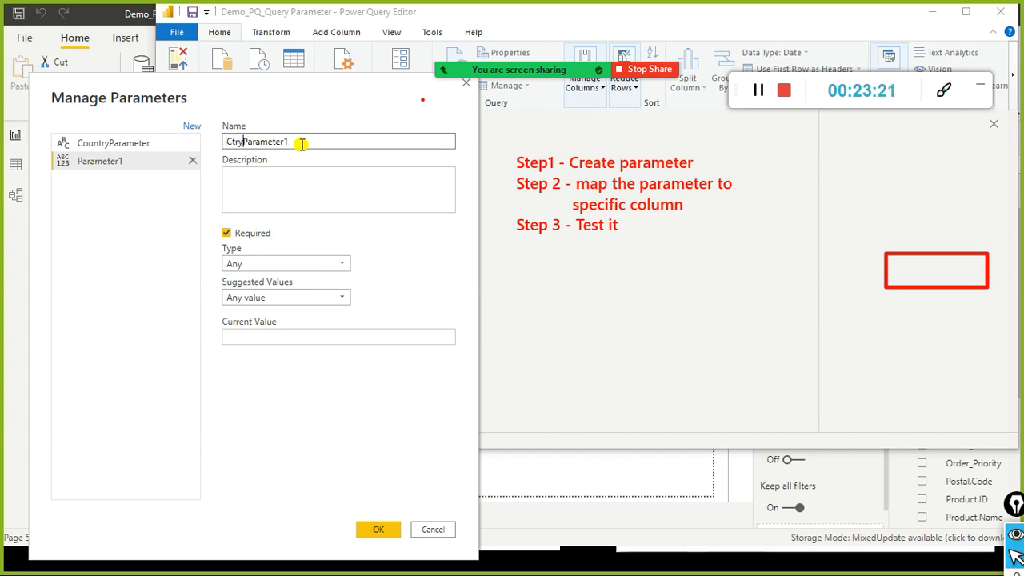
Step: Make it a Text parameter with Any value suggestions and current value United States
click(340, 267)
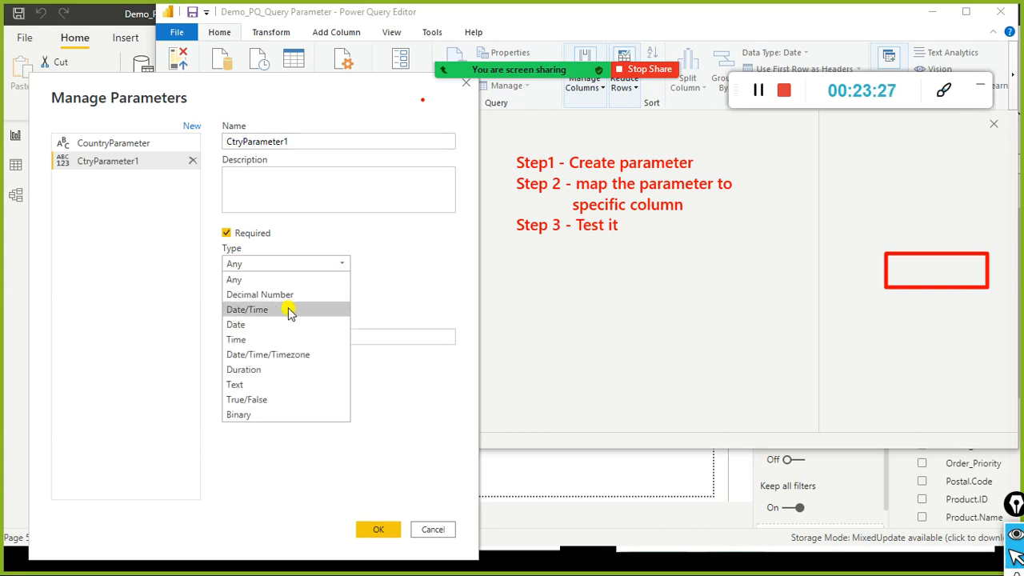
click(248, 385)
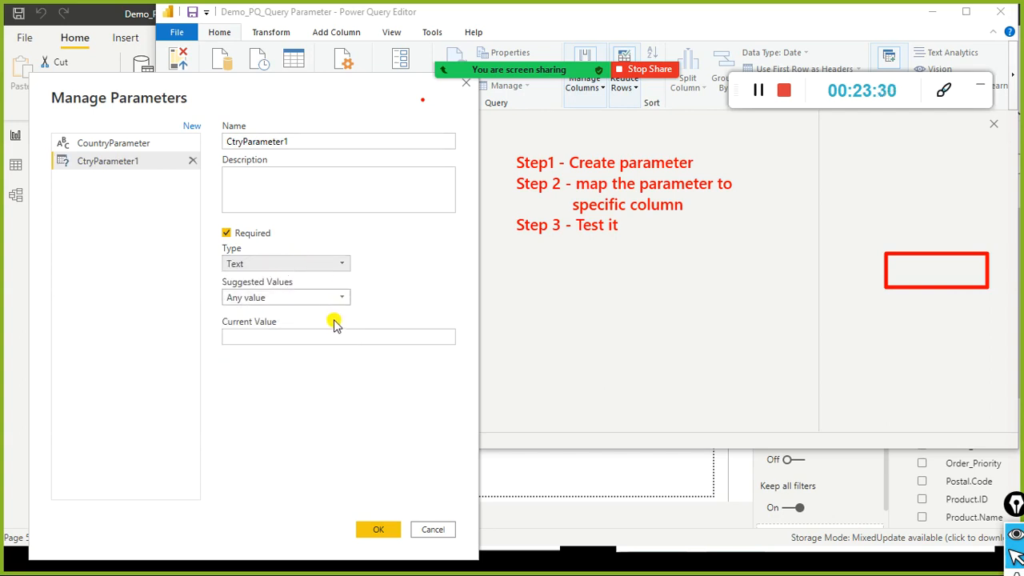
click(340, 298)
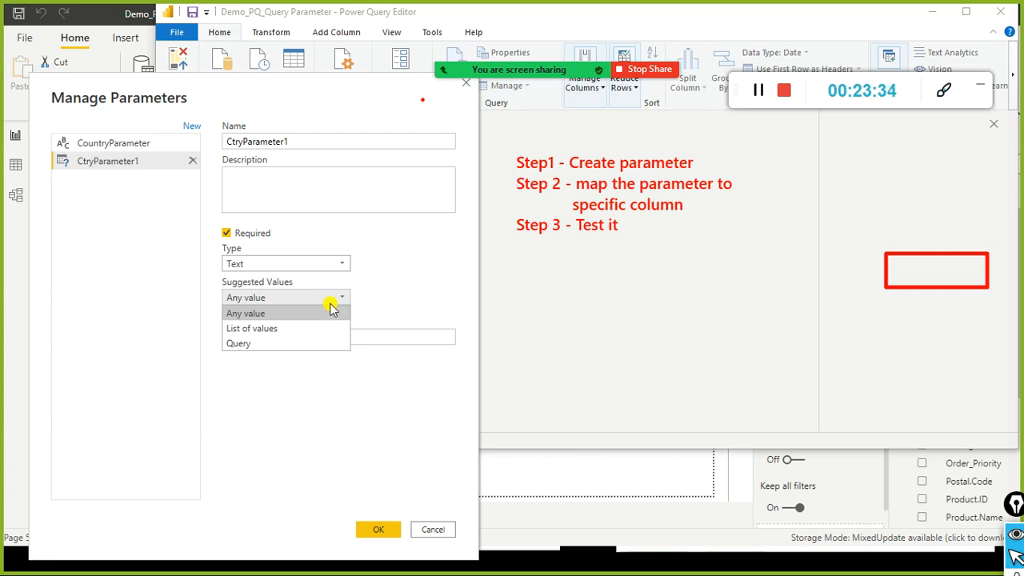
click(267, 315)
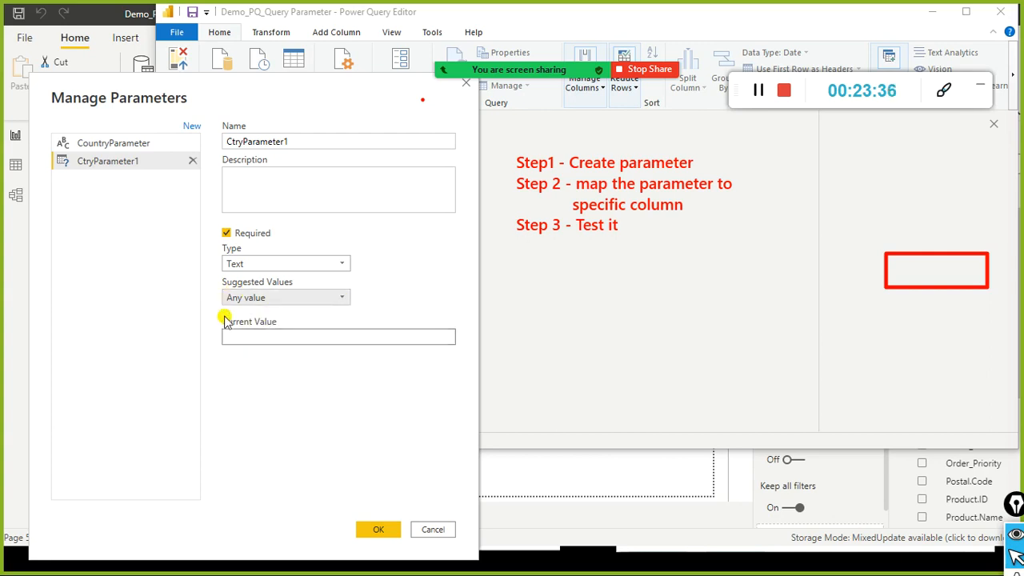
click(296, 338)
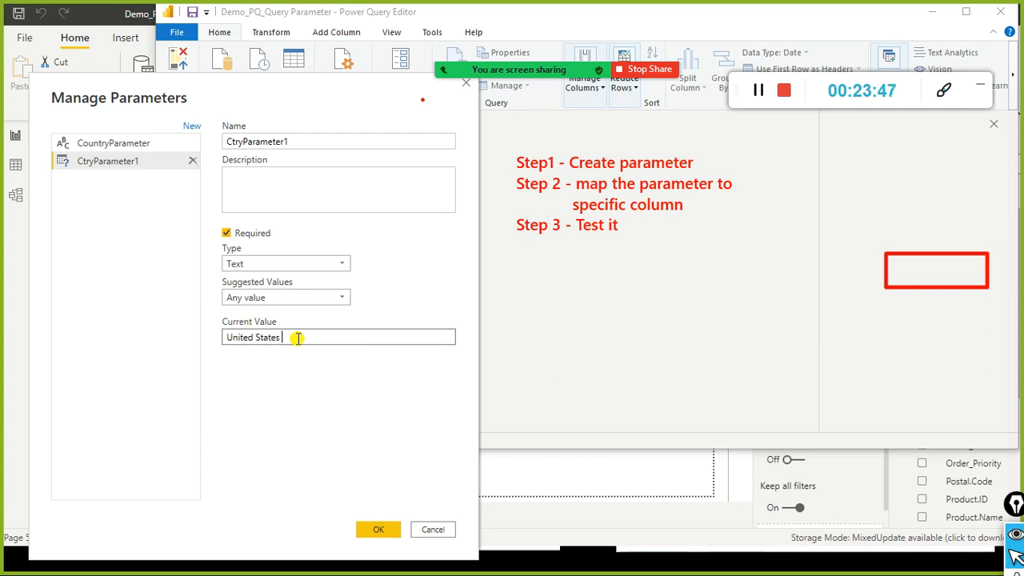
mouse_move(281, 339)
mouse_down()
mouse_move(216, 338)
mouse_move(275, 342)
mouse_up()
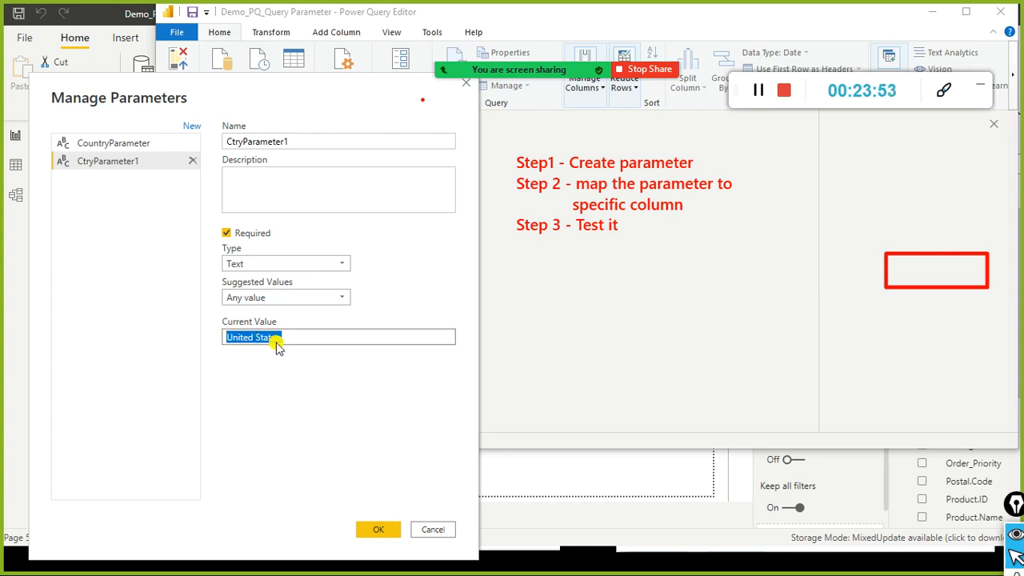
click(243, 341)
mouse_move(224, 339)
mouse_down()
mouse_move(256, 356)
mouse_move(211, 334)
mouse_up()
click(286, 339)
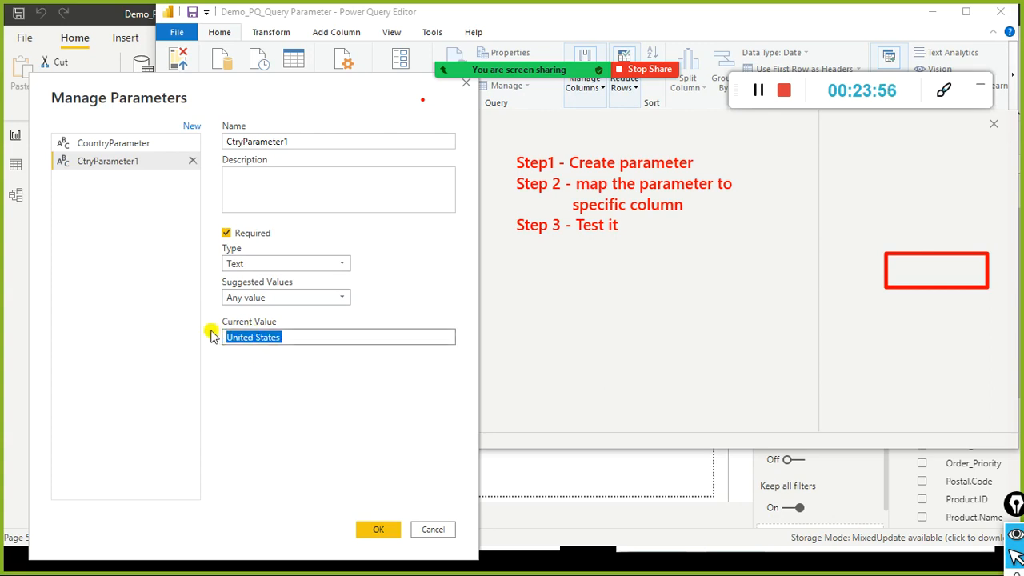
click(317, 341)
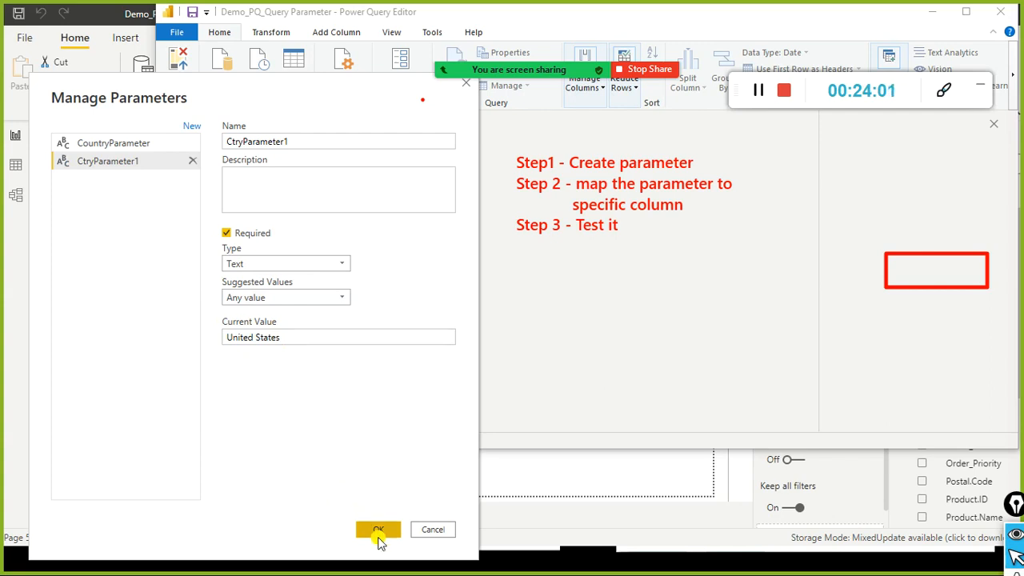
Step: Discard the new parameter and change CountryParameter's current value from Germany to United States
click(425, 524)
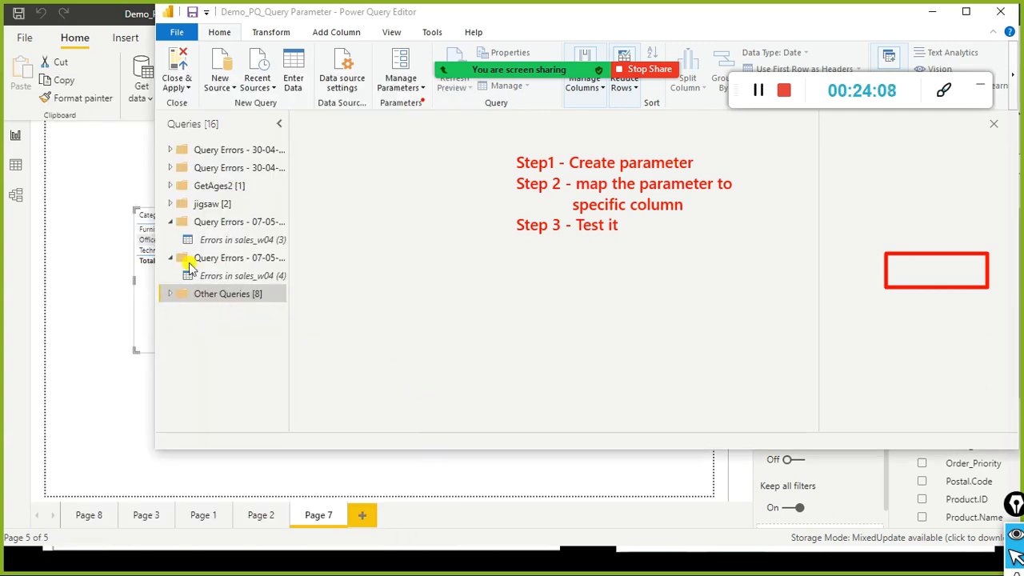
click(169, 293)
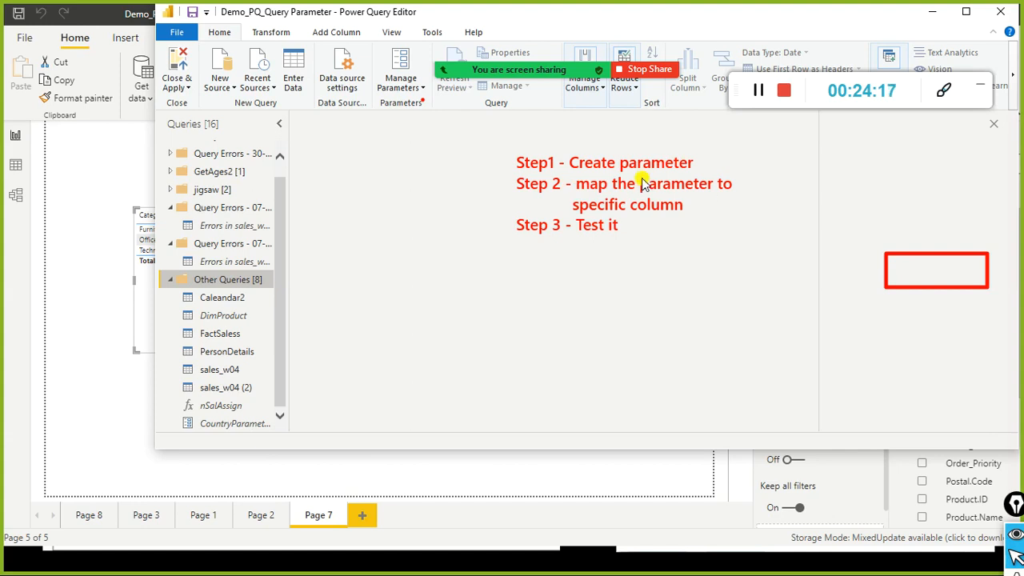
click(233, 425)
click(232, 424)
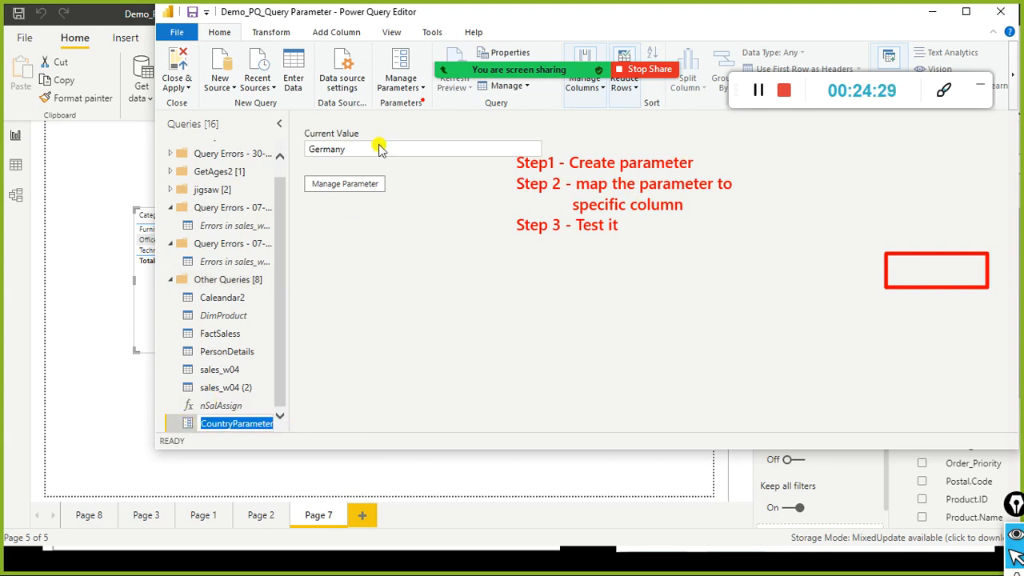
click(351, 154)
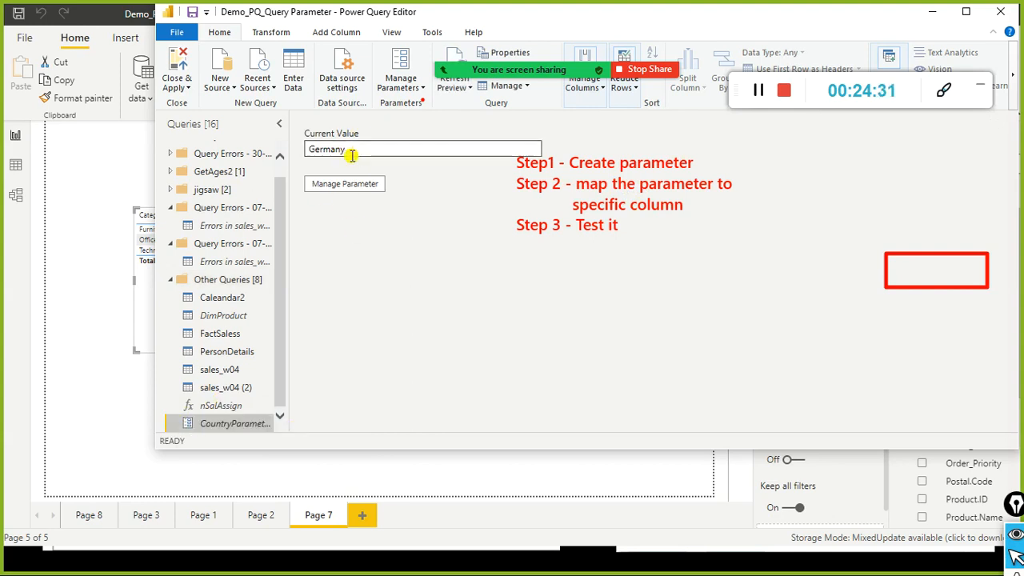
drag(363, 150, 298, 152)
text(United States)
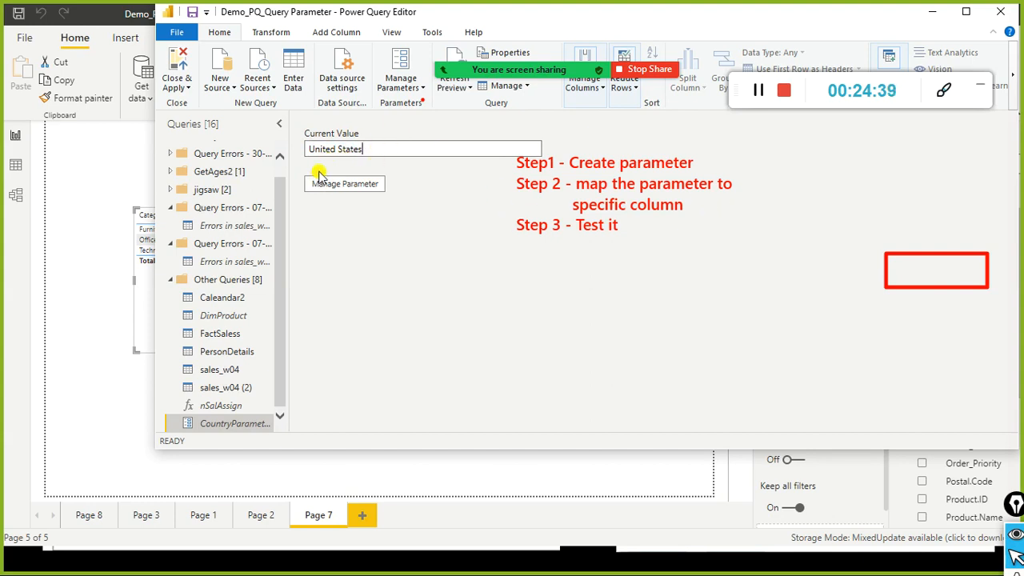
click(328, 183)
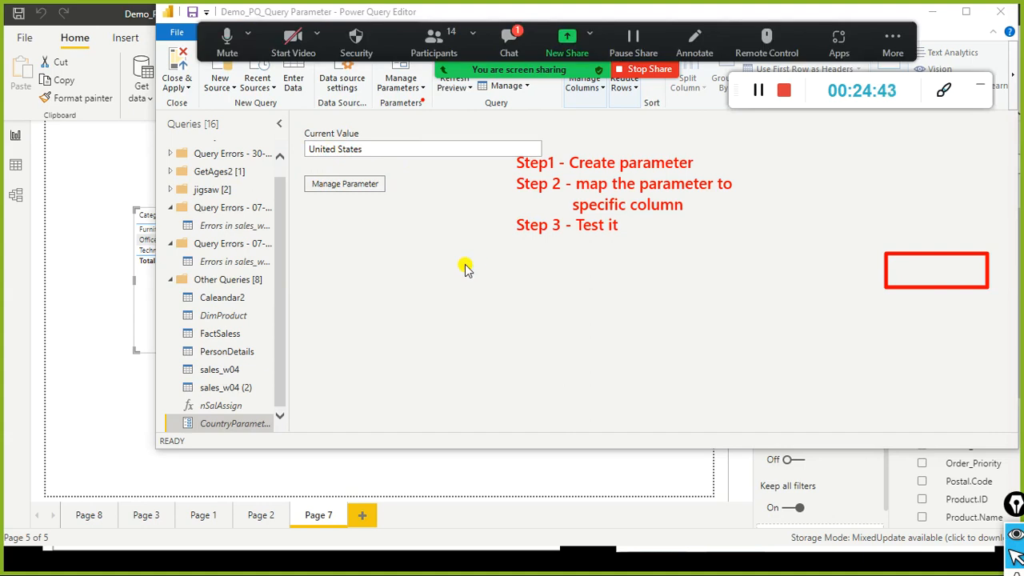
Step: In CountryParameter's settings, try the Time type, revert to Text, and confirm
click(373, 186)
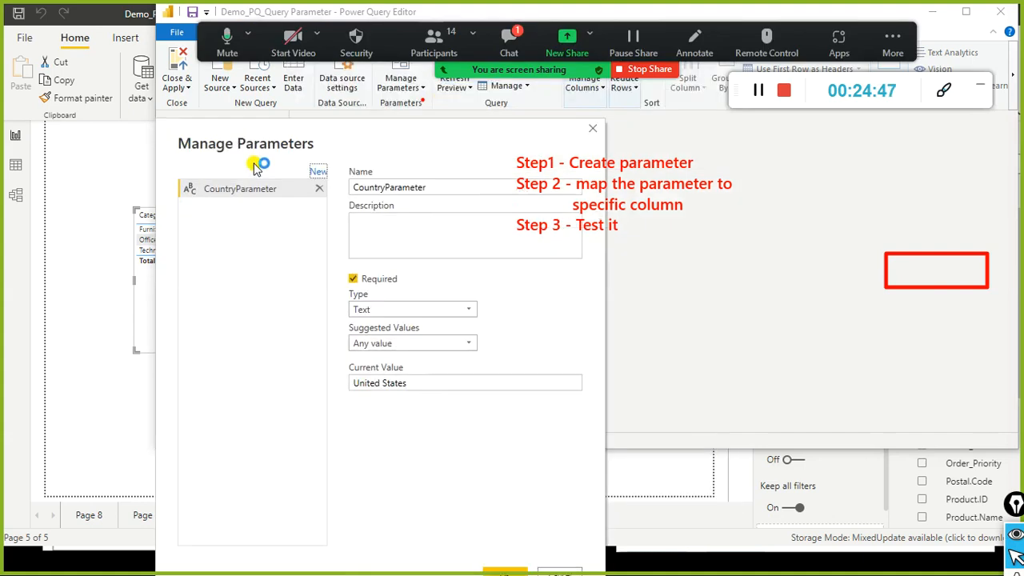
click(459, 318)
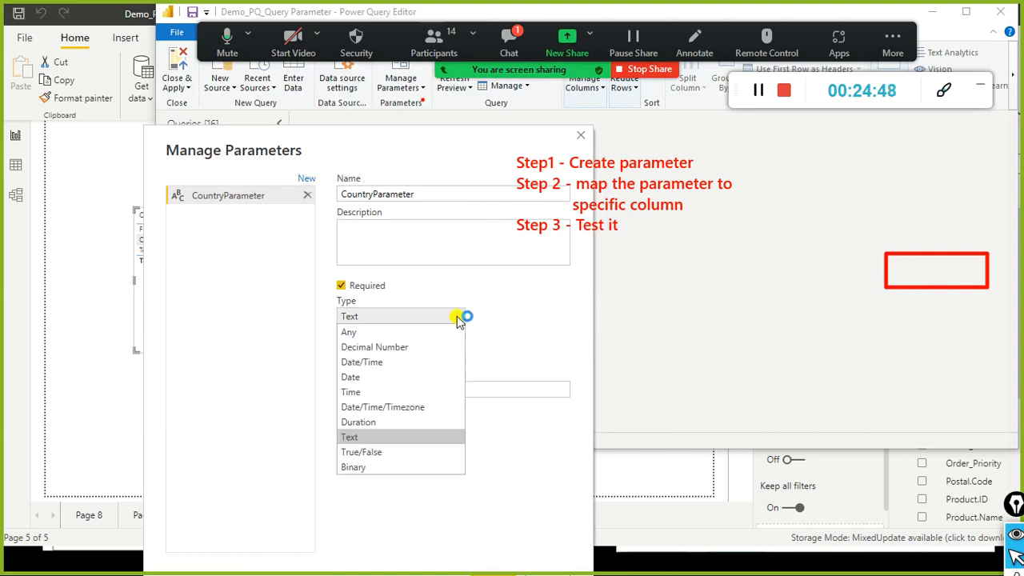
click(368, 392)
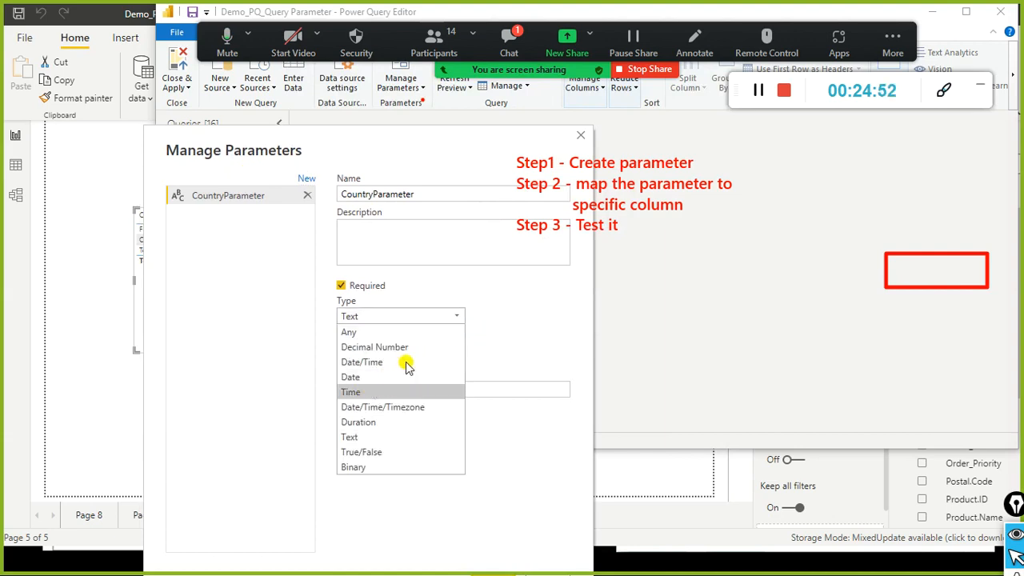
click(460, 320)
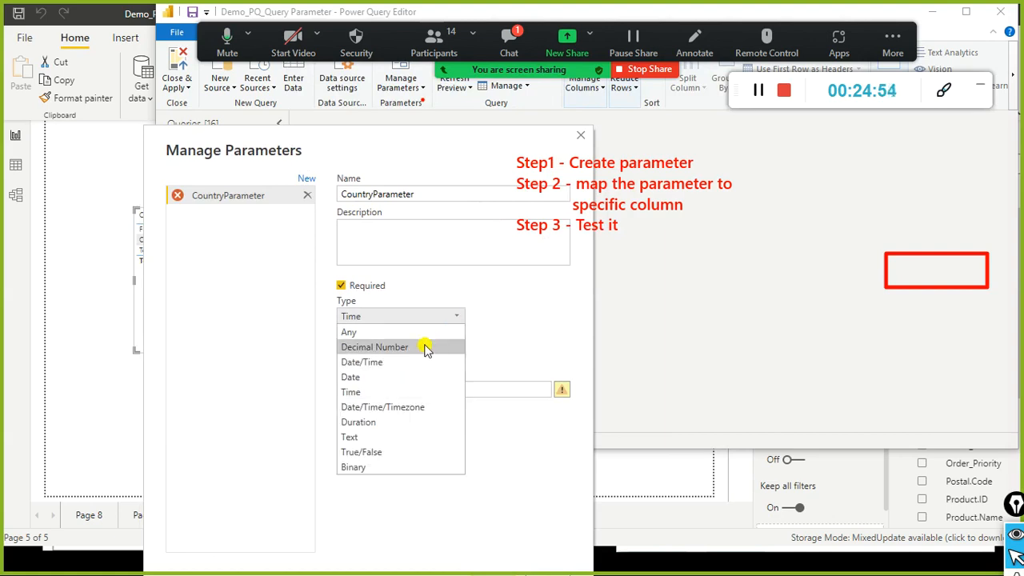
click(364, 440)
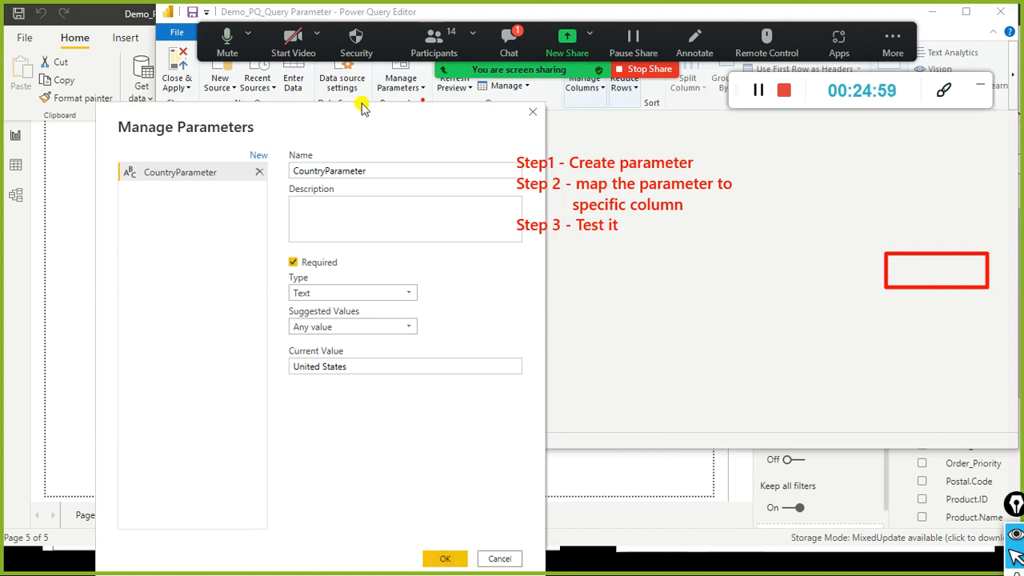
click(337, 217)
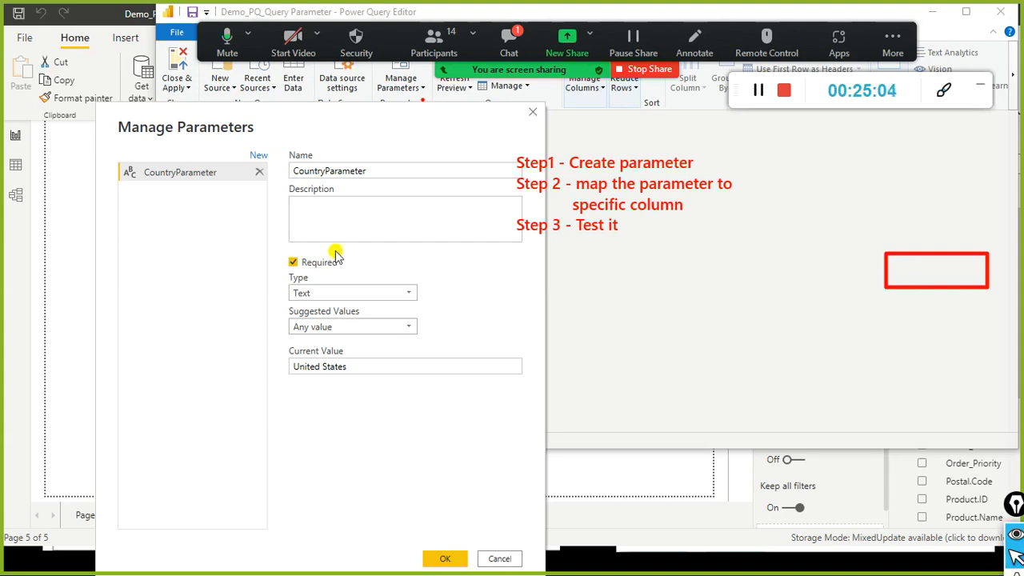
click(445, 559)
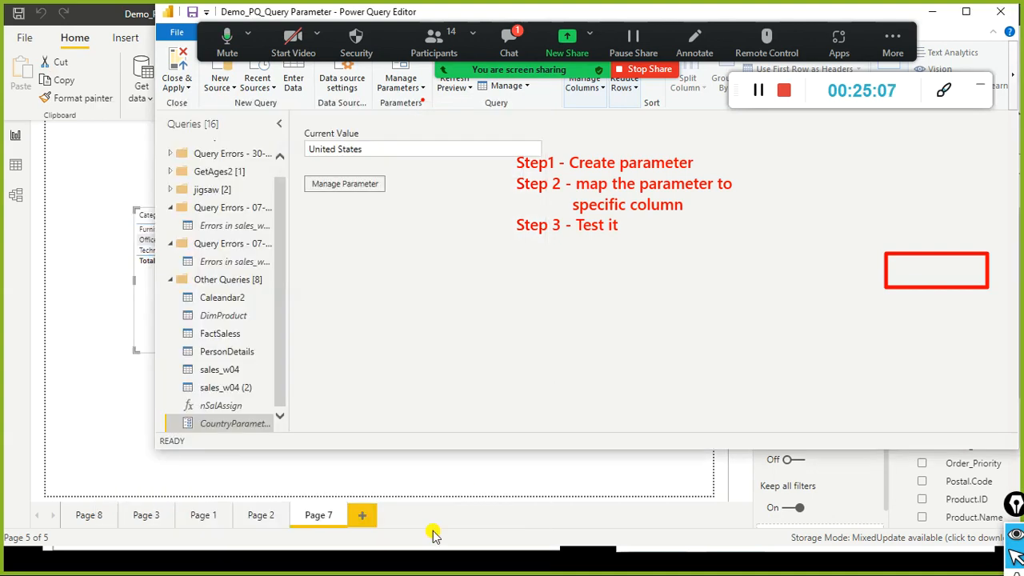
click(508, 40)
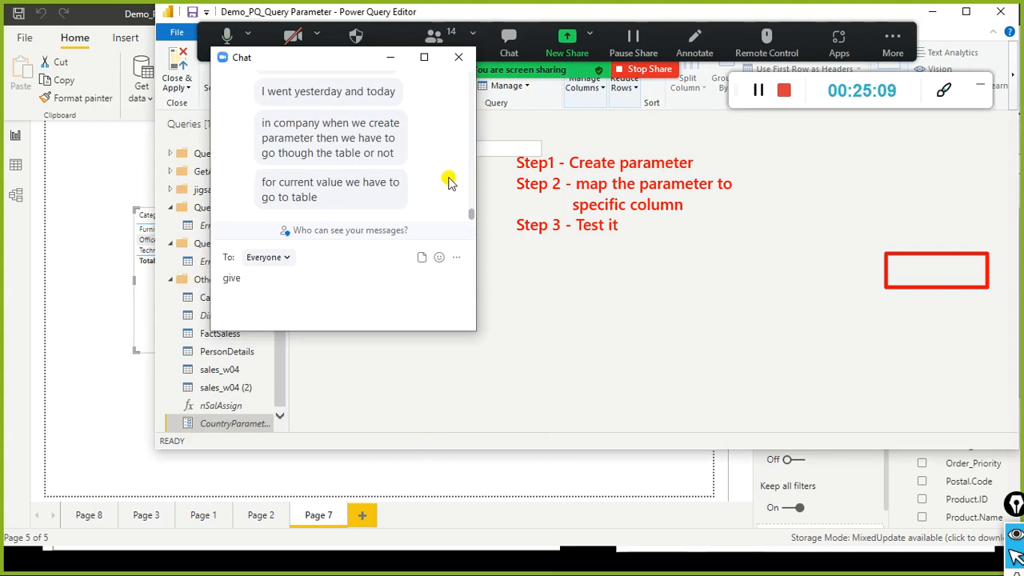
scroll(448, 182, up, 5)
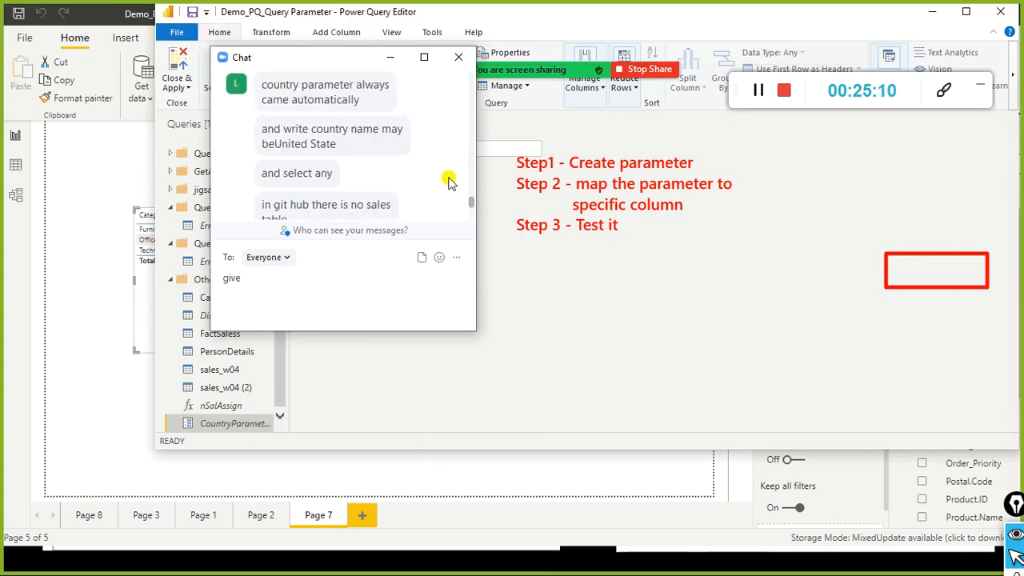
scroll(448, 182, down, 4)
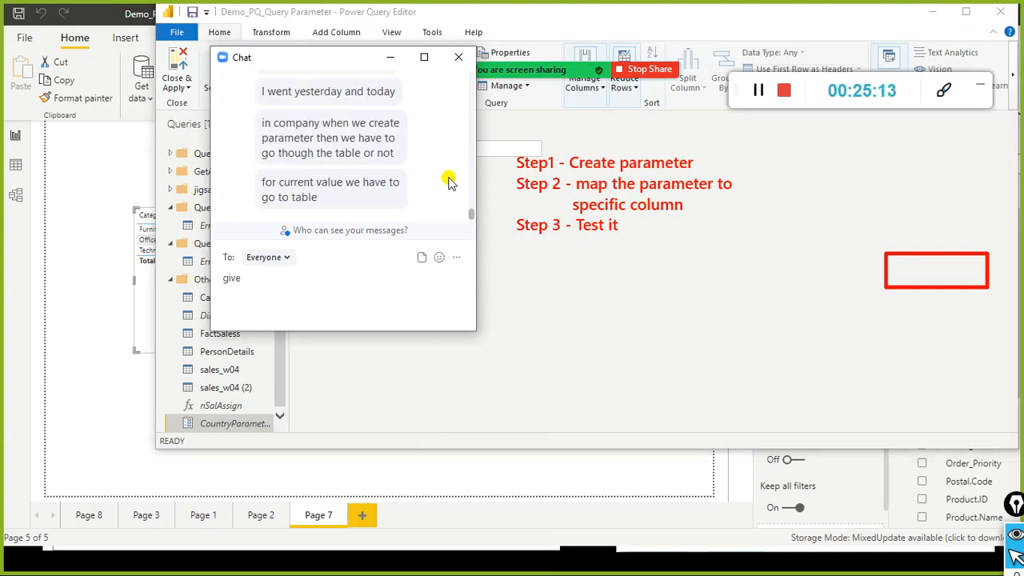
click(459, 57)
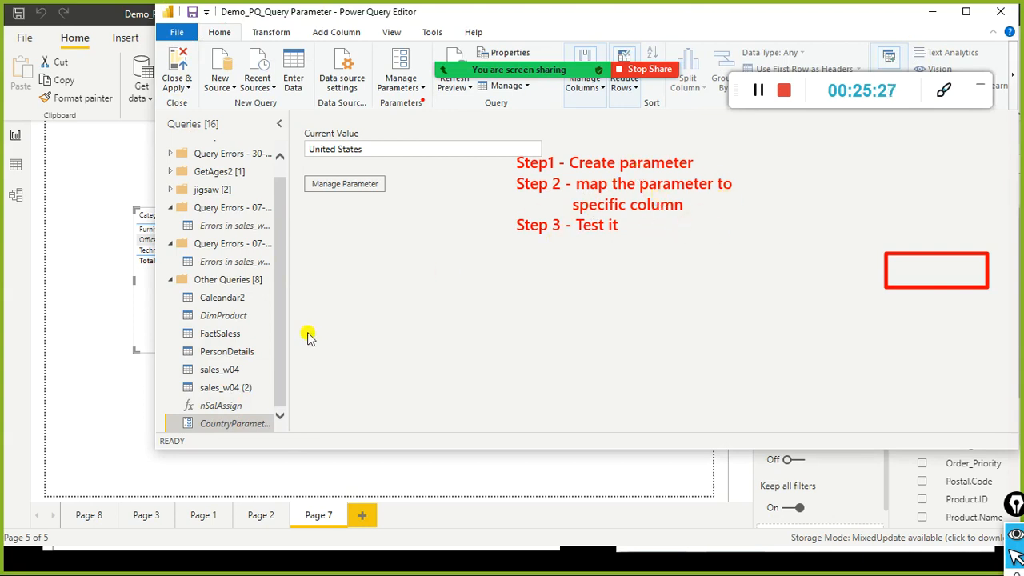
Step: Open sales_w04 and clear the filter on its Country column
click(224, 374)
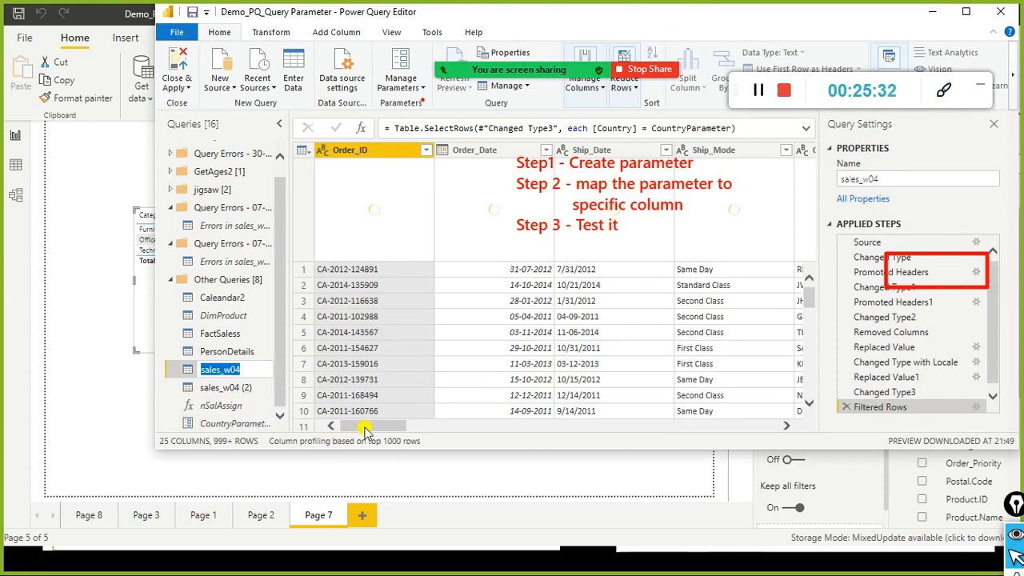
drag(389, 428, 485, 428)
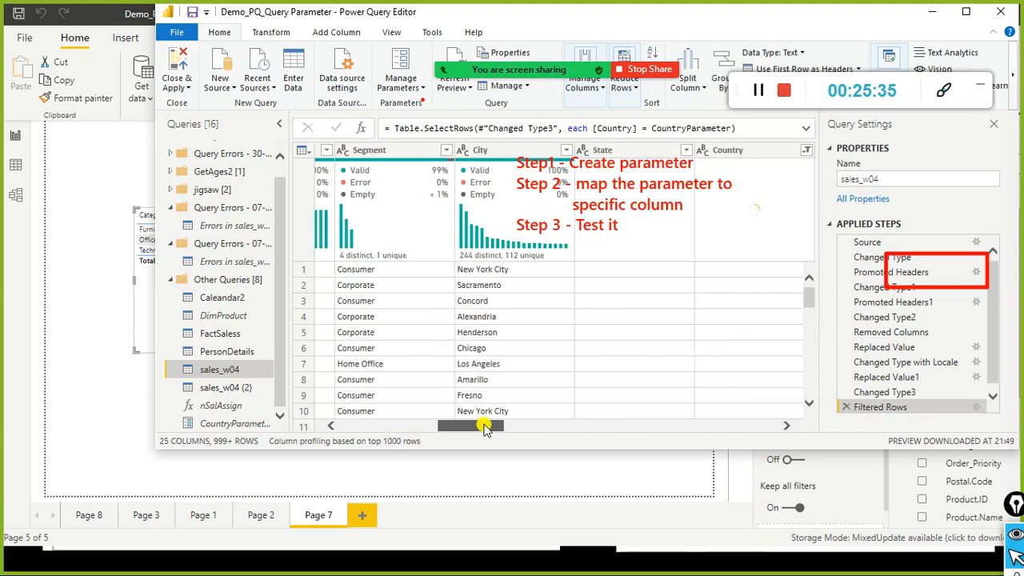
mouse_move(630, 18)
drag(650, 16, 498, 60)
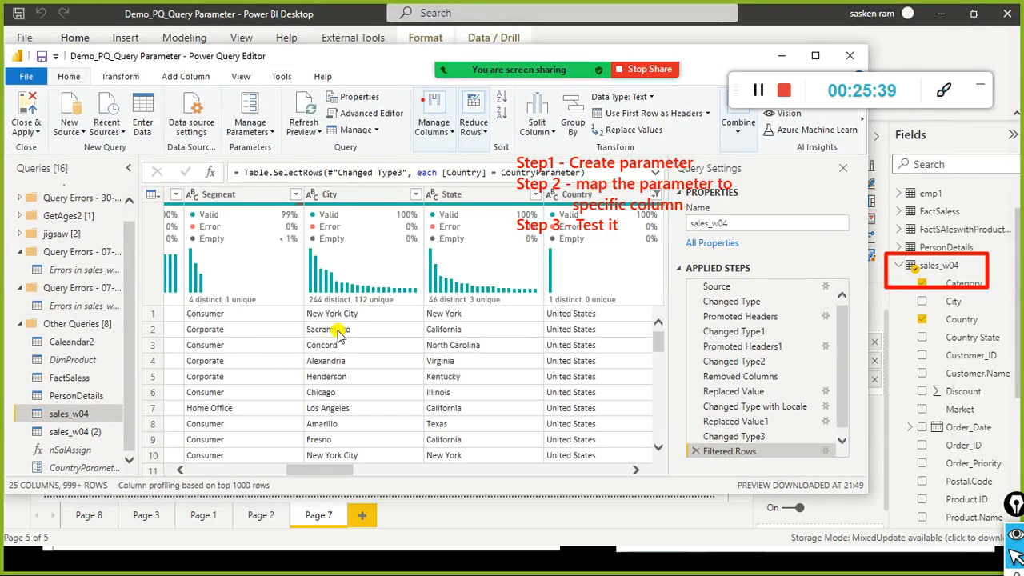
click(654, 200)
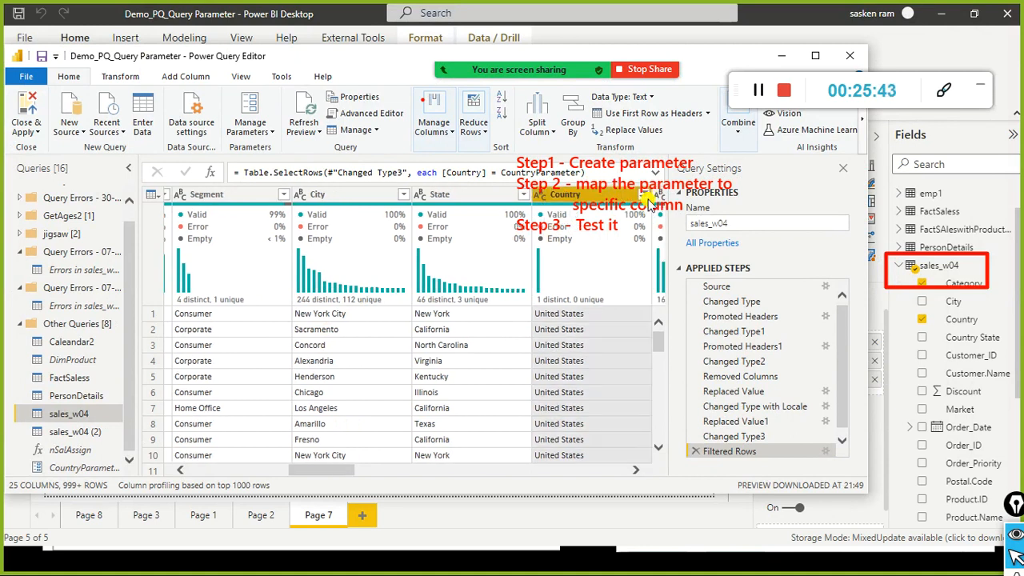
click(644, 198)
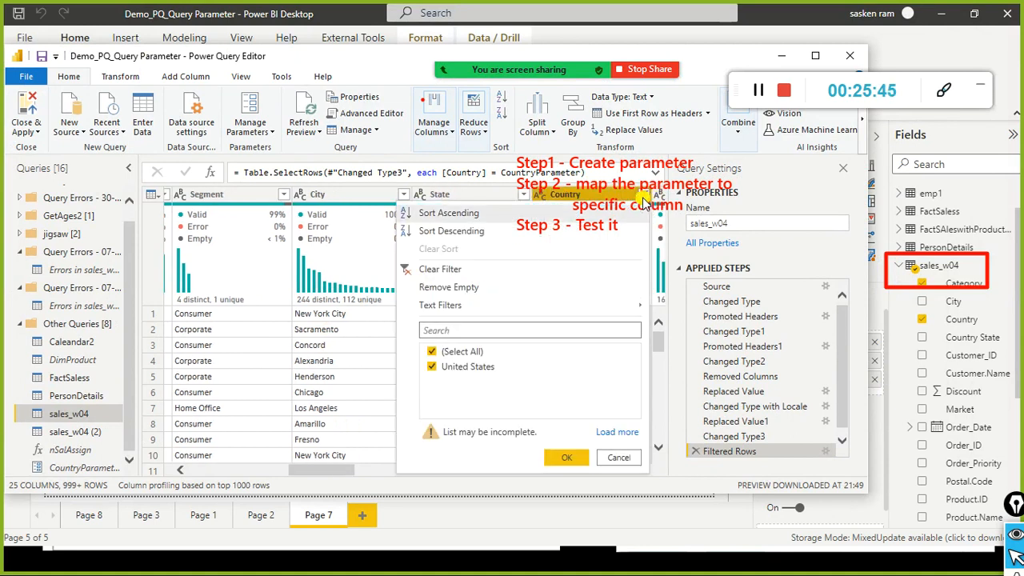
click(430, 269)
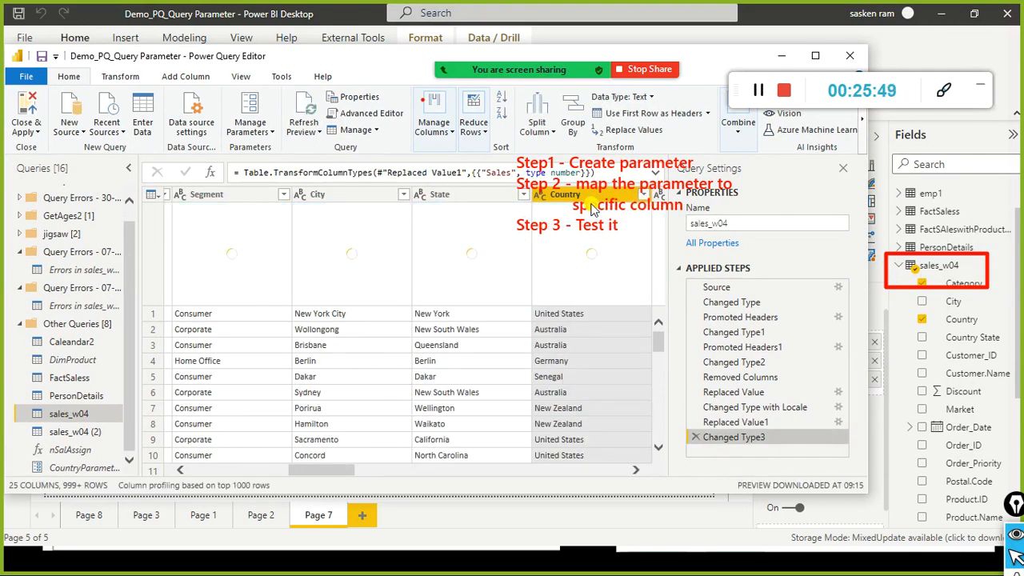
Step: Filter sales_w04's Country column to equal CountryParameter instead of a fixed country like China
click(644, 194)
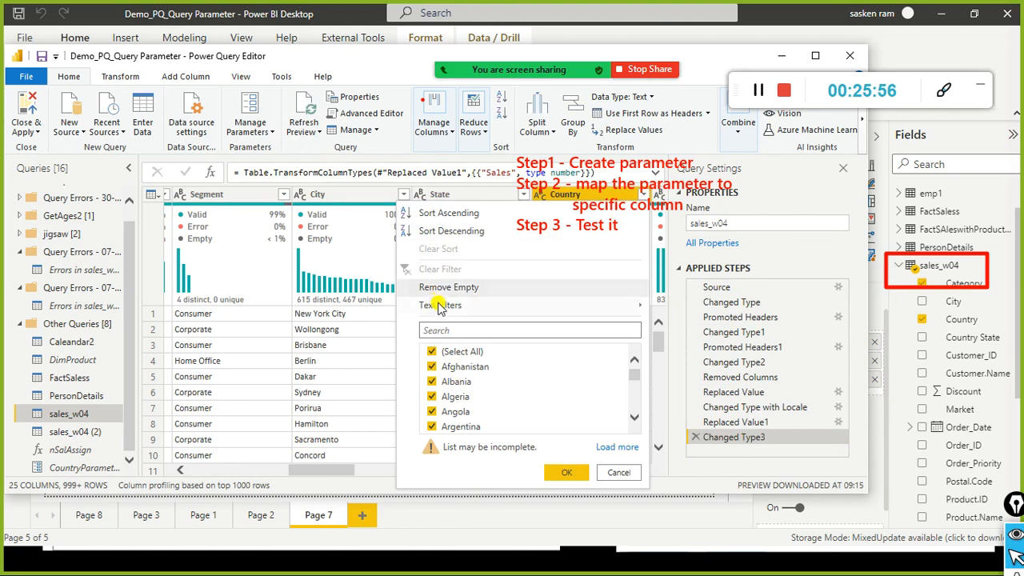
mouse_move(440, 307)
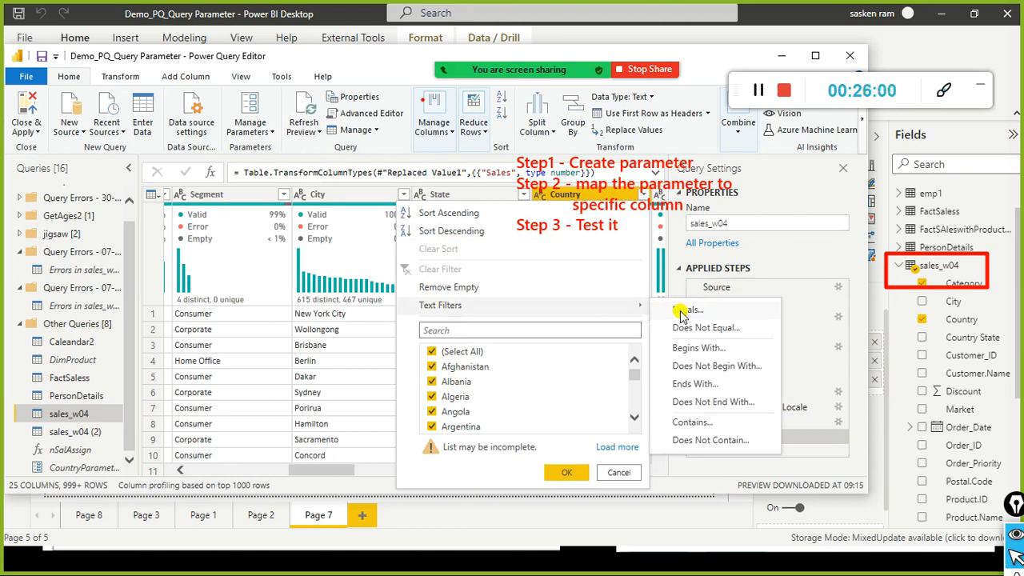
click(624, 287)
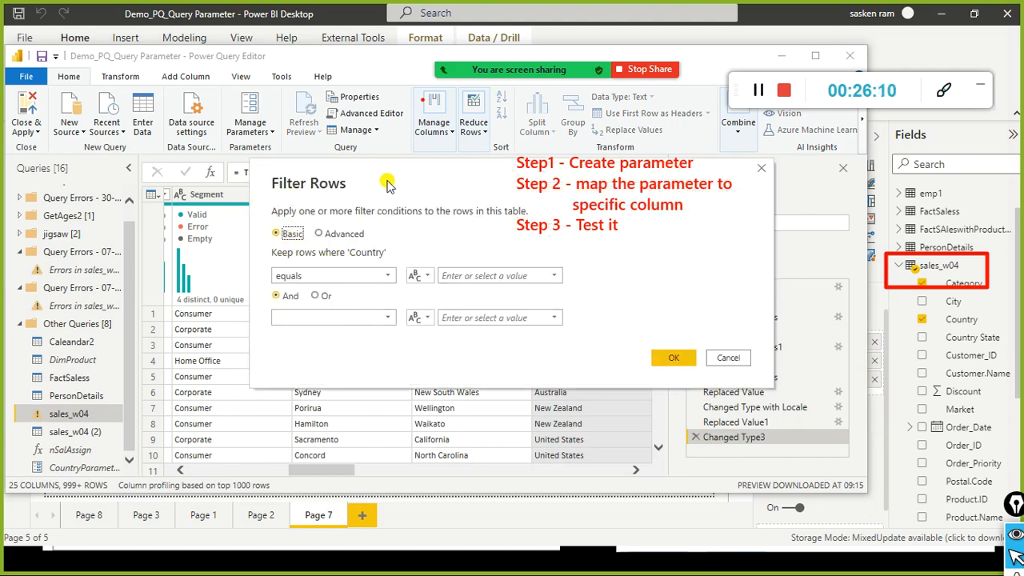
drag(389, 184, 282, 248)
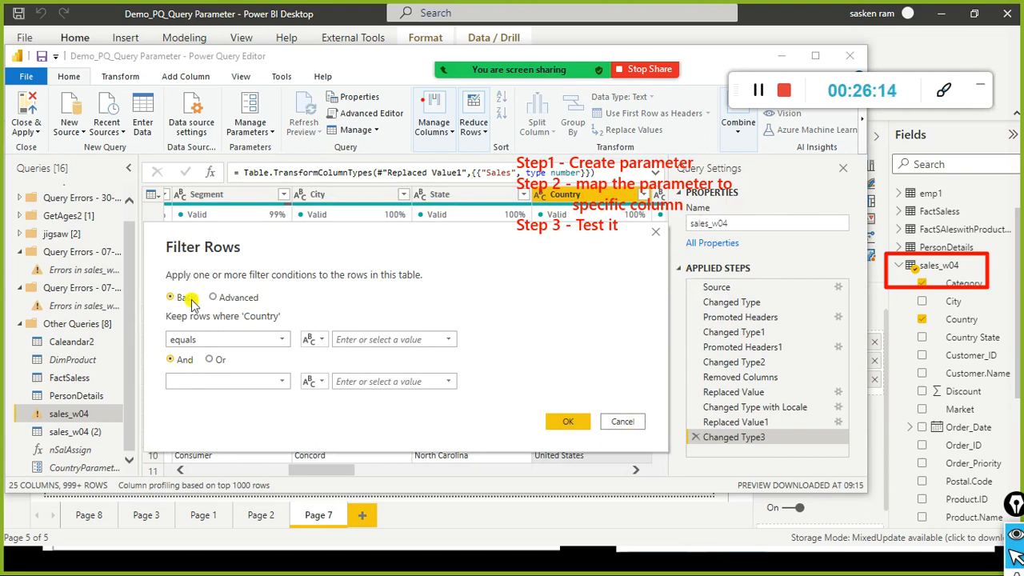
drag(260, 240, 239, 268)
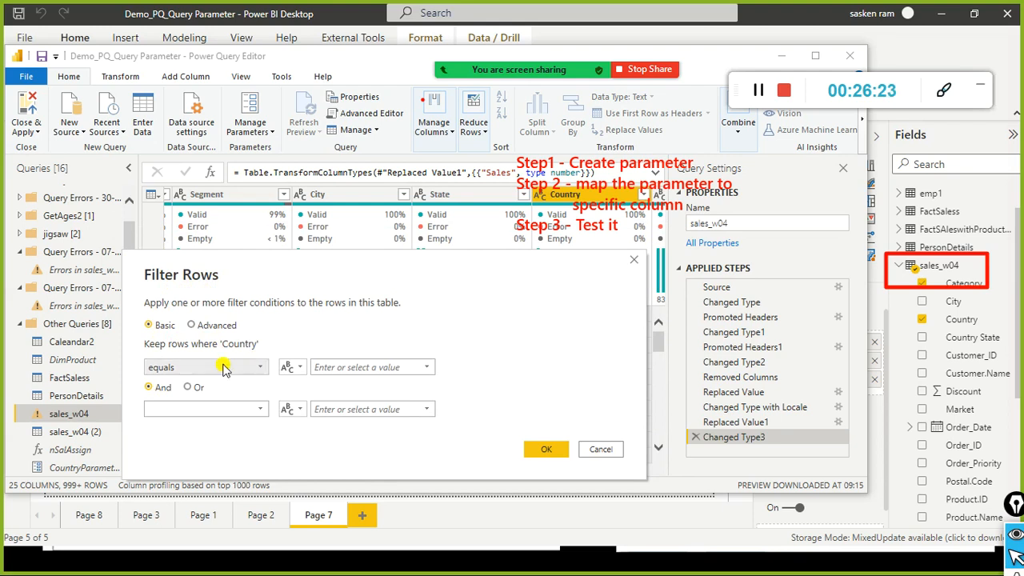
click(429, 368)
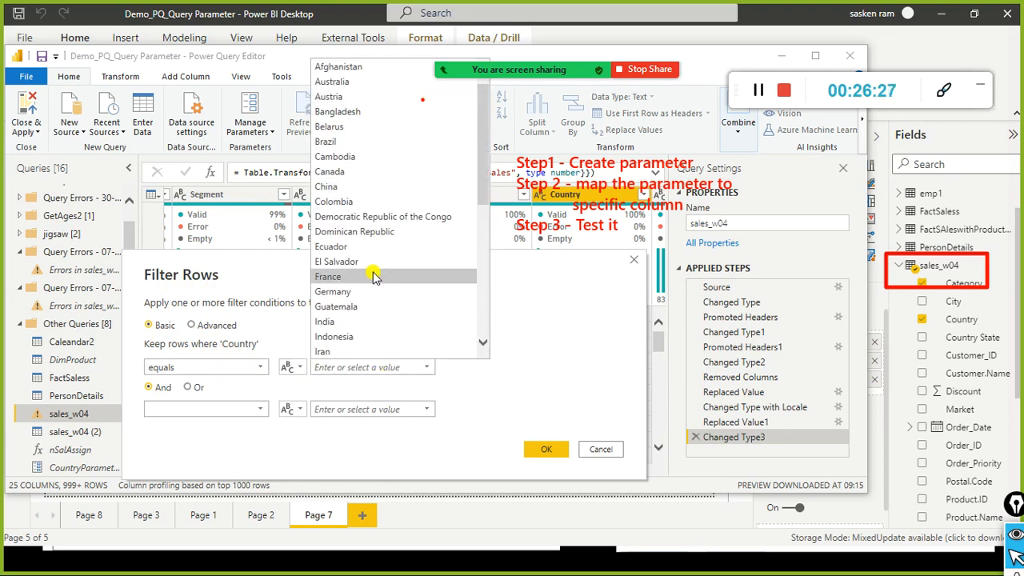
click(381, 189)
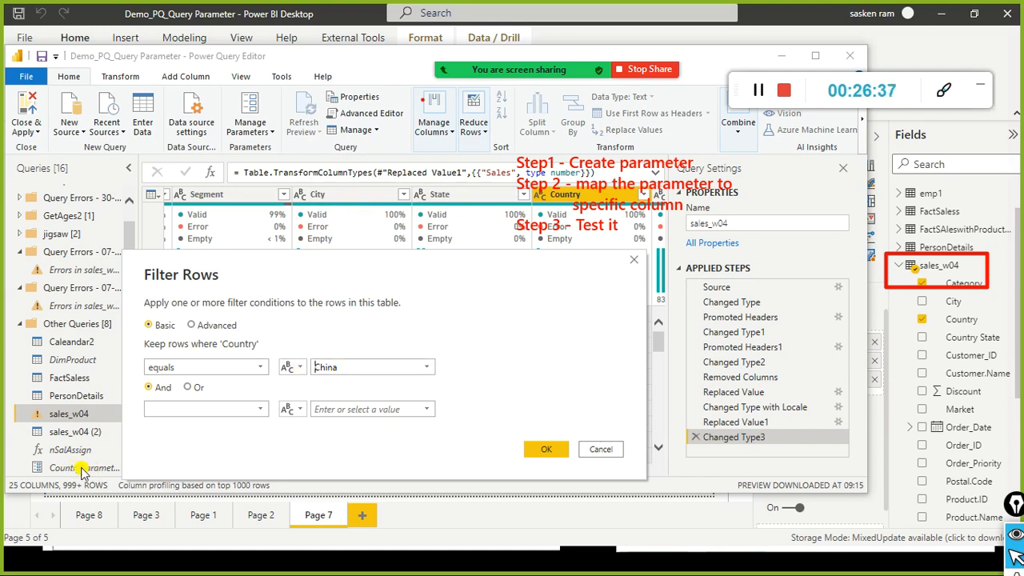
click(290, 368)
click(316, 401)
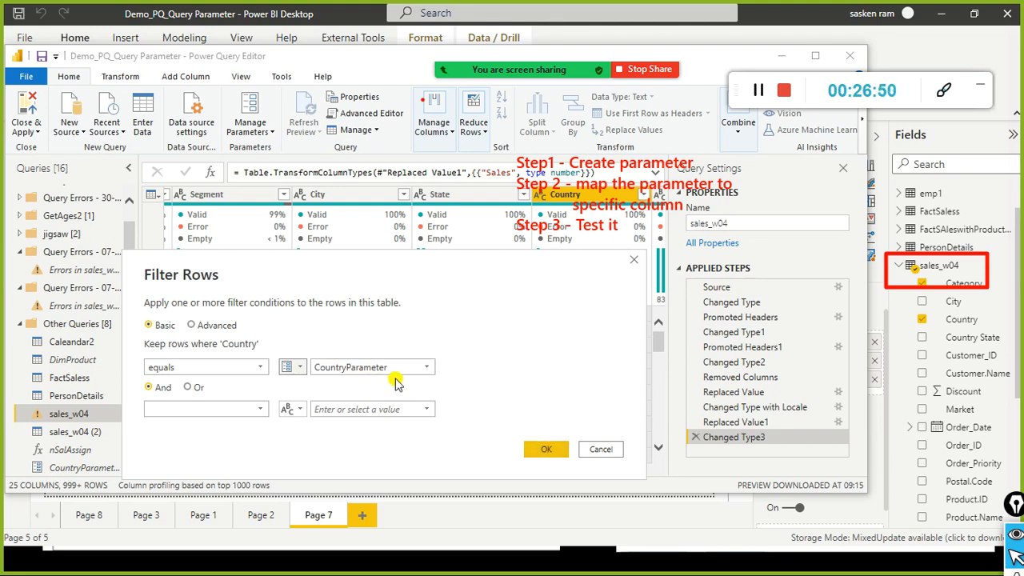
click(544, 449)
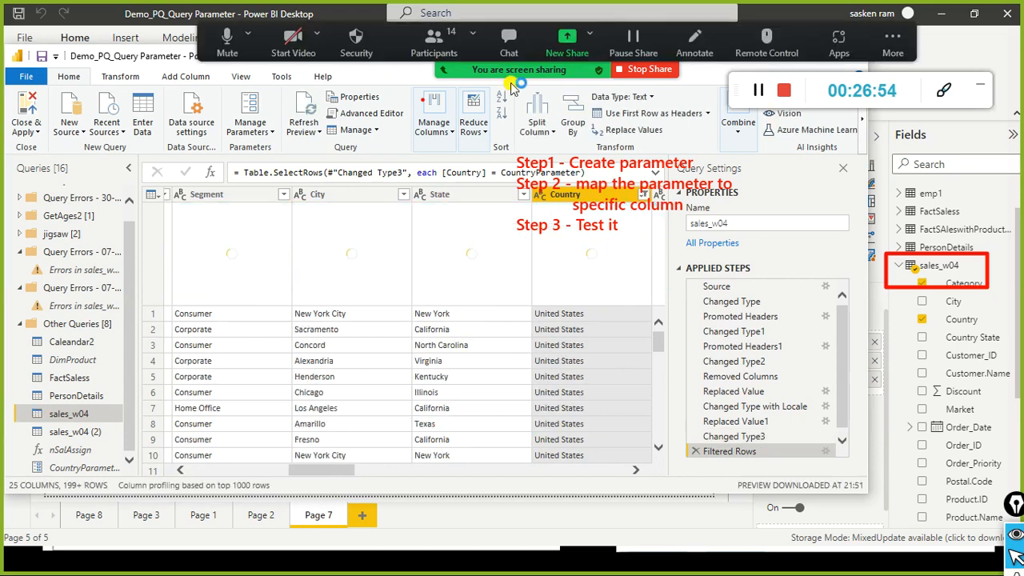
mouse_move(512, 65)
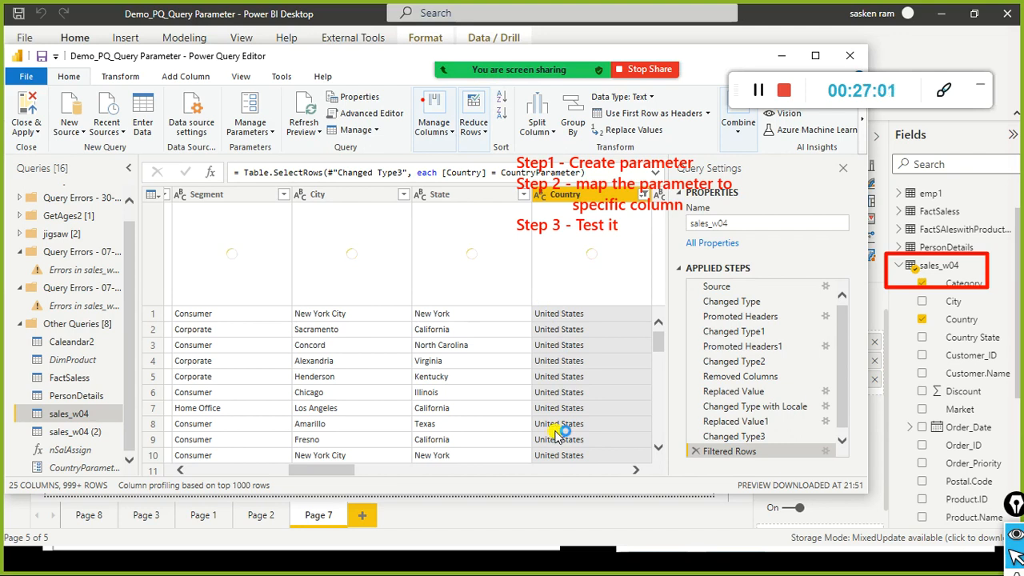
click(70, 475)
click(200, 201)
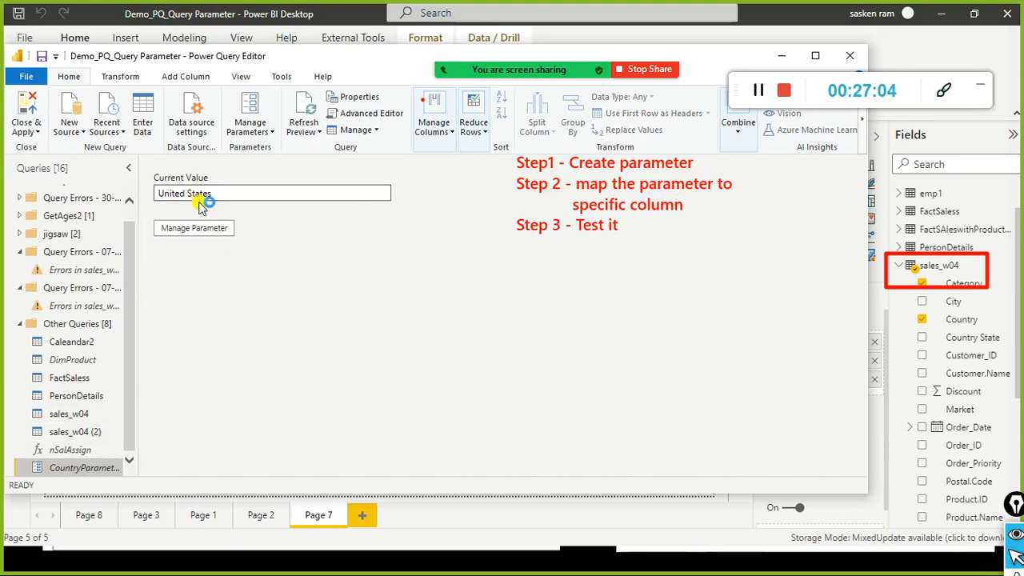
triple_click(200, 201)
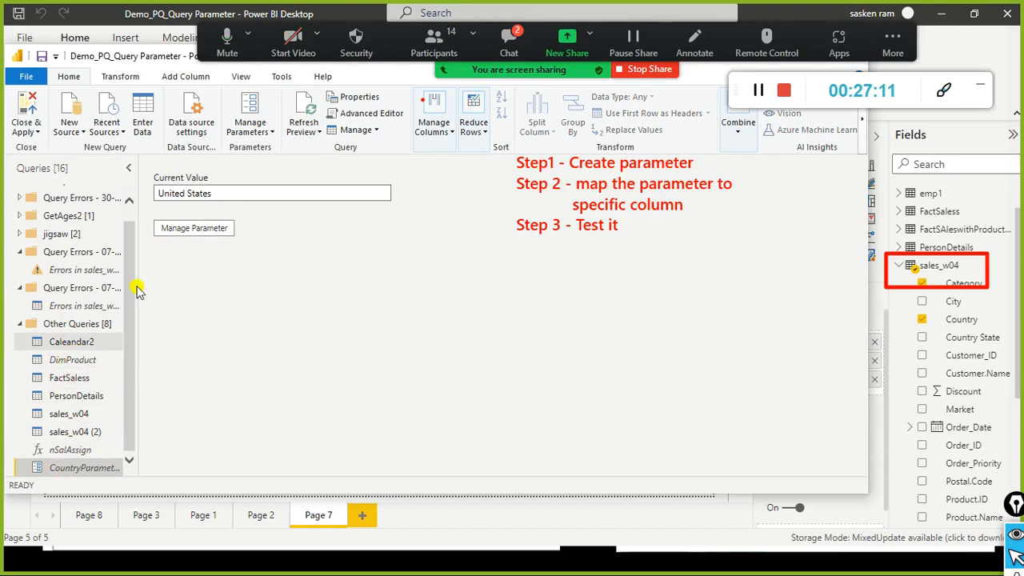
click(508, 42)
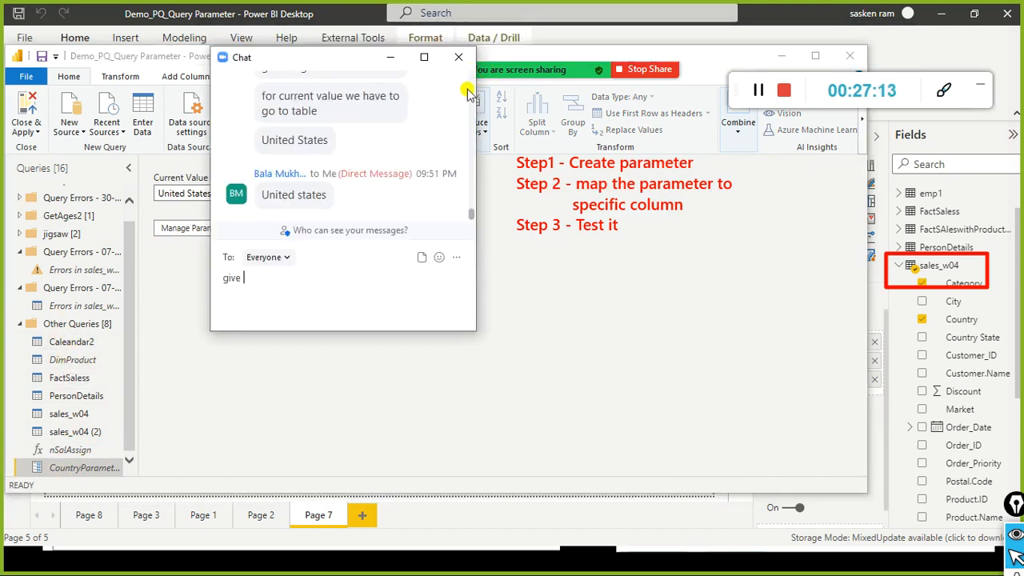
click(458, 57)
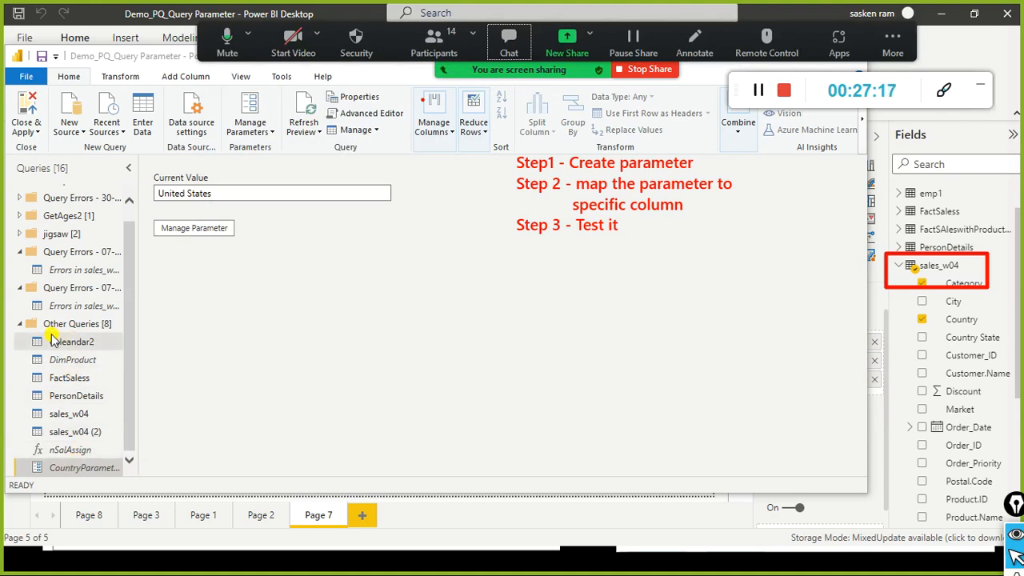
click(68, 413)
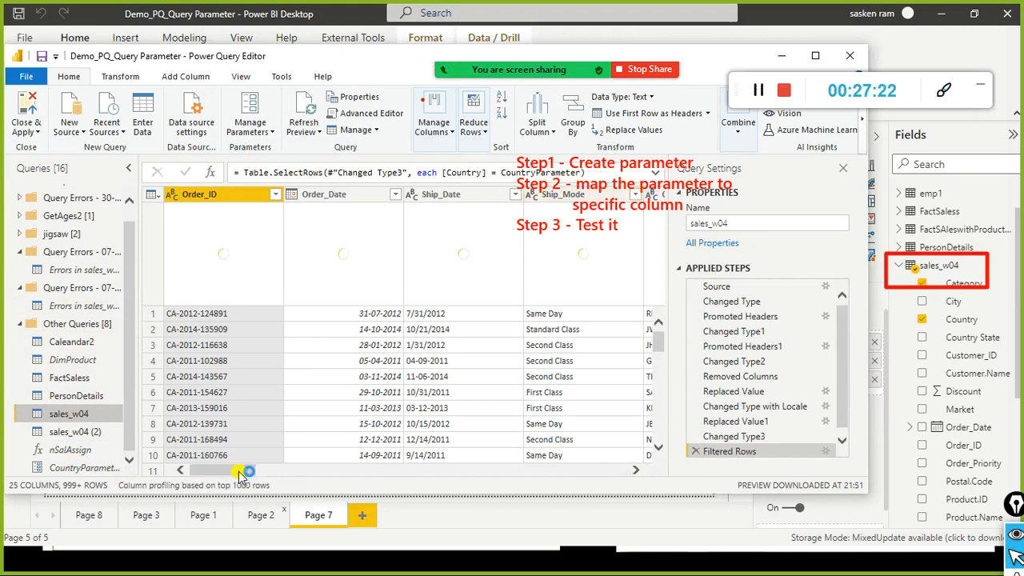
drag(241, 470, 438, 459)
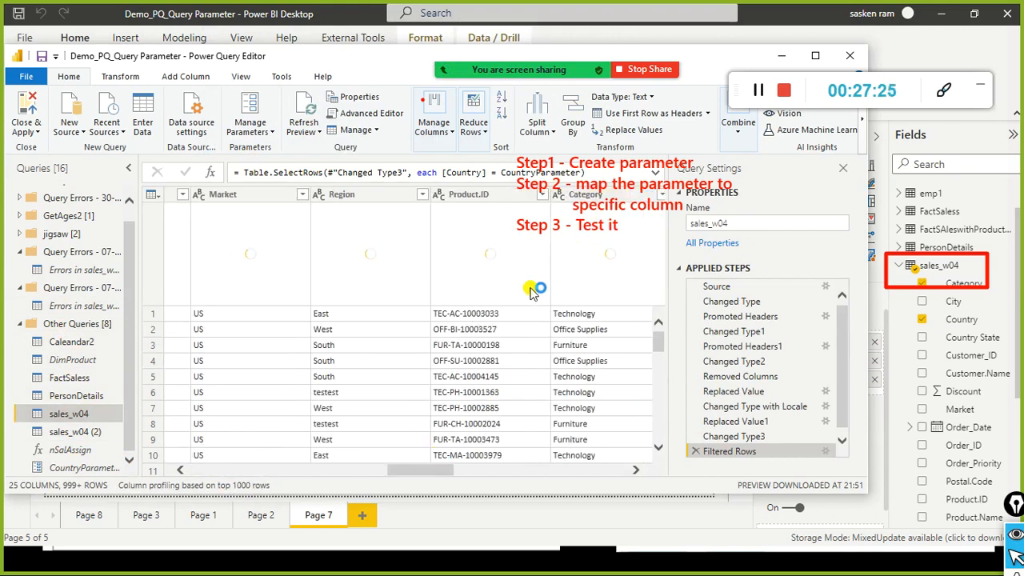
mouse_move(422, 464)
mouse_down()
mouse_move(548, 460)
mouse_move(437, 456)
mouse_up()
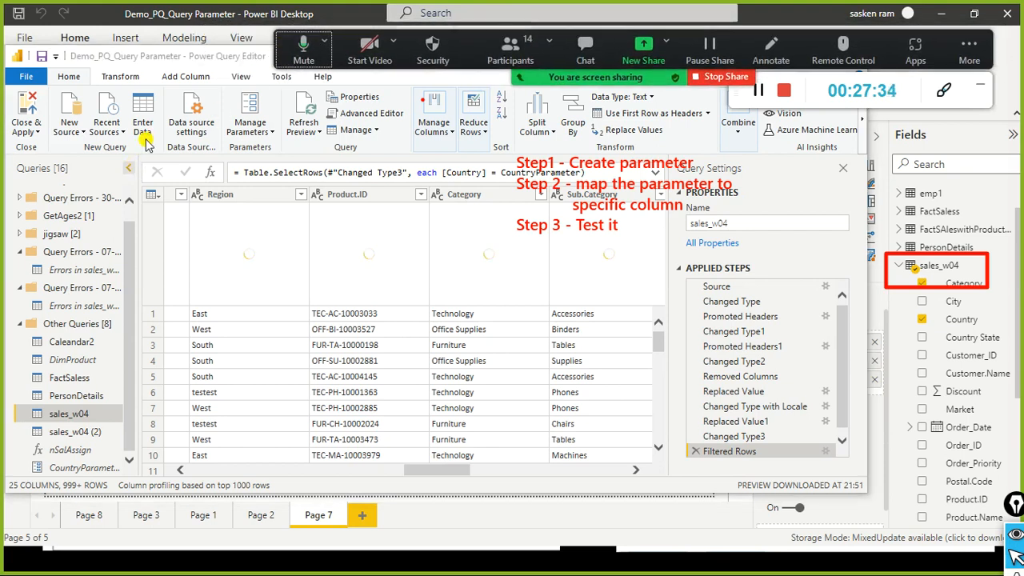
click(585, 48)
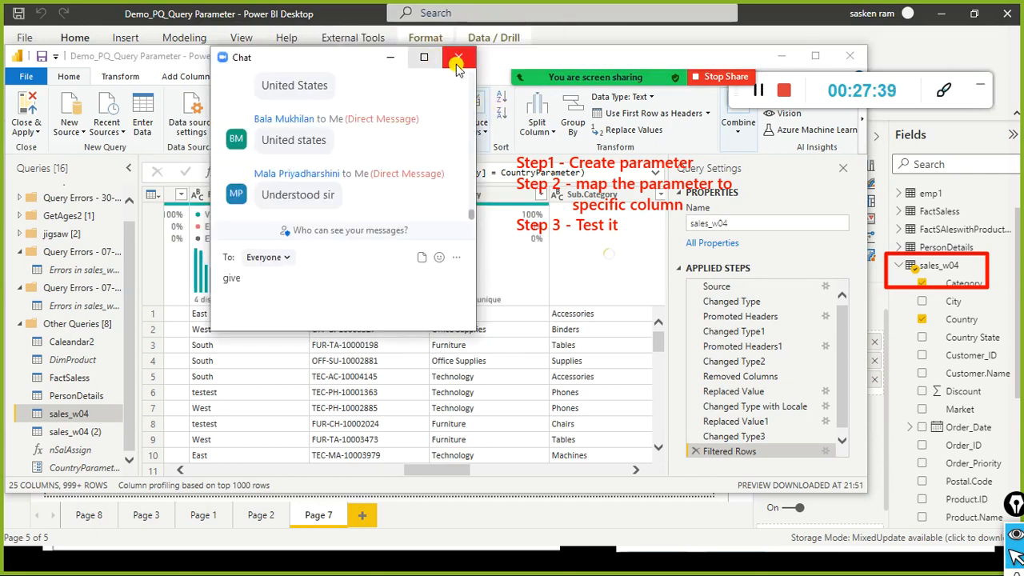
click(459, 57)
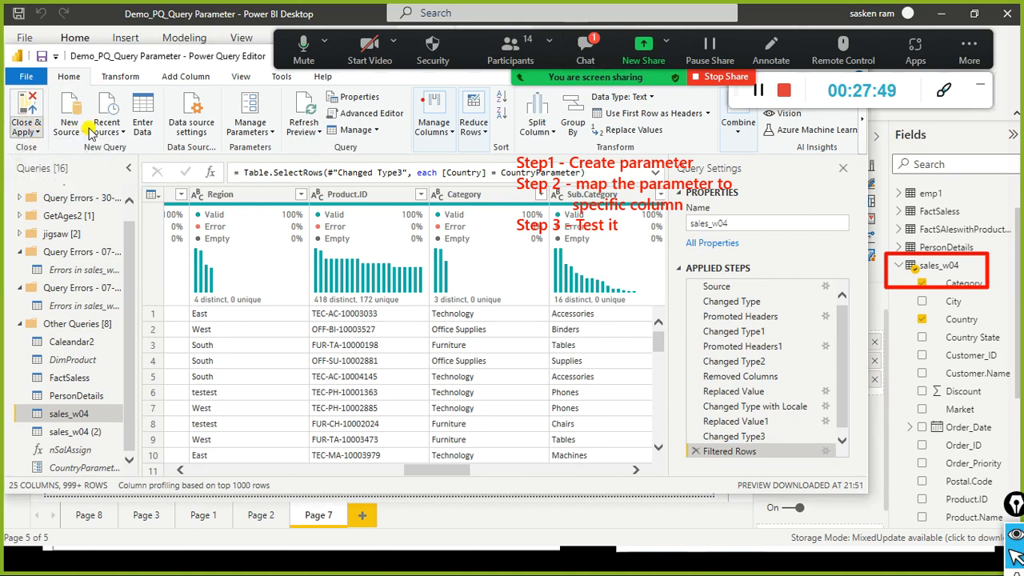
Step: Check and close the Zoom meeting chat and participants list
click(586, 49)
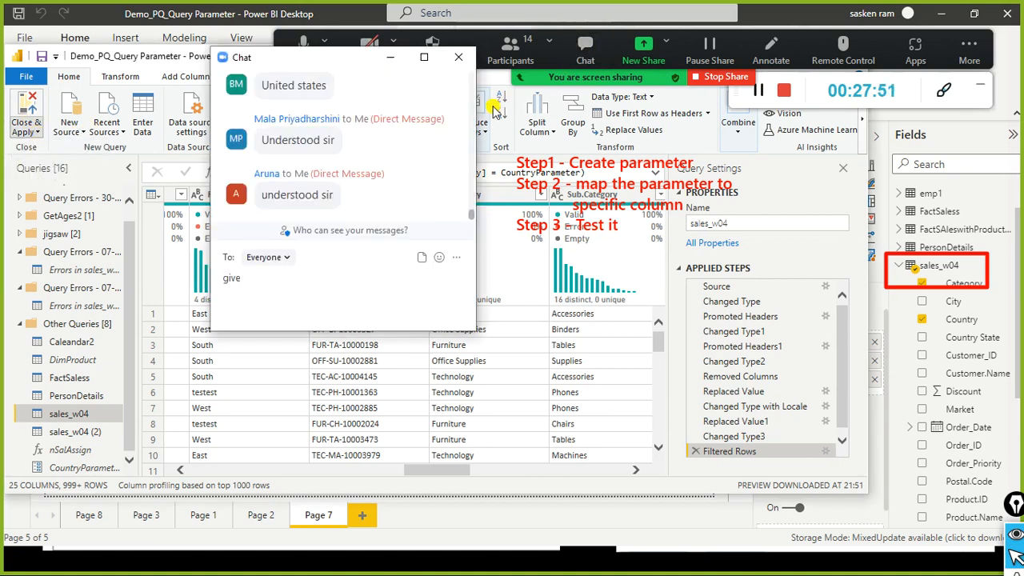
click(458, 59)
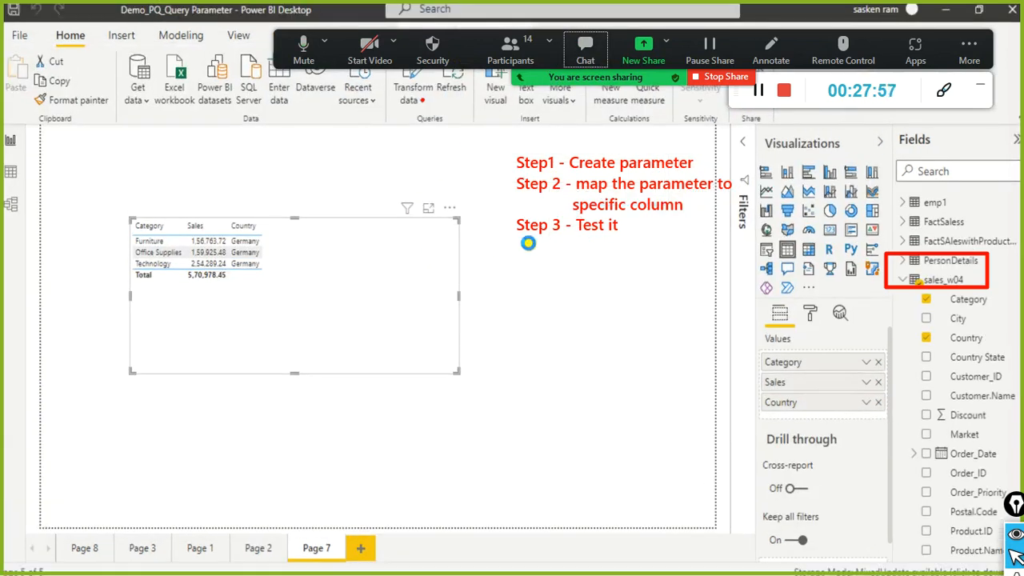
click(510, 46)
scroll(502, 266, down, 3)
scroll(502, 266, down, 2)
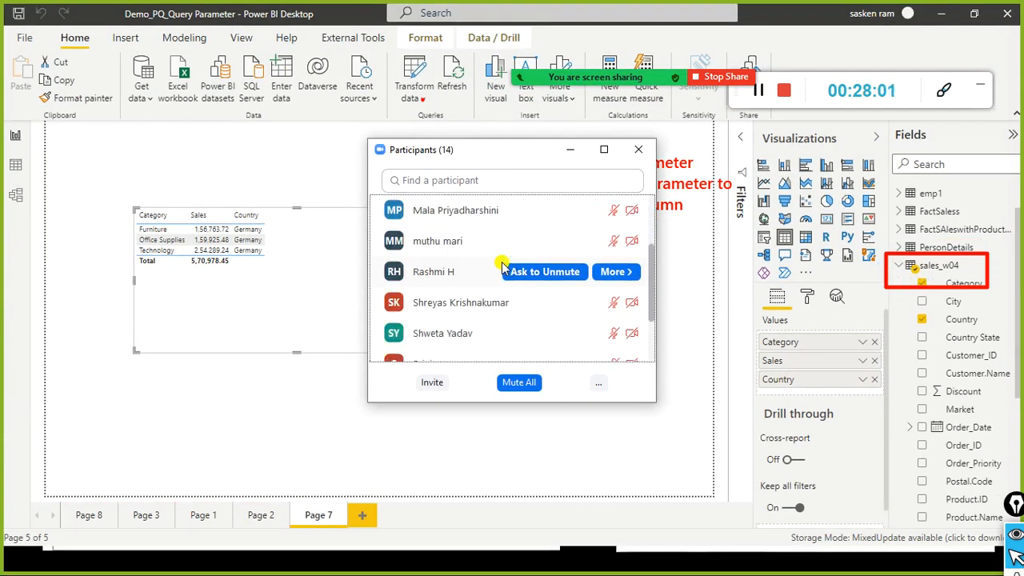
scroll(502, 266, down, 2)
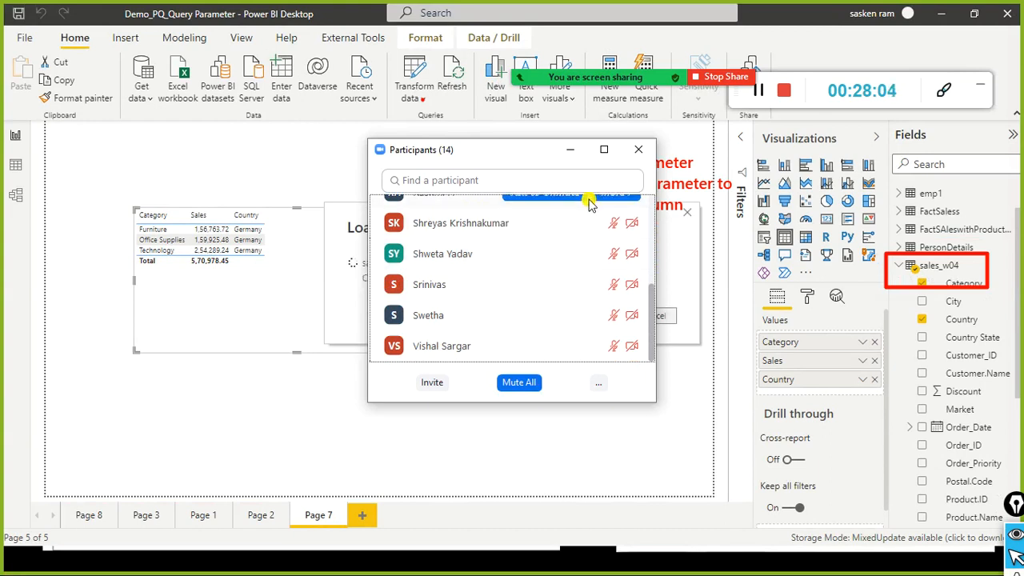
scroll(524, 256, up, 4)
scroll(520, 256, up, 3)
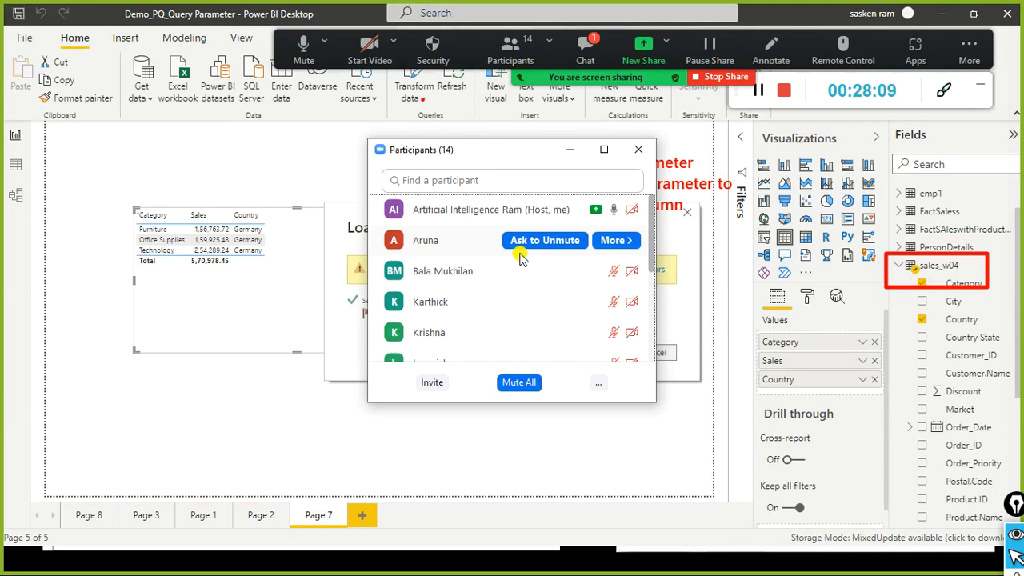
click(639, 149)
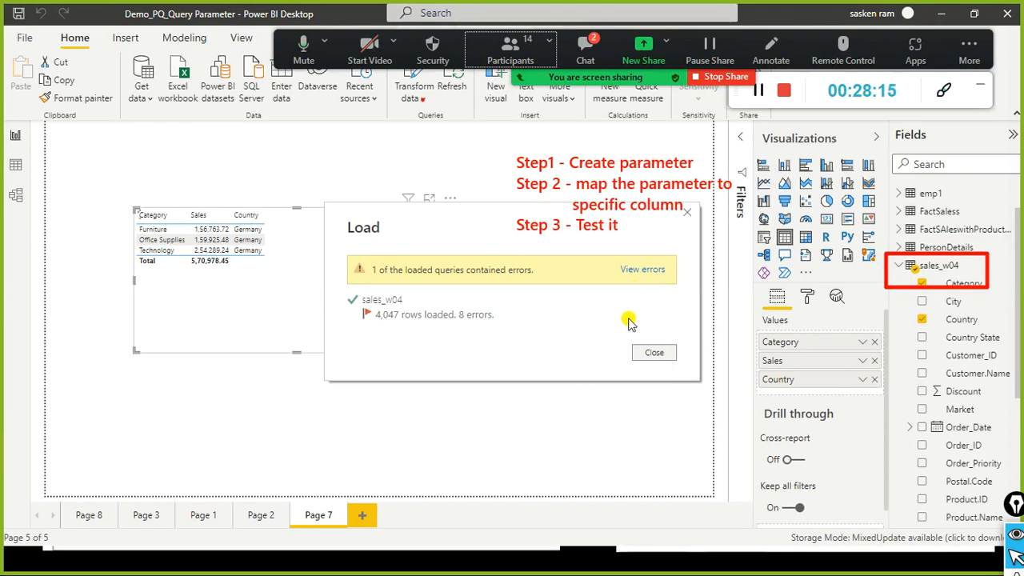
Step: Dismiss the load summary so the table shows United States sales totalling 20,77,630.82
click(654, 353)
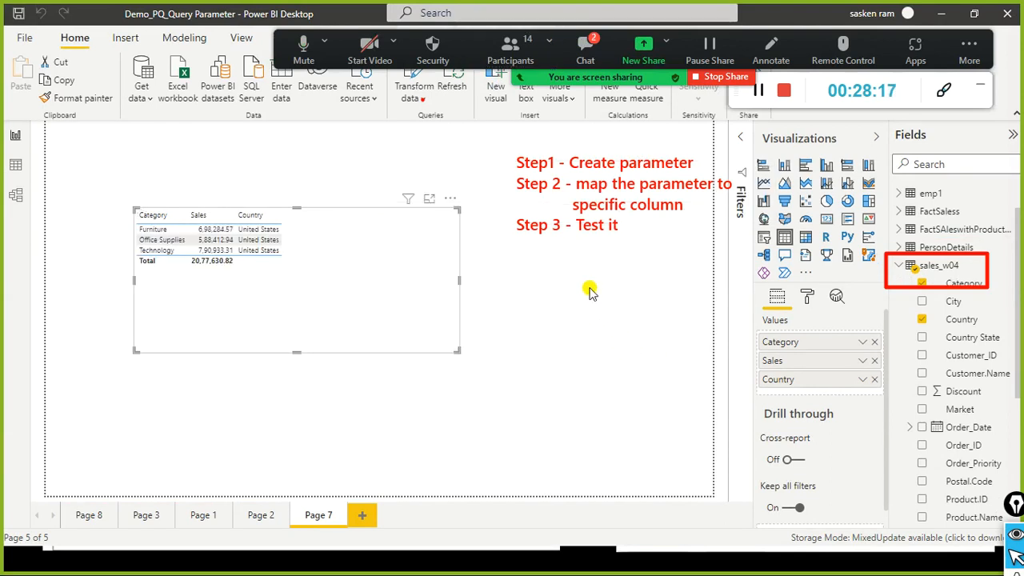
click(591, 49)
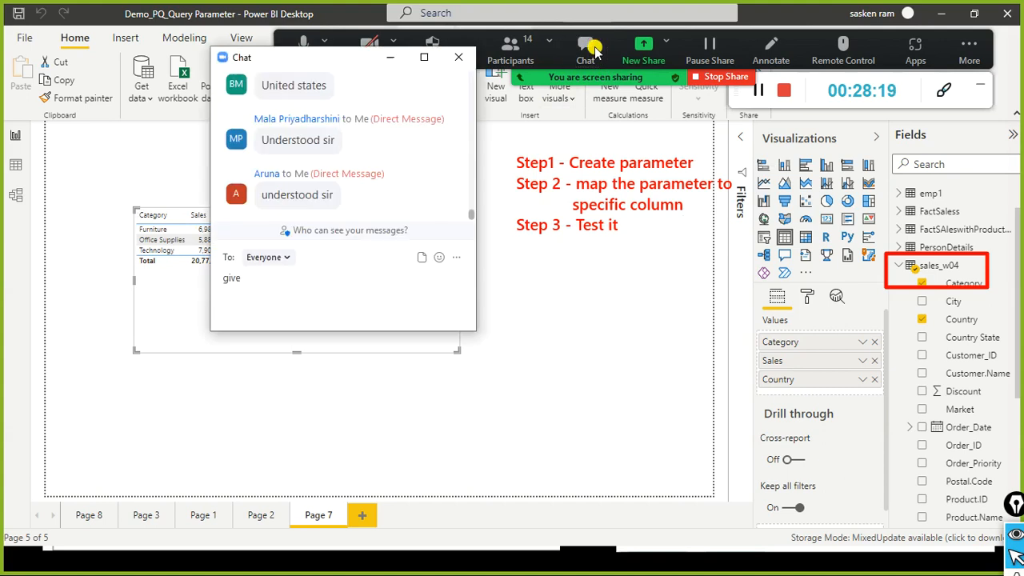
click(459, 57)
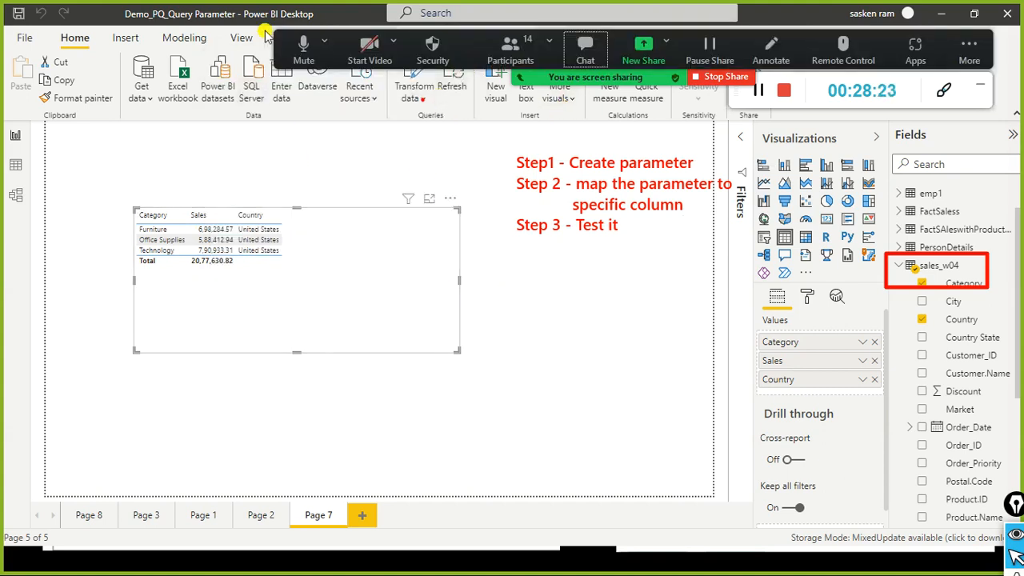
Step: Open Edit Parameters from Transform data and focus the CountryParameter value, United States
click(416, 102)
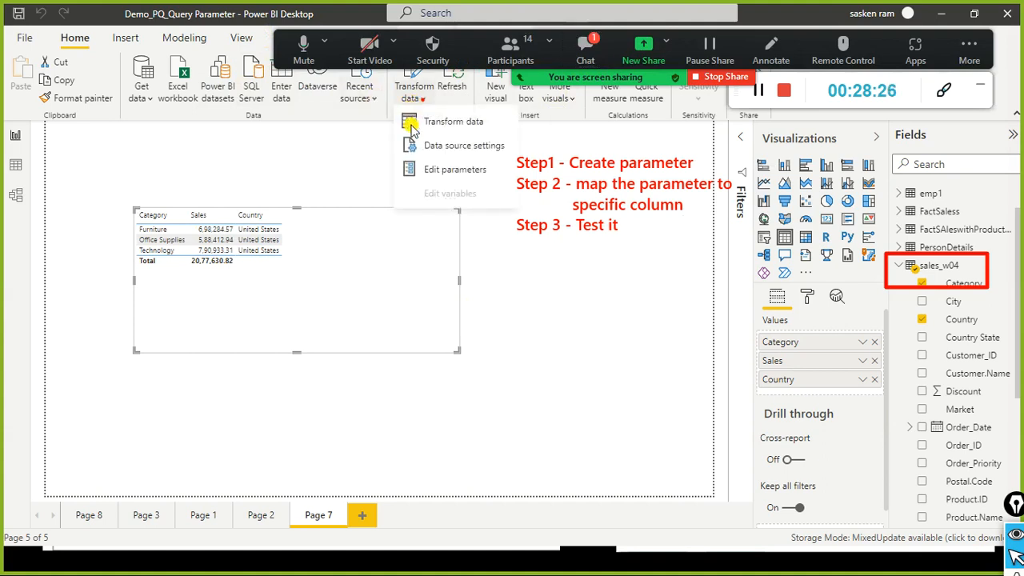
click(446, 175)
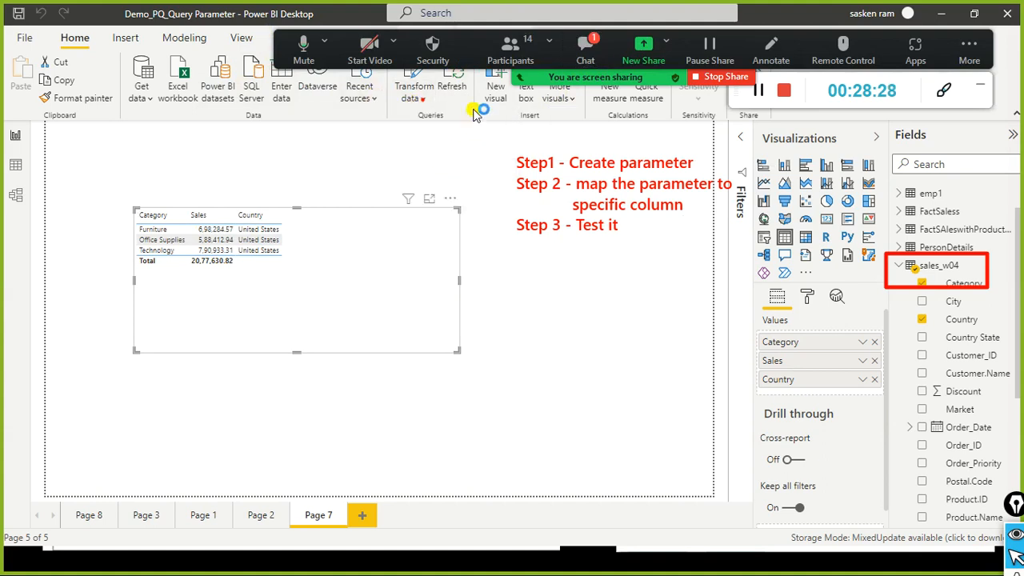
click(596, 47)
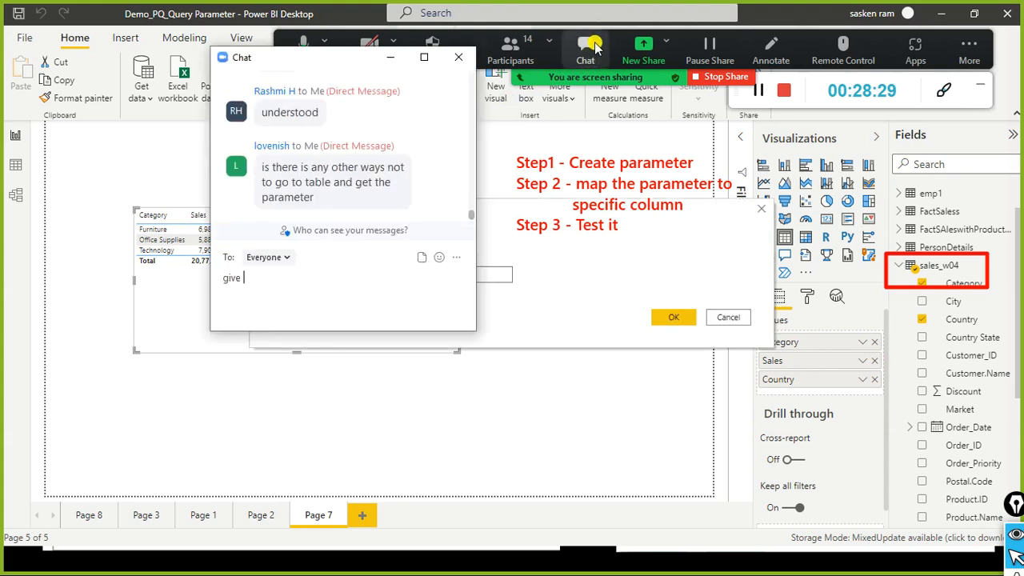
click(465, 64)
drag(432, 231, 259, 238)
click(249, 281)
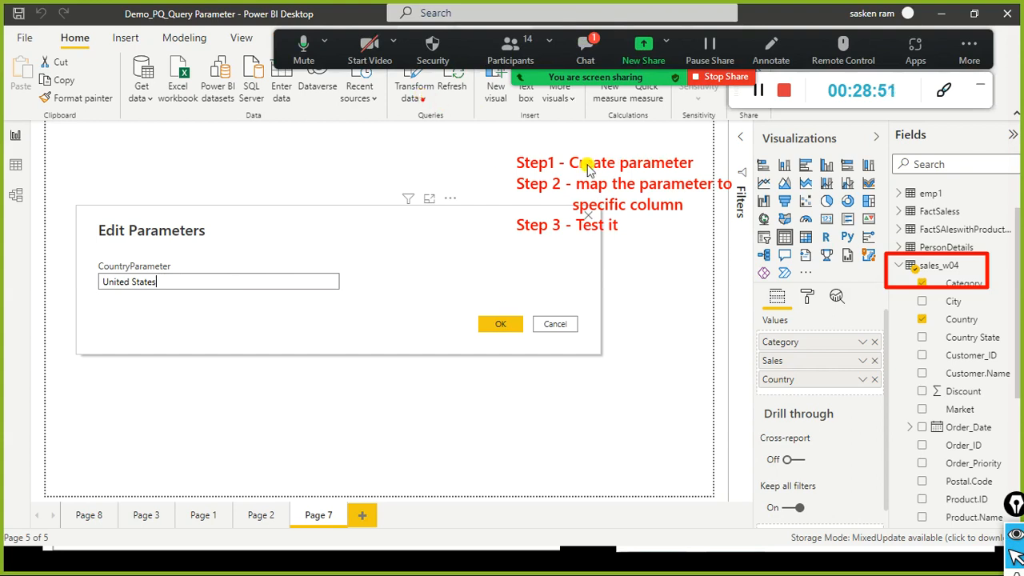
click(586, 49)
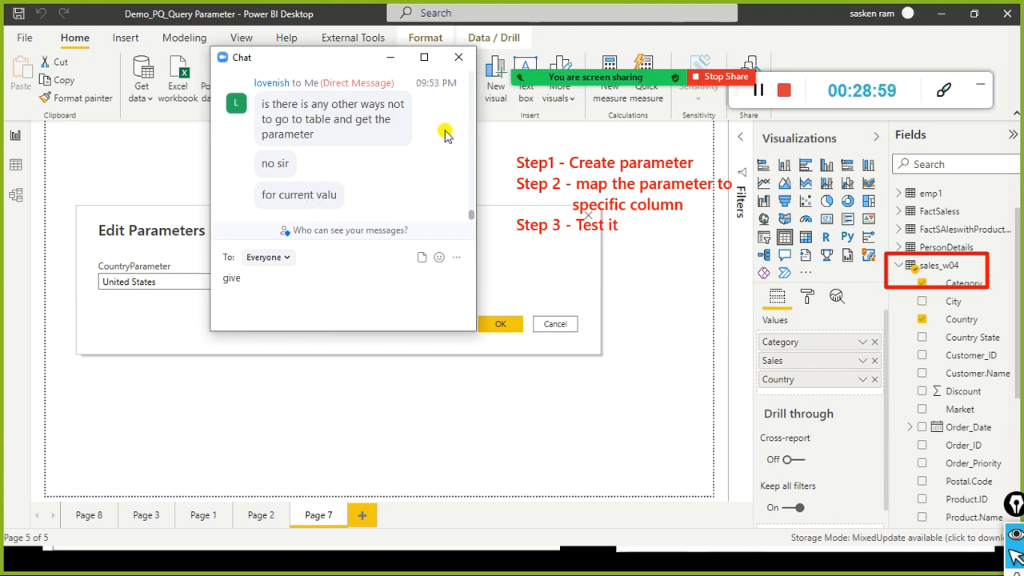
click(458, 57)
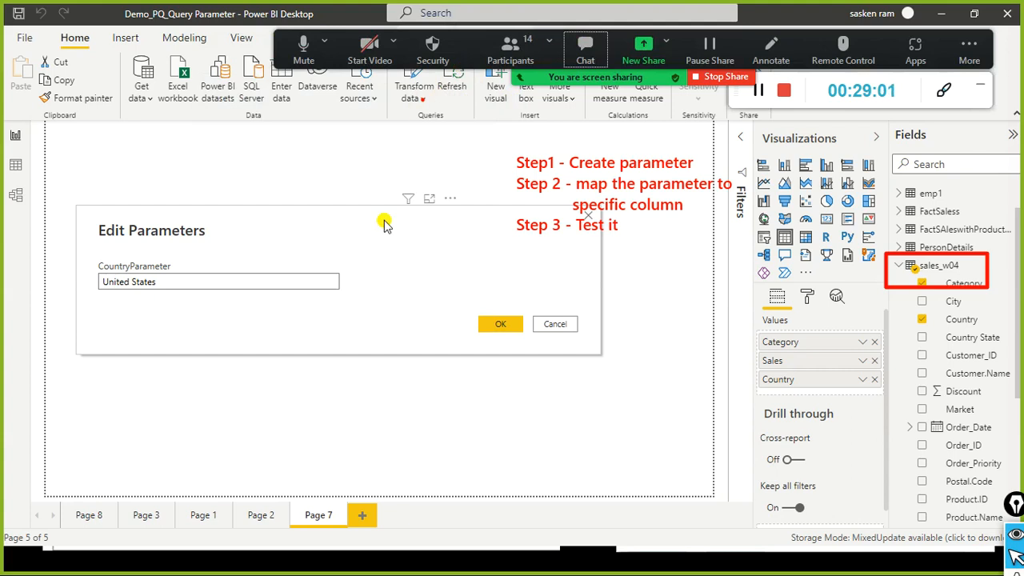
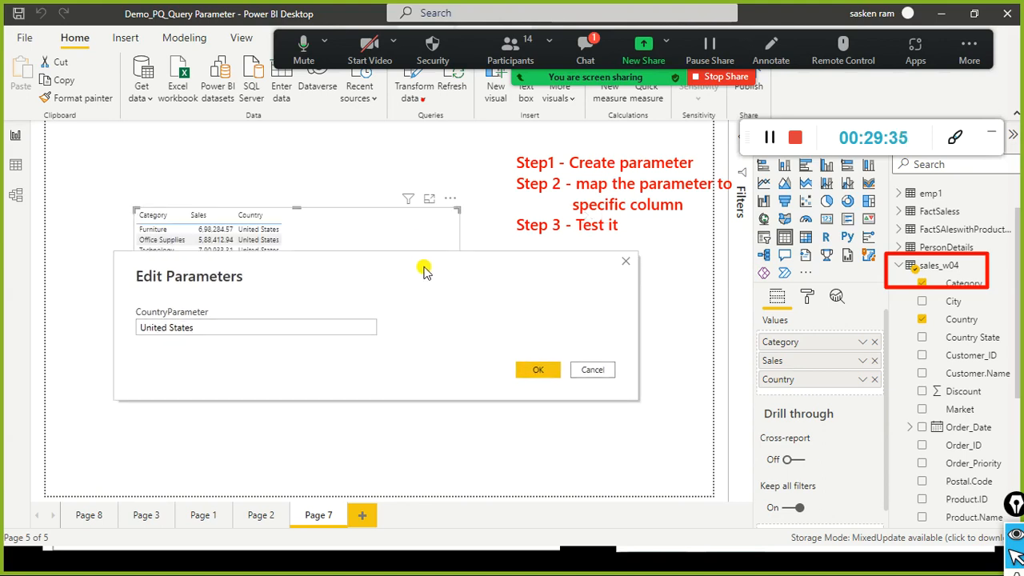
Step: Replace United States with Germany as the CountryParameter value and confirm with OK
drag(424, 272, 387, 237)
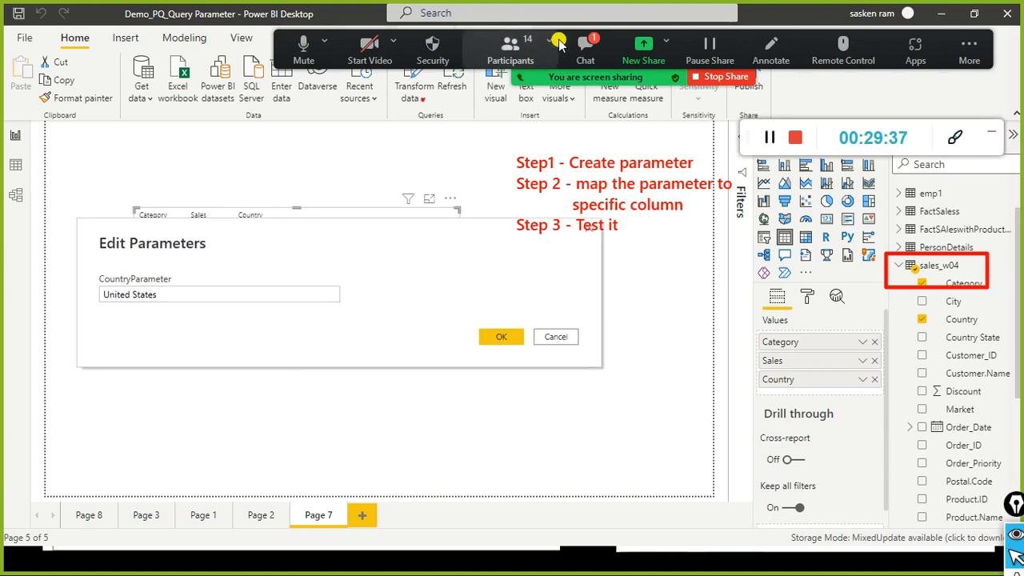
click(586, 50)
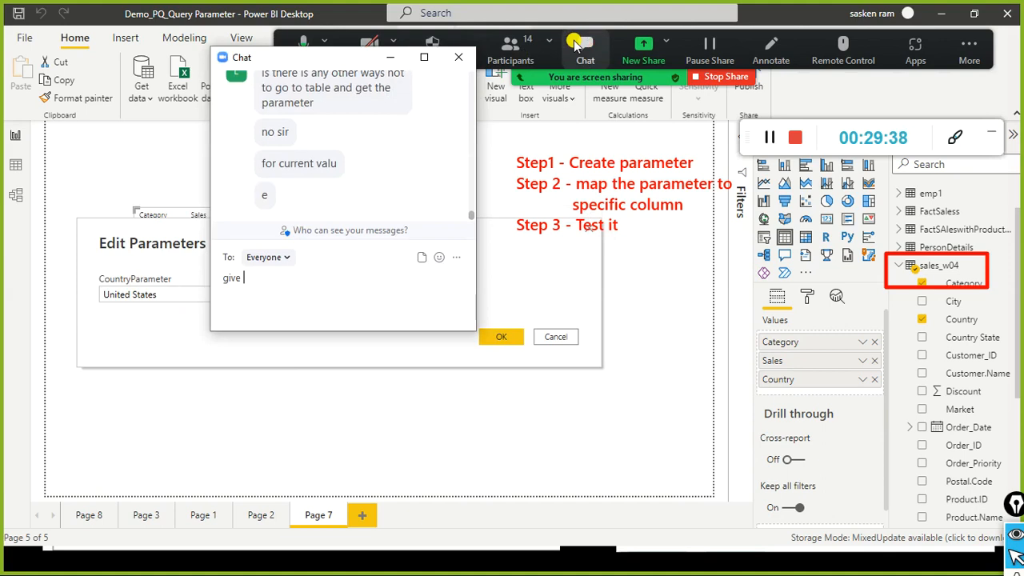
click(458, 57)
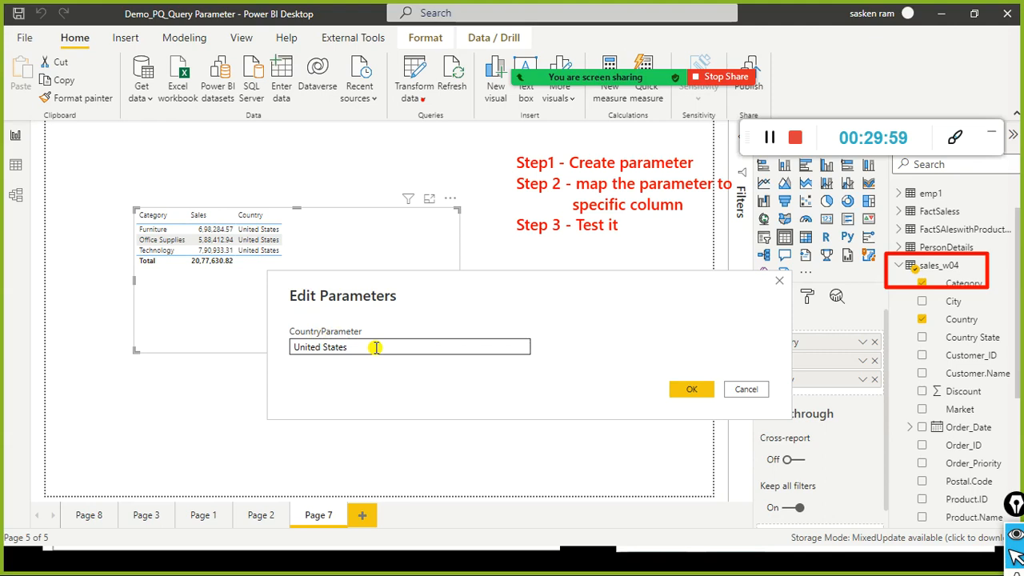
drag(347, 347, 320, 330)
click(354, 327)
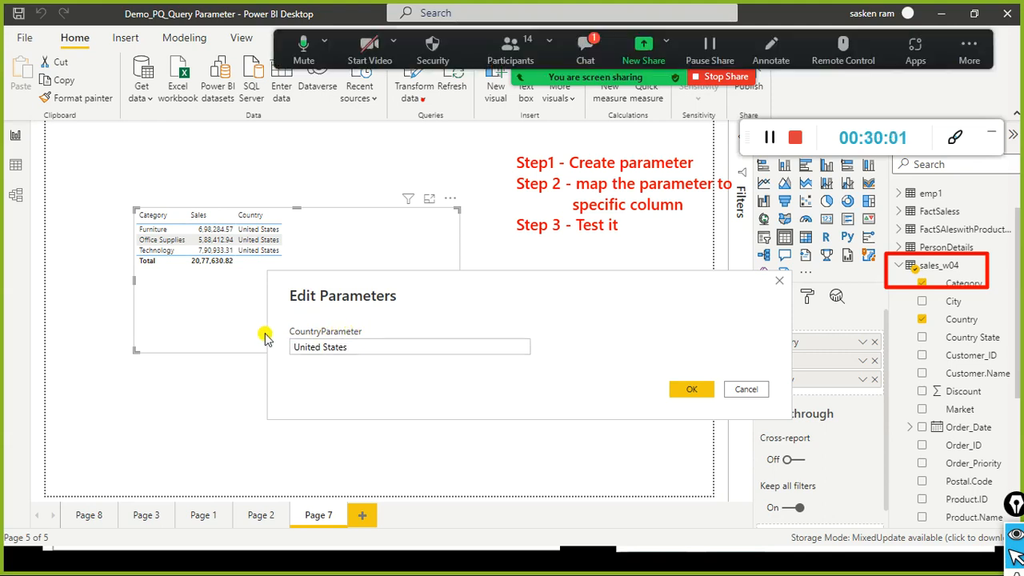
drag(345, 347, 281, 345)
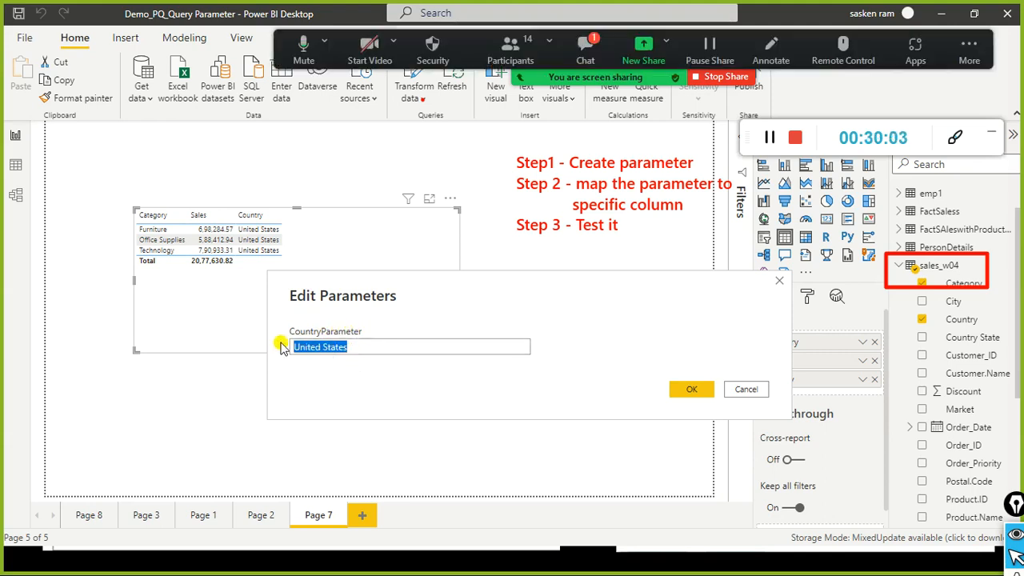
drag(352, 347, 268, 317)
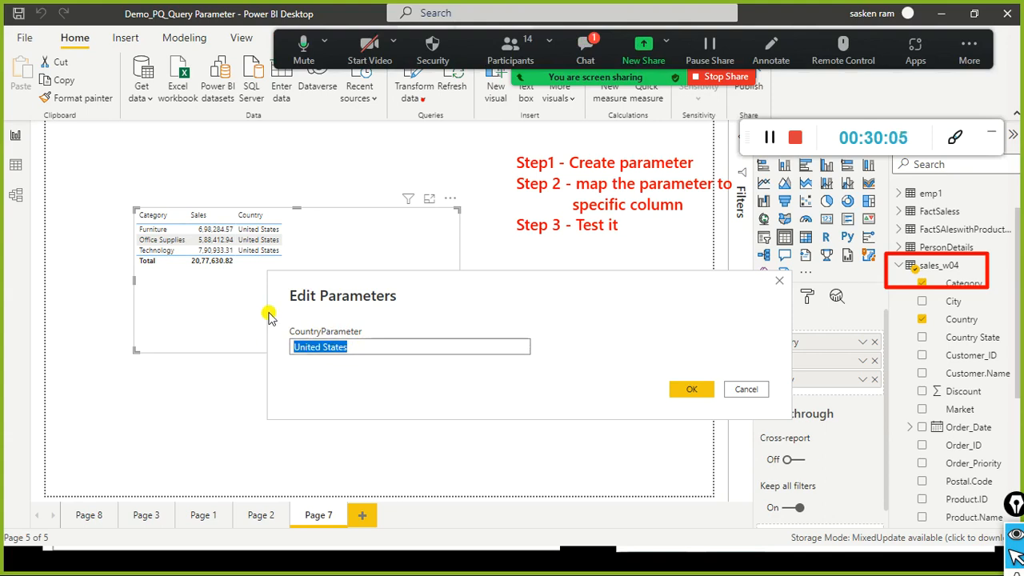
text(Germany)
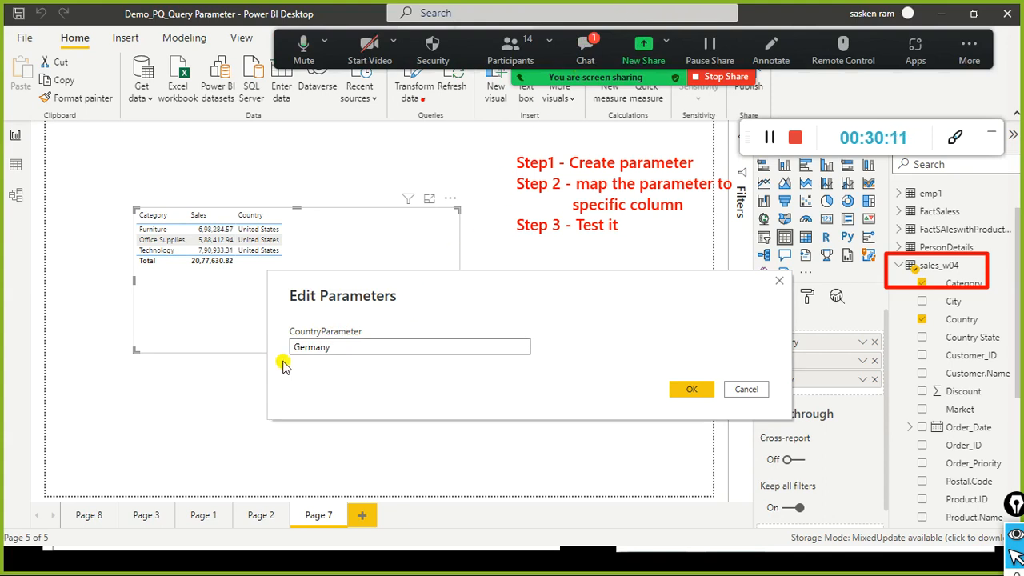
drag(332, 350, 273, 350)
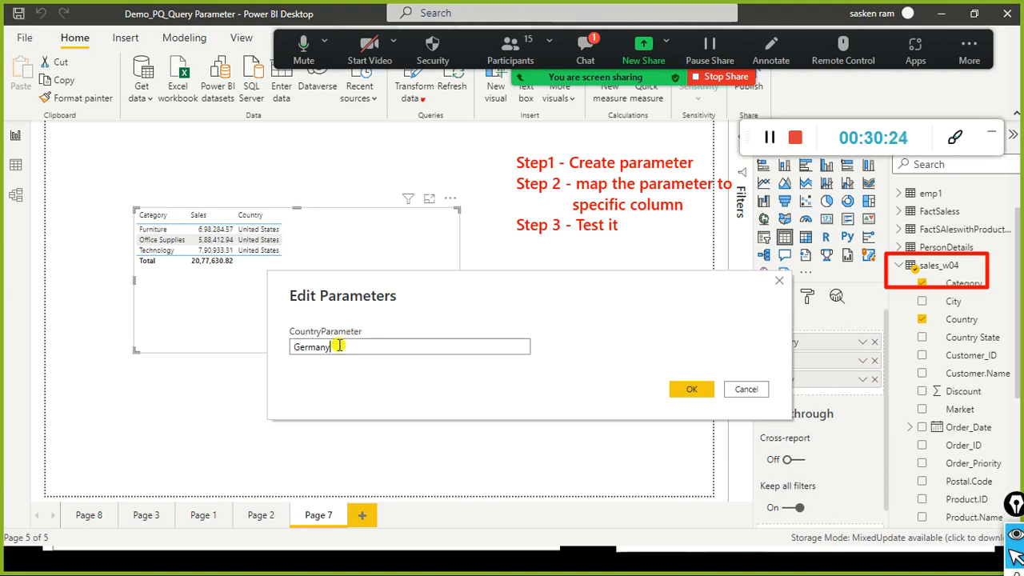
drag(339, 345, 267, 350)
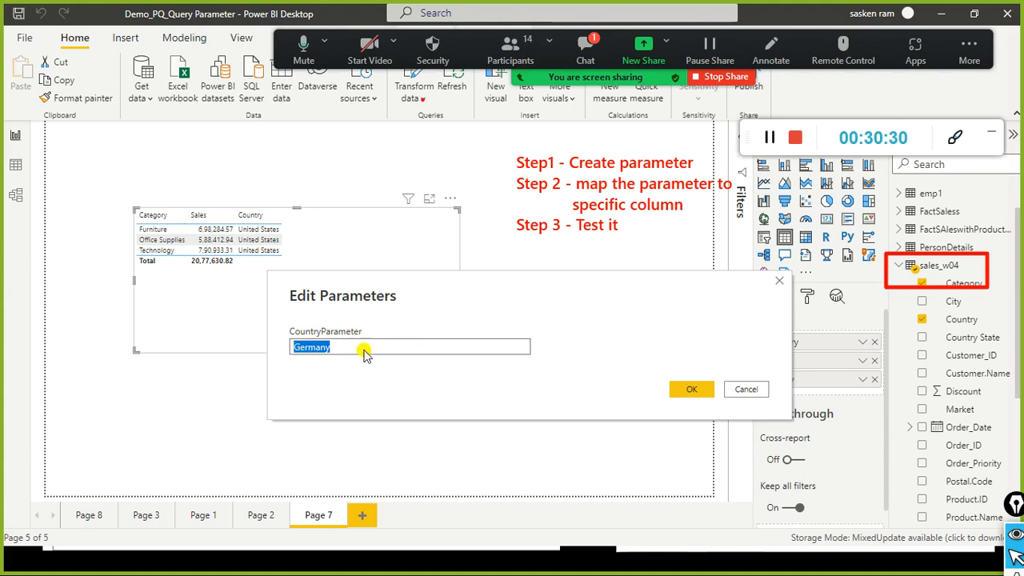
drag(413, 291, 393, 319)
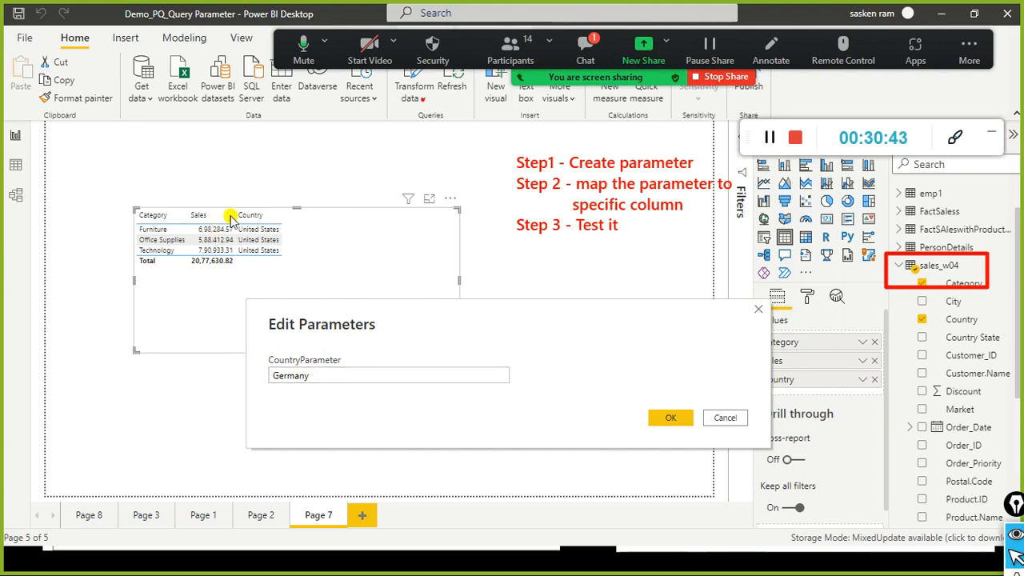
click(668, 417)
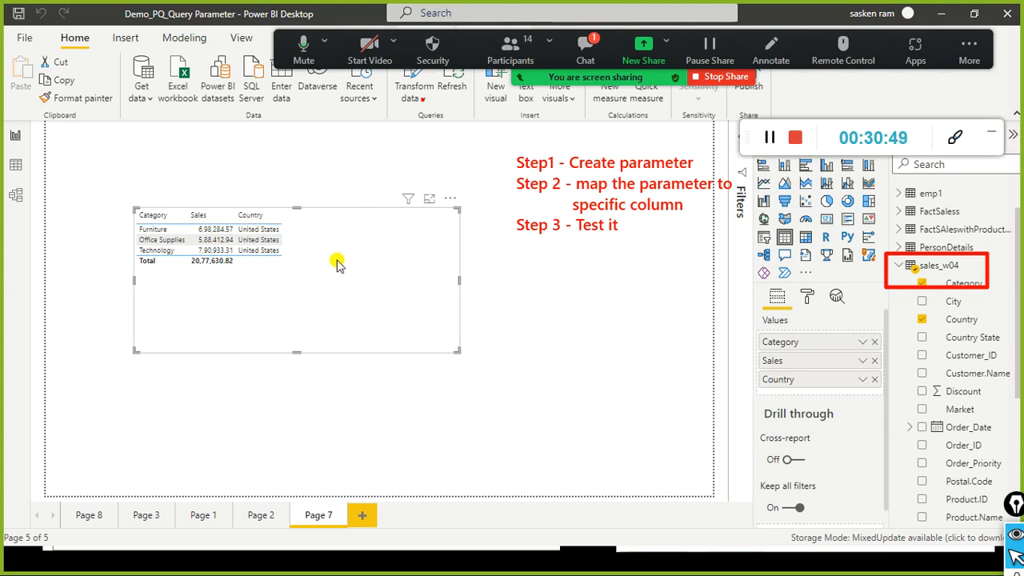
Step: Check the meeting chat and look through the File > Export options before returning to the report
text(give)
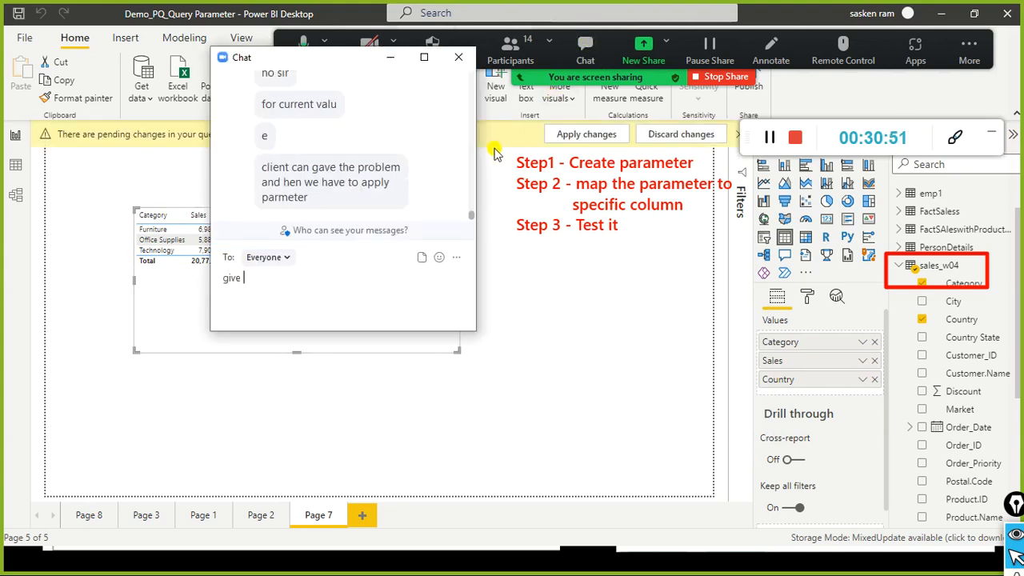
click(458, 57)
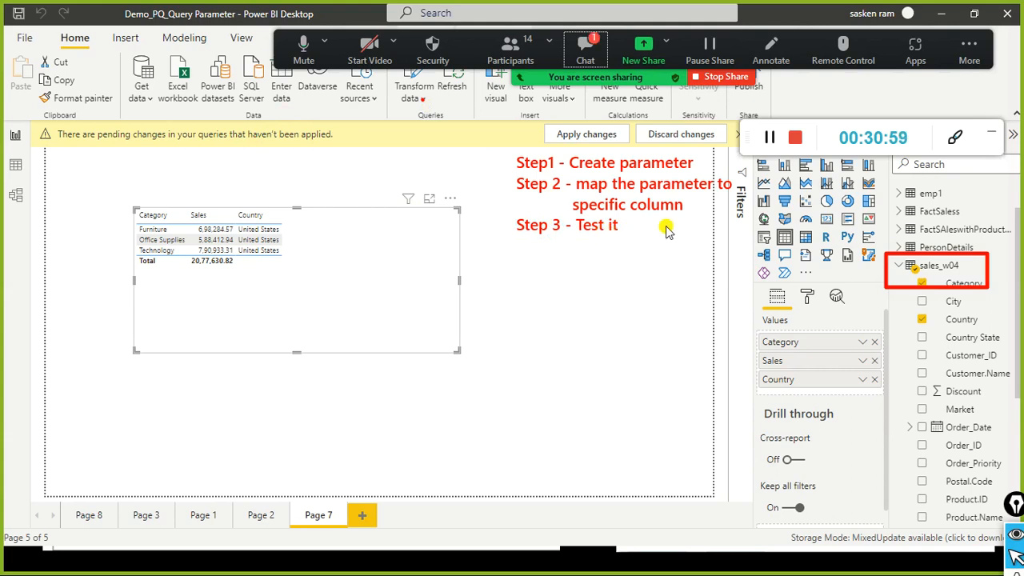
click(590, 50)
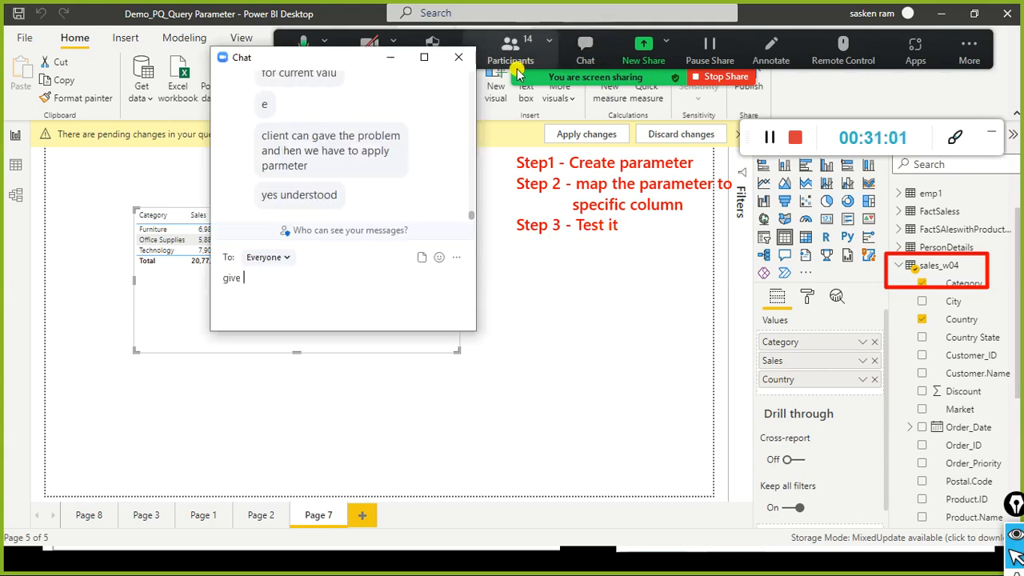
click(458, 57)
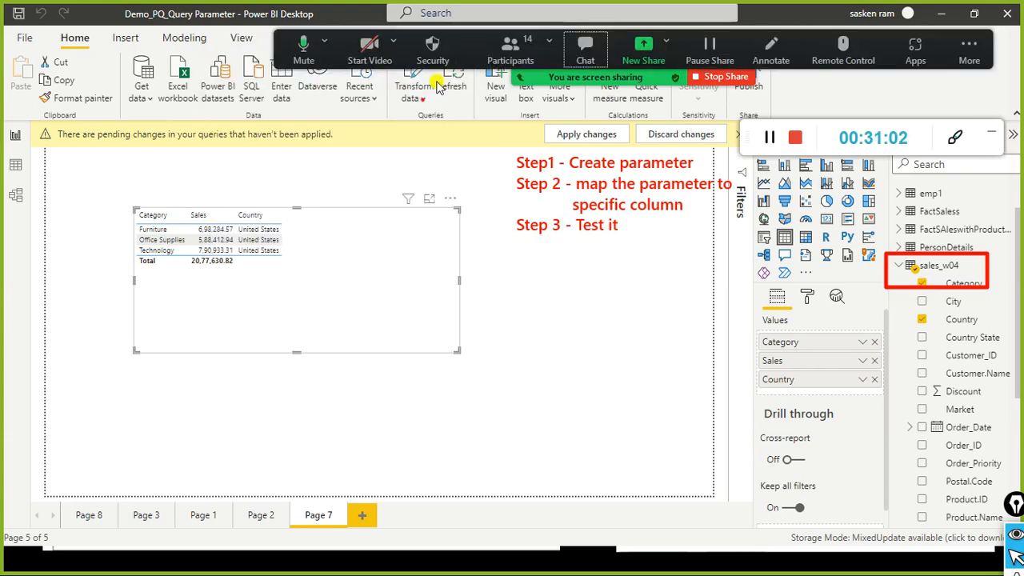
click(29, 42)
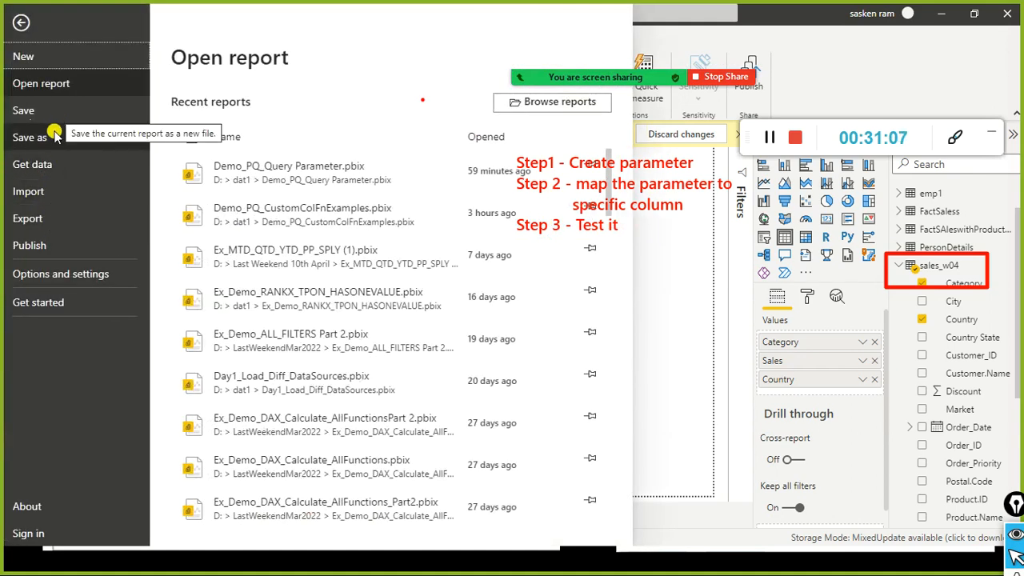
click(47, 224)
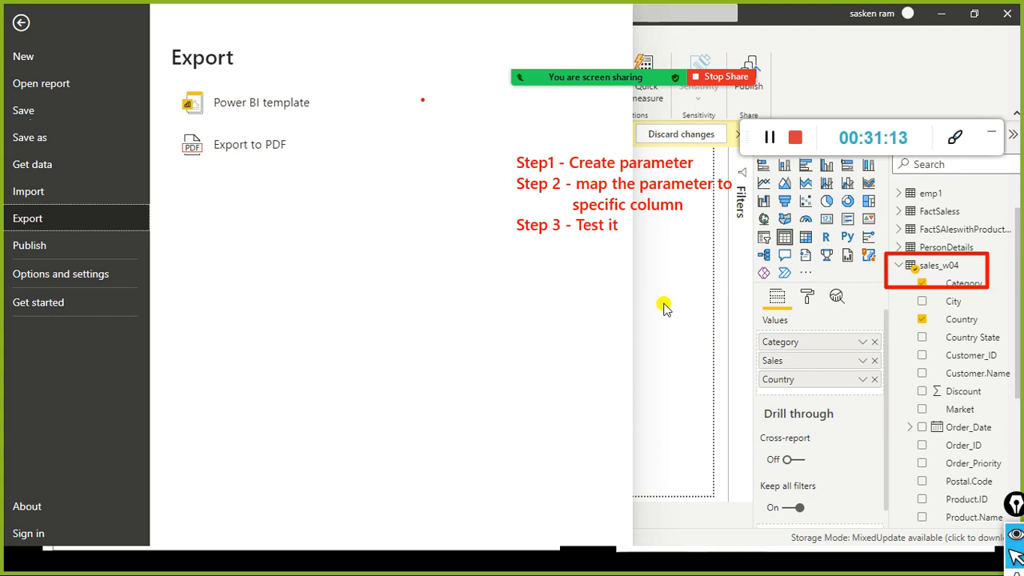
key(Escape)
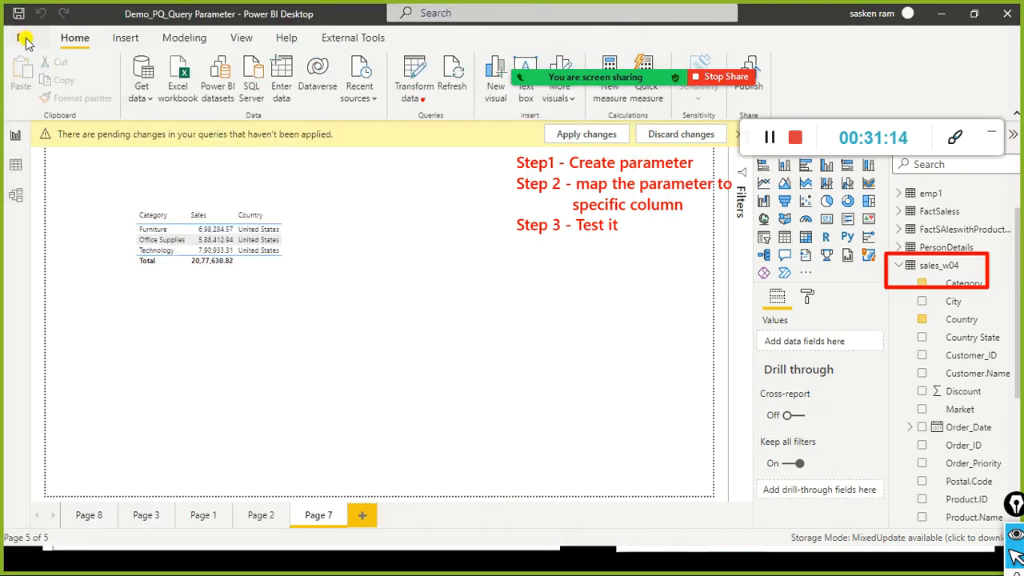
Step: Start a Power BI template export and apply the pending query changes to load Germany sales
click(24, 40)
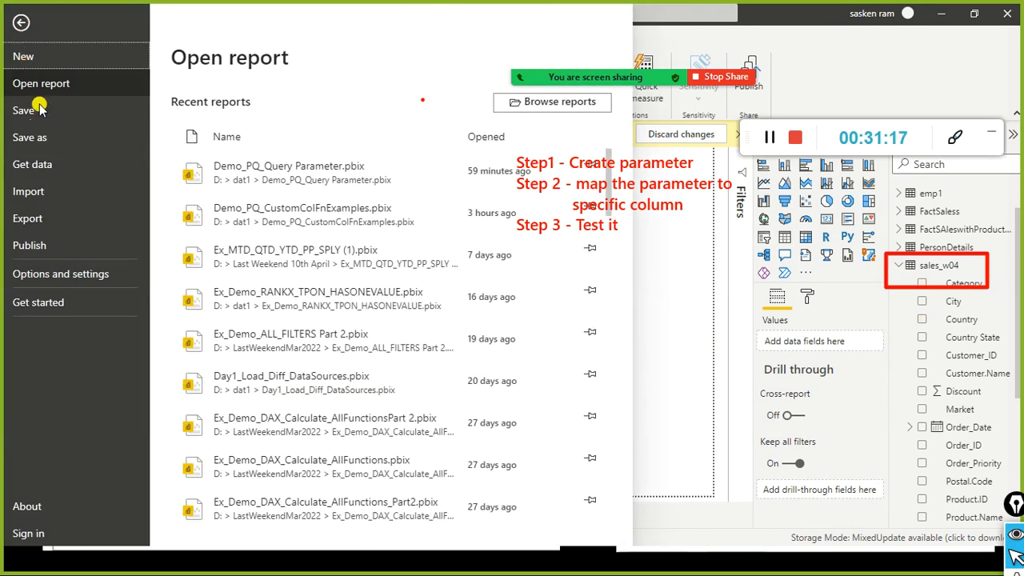
click(38, 222)
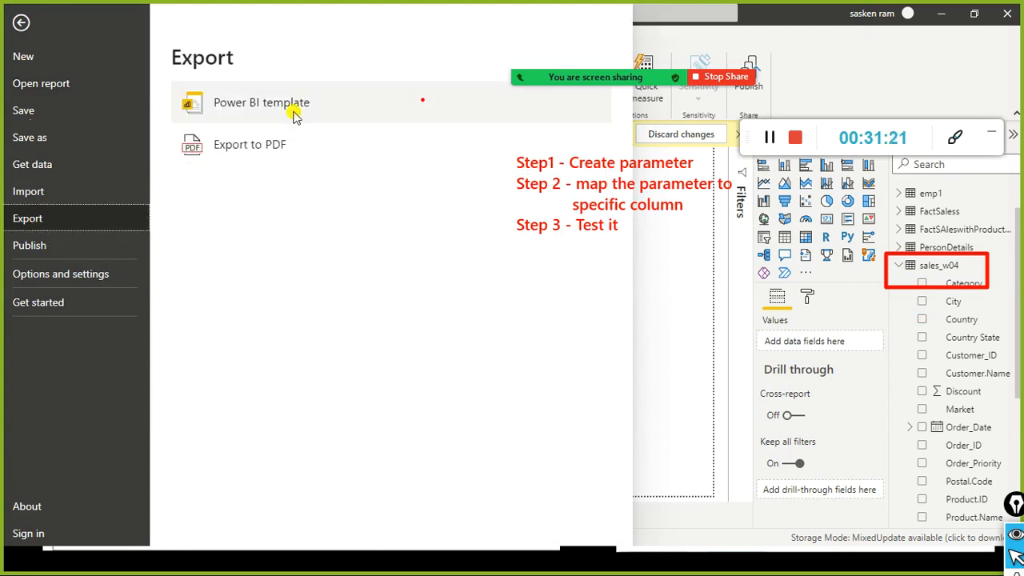
click(260, 103)
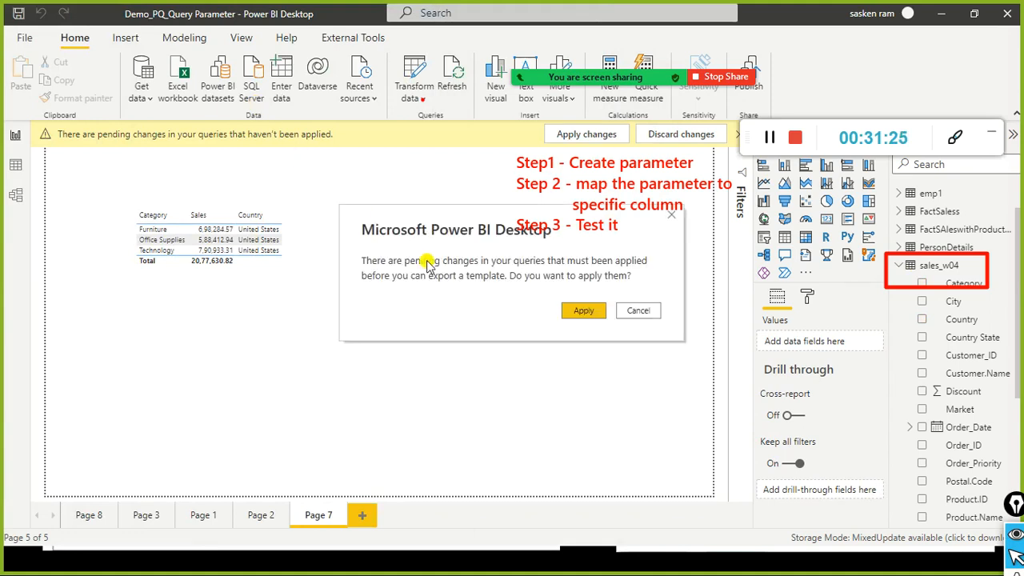
click(592, 312)
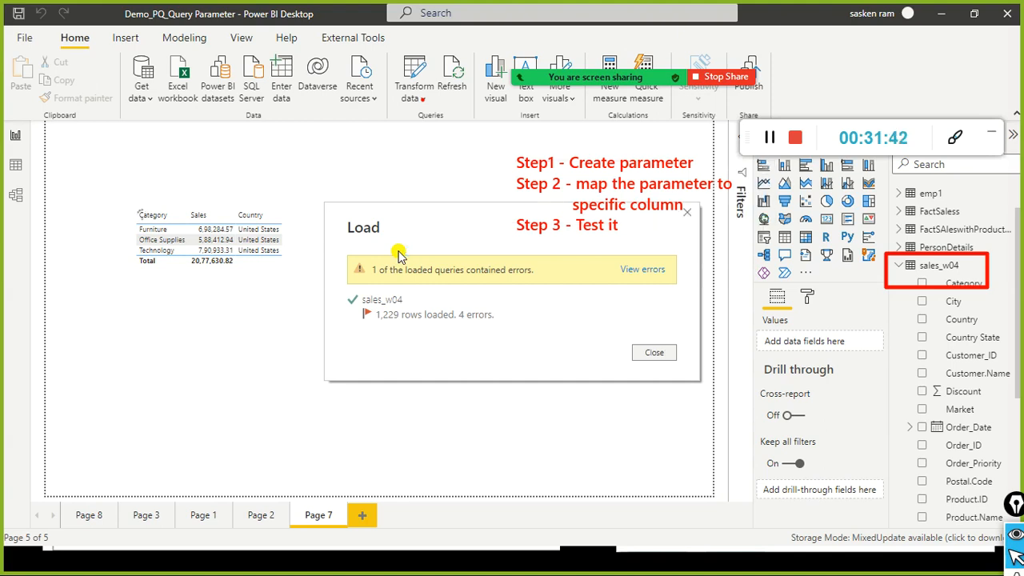
Step: Dismiss the load summary and save the report as Demo_PQ_Query Parameter.pbix in dat1
click(654, 354)
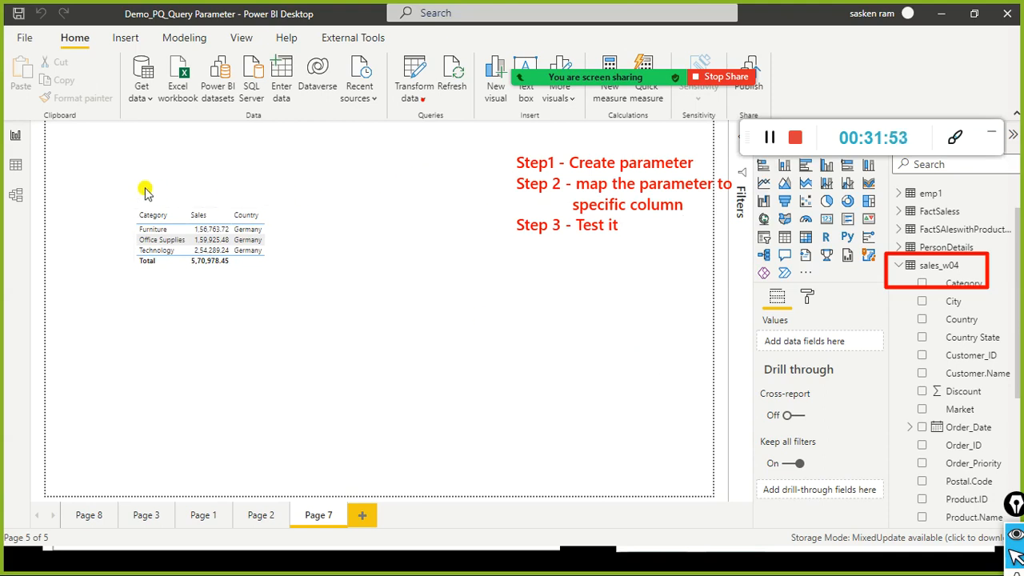
click(24, 39)
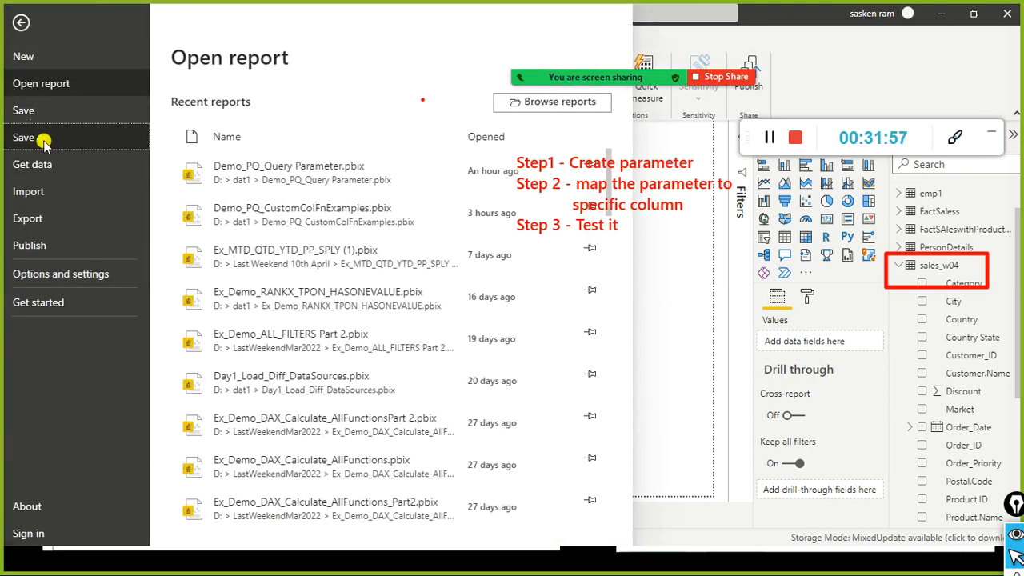
click(43, 140)
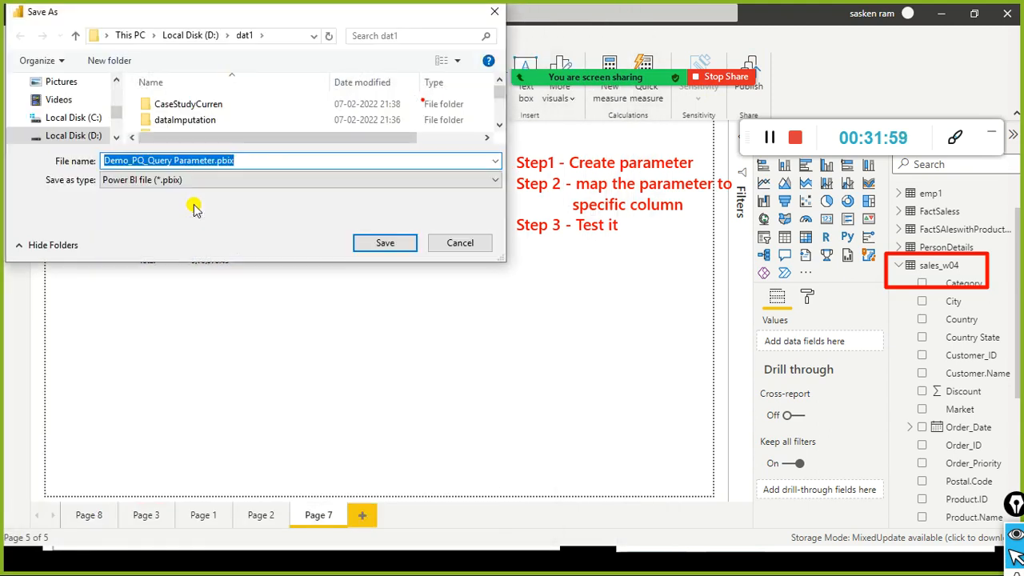
click(396, 248)
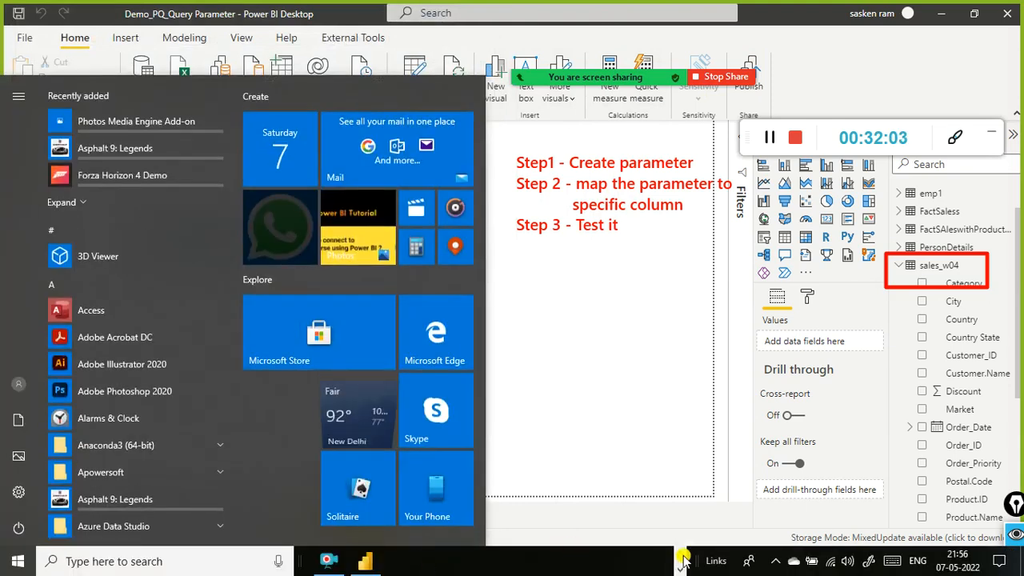
Step: Bring the dat1 folder window forward and select ex20.csv
mouse_move(490, 560)
click(528, 498)
click(264, 272)
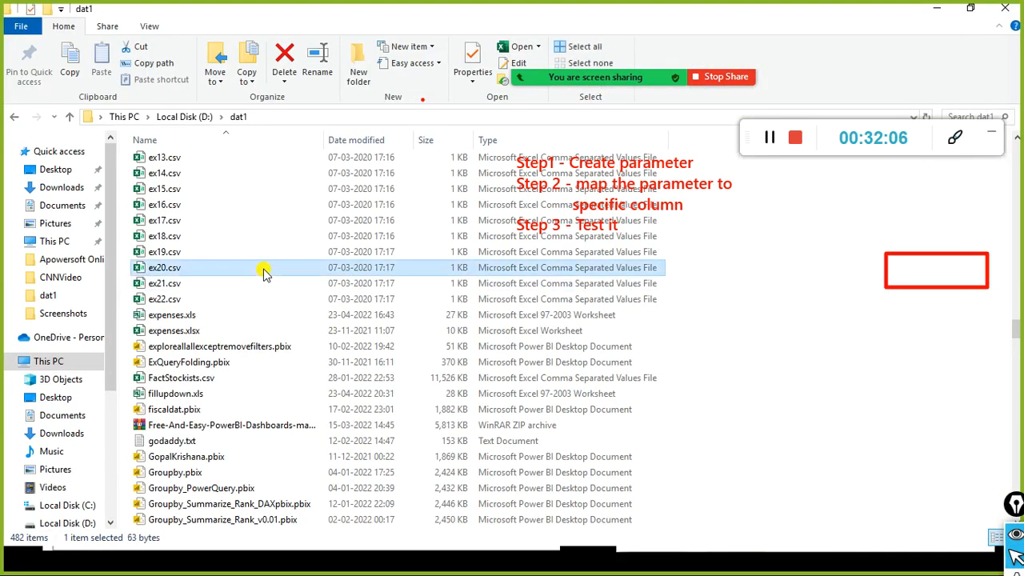
key(alt+Tab)
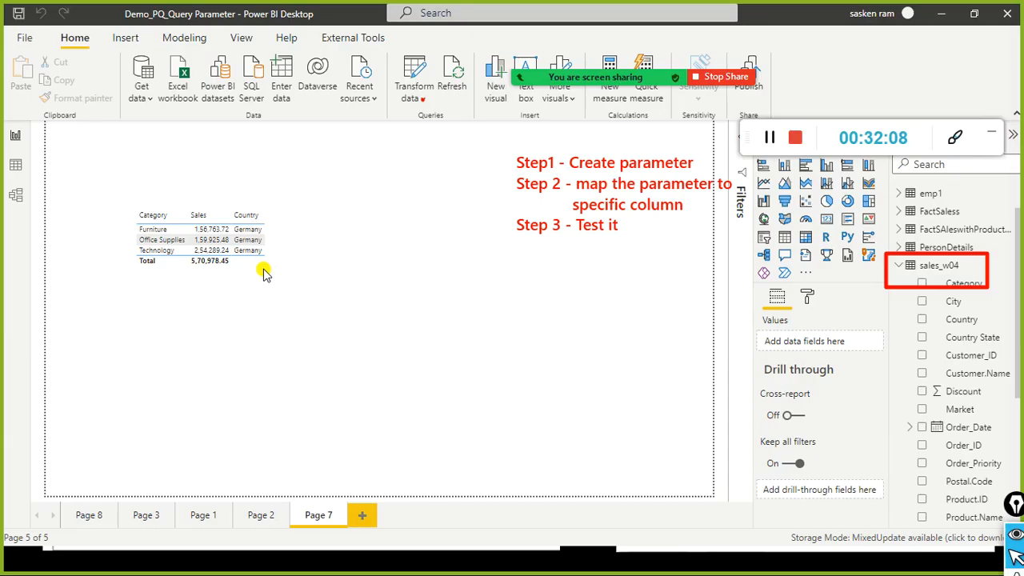
key(alt+Tab)
Step: Sort the dat1 files by Date modified, ending with oldest first
text(dm)
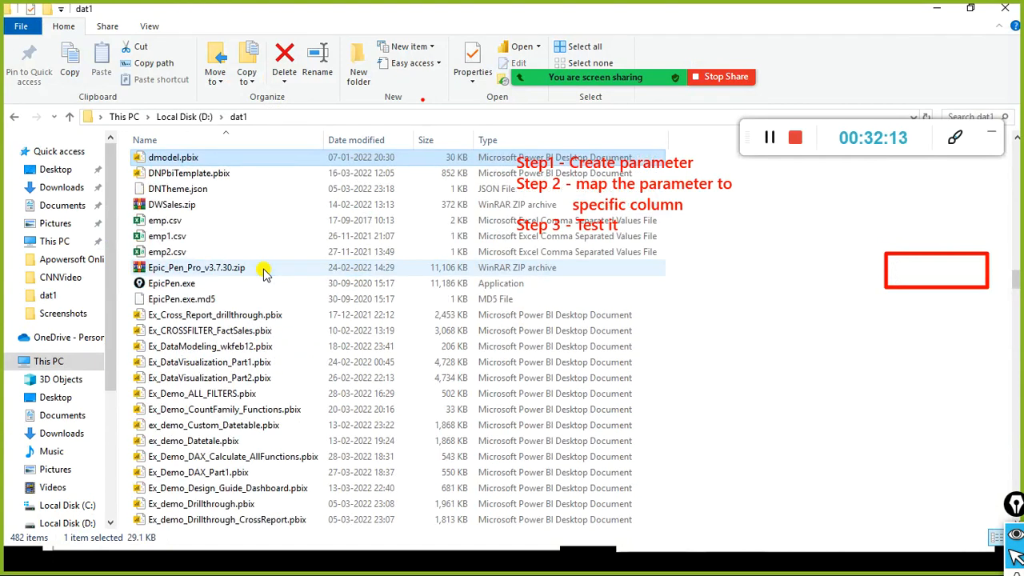
text(q)
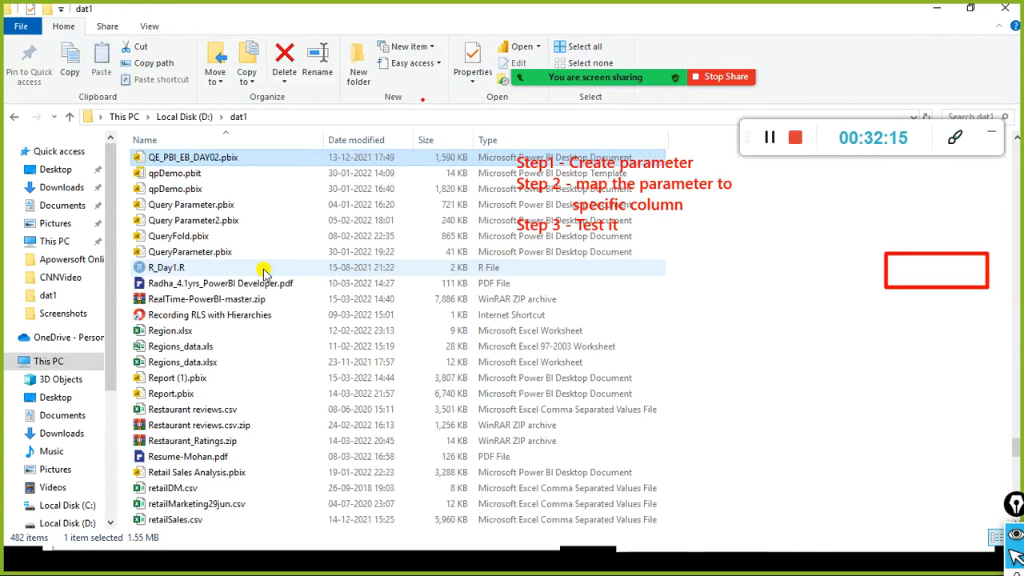
click(362, 142)
scroll(352, 148, up, 5)
click(352, 143)
scroll(342, 162, up, 2)
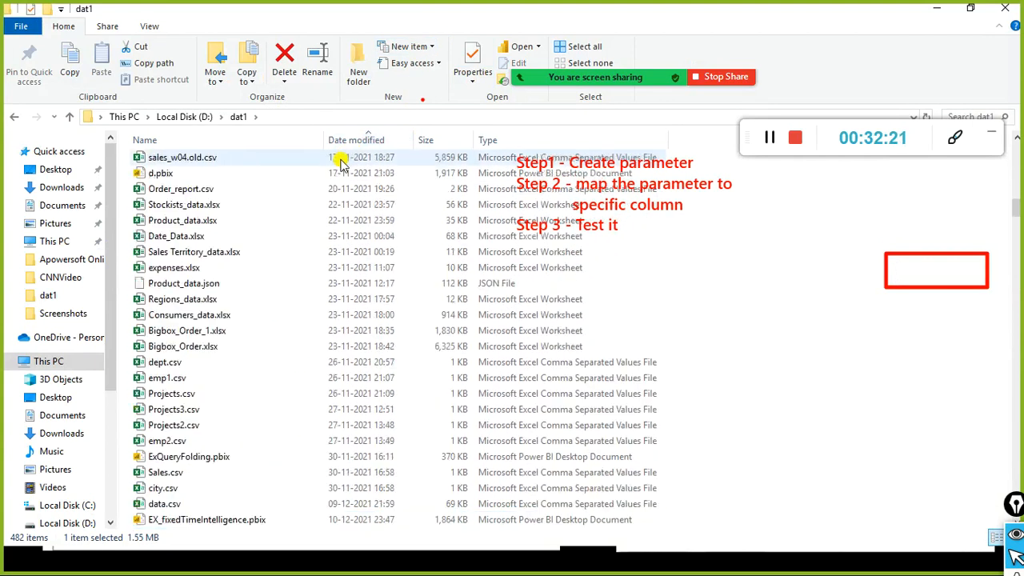
scroll(341, 163, up, 3)
click(390, 133)
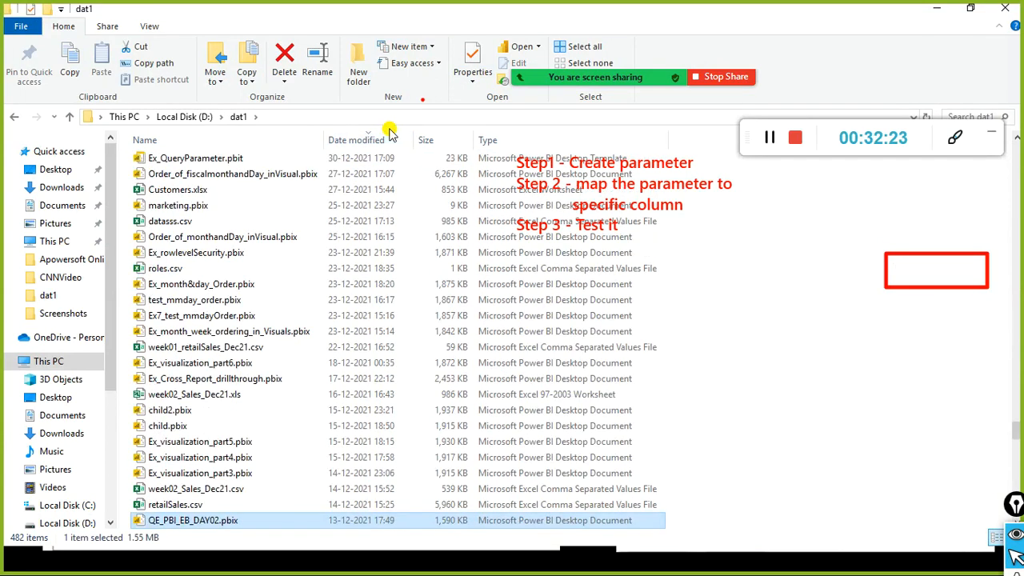
key(ctrl+End)
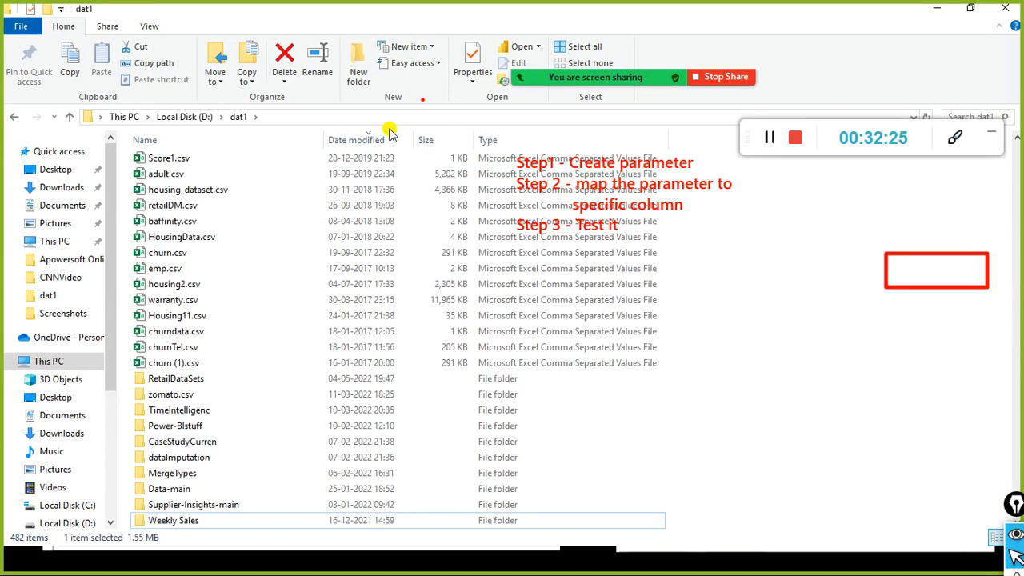
click(374, 138)
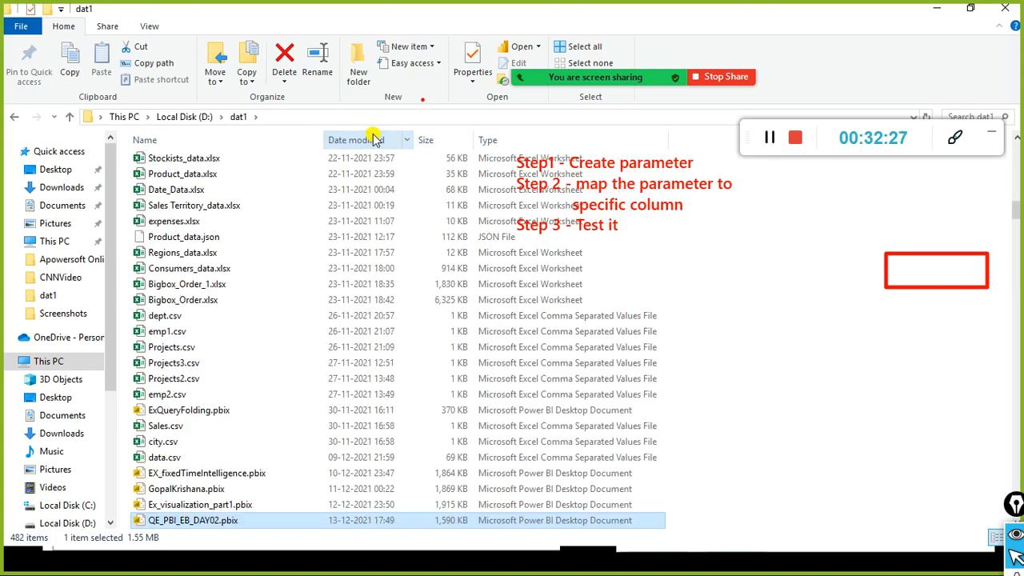
key(ctrl+Home)
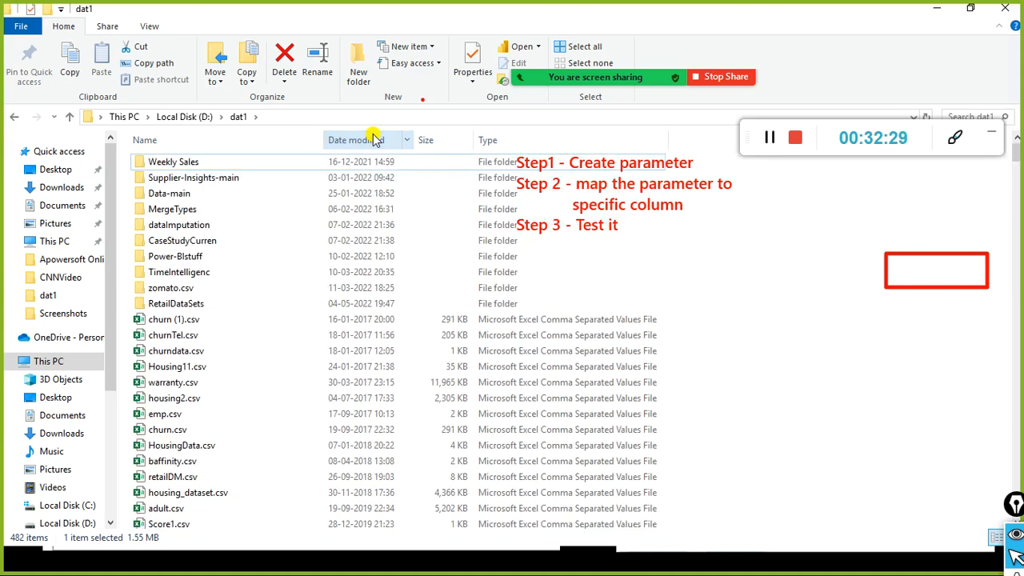
scroll(272, 288, down, 4)
scroll(276, 300, down, 20)
scroll(279, 312, up, 5)
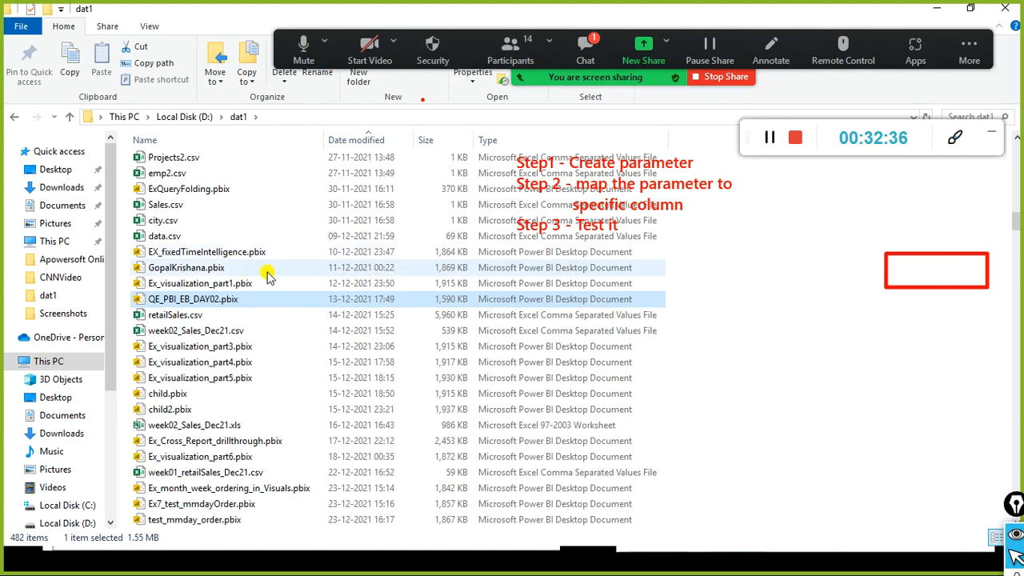
Step: Select Ex_visualization_part1.pbix, check the meeting chat, and return to the Power BI report
click(260, 285)
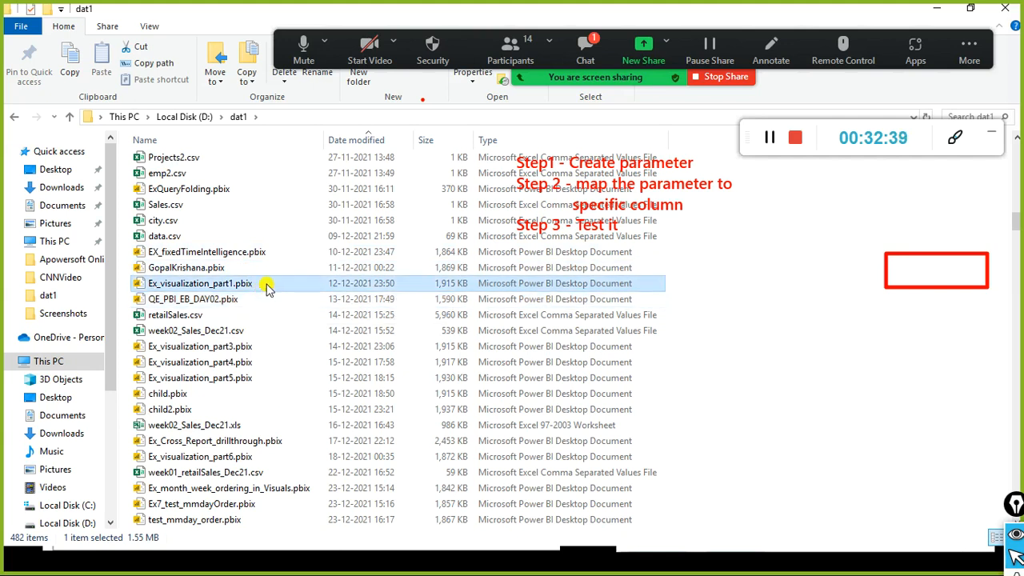
scroll(294, 264, up, 1)
click(585, 50)
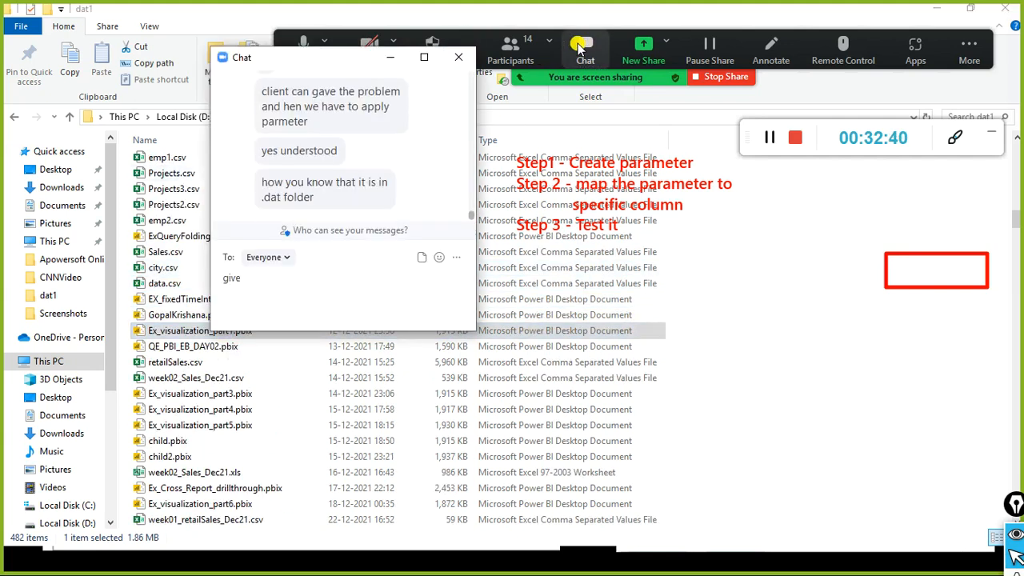
click(459, 56)
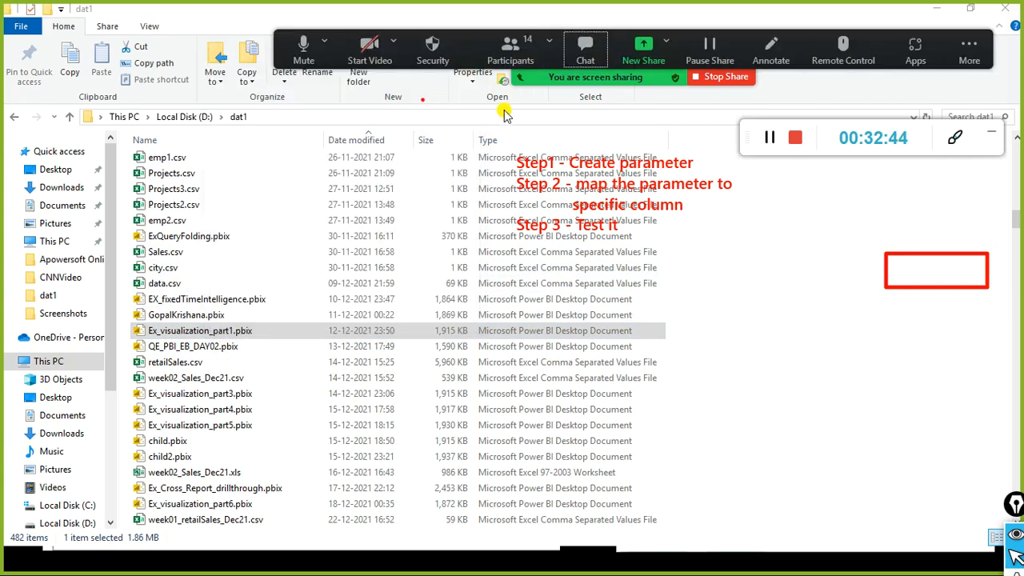
click(585, 50)
scroll(419, 156, up, 4)
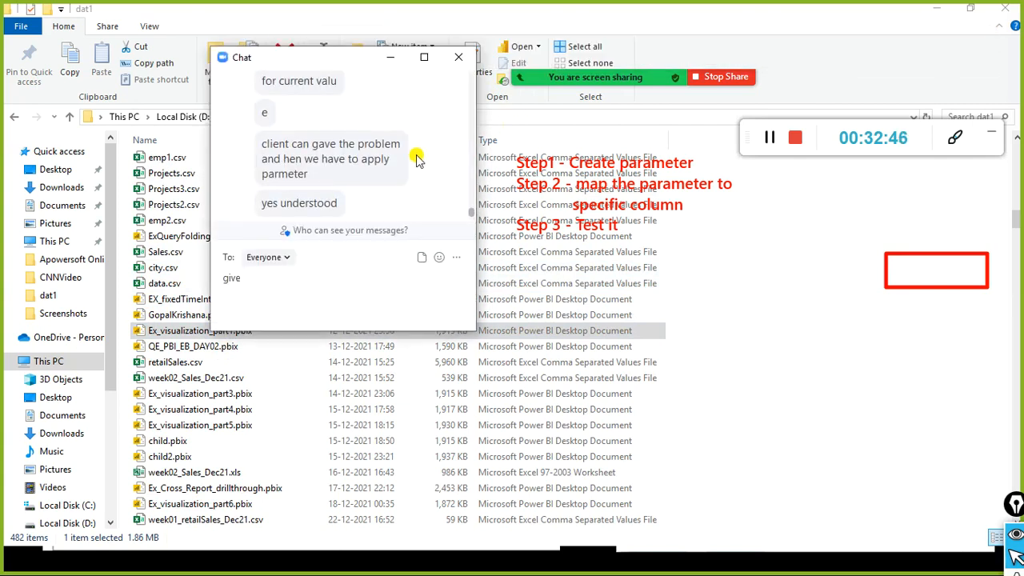
scroll(424, 151, up, 2)
scroll(424, 150, down, 5)
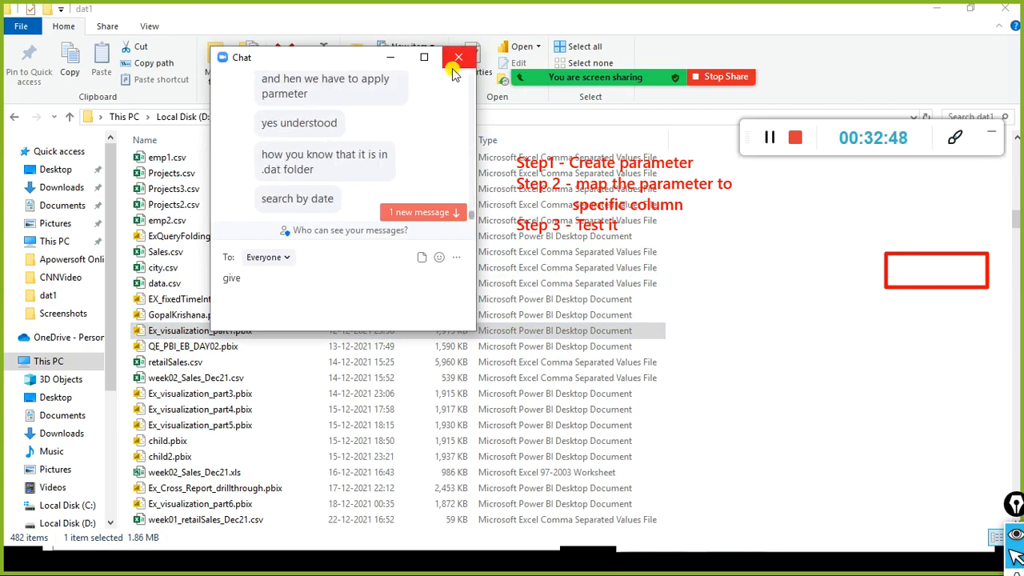
click(458, 57)
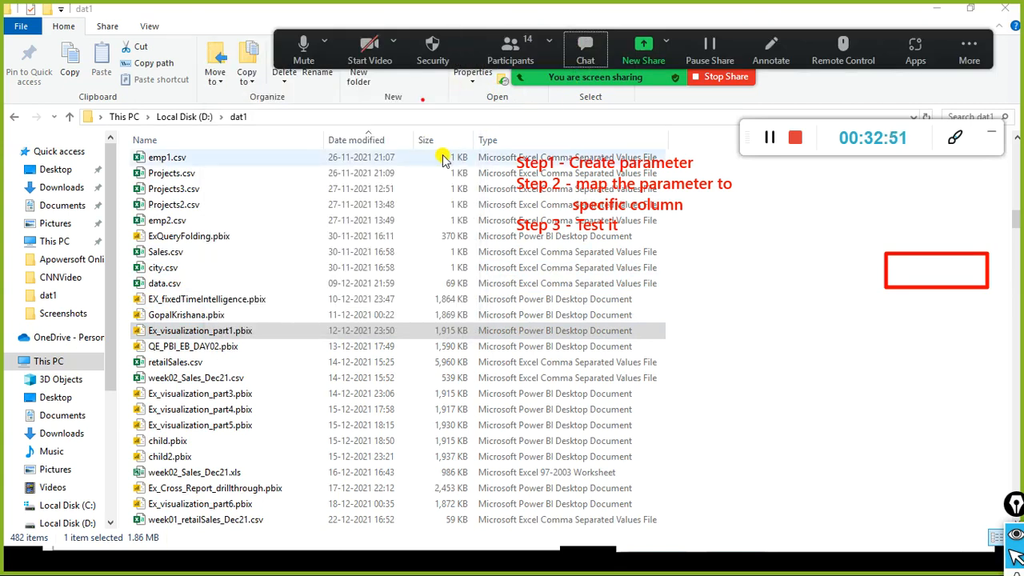
scroll(293, 229, up, 2)
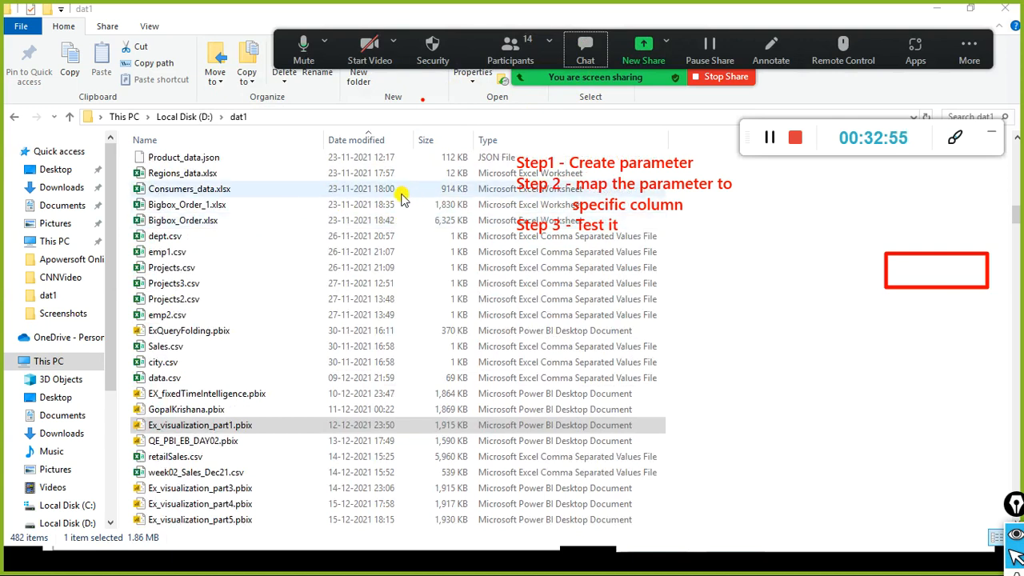
key(alt+Tab)
key(alt+Tab)
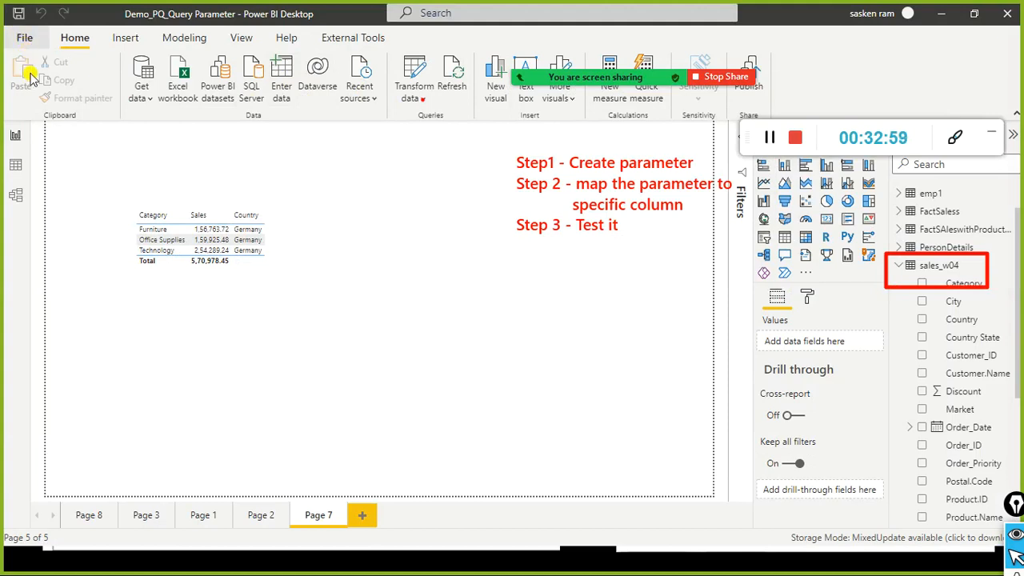
Step: Save the report over the existing Demo_PQ_Query Parameter.pbix in dat1, confirming the replacement
click(25, 37)
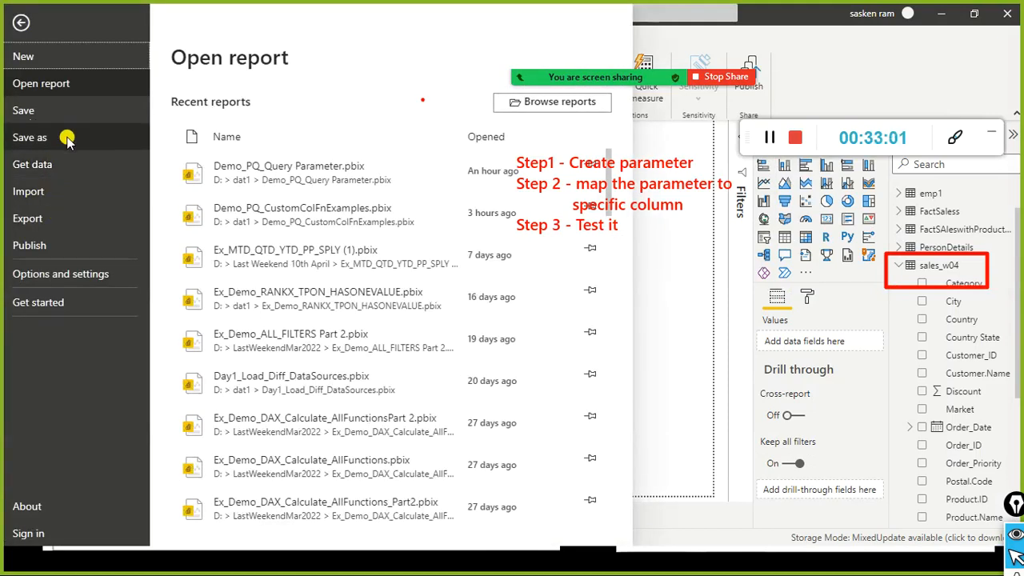
key(Escape)
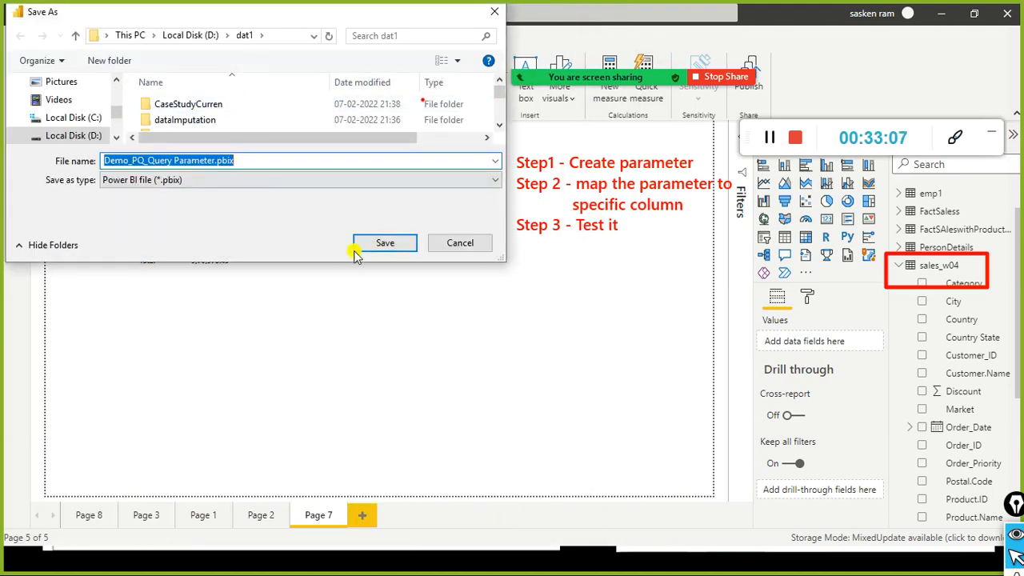
click(391, 248)
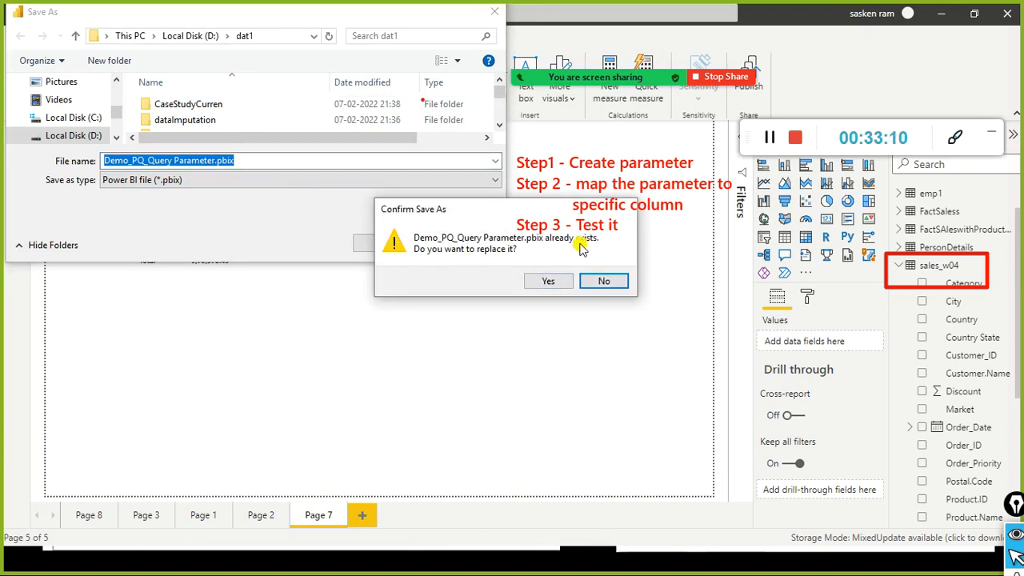
click(547, 281)
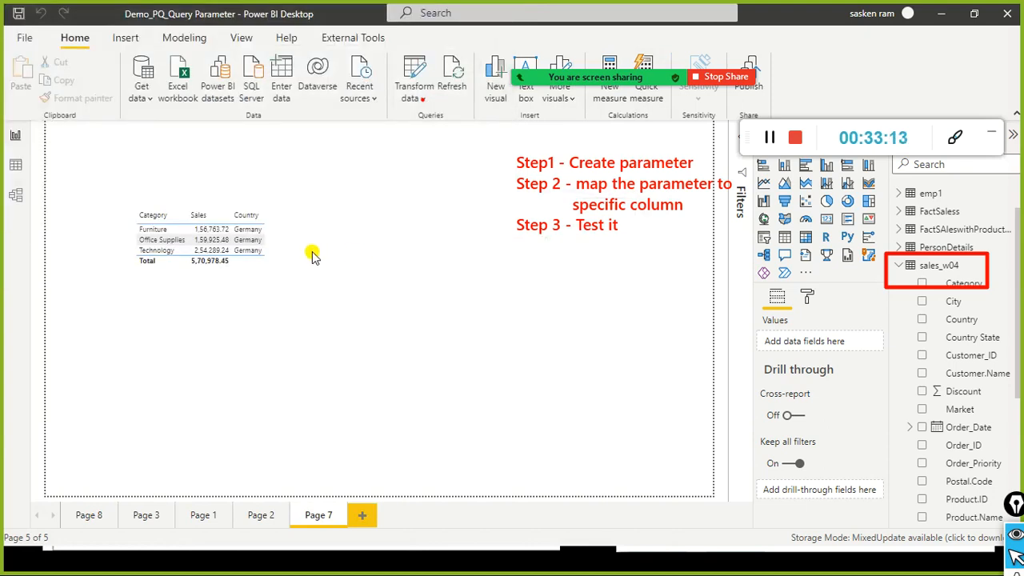
key(alt+Tab)
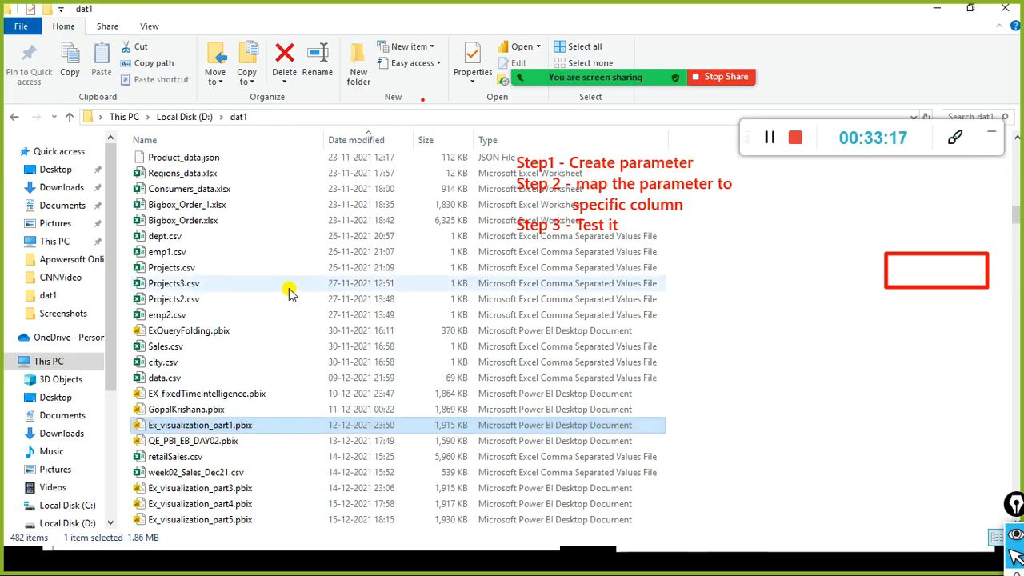
Step: Switch to the dat1 folder window and select emp1.csv
key(alt+Tab)
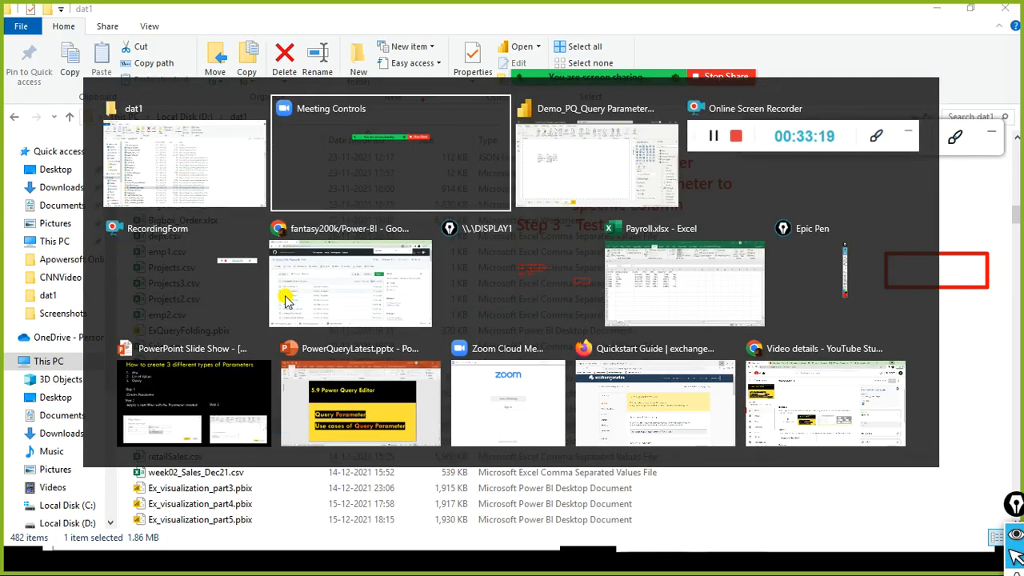
key(Tab)
key(alt+Tab)
click(273, 253)
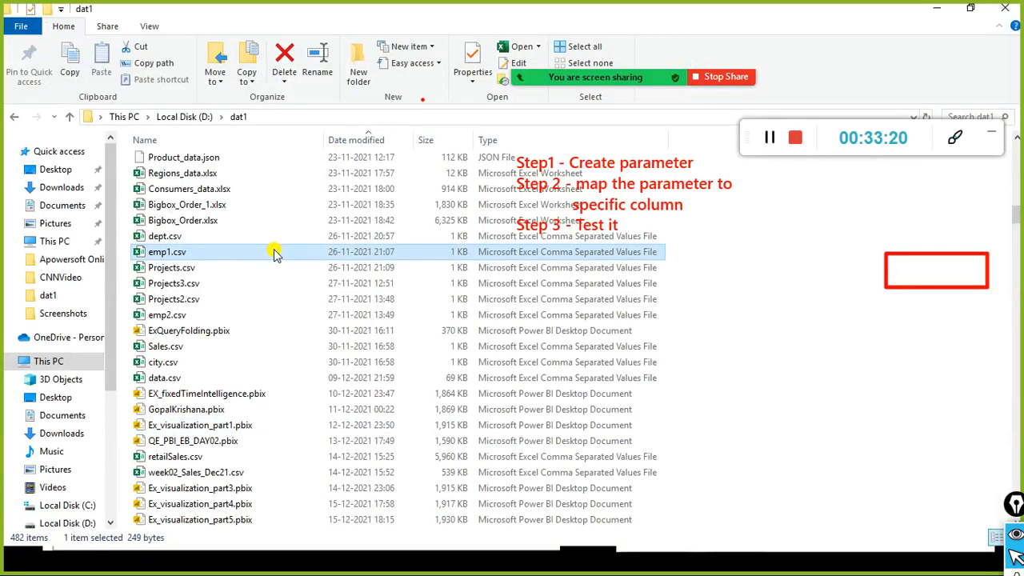
text(de)
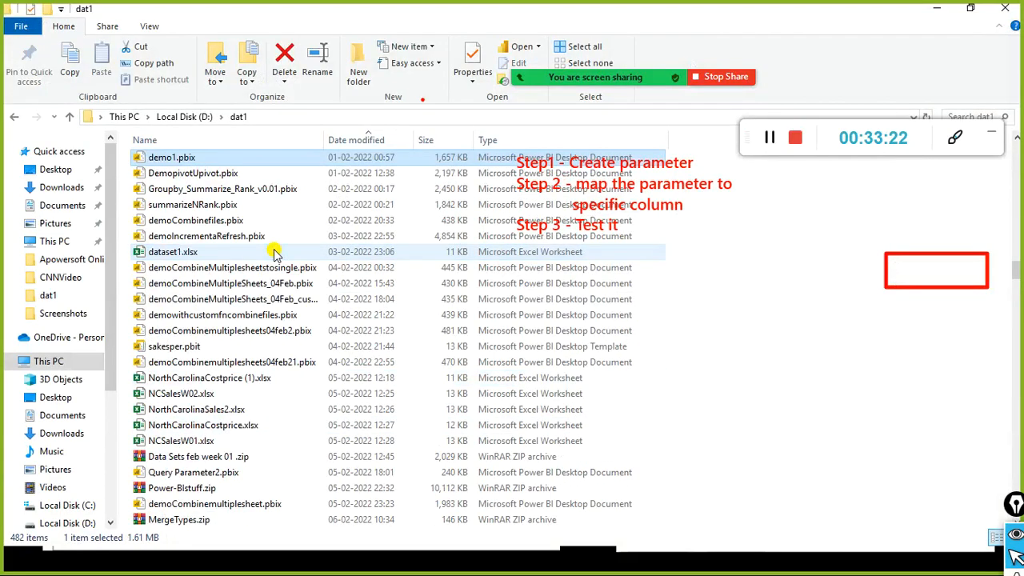
text(mop)
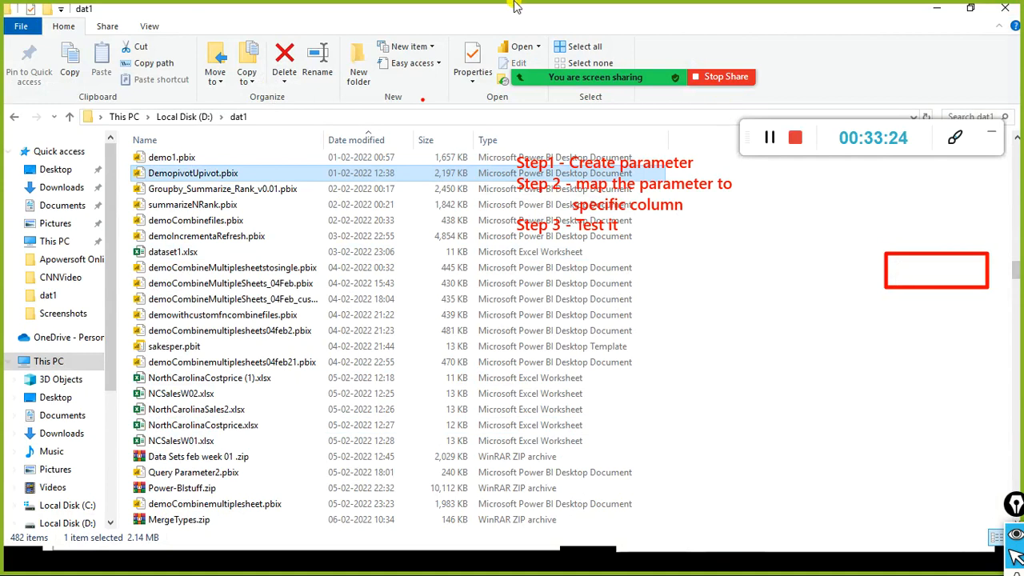
scroll(240, 315, up, 4)
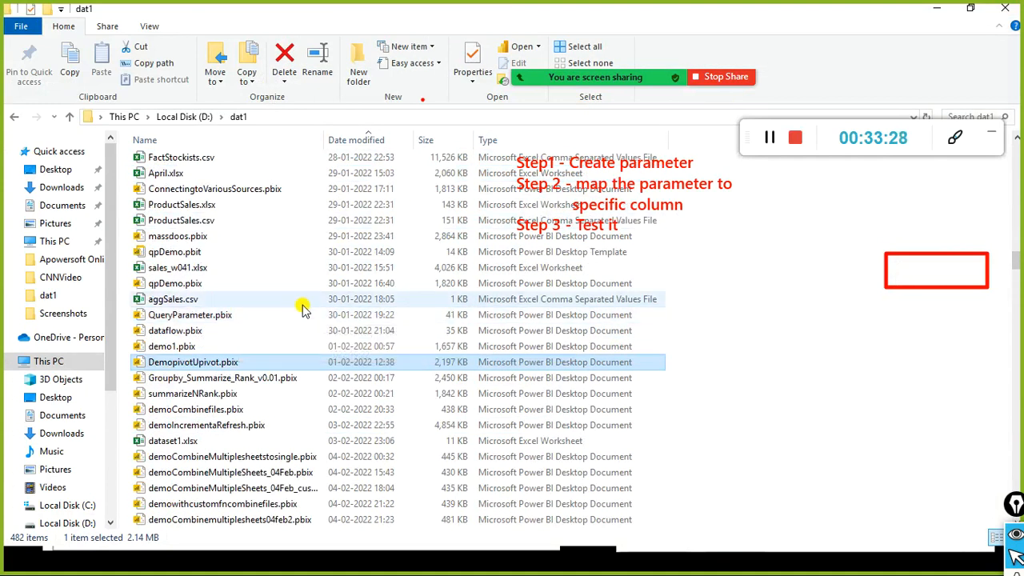
scroll(302, 308, down, 18)
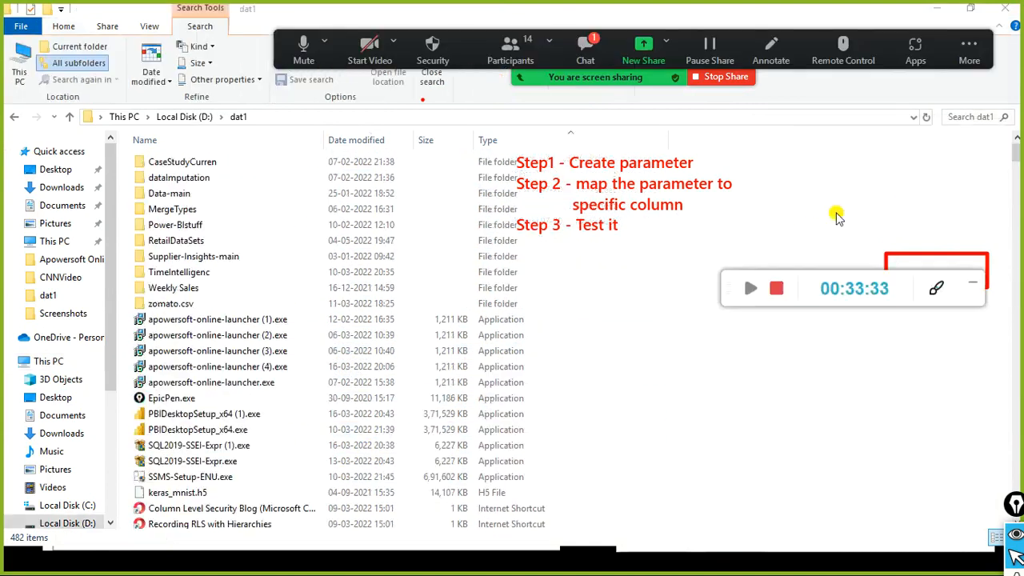
Step: Search the dat1 folder for demo_pq, then return to the Power BI report
click(981, 120)
text(de)
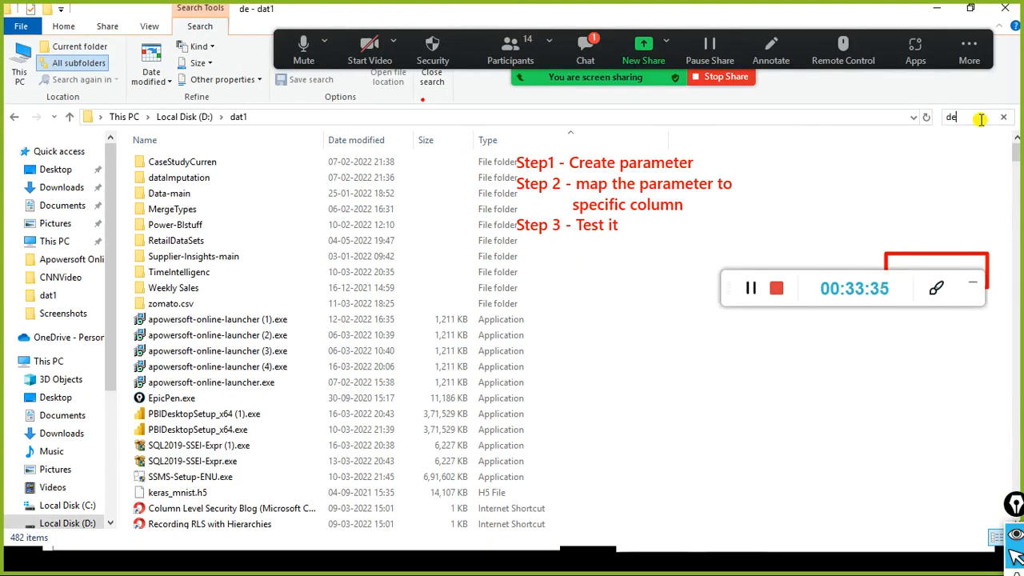
key(alt+Tab)
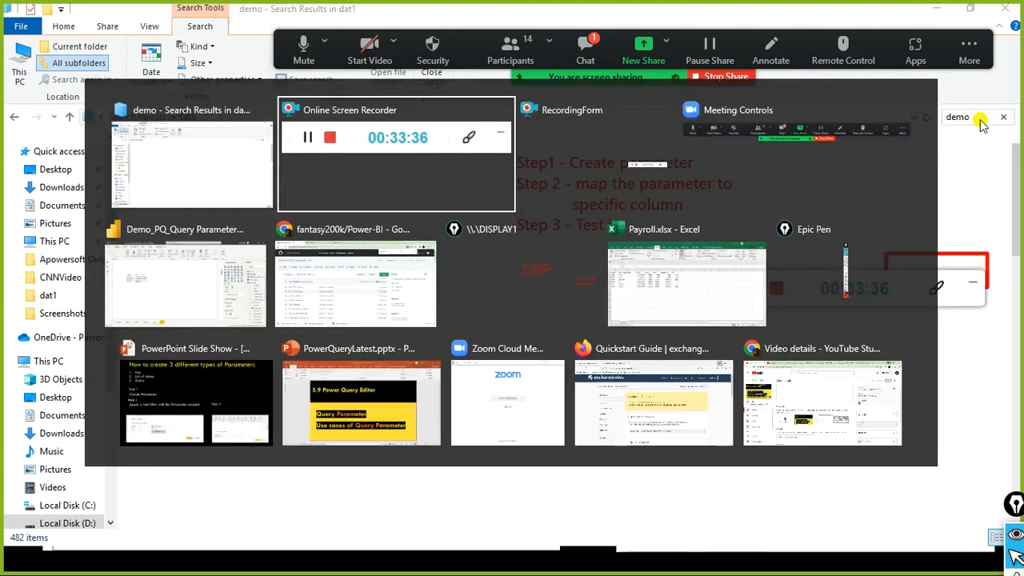
key(alt+Tab)
key(alt+Tab)
key(alt+Tab)
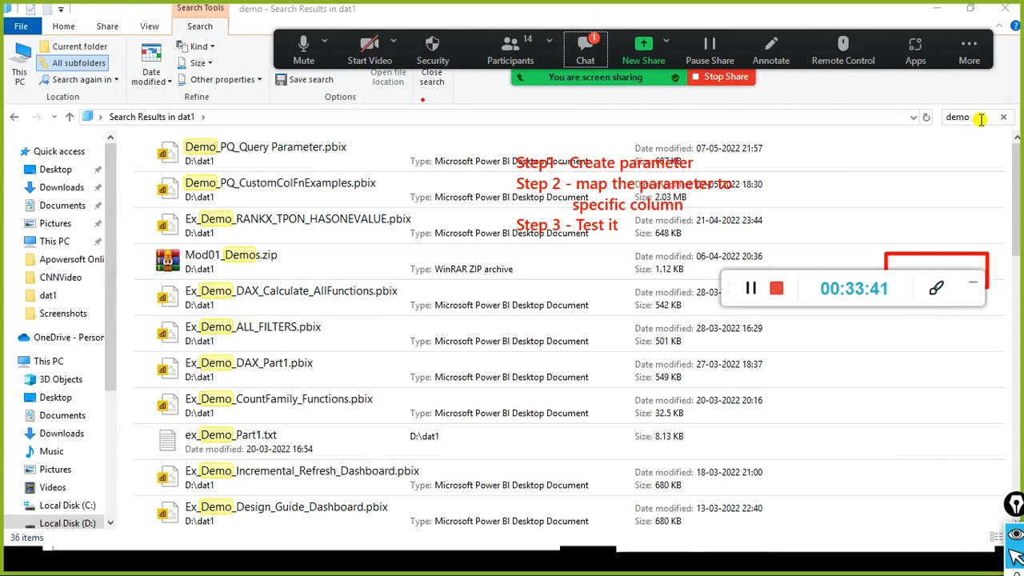
click(981, 119)
text(demo_pq)
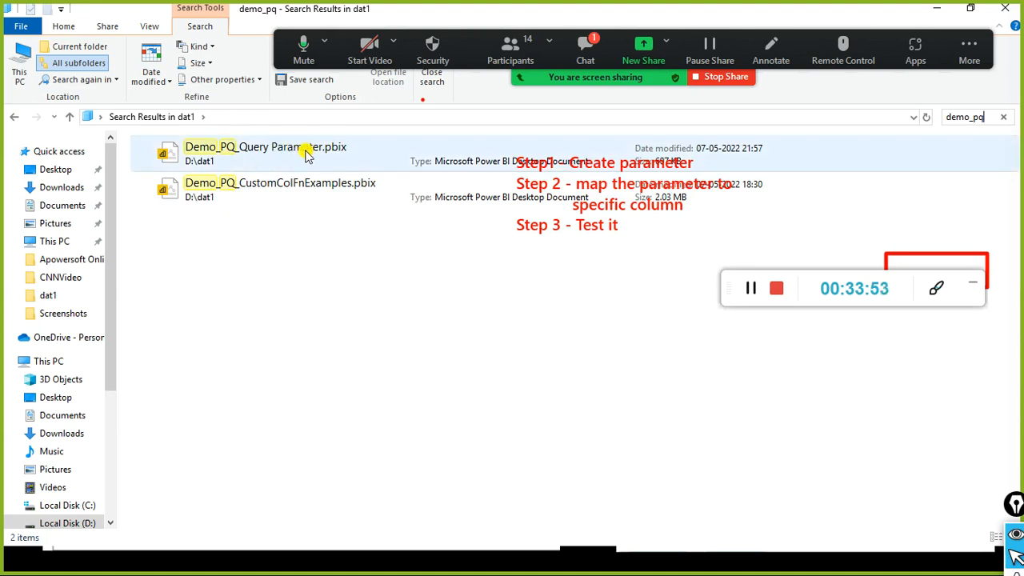
key(alt+Tab)
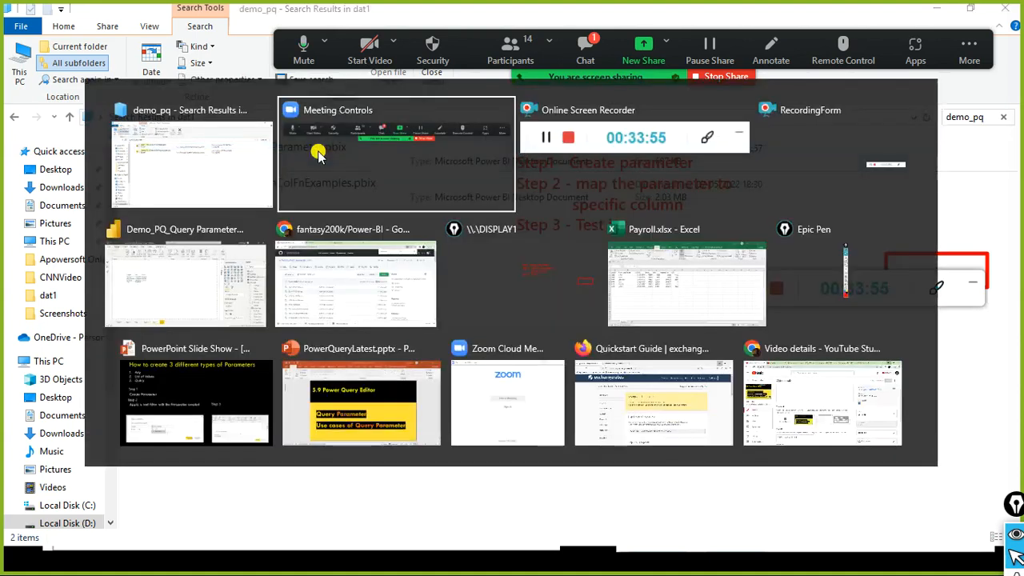
key(alt+Tab)
key(alt+Tab)
key(alt+Tab)
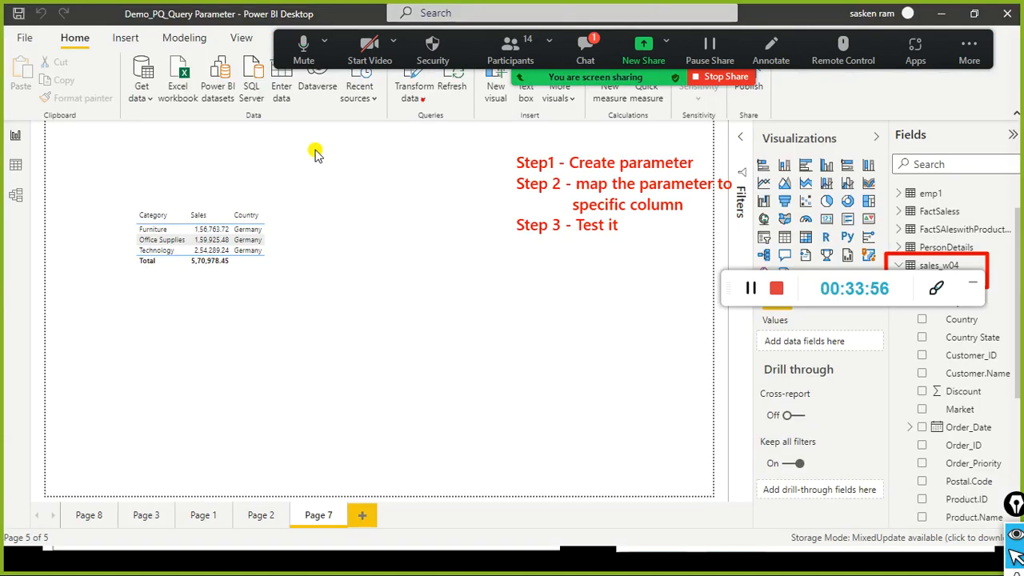
Step: Glance at the demo_pq search results in File Explorer and come back to Power BI
click(24, 38)
click(24, 32)
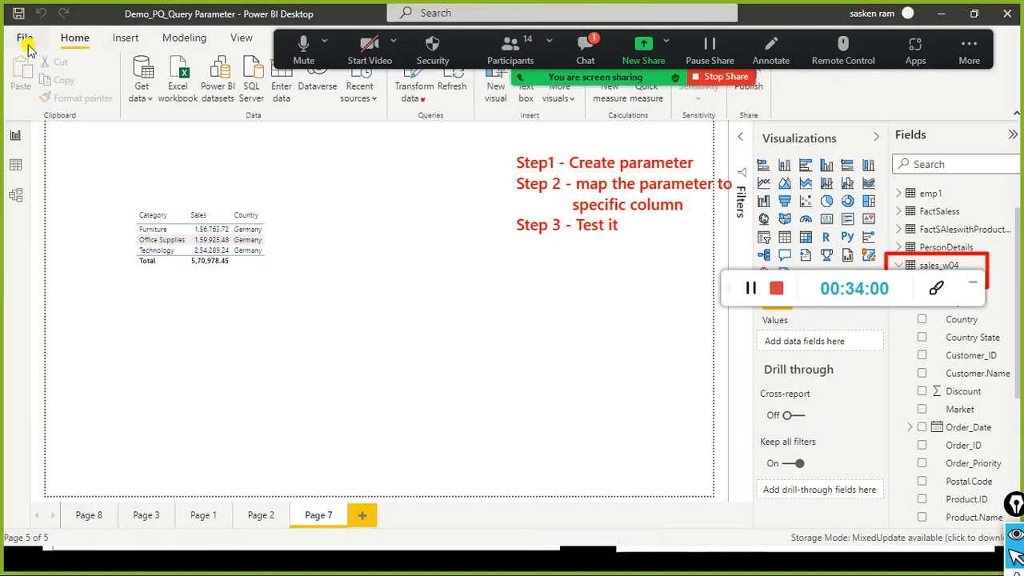
key(alt+Tab)
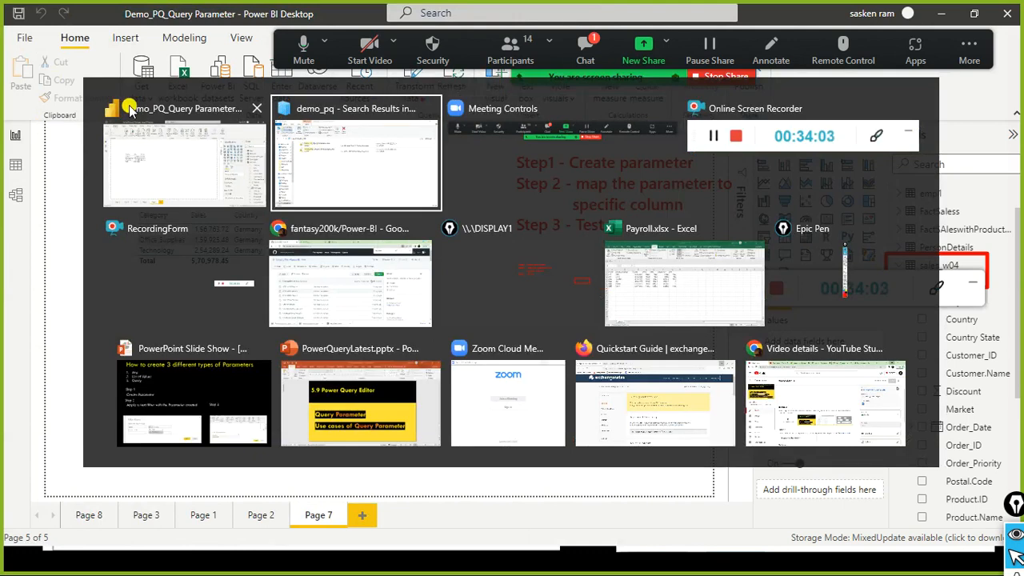
click(350, 118)
key(alt+Tab)
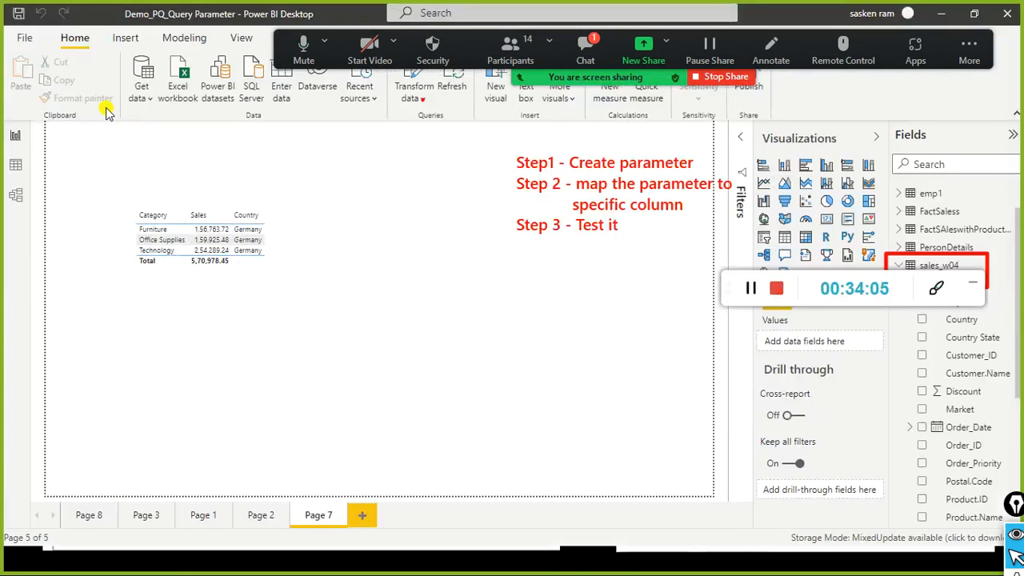
Step: Export the report as a Power BI template with an empty description, saving the .pbit in dat1
click(24, 36)
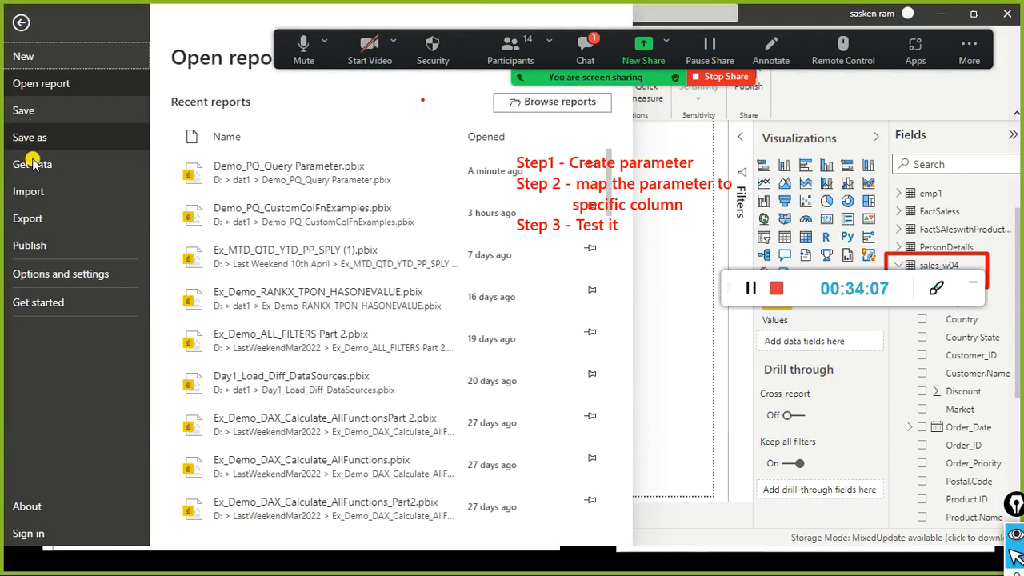
click(31, 217)
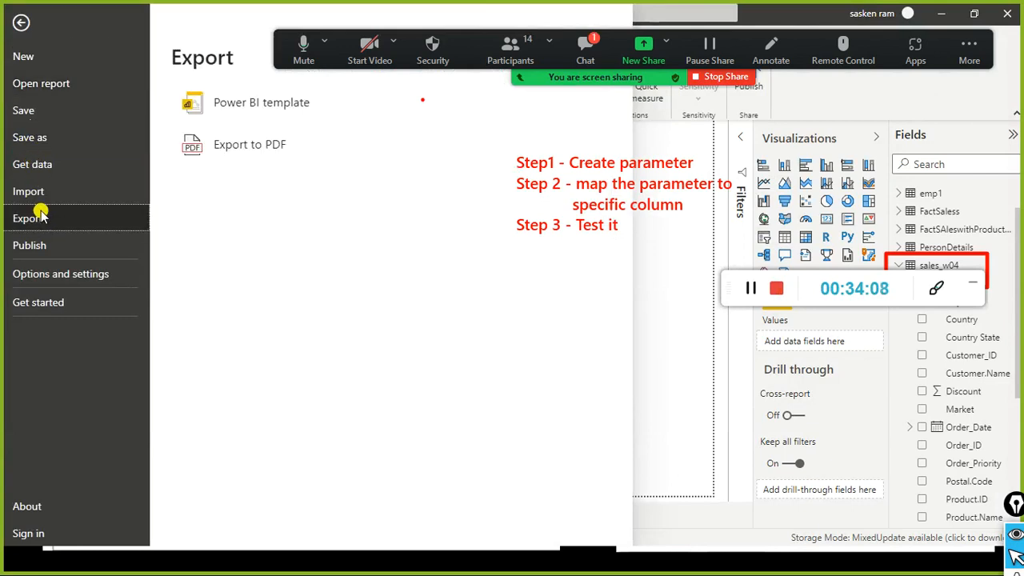
click(270, 114)
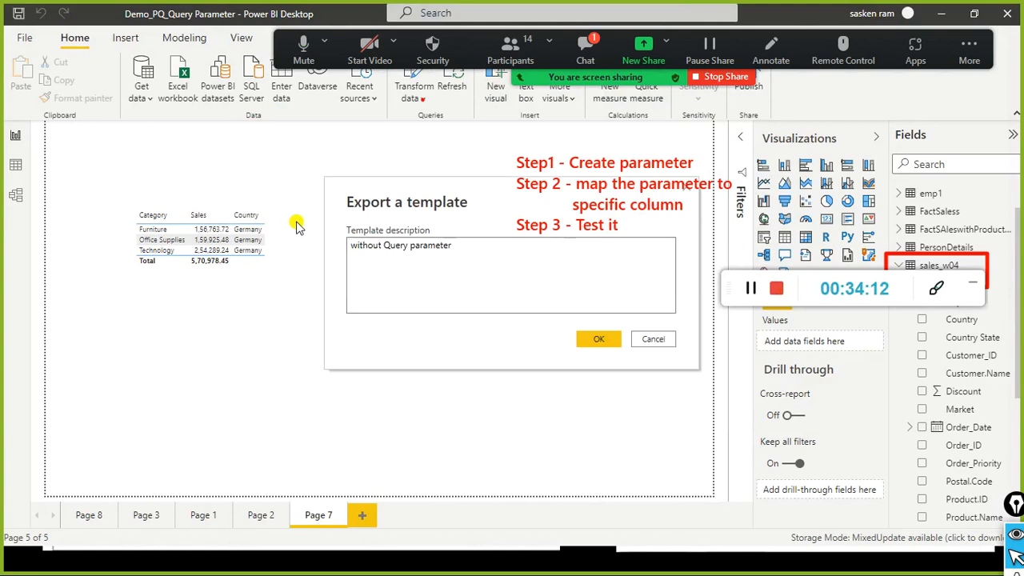
click(612, 340)
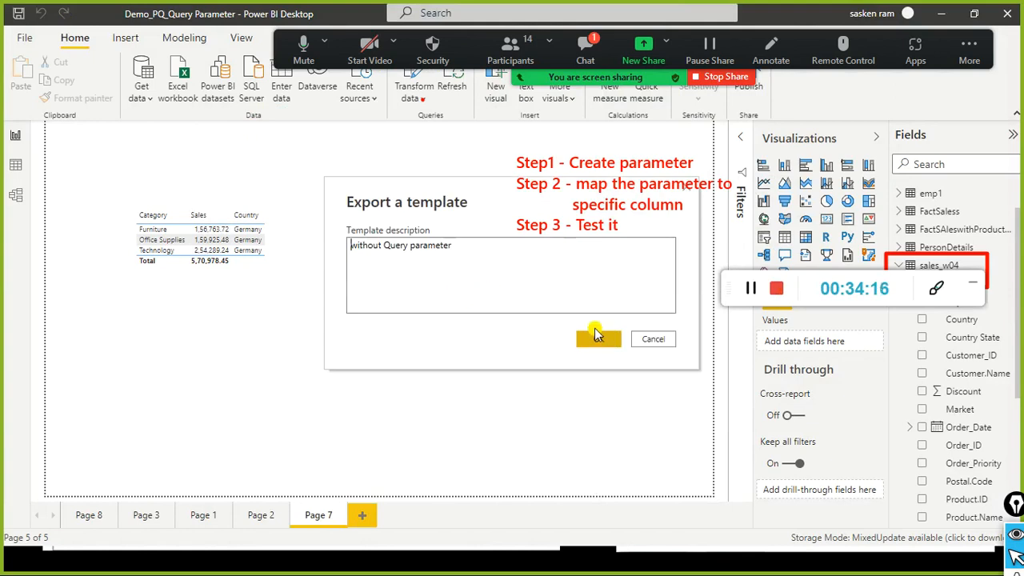
drag(449, 184, 336, 209)
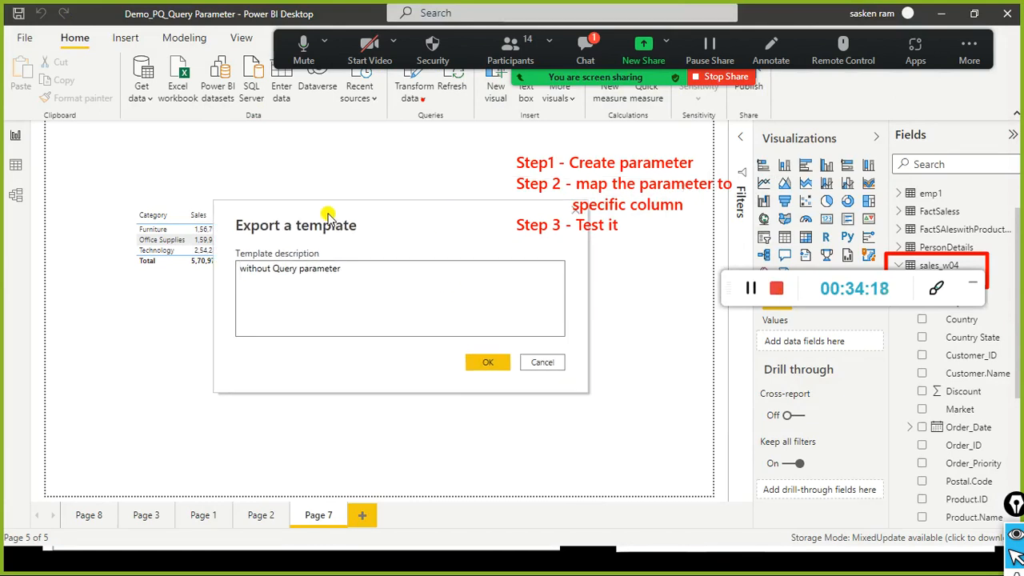
double_click(319, 275)
drag(316, 280, 217, 276)
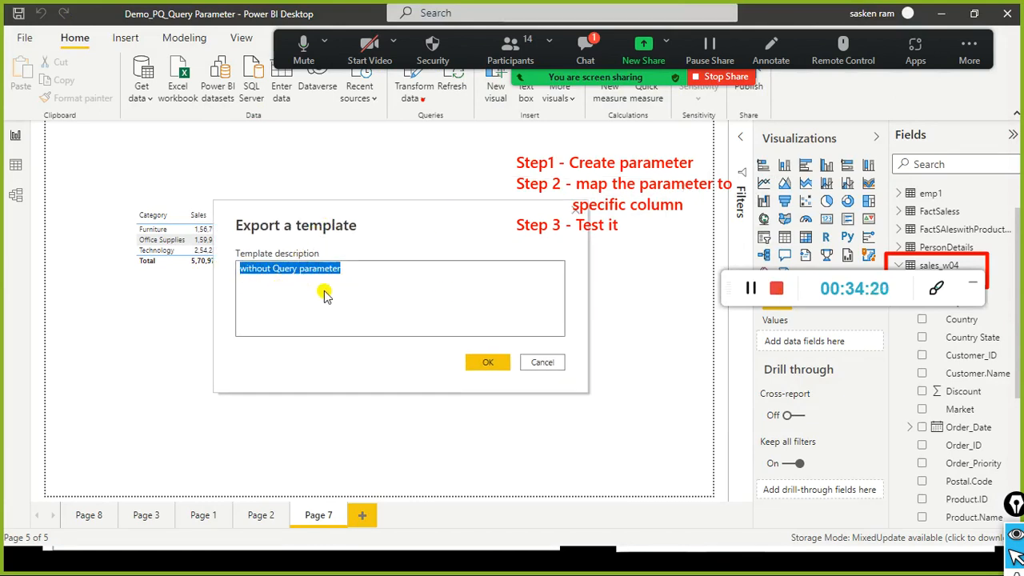
key(BackSpace)
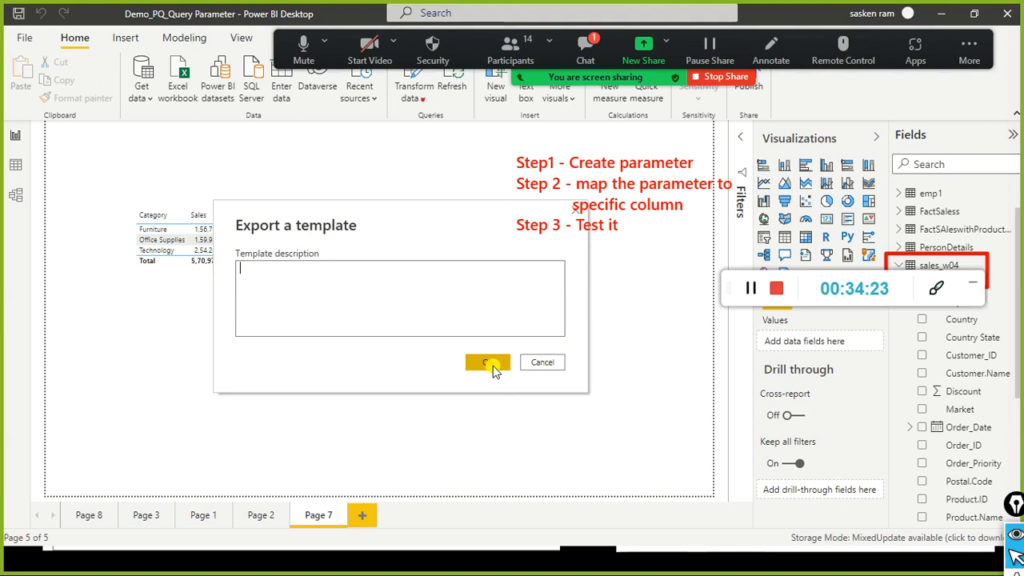
click(491, 364)
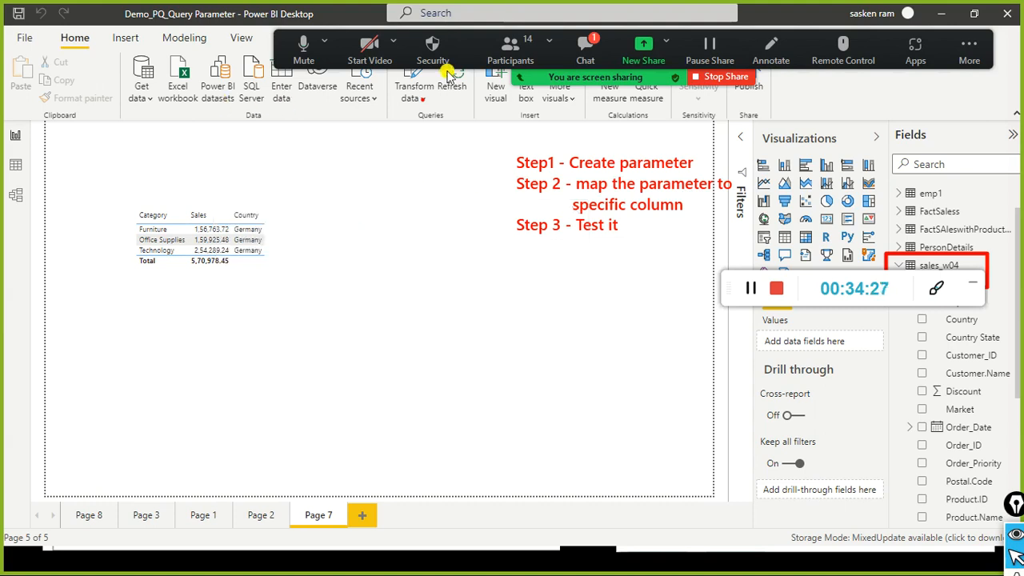
key(alt+Tab)
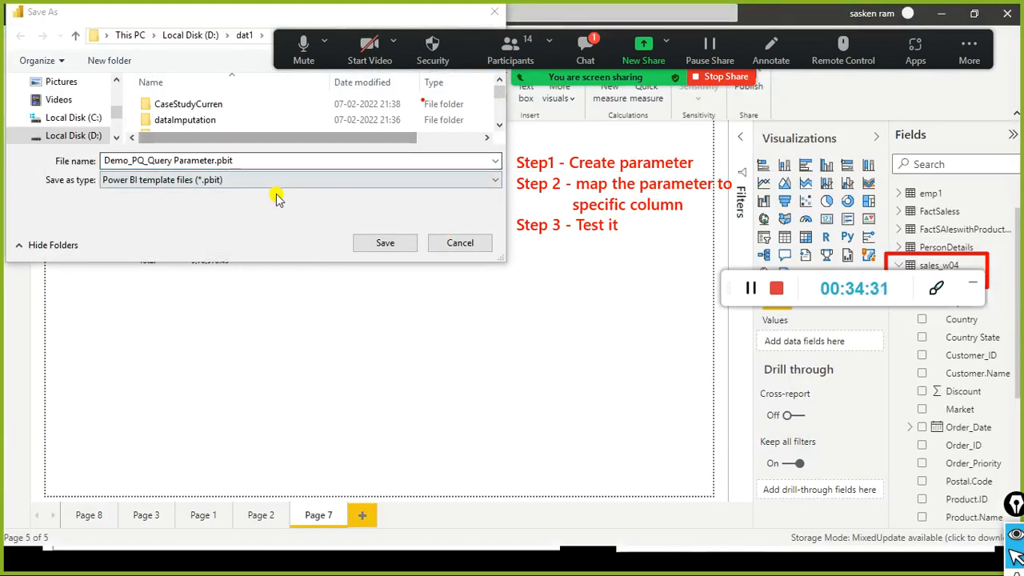
click(374, 245)
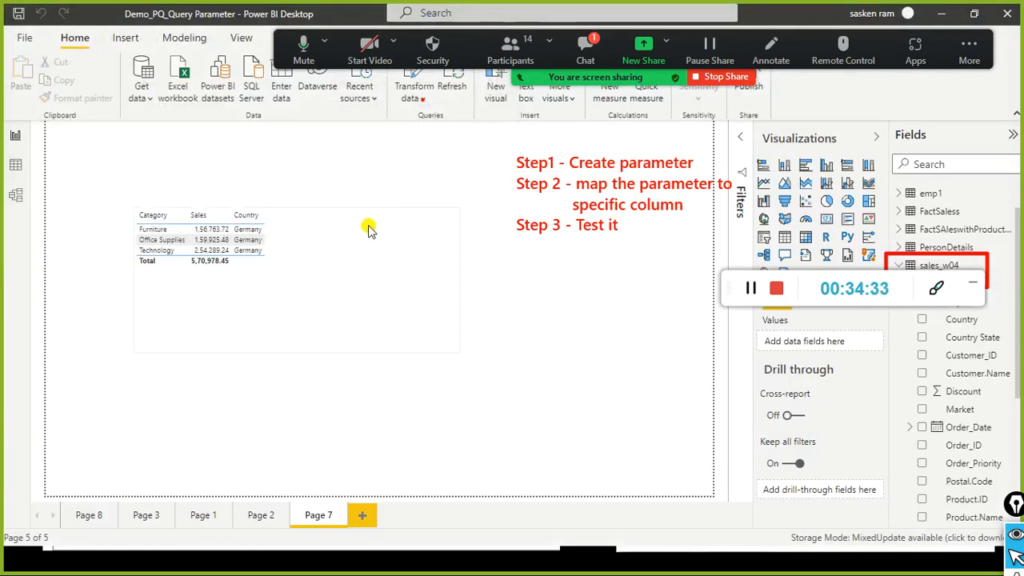
Step: Change the dat1 search term to demo_pq* so the new .pbit template appears
key(alt+Tab)
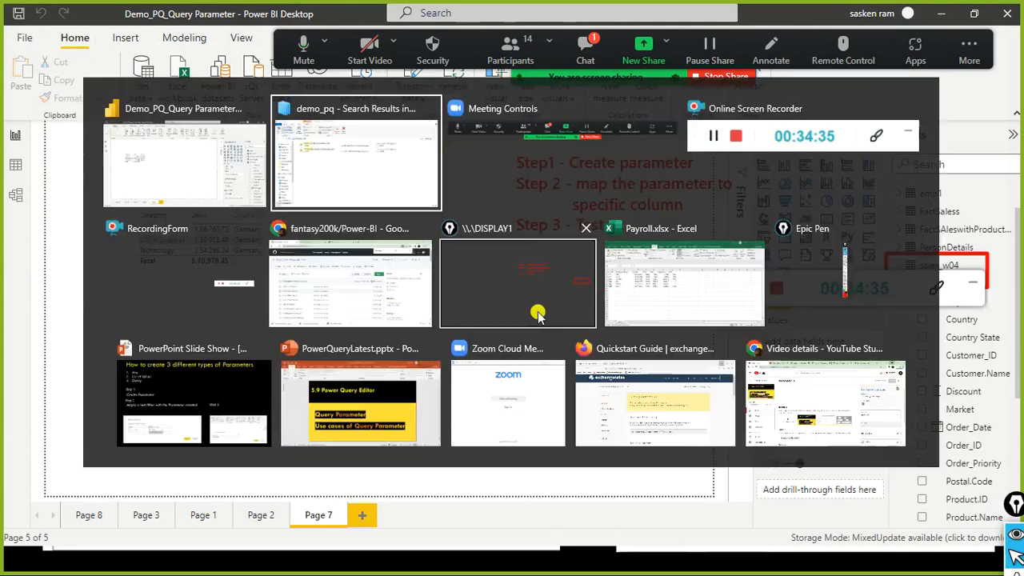
click(990, 118)
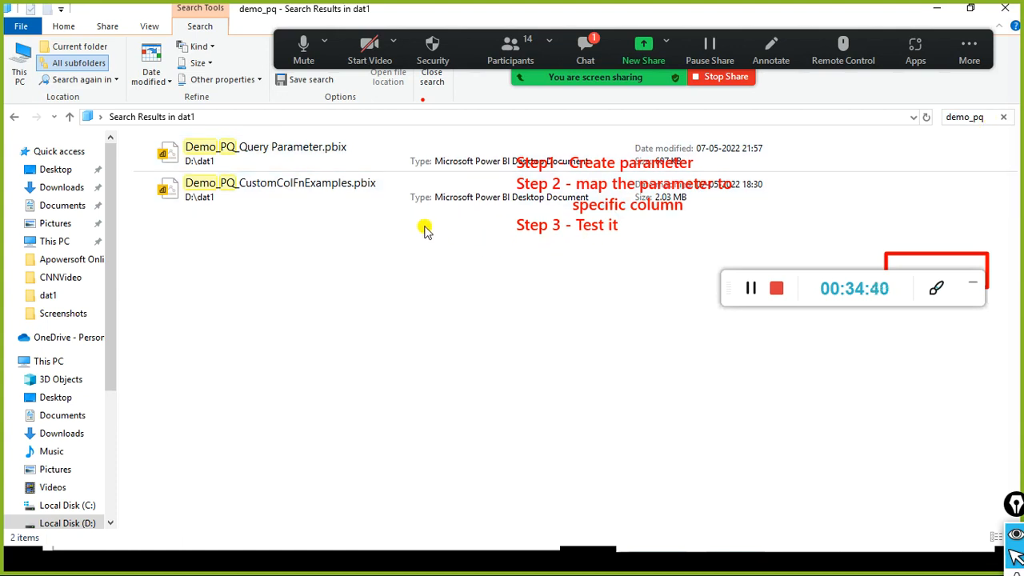
key(alt+Tab)
key(alt+Tab)
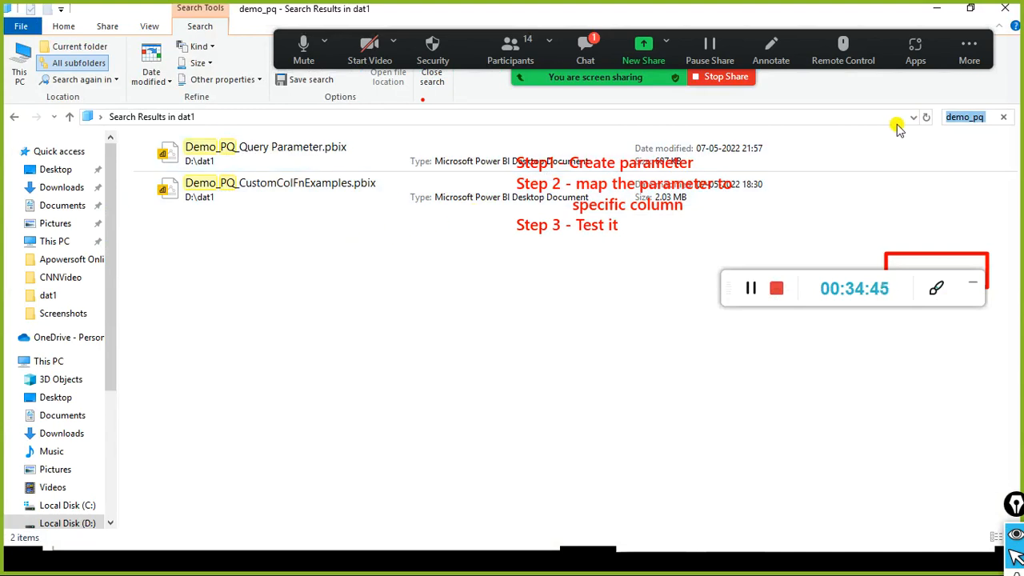
click(992, 117)
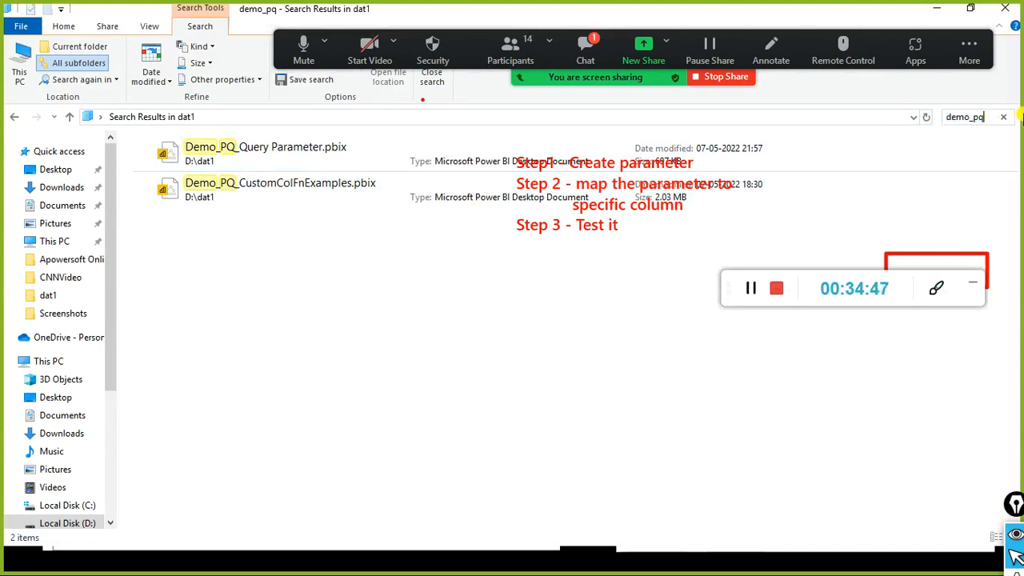
text(*)
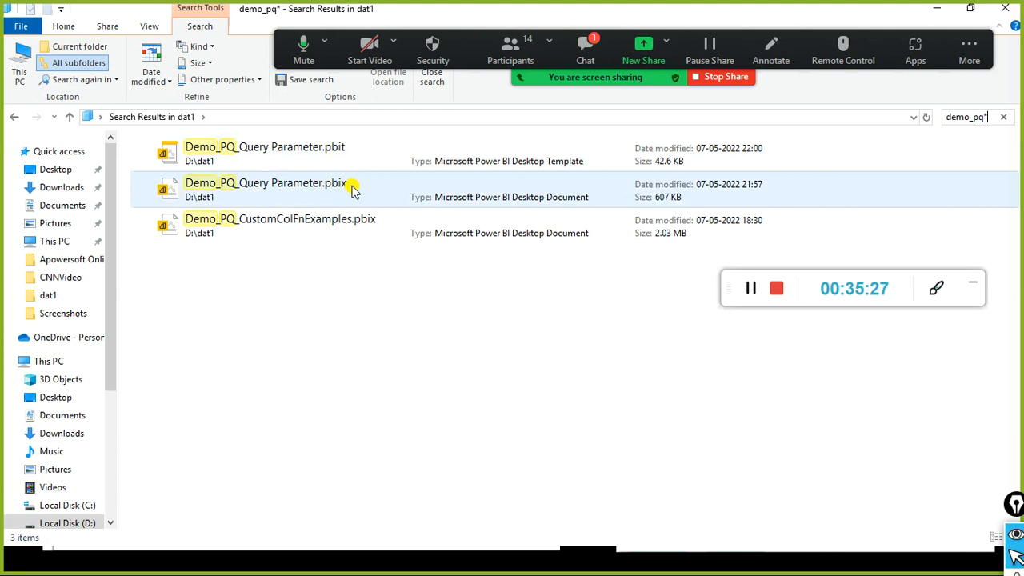
Step: Review the model diagram with sales_w04 and FactSAleswithProduct, then return to File Explorer
double_click(354, 189)
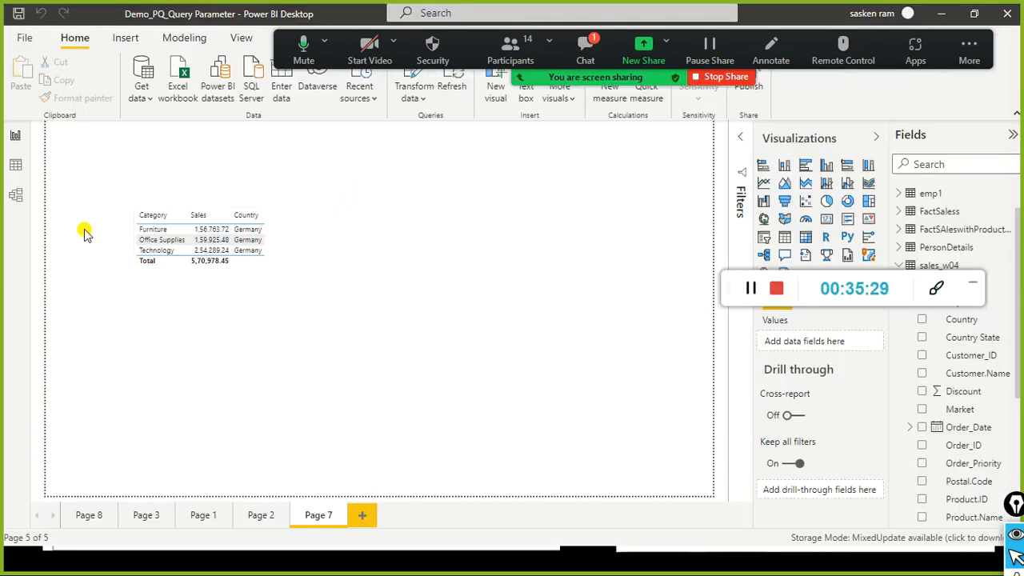
click(16, 202)
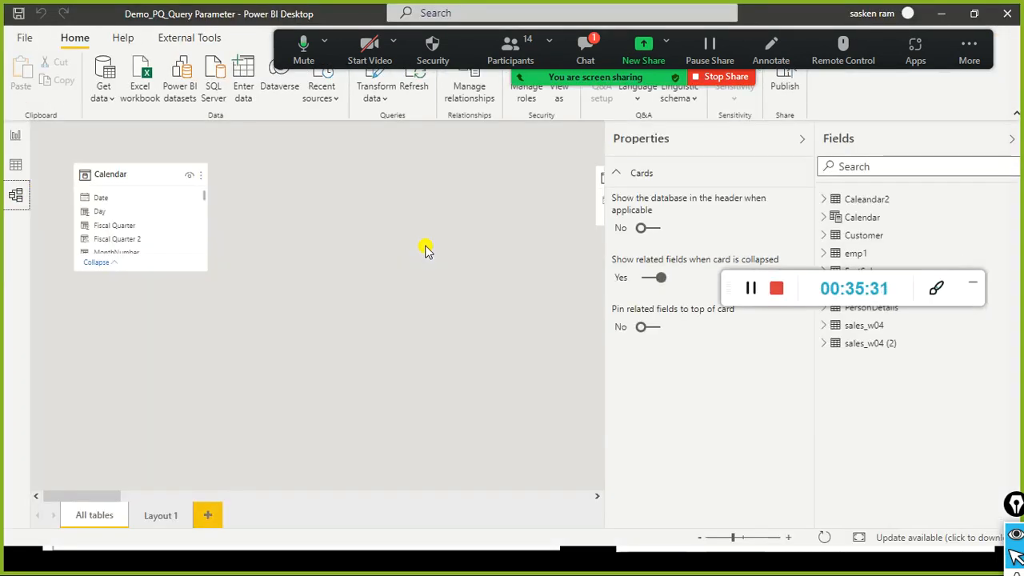
drag(99, 496, 256, 507)
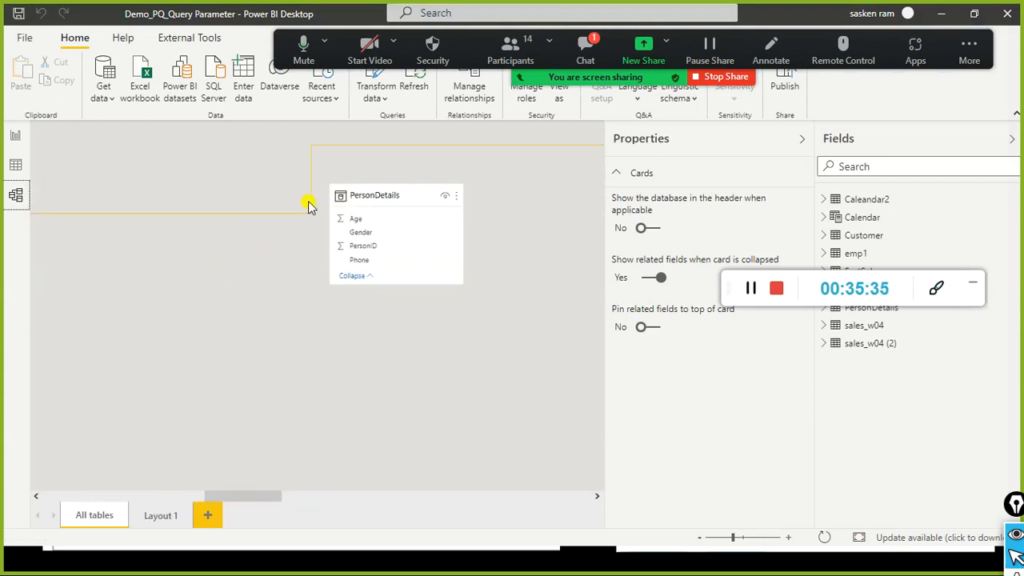
drag(254, 496, 490, 468)
key(alt+Tab)
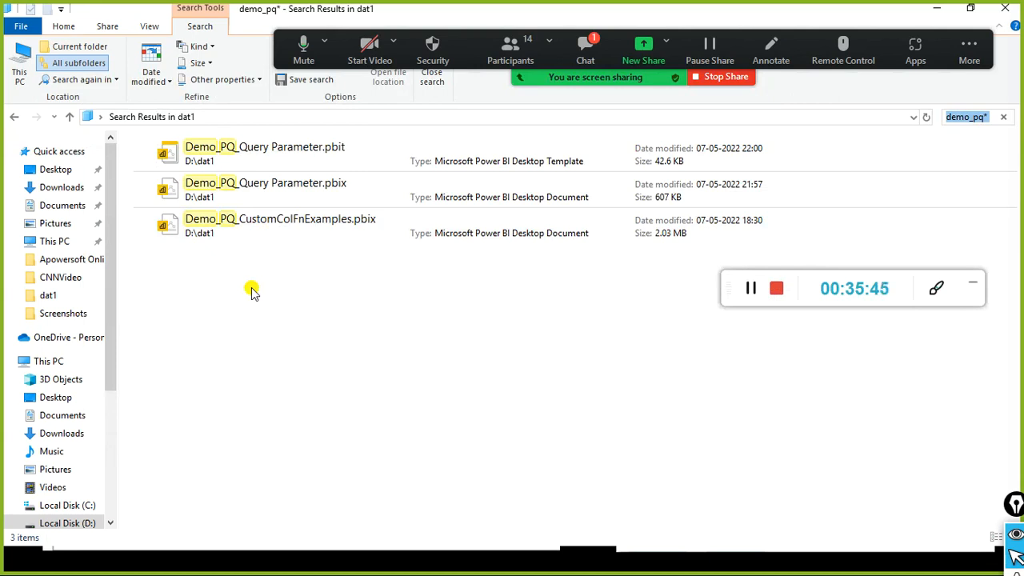
key(alt+Tab)
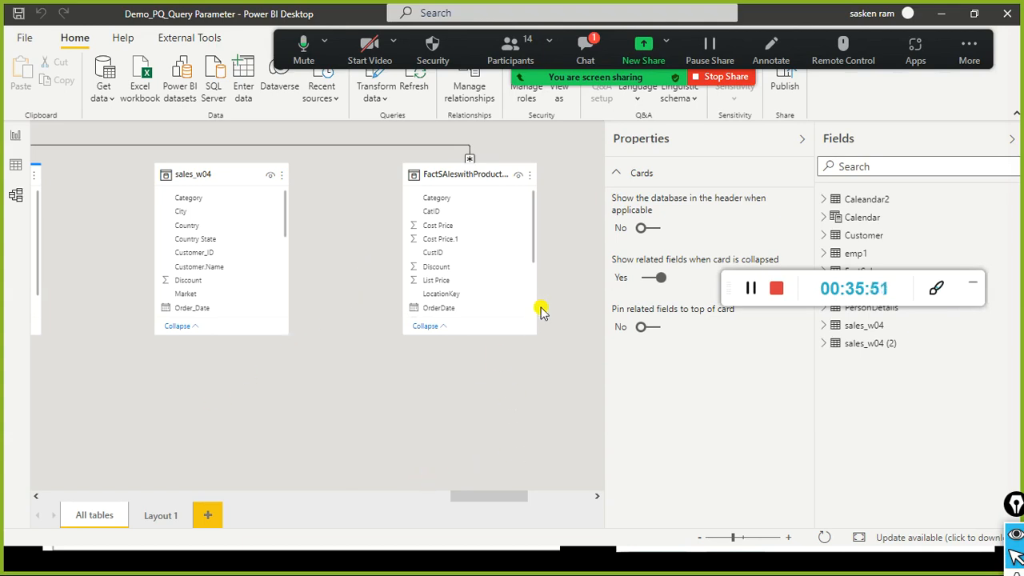
key(alt+Tab)
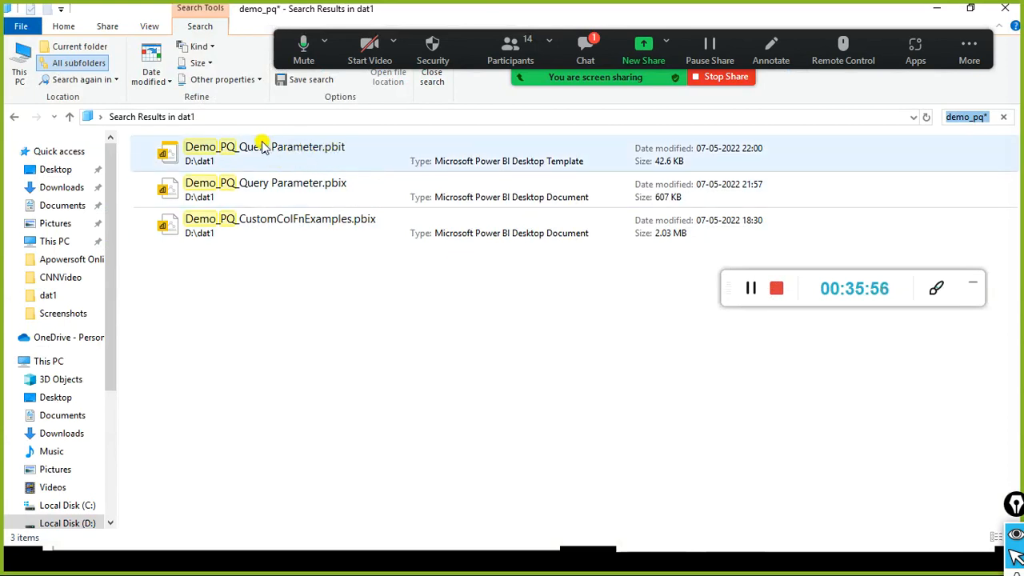
Step: Launch Demo_PQ_Query Parameter.pbit from the search results so Power BI Desktop starts loading it
click(238, 144)
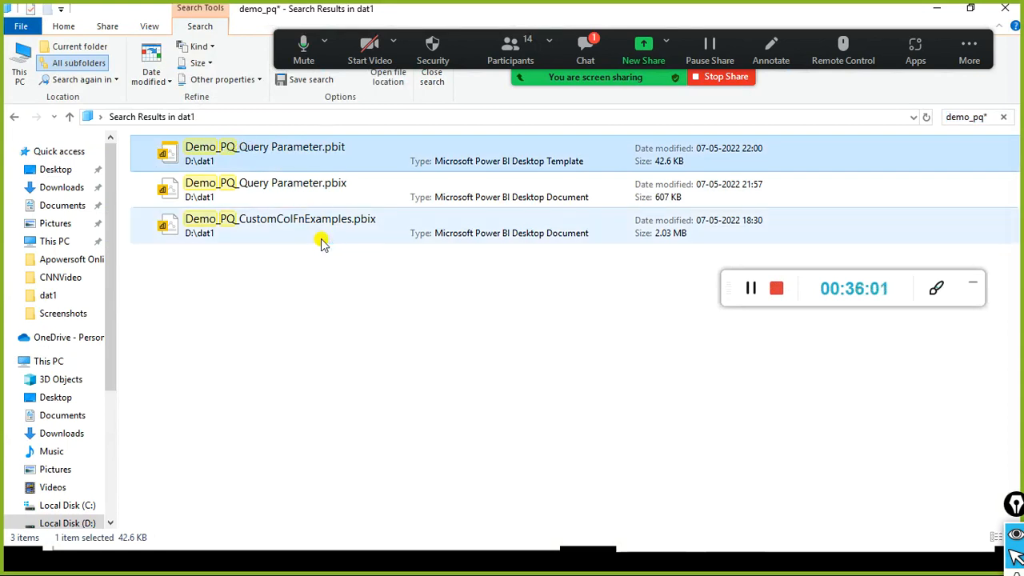
double_click(280, 148)
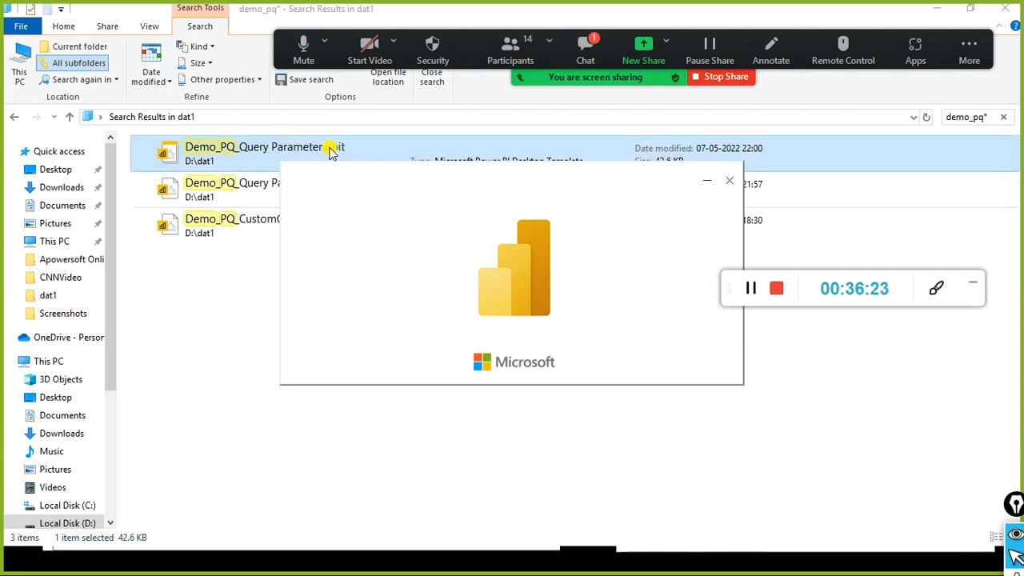
drag(366, 171, 393, 264)
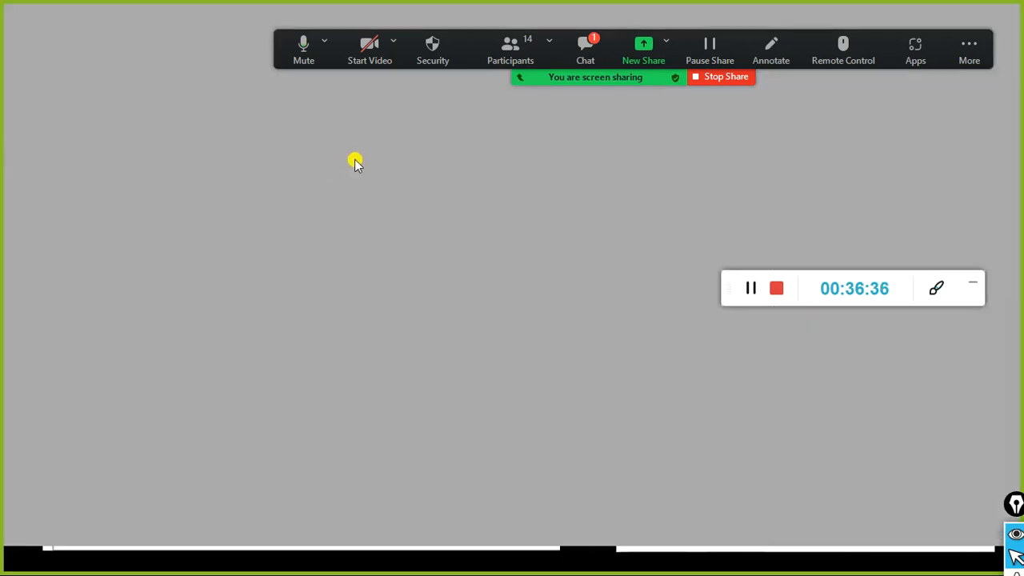
Step: Close the meeting chat and check the Date modified filter on File Explorer's demo_pq results
click(585, 49)
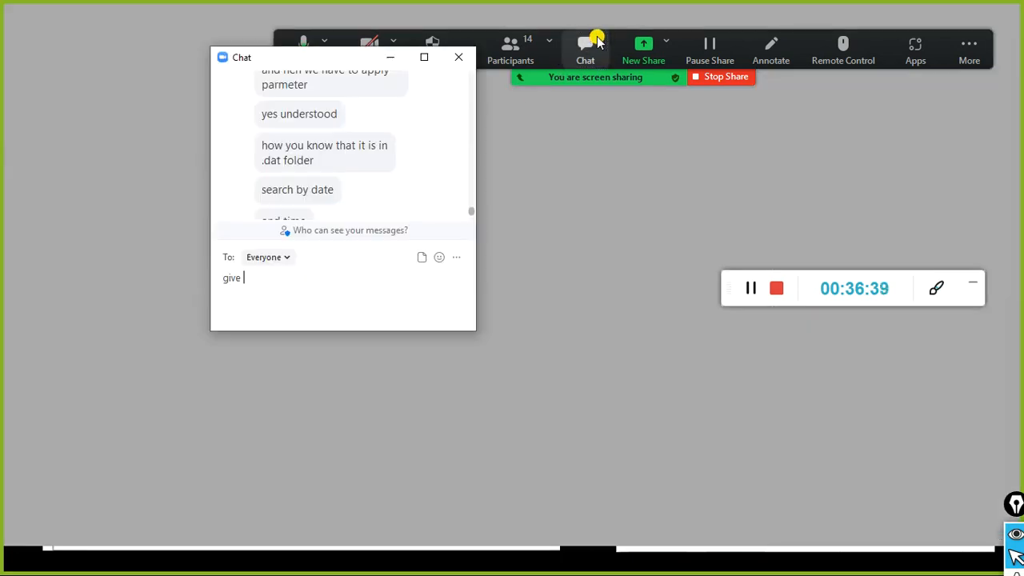
click(462, 60)
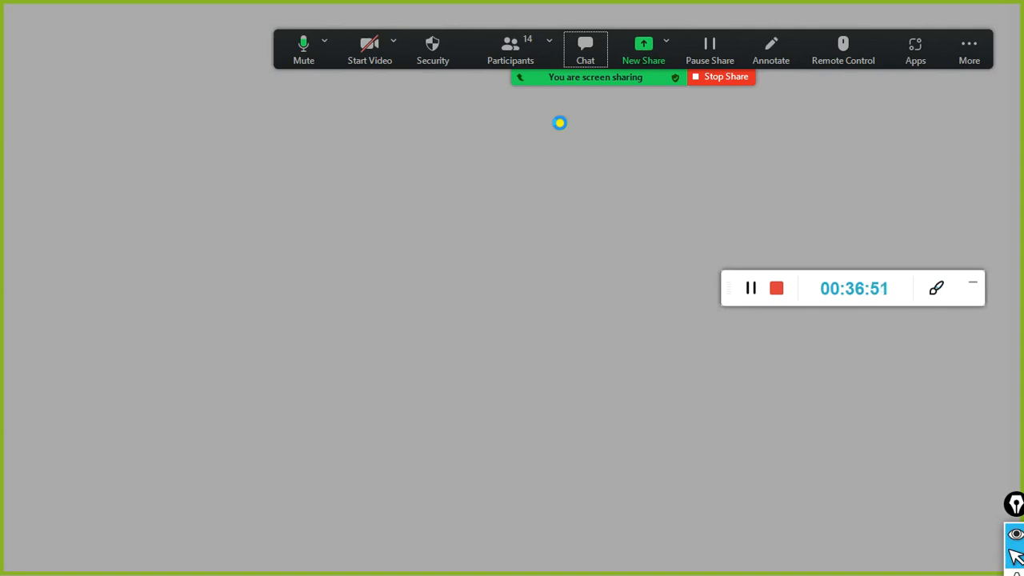
key(alt+Tab)
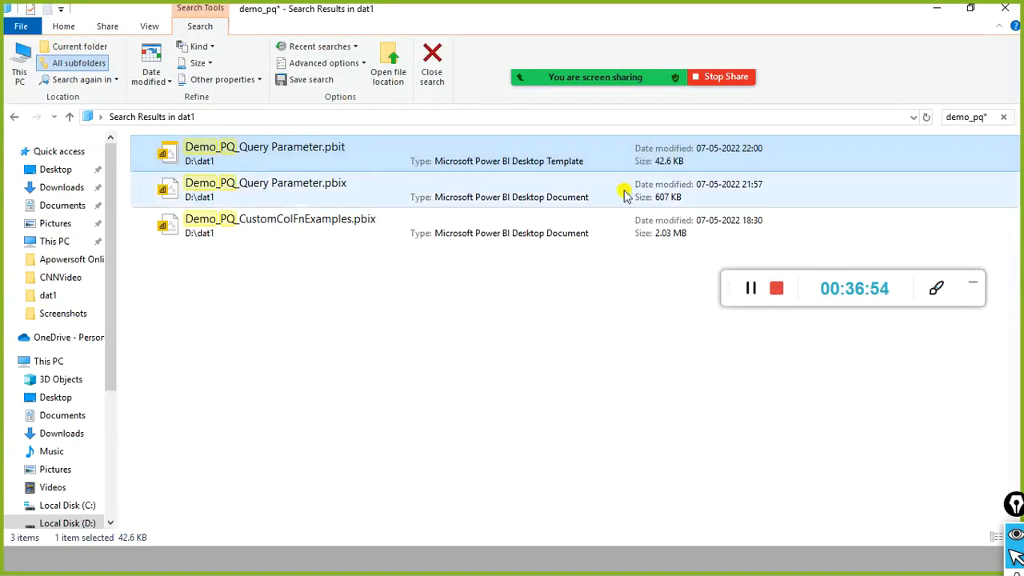
key(alt)
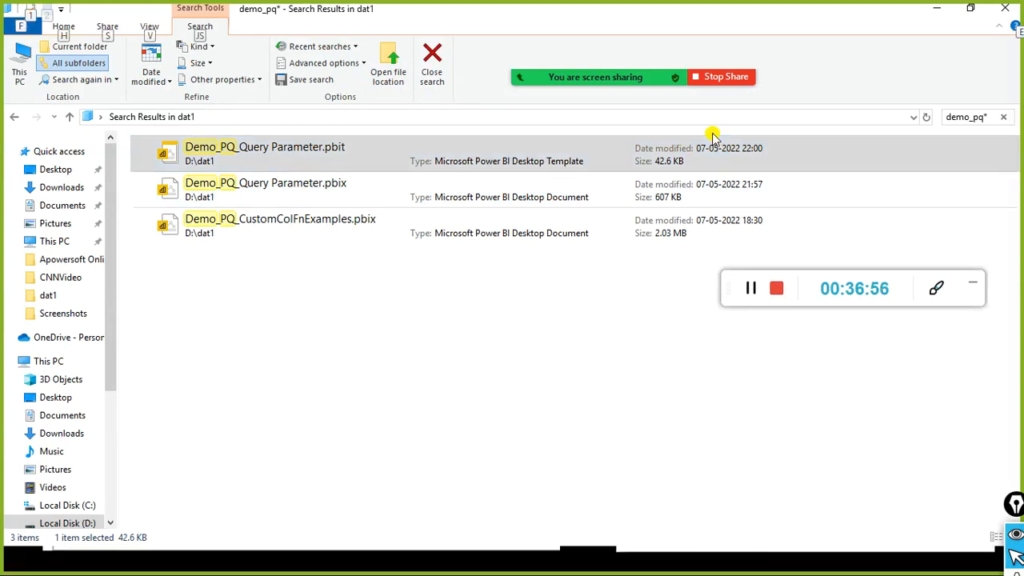
click(169, 83)
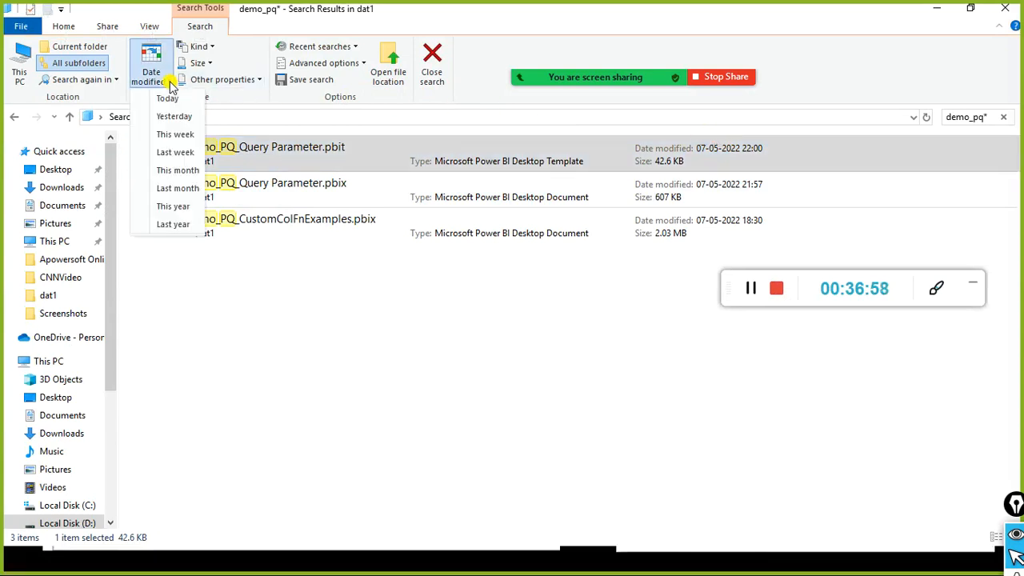
click(700, 30)
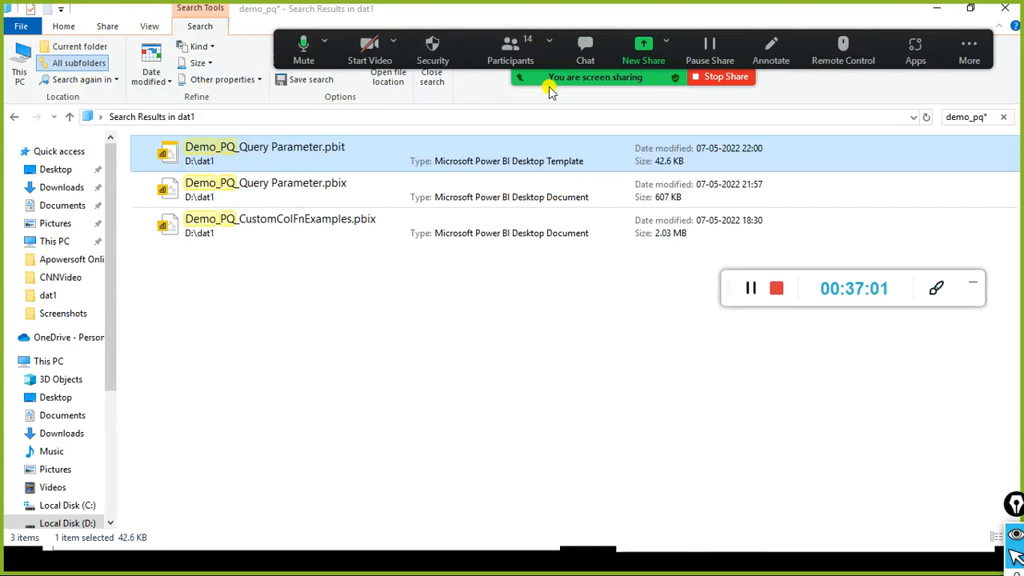
Step: Switch to the newly opened Untitled Power BI Desktop window
key(alt+Tab)
key(Escape)
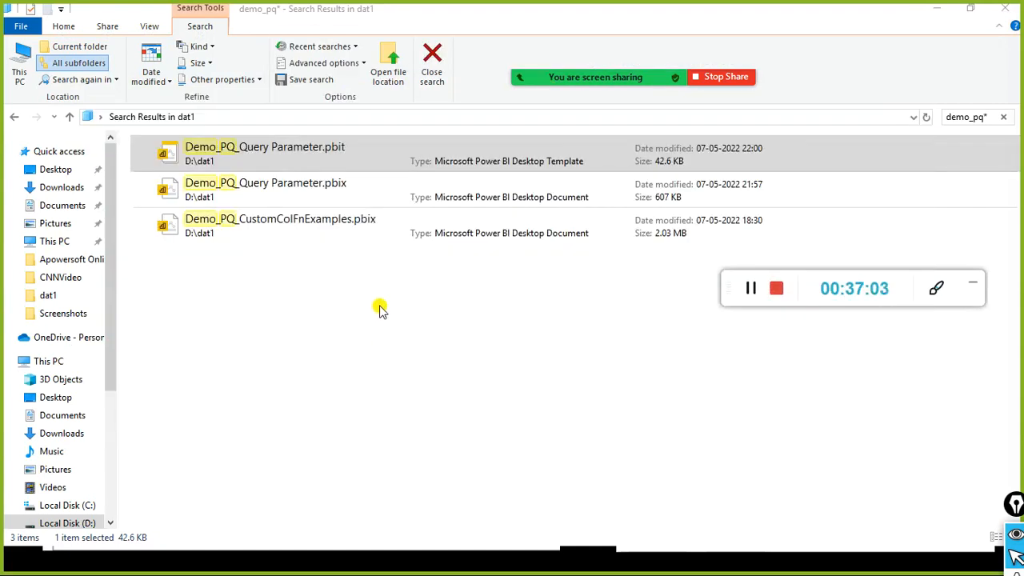
key(alt+Tab)
key(alt+Tab)
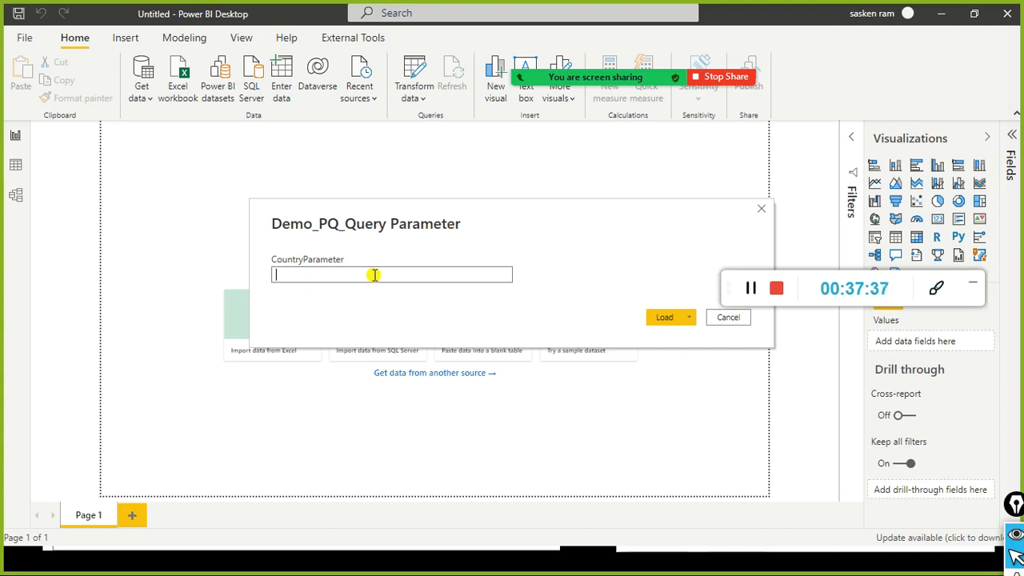
Step: Enter Germany as the CountryParameter value and load the template report
text(Germany)
click(665, 317)
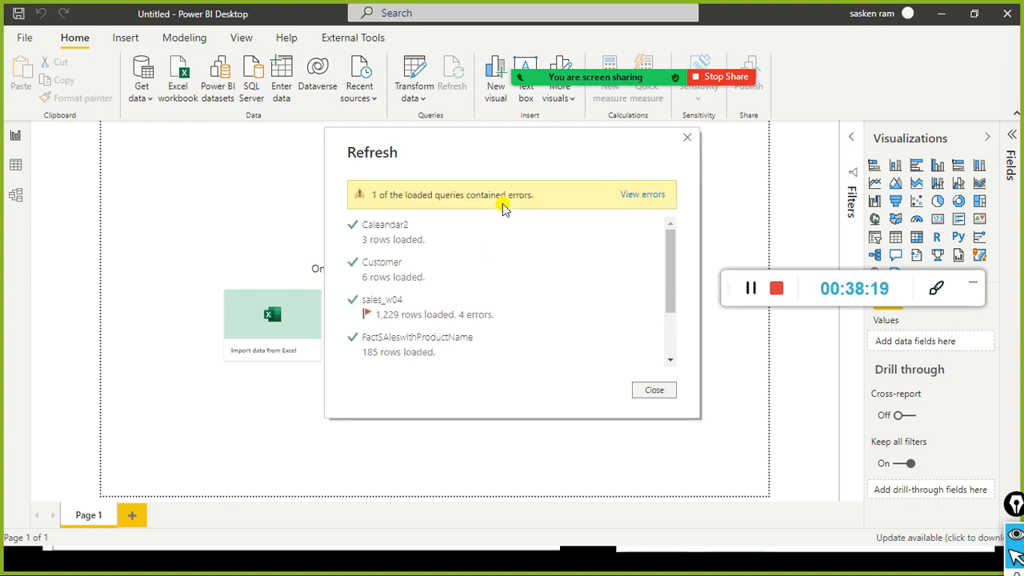
Step: Dismiss the refresh summary, switch to Report view and apply the pending query changes
click(669, 389)
click(16, 144)
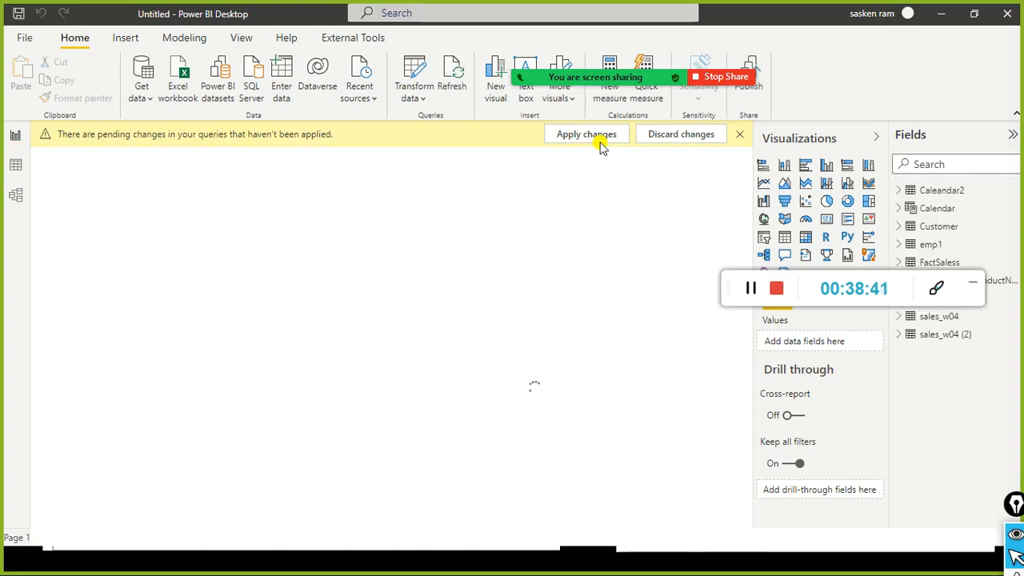
click(602, 147)
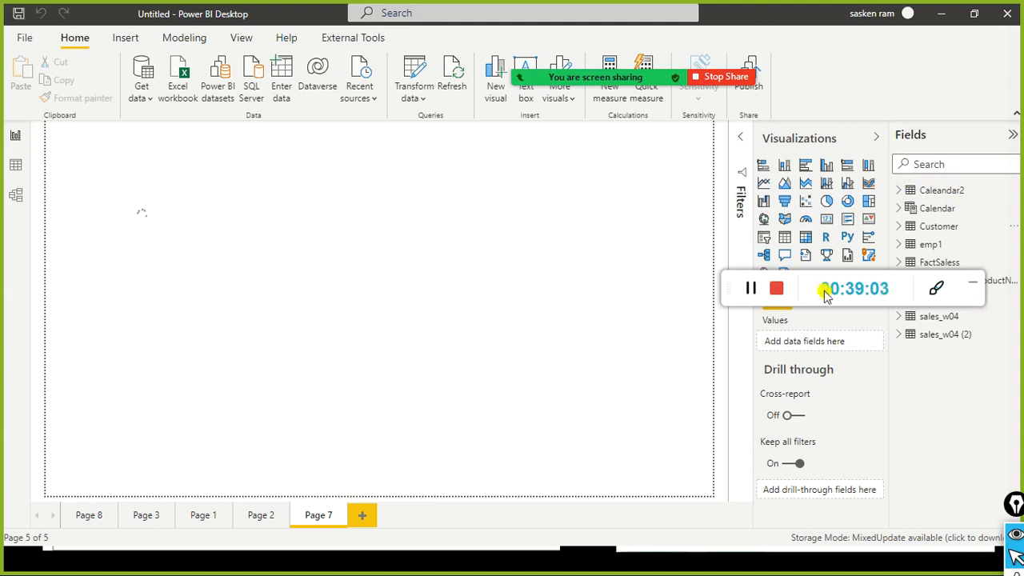
Step: Let Page 7's table render Germany sales totalling 5,70,978.45 across three categories
drag(724, 290, 746, 158)
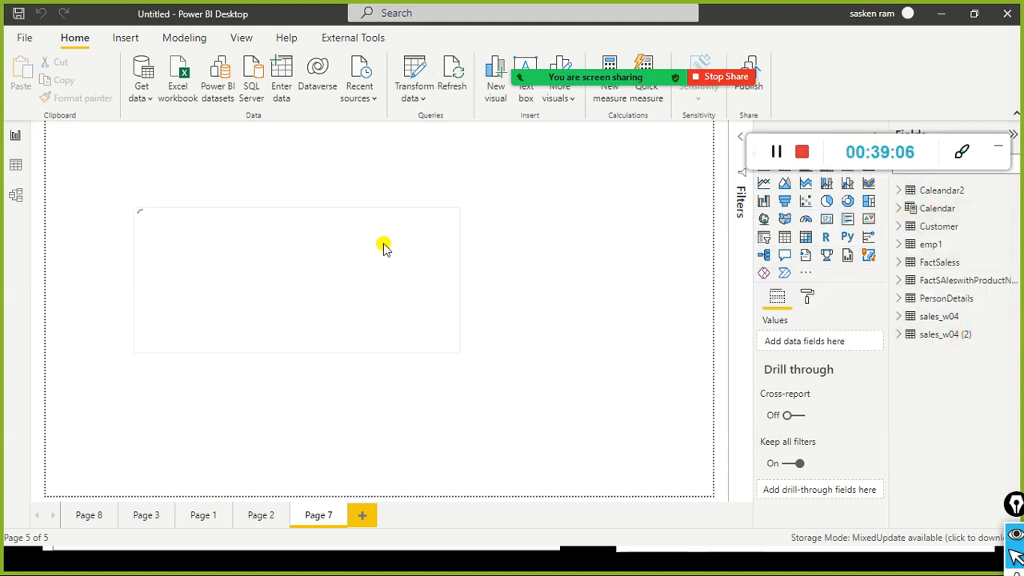
mouse_move(606, 58)
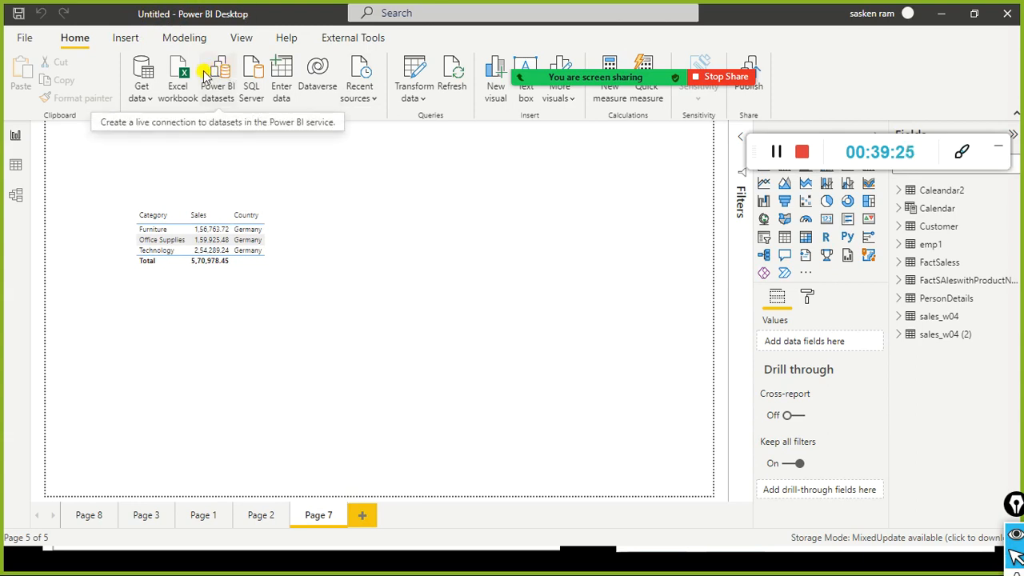
mouse_move(776, 24)
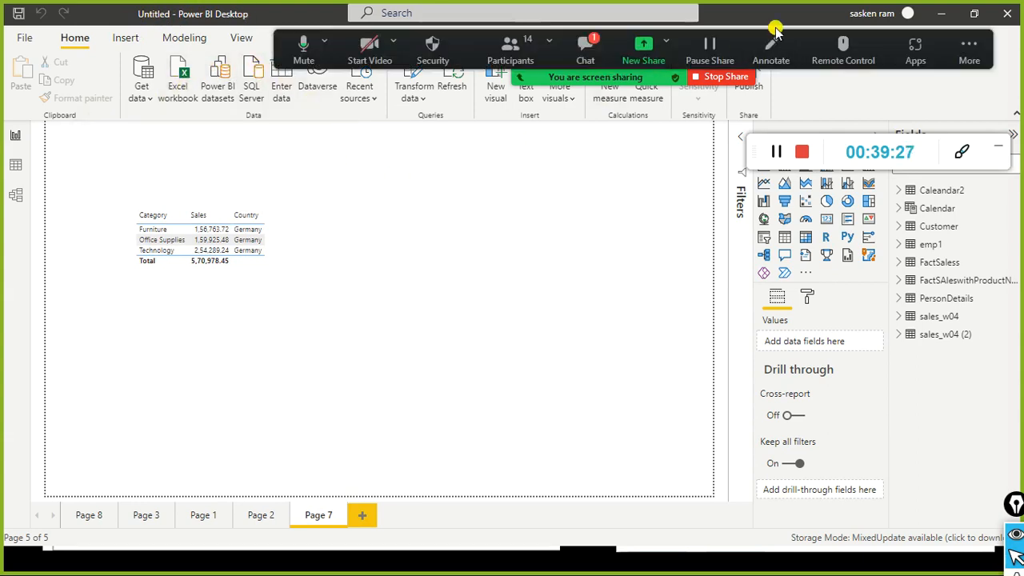
double_click(185, 13)
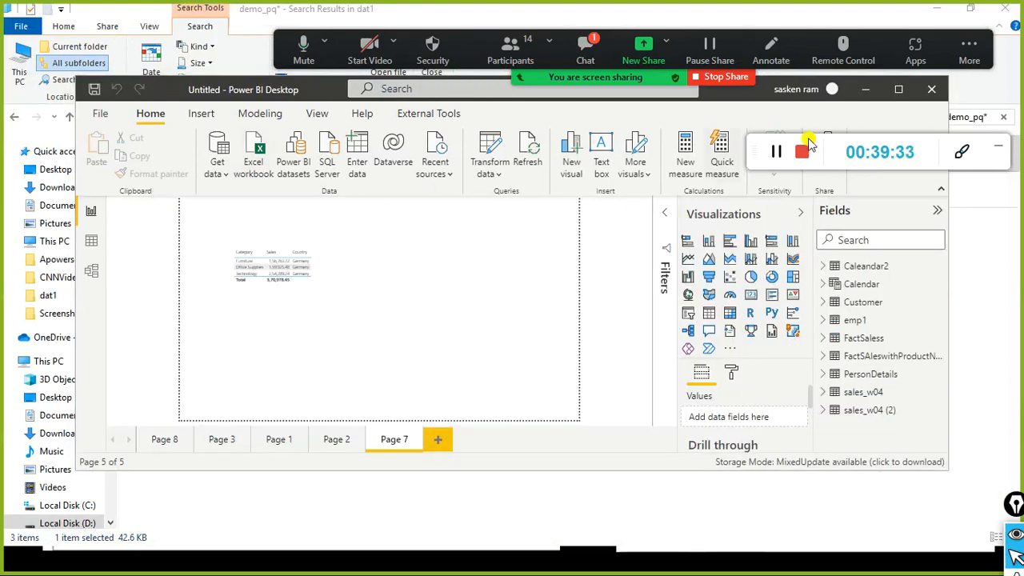
drag(246, 88, 171, 12)
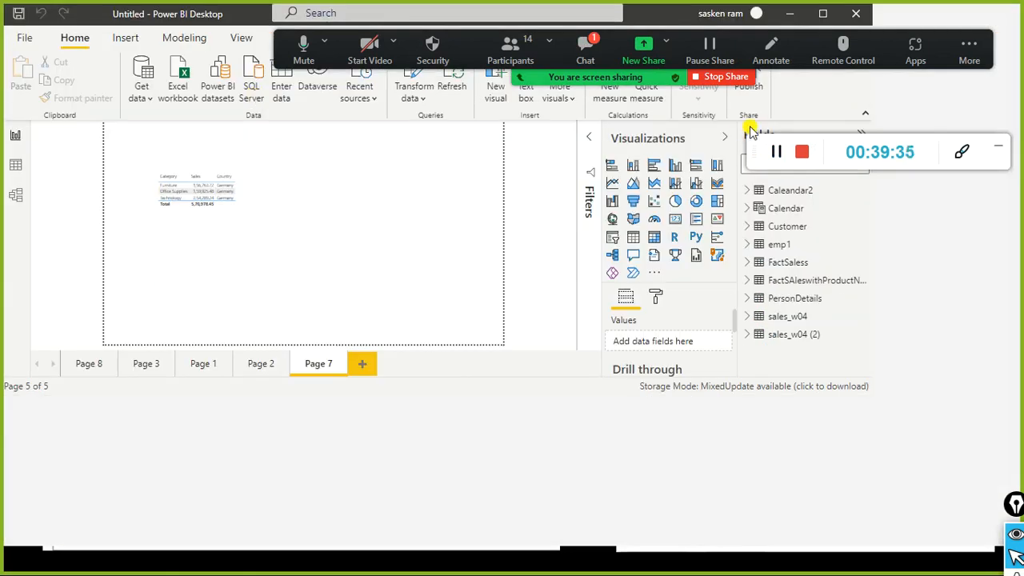
key(super+Up)
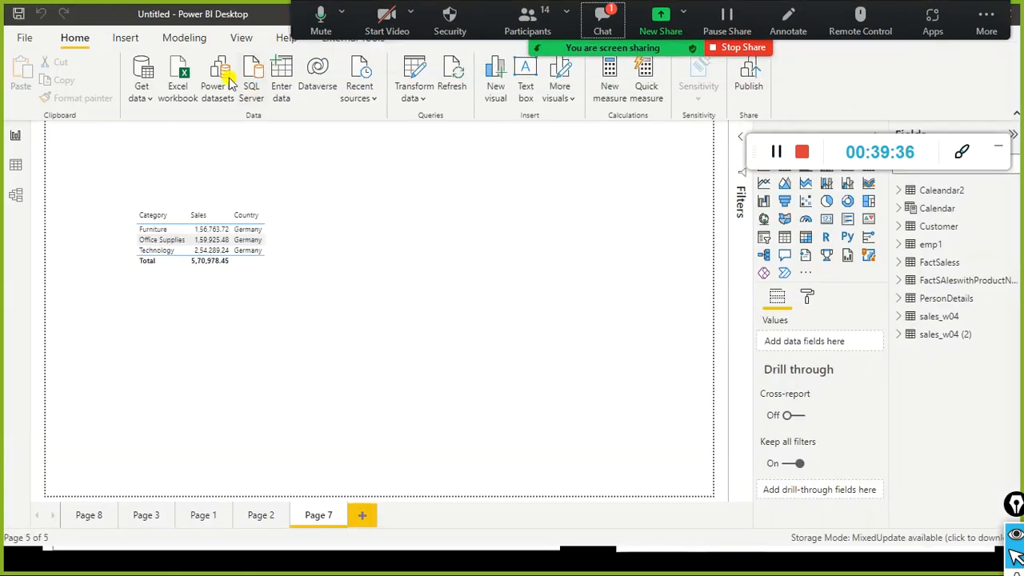
key(alt+Tab)
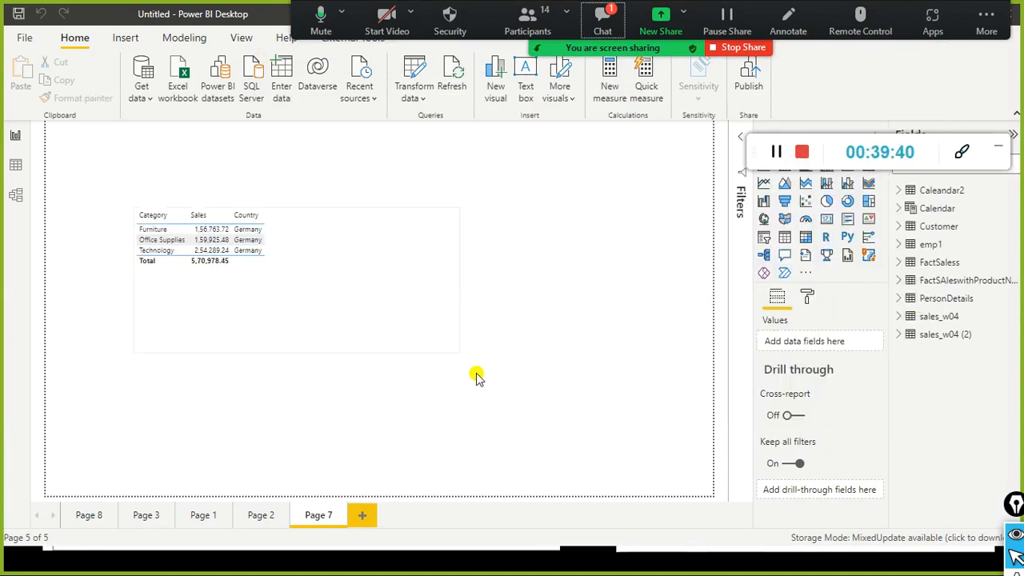
key(super)
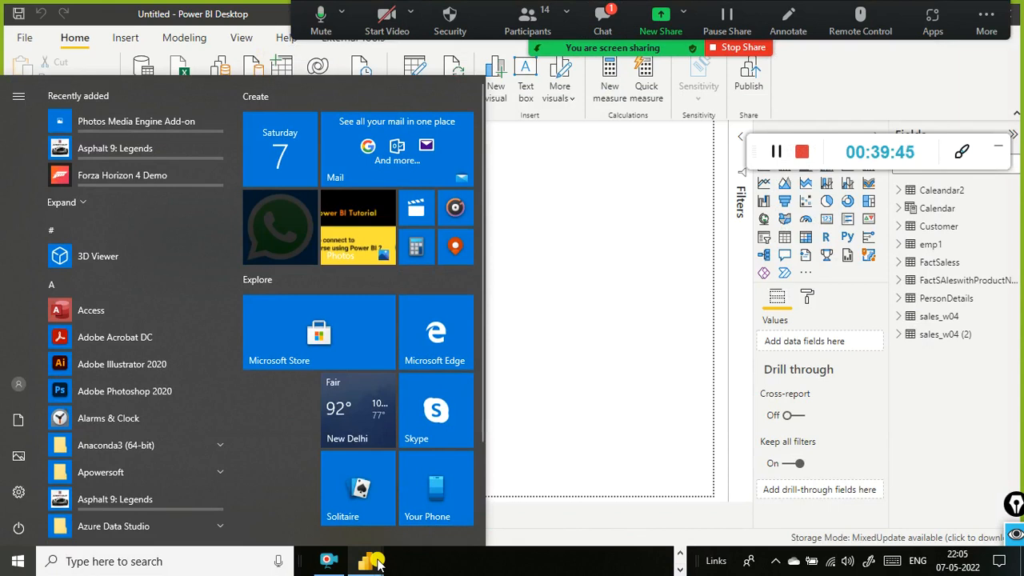
mouse_move(373, 560)
click(291, 481)
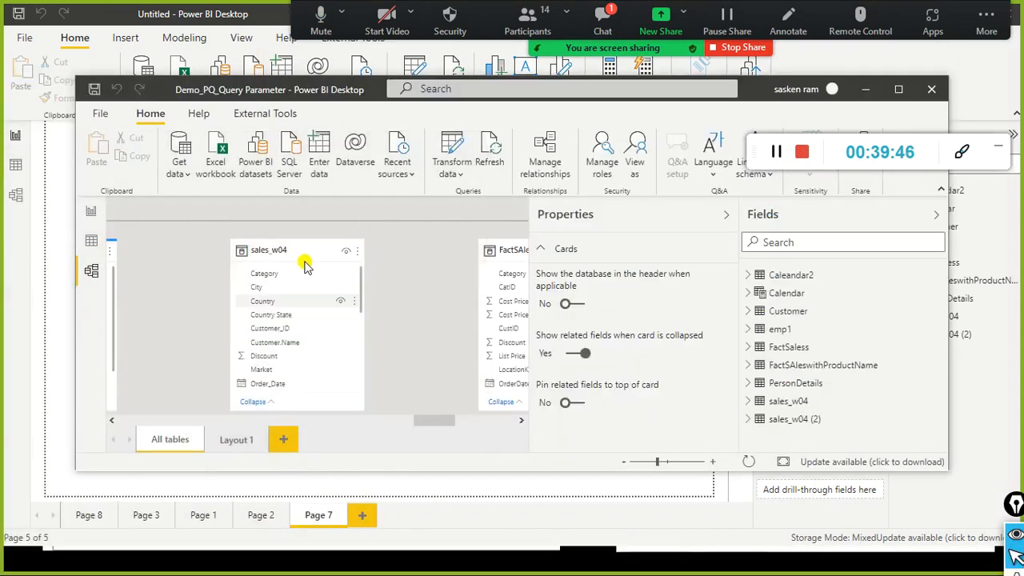
click(90, 213)
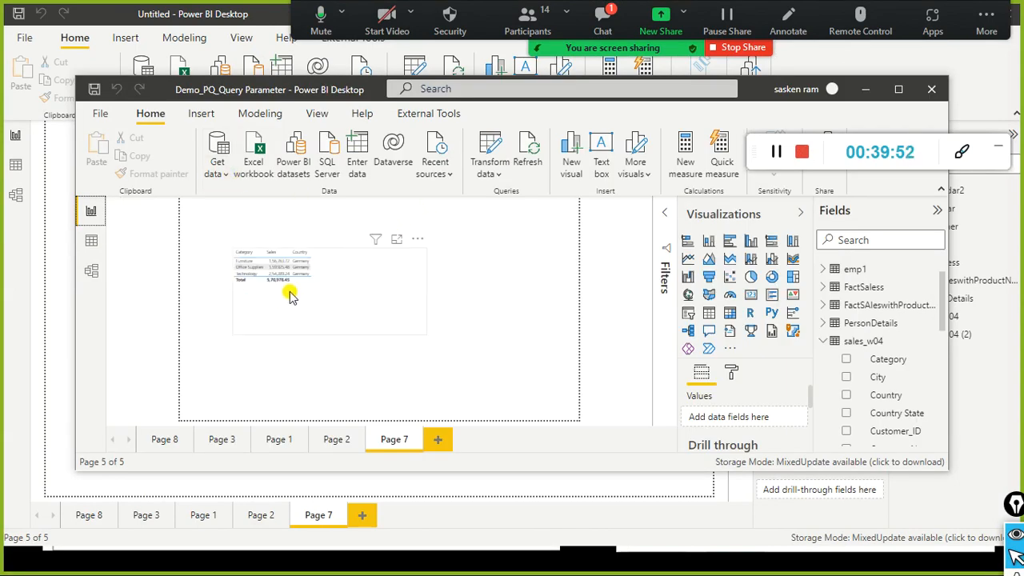
click(53, 216)
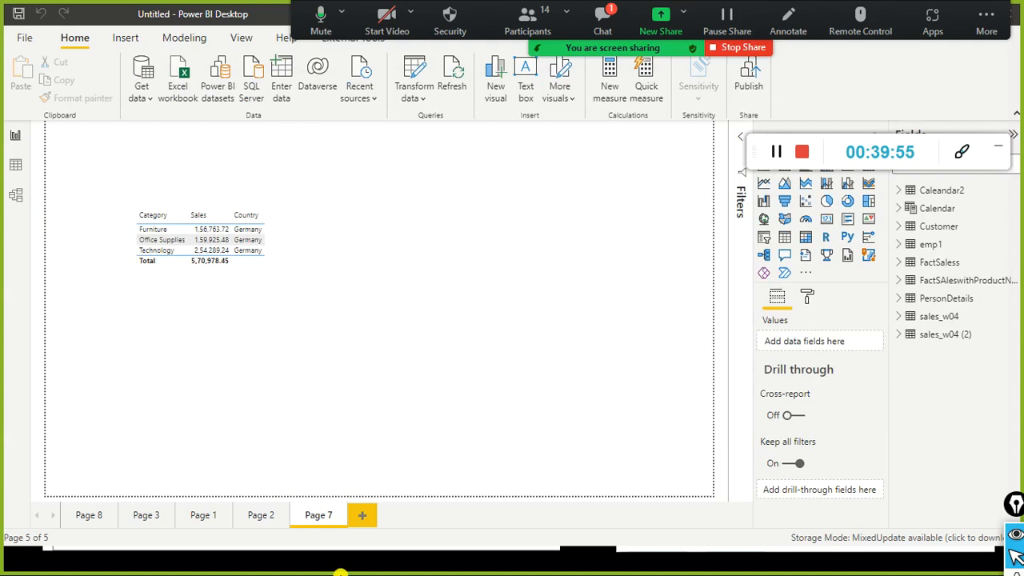
mouse_move(511, 552)
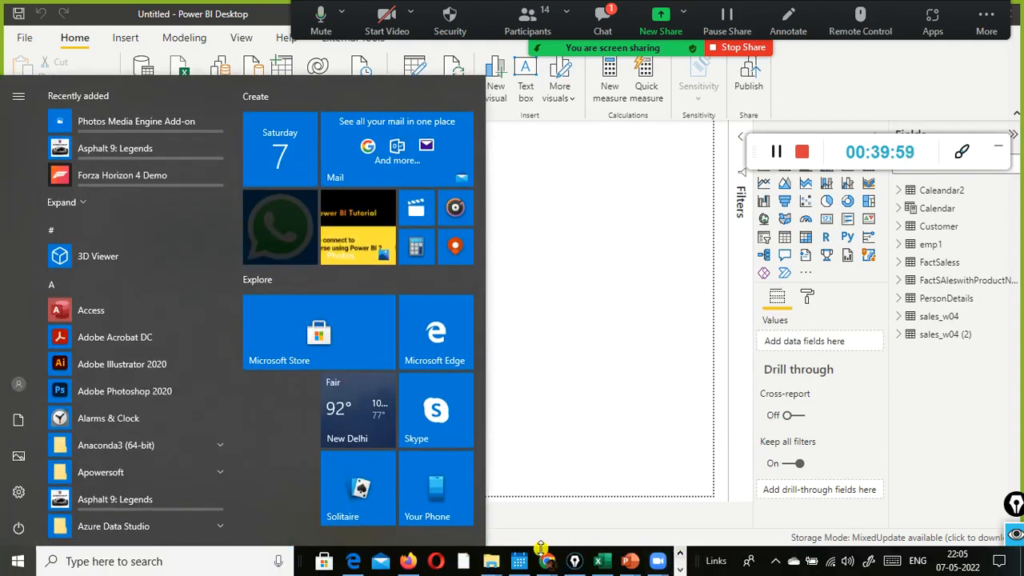
click(528, 500)
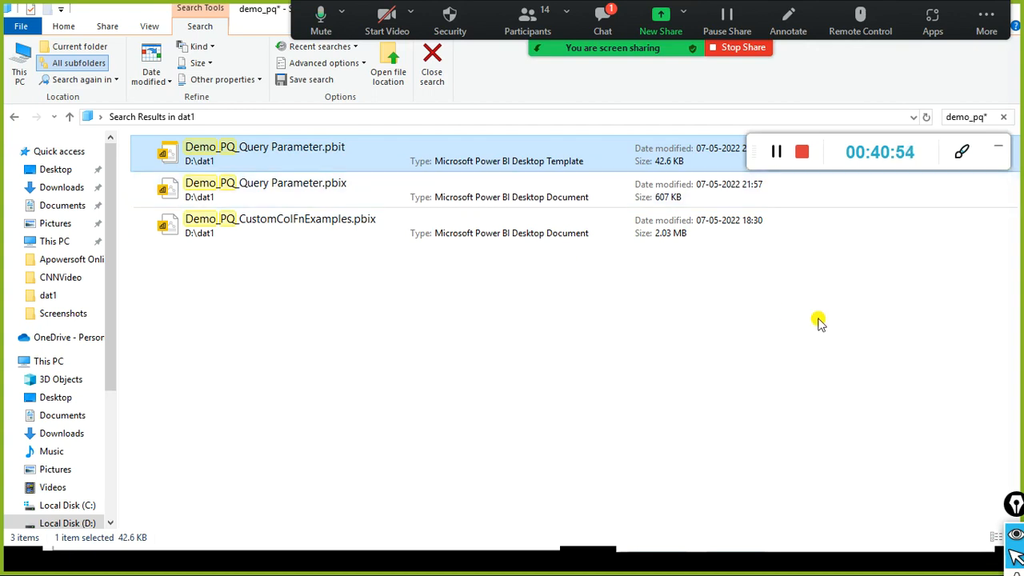
click(601, 16)
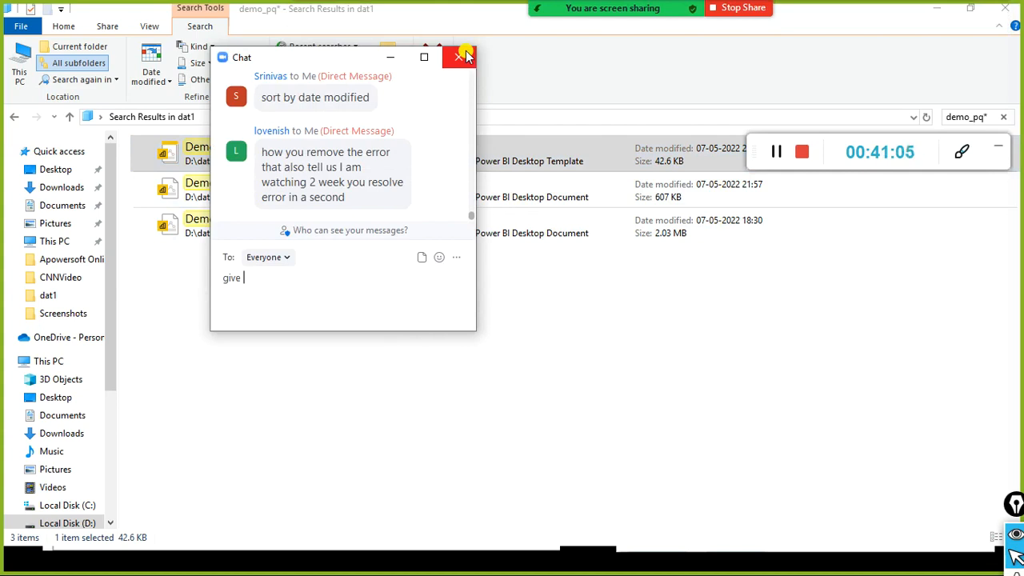
click(462, 56)
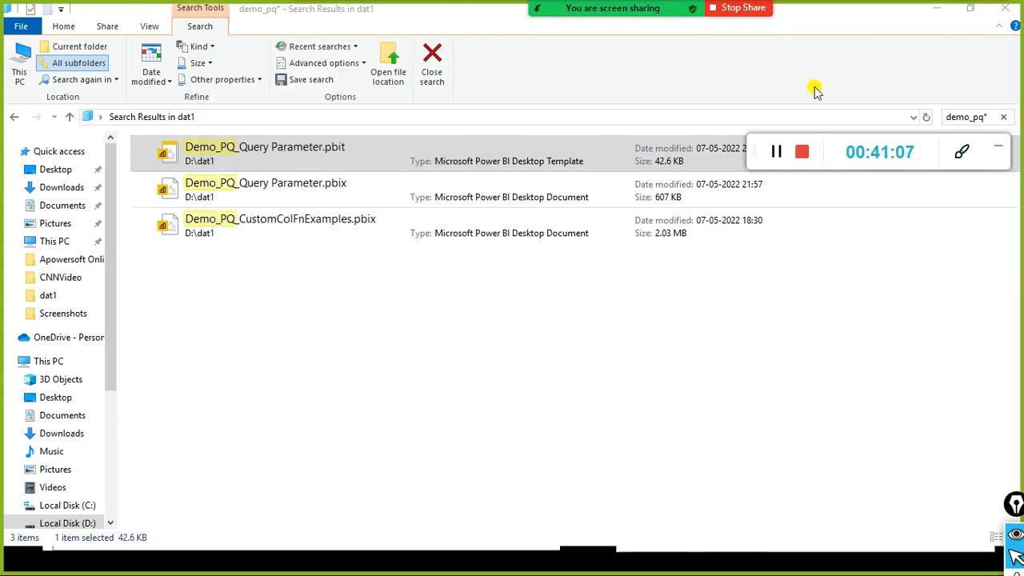
click(946, 8)
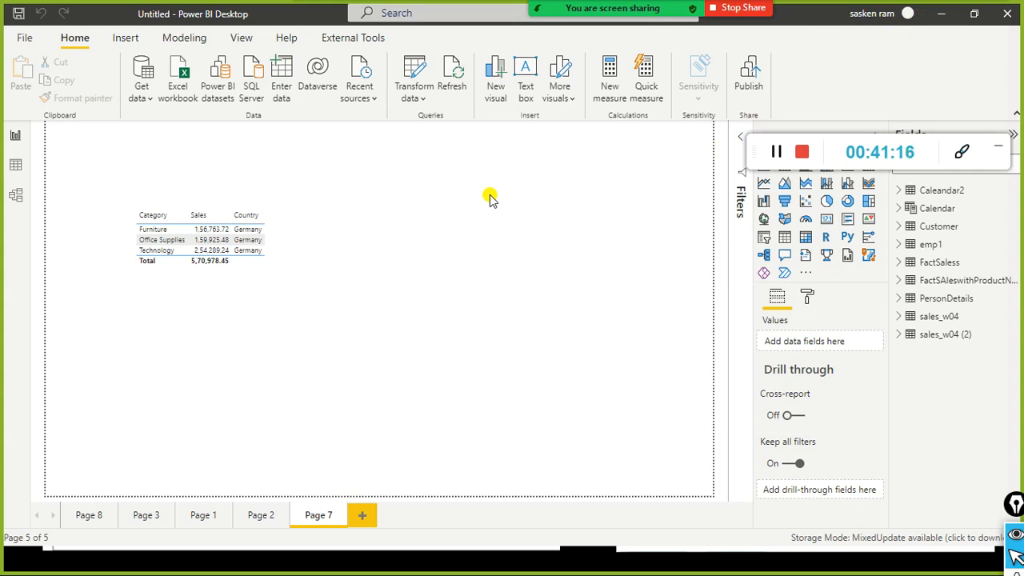
Step: Make the Germany sales table narrower and shorter, moving it toward the top-left
mouse_move(387, 11)
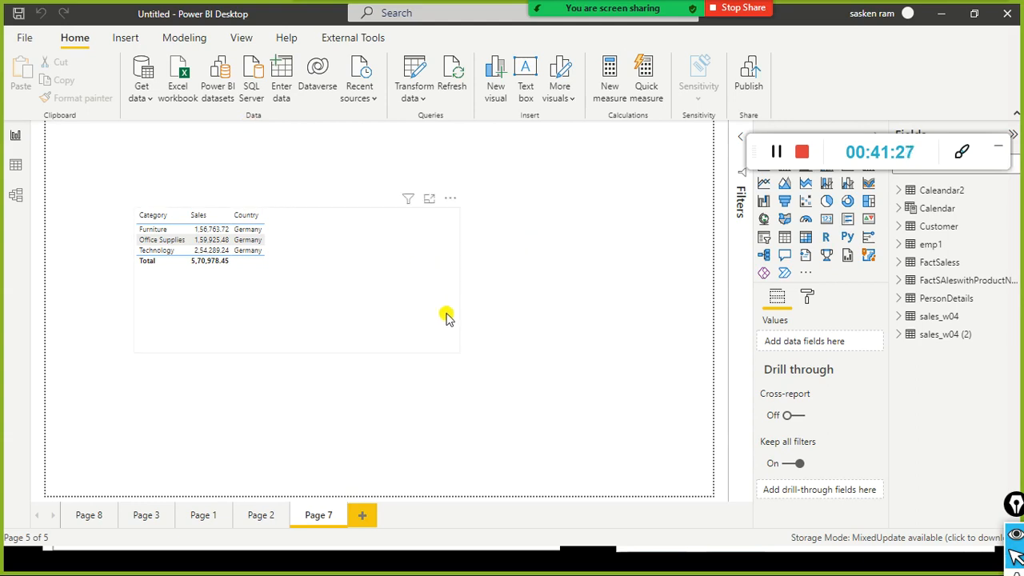
click(446, 317)
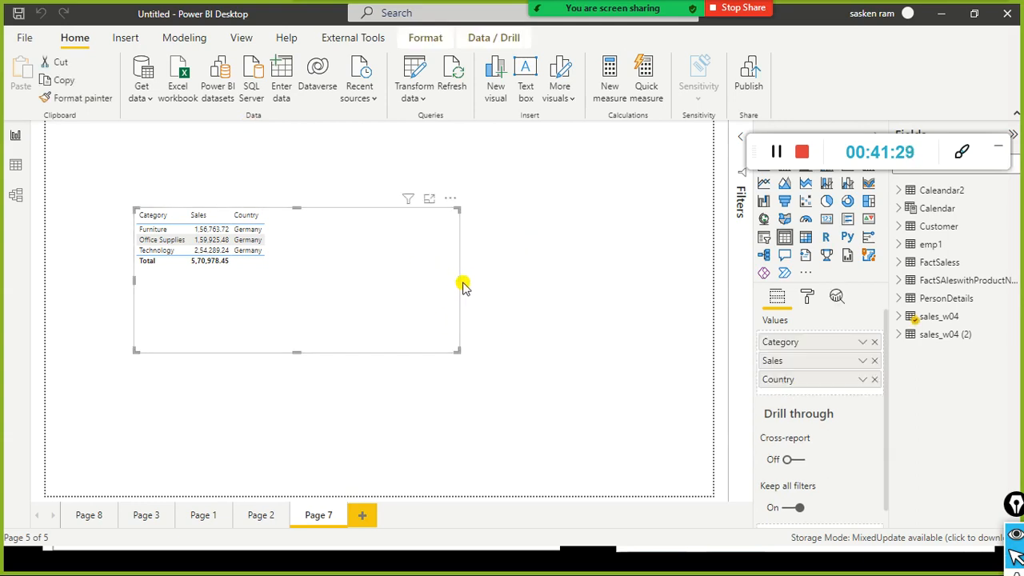
drag(454, 281, 360, 270)
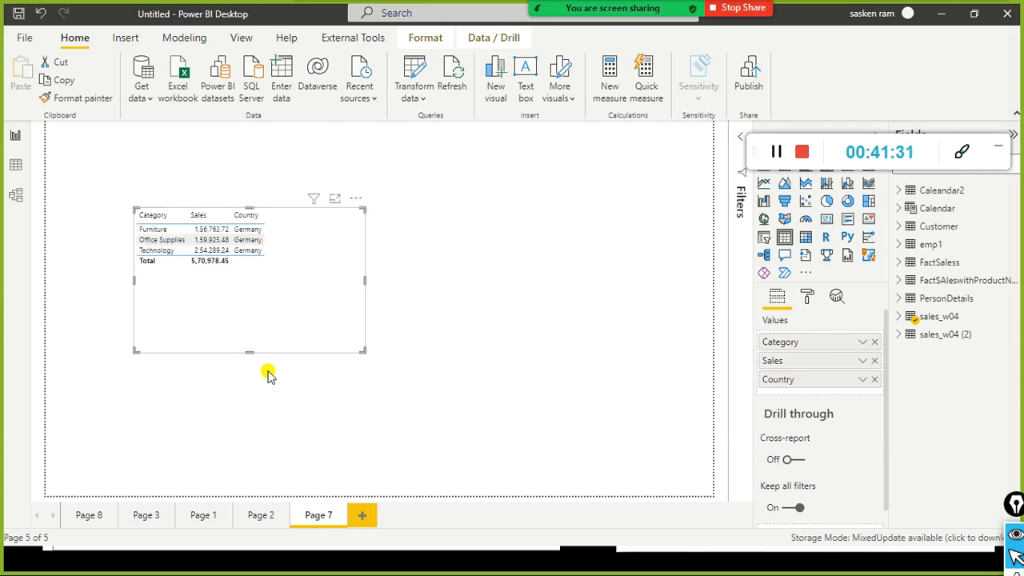
drag(251, 354, 278, 259)
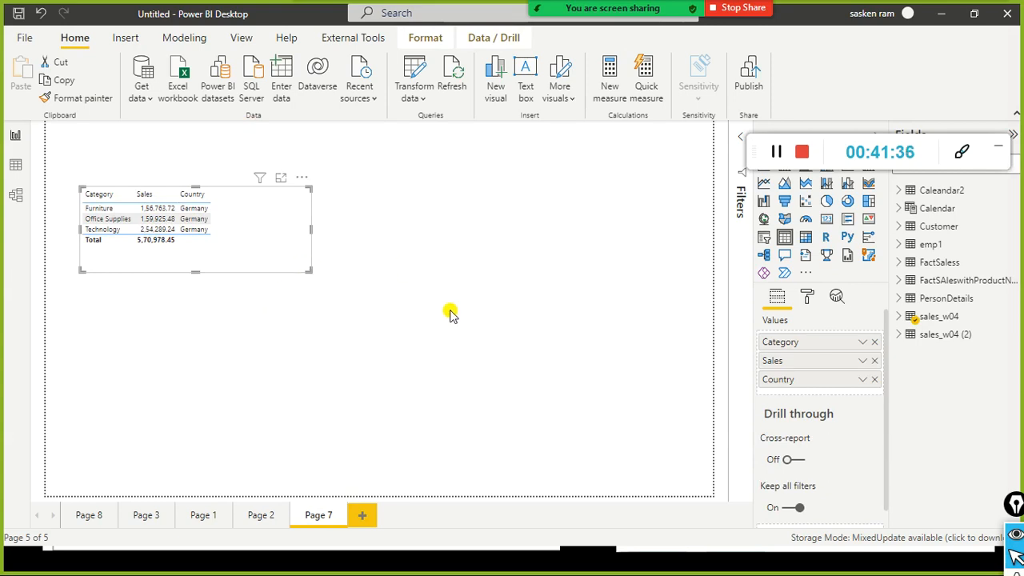
click(531, 307)
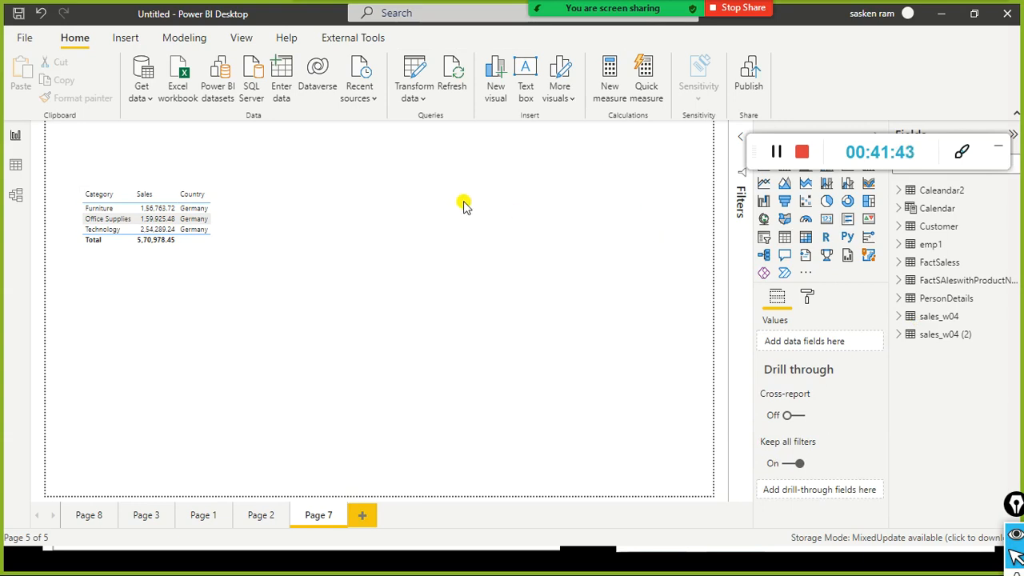
Step: Narrow the Germany sales table further and leave it selected
click(309, 226)
drag(309, 225, 248, 206)
click(310, 237)
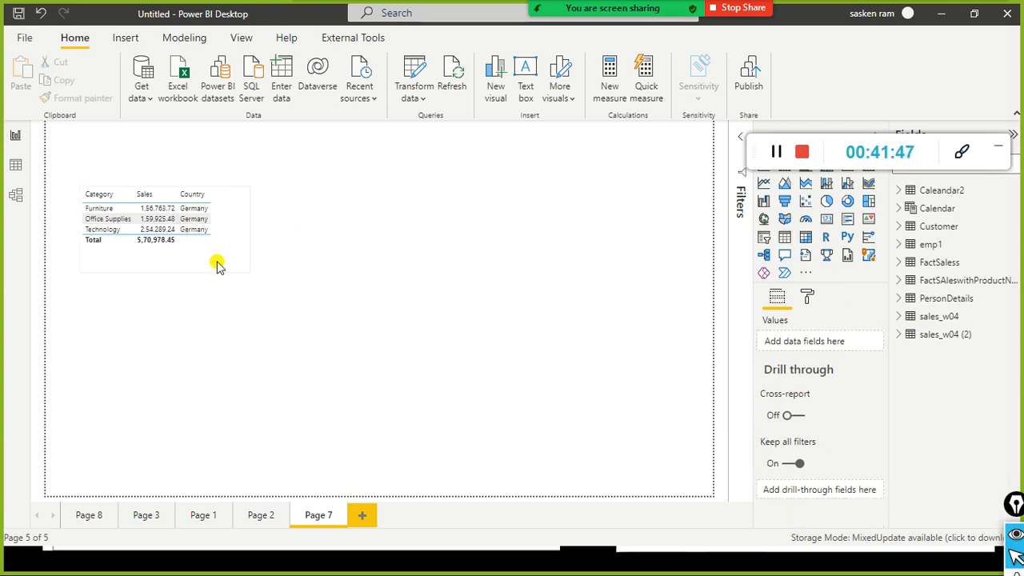
click(230, 300)
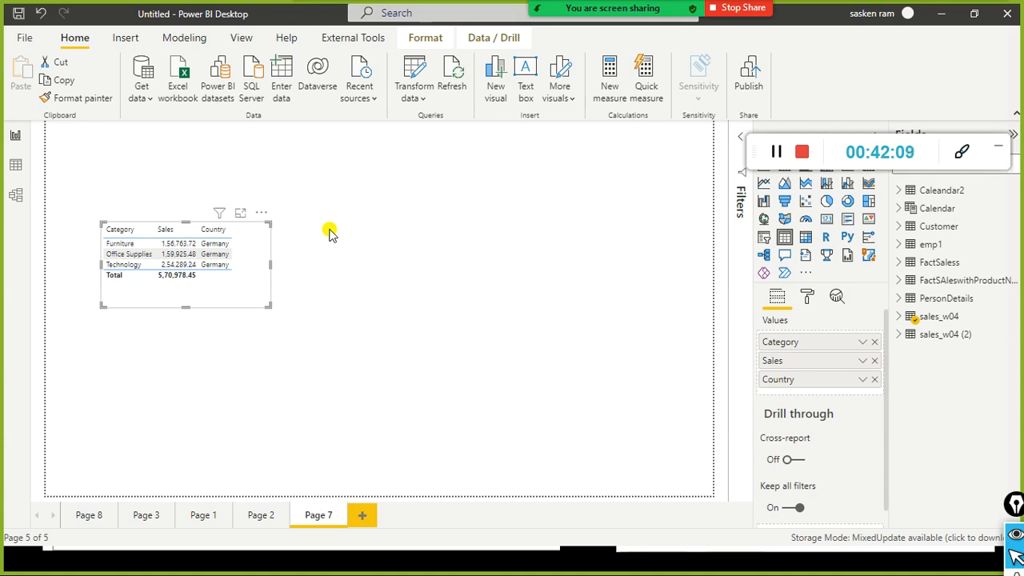
key(alt+Tab)
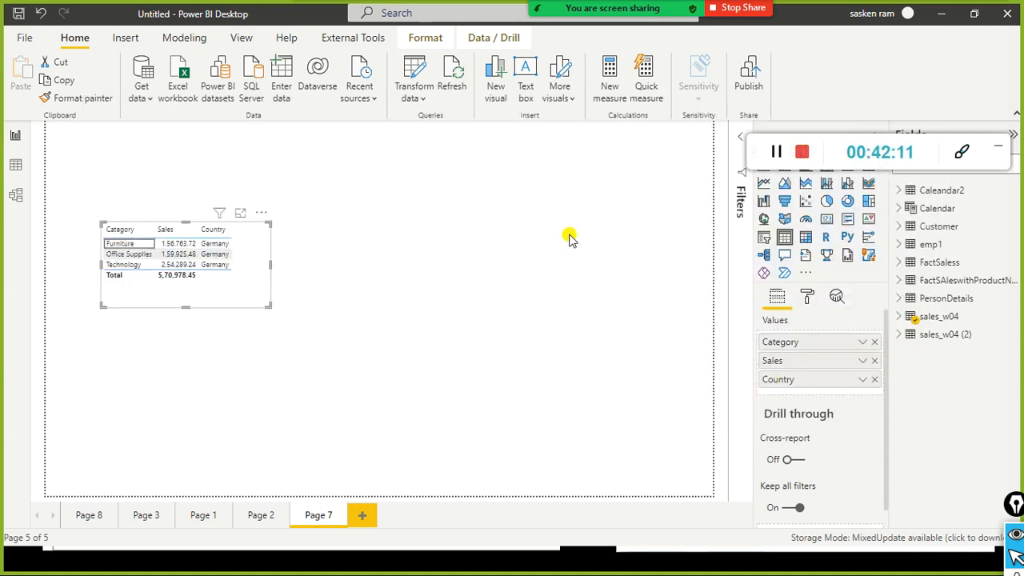
key(alt+Tab)
key(alt+Tab)
Step: Cycle through the open windows toward the PowerPoint parameter-types slideshow
key(alt+Tab)
key(alt+Tab)
key(alt+Tab)
key(alt+Tab)
key(alt+Tab)
key(alt+Tab)
key(alt+Tab)
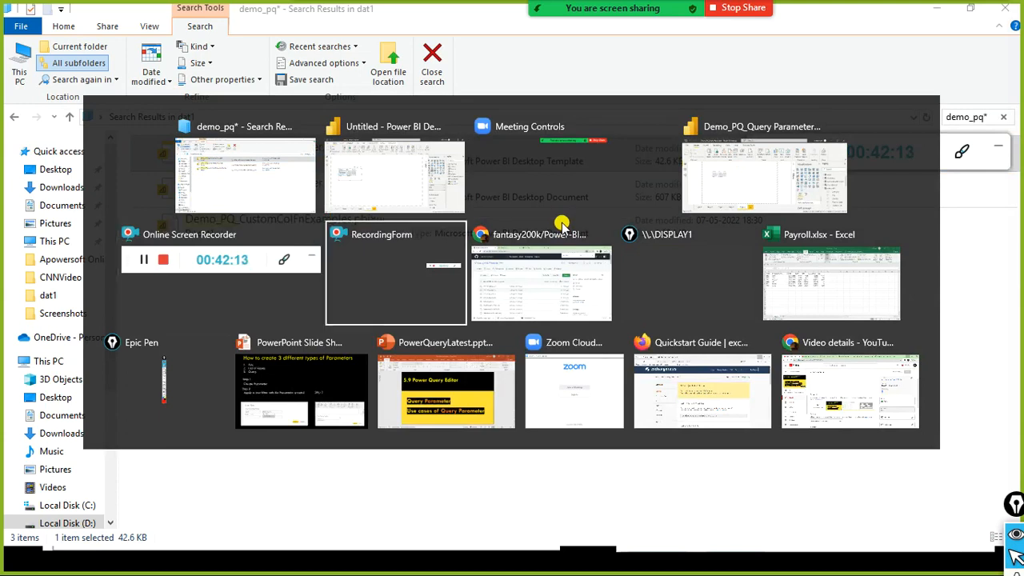
key(alt+Tab)
key(alt+Tab)
key(alt+Tab)
key(alt+Tab)
key(alt+Tab)
key(alt+Tab)
key(alt+Tab)
key(alt+Tab)
key(alt+Tab)
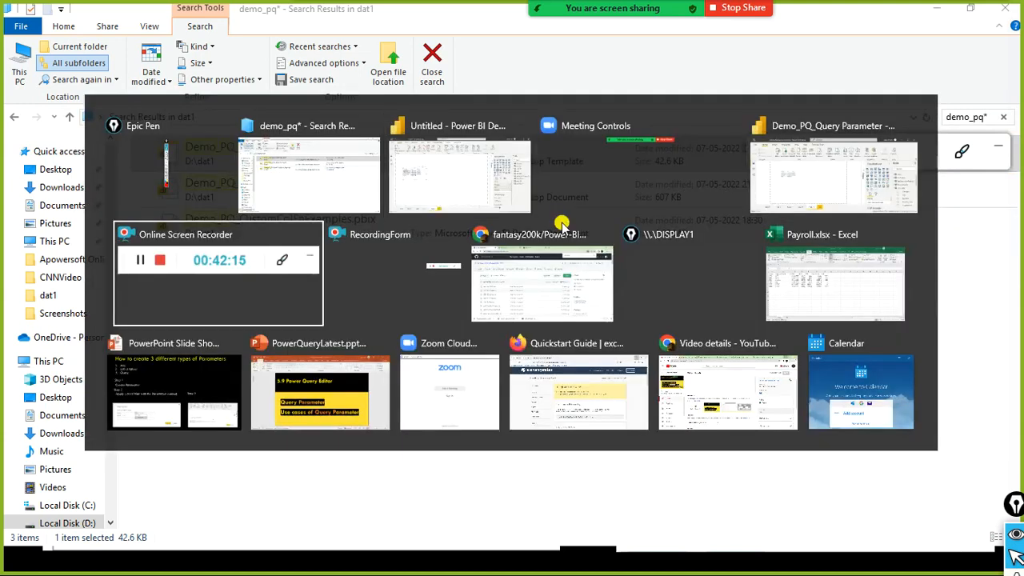
key(alt+Tab)
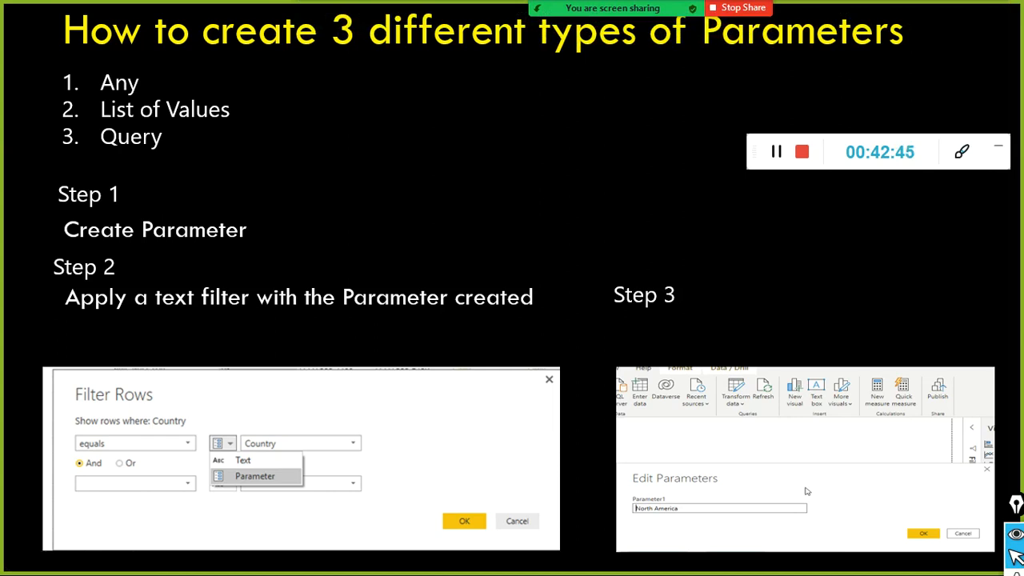
Step: Return to the Untitled Power BI report showing the Germany sales table
key(alt+Tab)
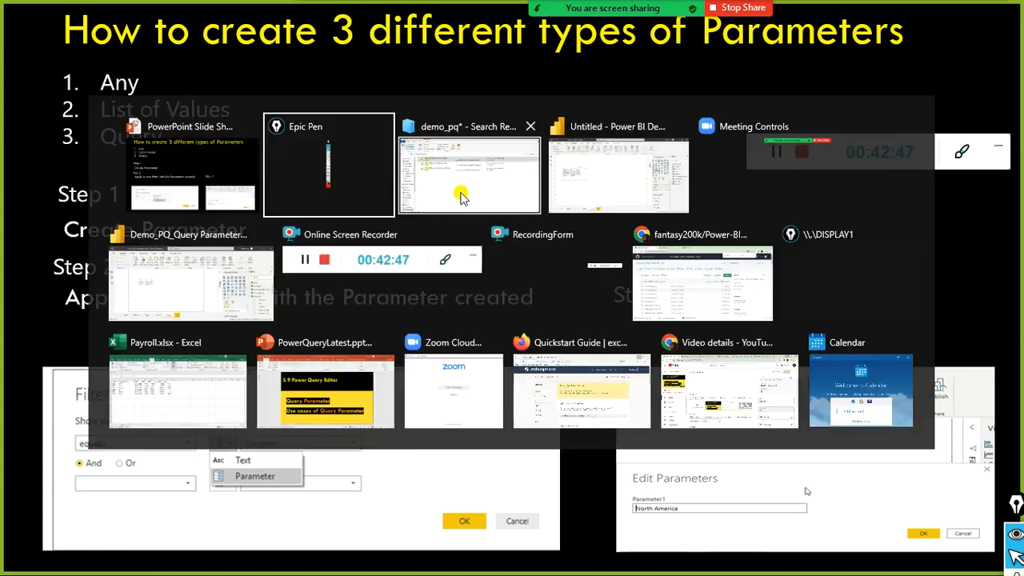
key(alt+Tab)
key(alt+Tab)
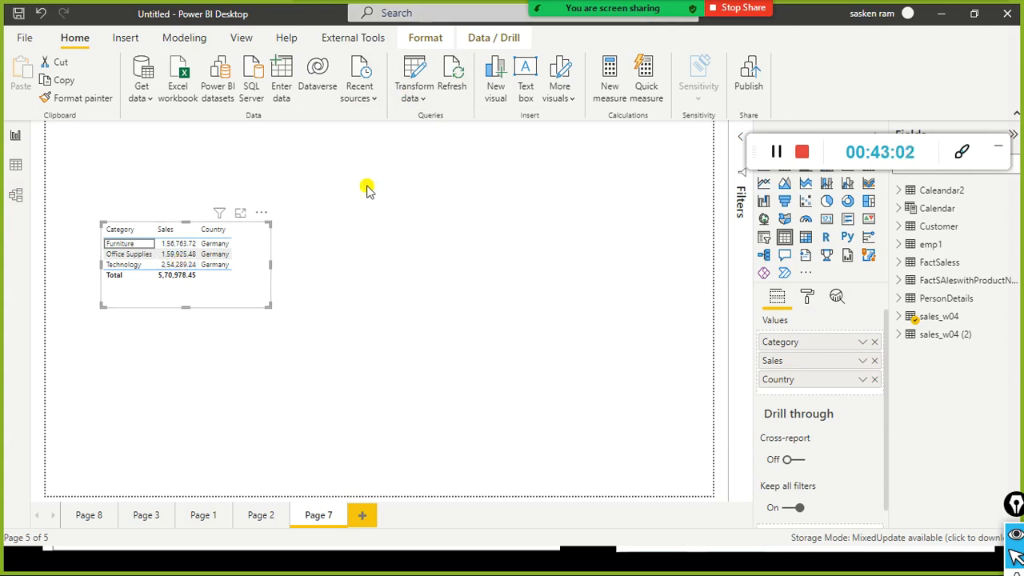
Step: Add an empty clustered column chart and place it in the middle of Page 7
click(344, 218)
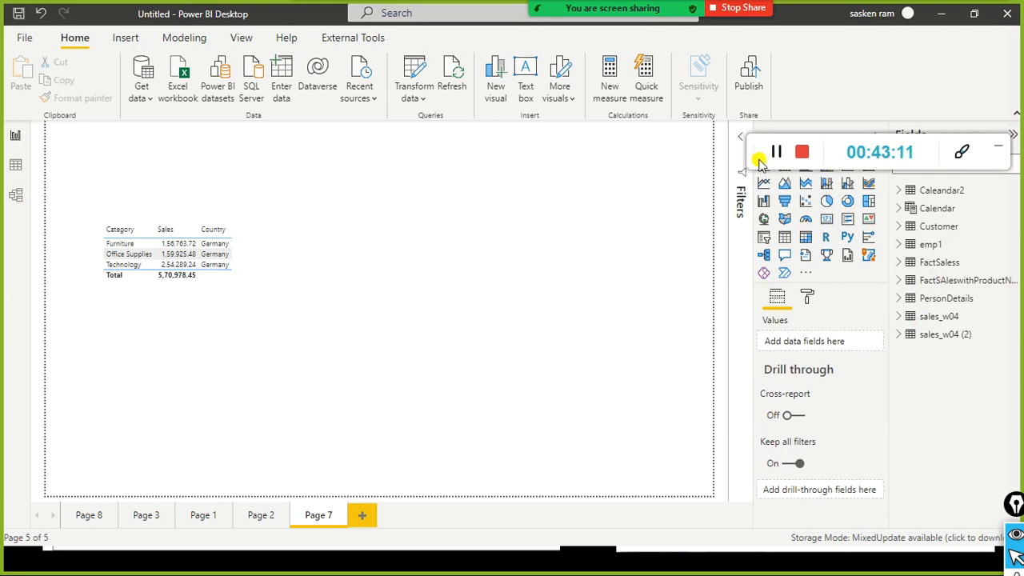
click(828, 164)
drag(138, 157, 394, 232)
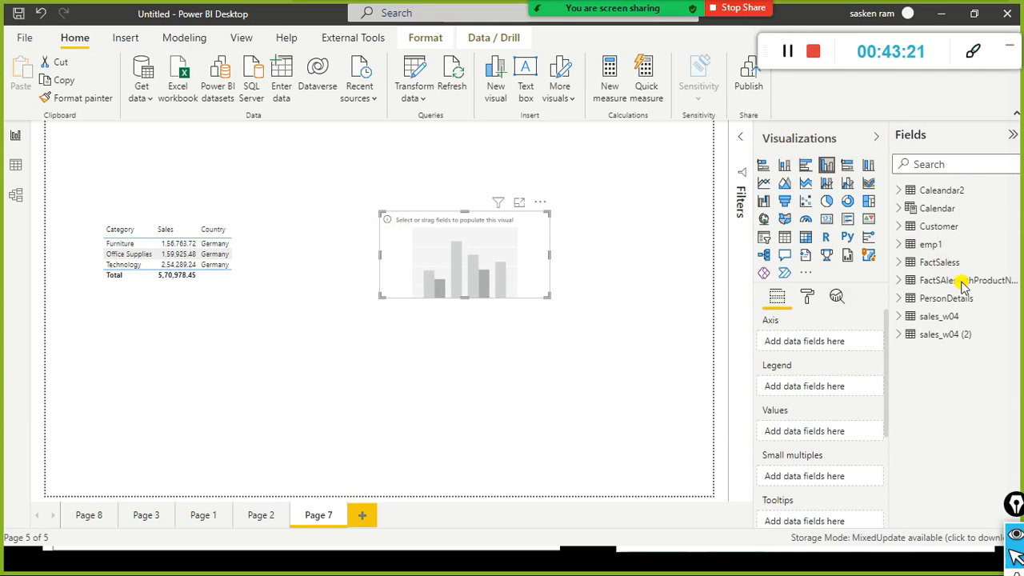
Step: Build the chart from sales_w04 with Region on the axis and Sales as values
click(901, 319)
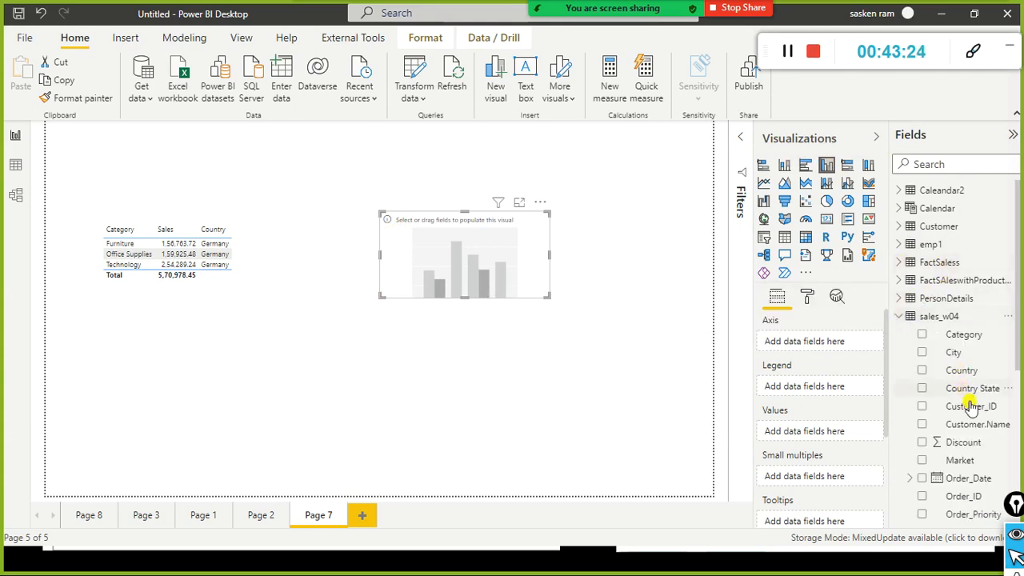
scroll(974, 412, down, 2)
scroll(975, 412, down, 4)
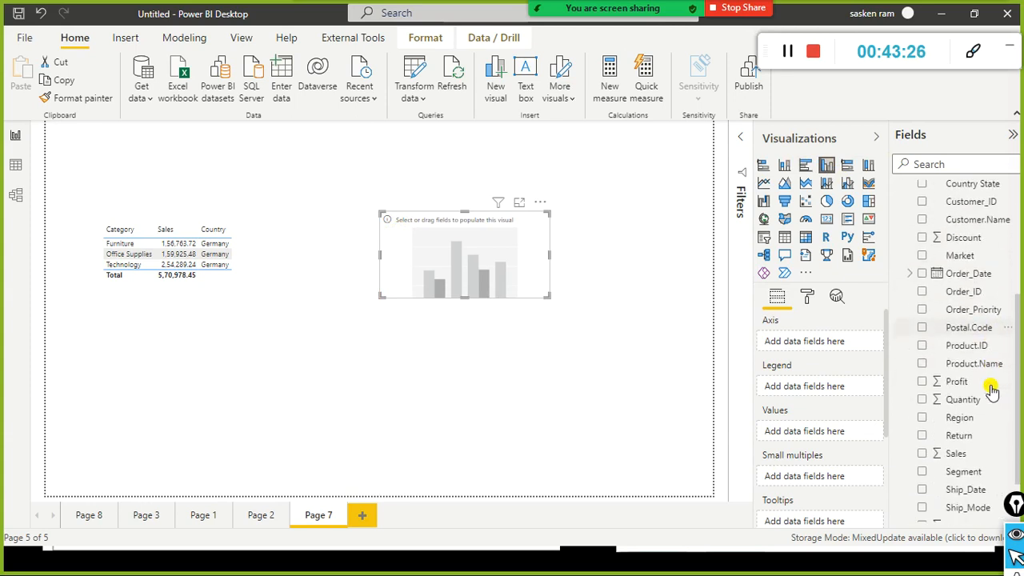
drag(977, 420, 486, 224)
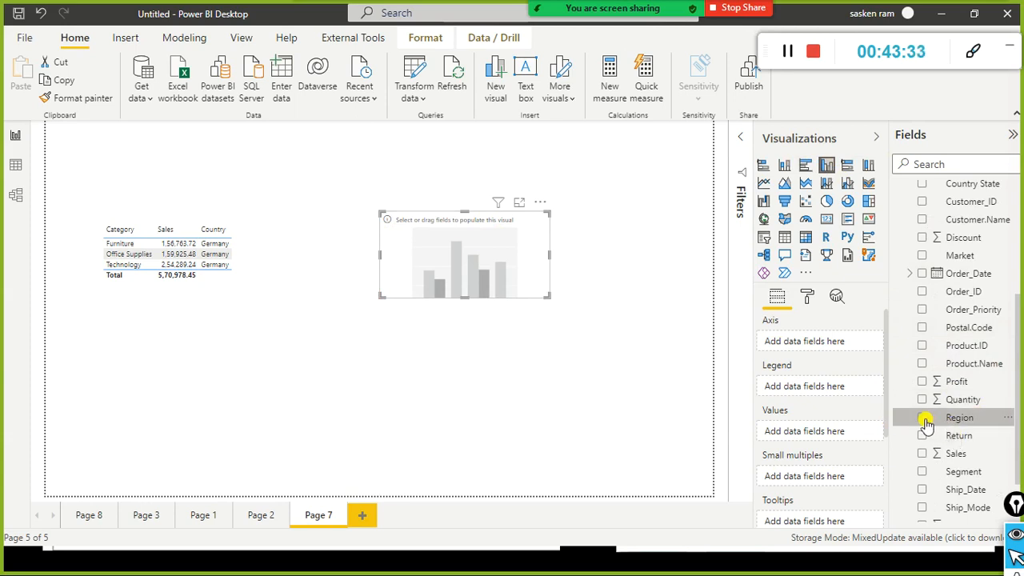
drag(969, 425, 473, 277)
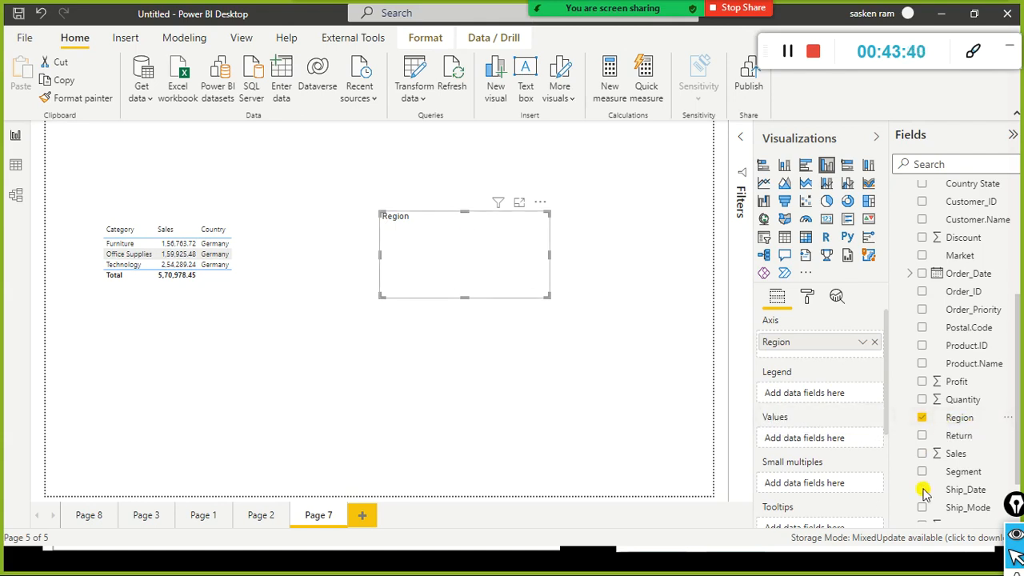
click(924, 453)
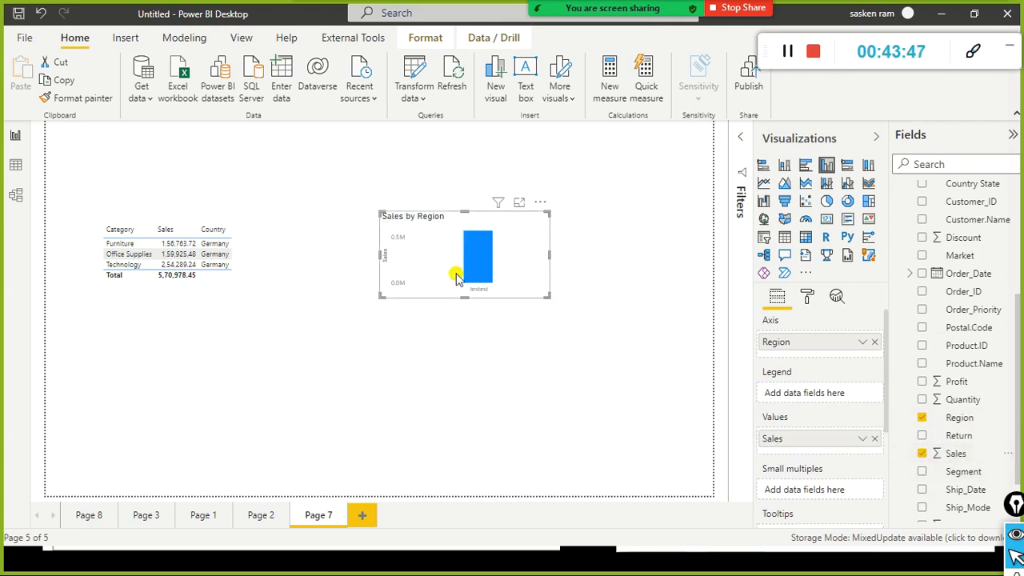
drag(533, 256, 494, 258)
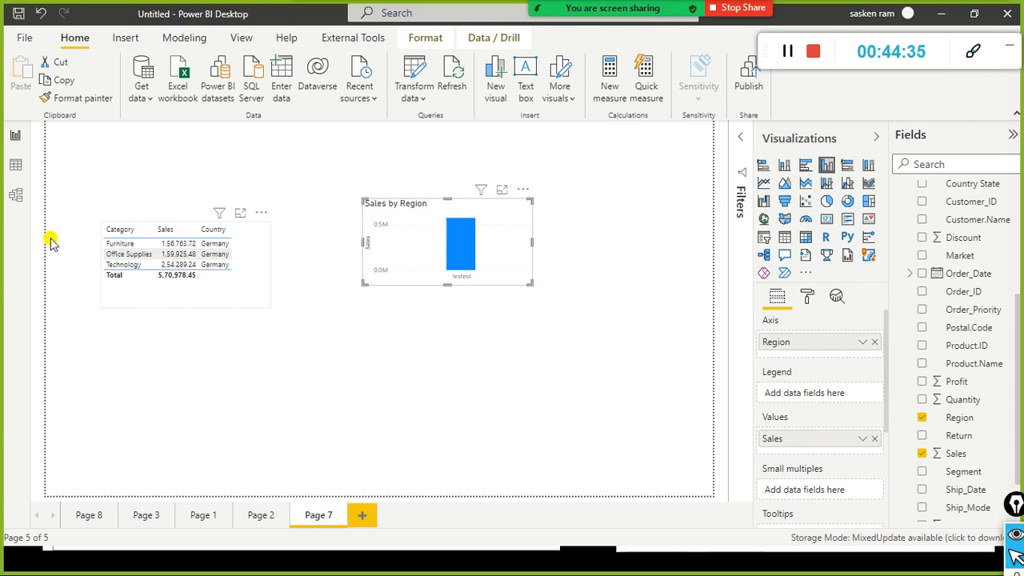
Step: Move the Sales by Region chart down and left, closer to the Germany table
click(190, 295)
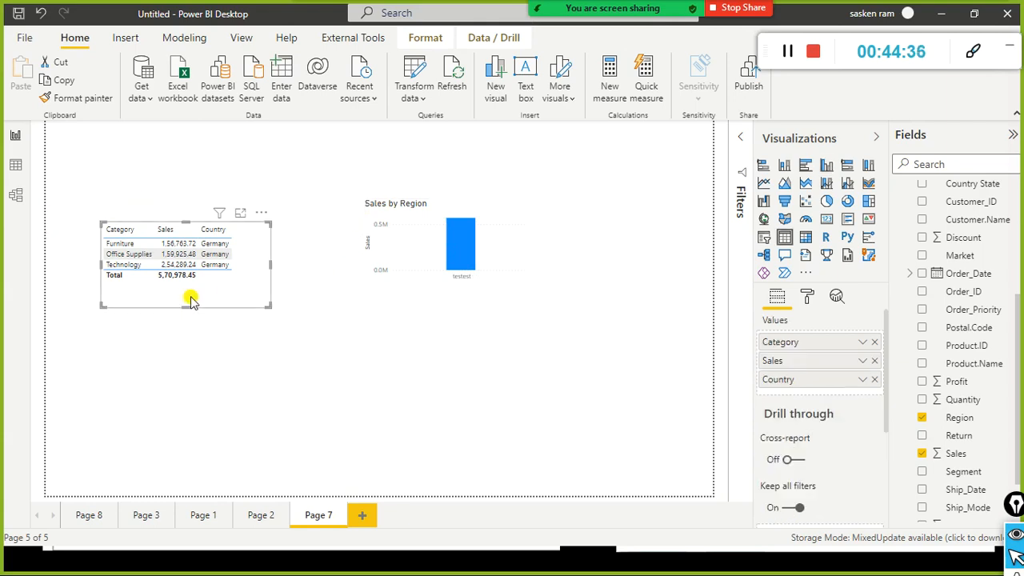
click(457, 298)
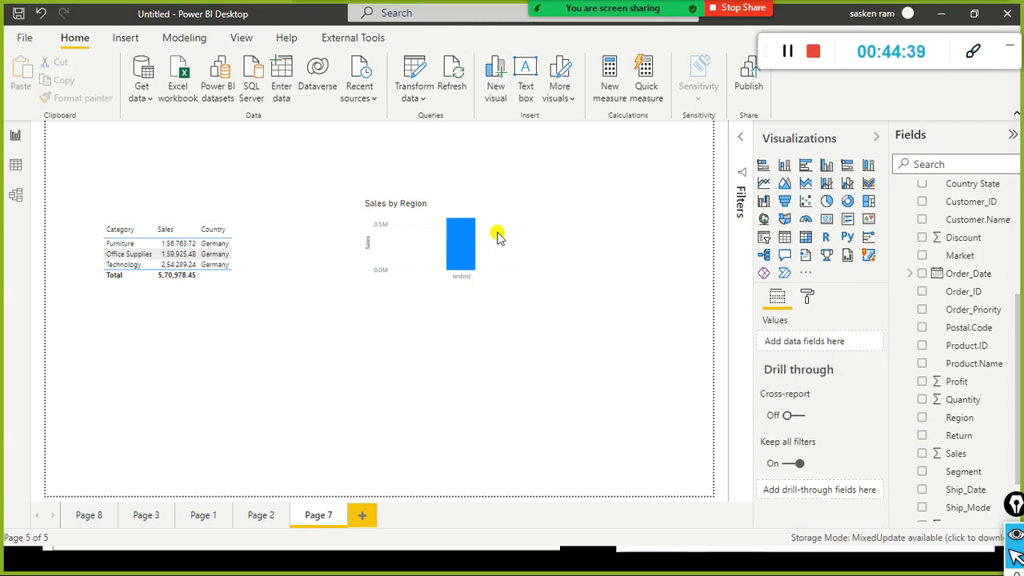
drag(496, 242, 457, 258)
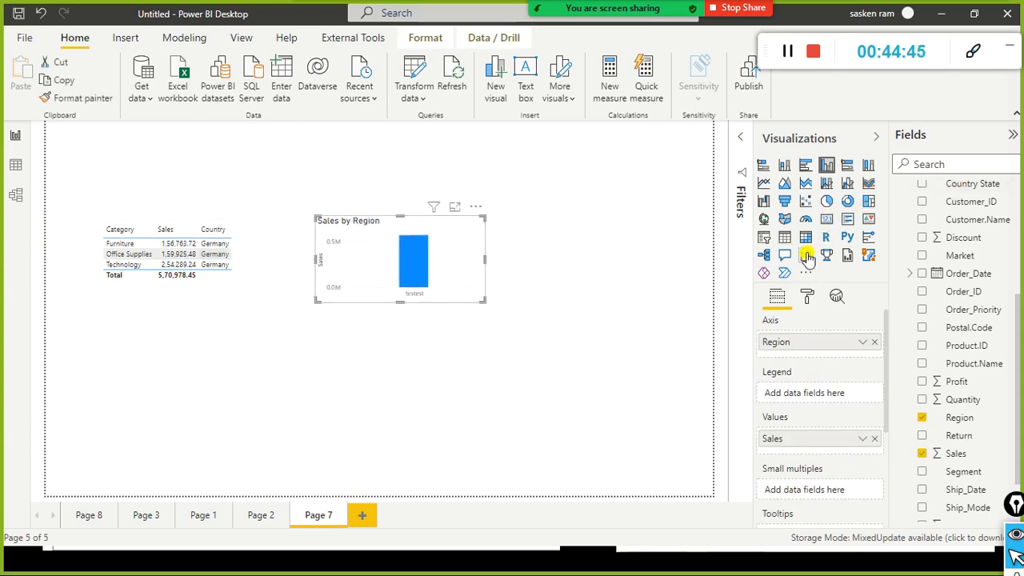
click(581, 331)
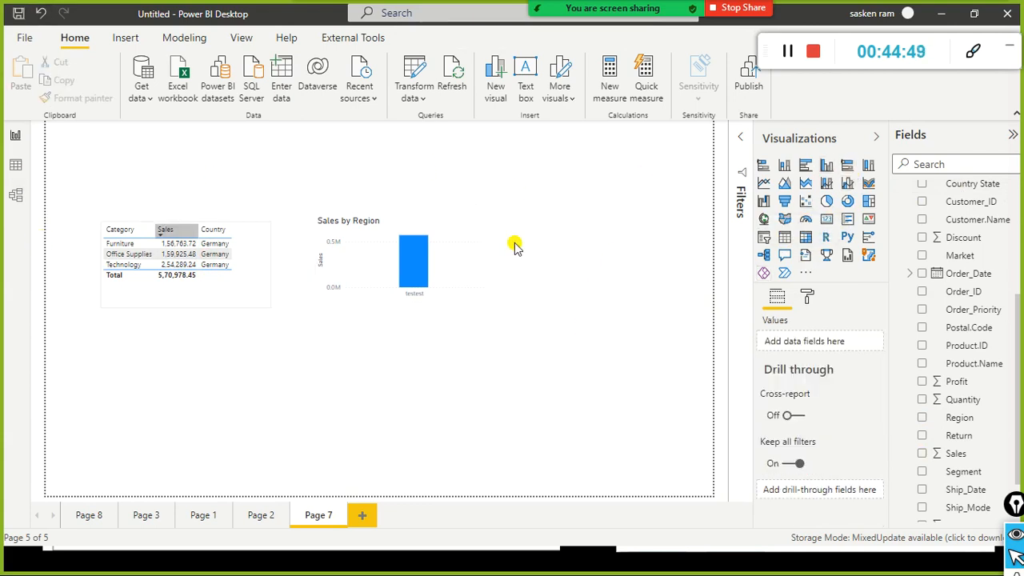
click(24, 38)
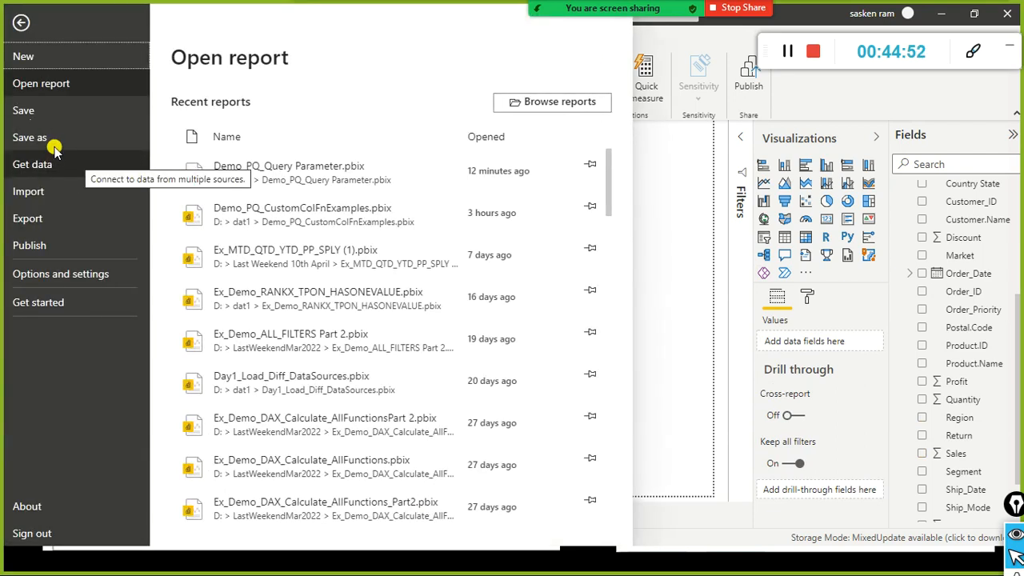
click(661, 169)
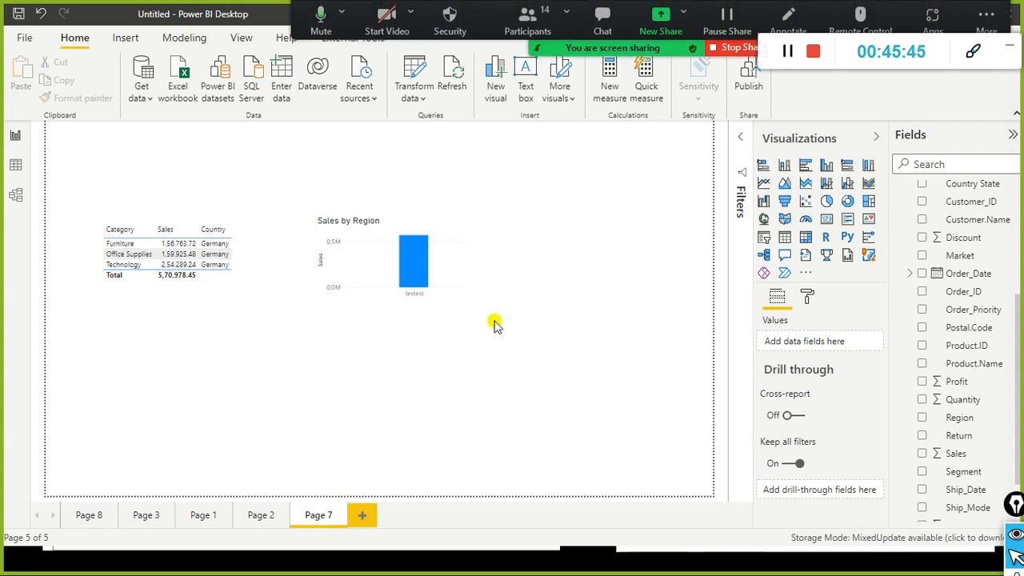
Step: Reveal the Query Parameter Use case bullets on filtering rows and creating a list query
key(alt+Tab)
key(alt+Tab)
key(alt+Tab)
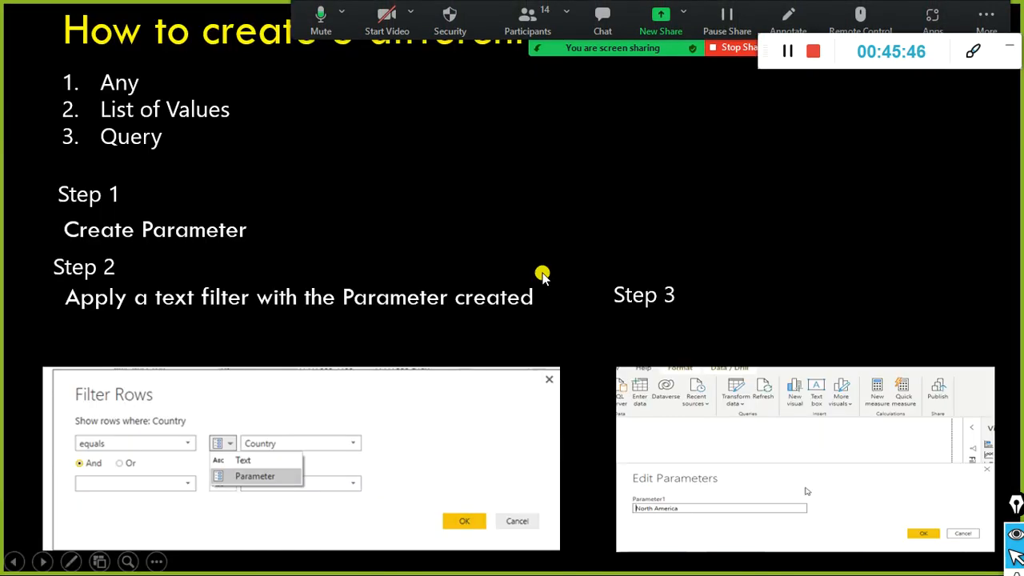
key(Left)
key(Left)
key(Left)
key(Left)
key(Right)
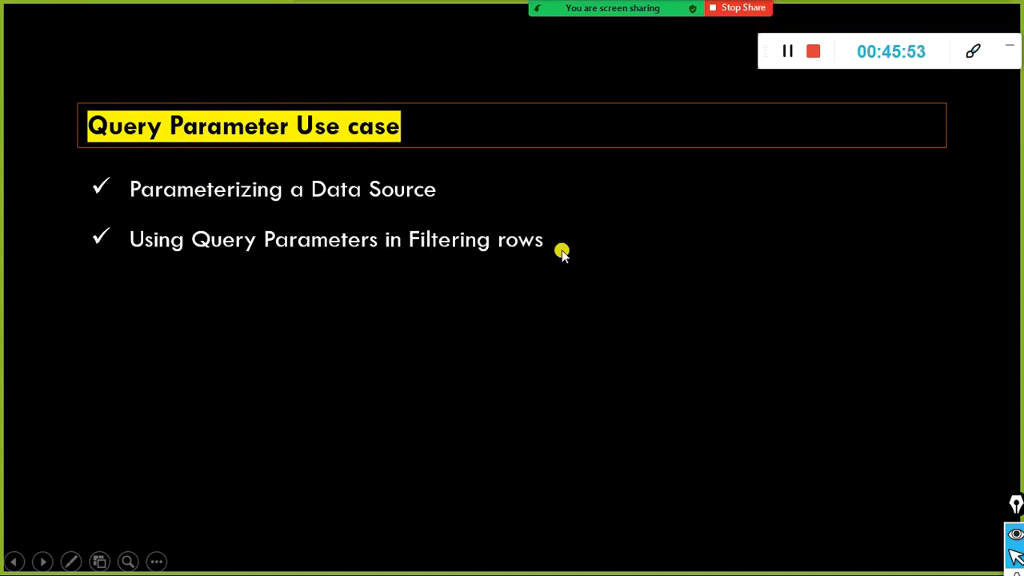
key(Right)
key(Right)
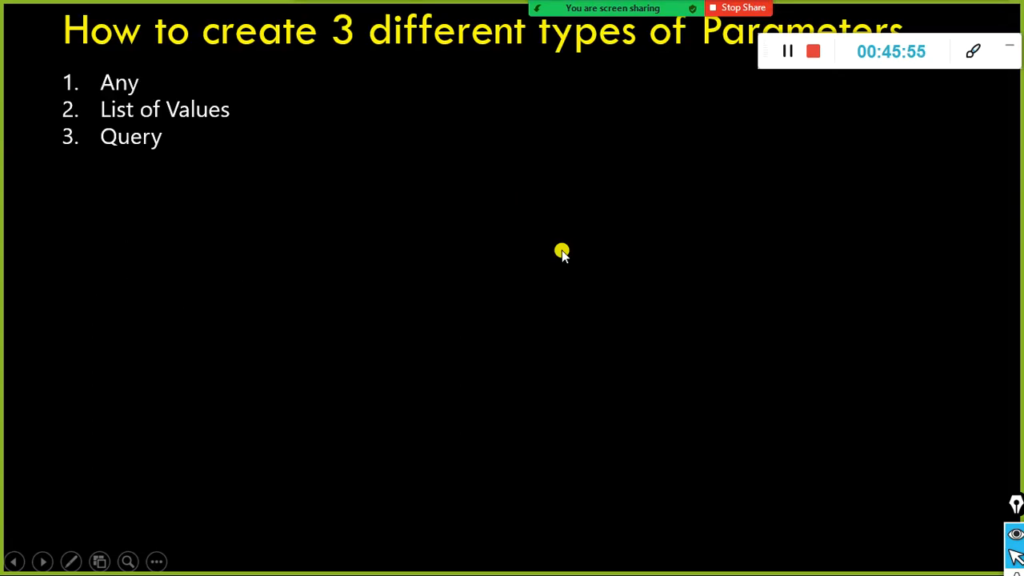
key(alt+Tab)
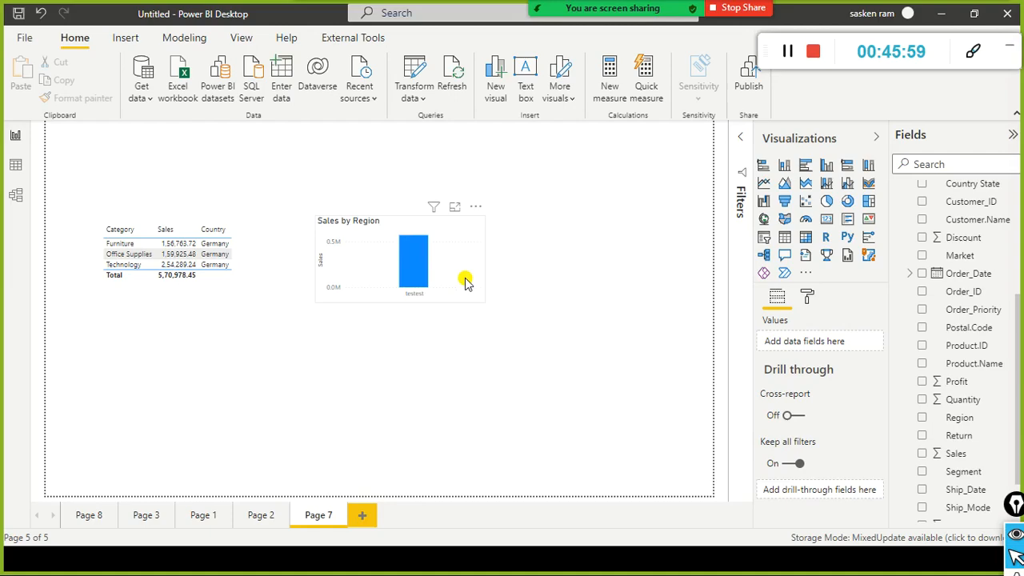
Step: Step through to the three parameter types slide, then end the slide show
key(alt+Tab)
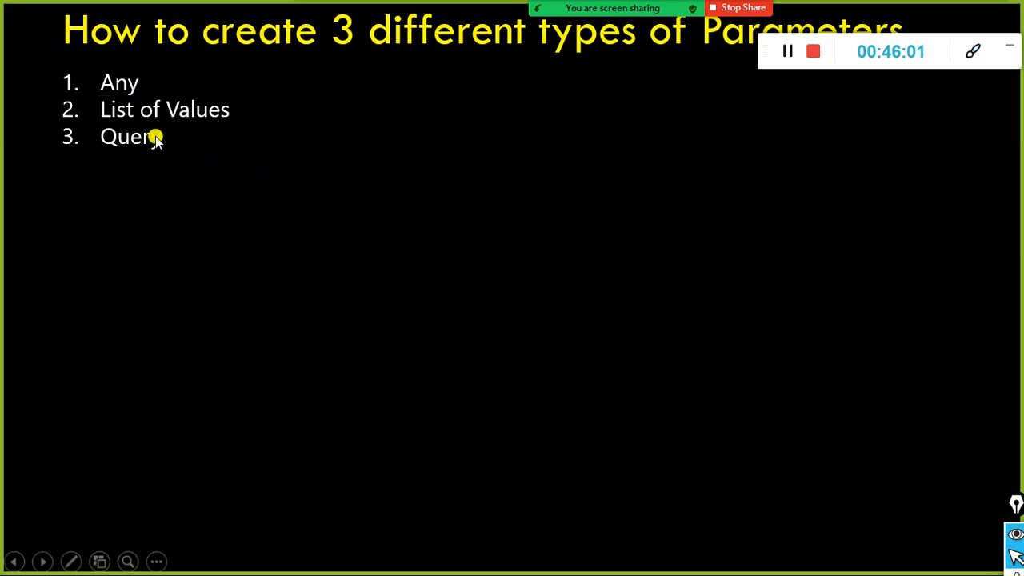
key(Right)
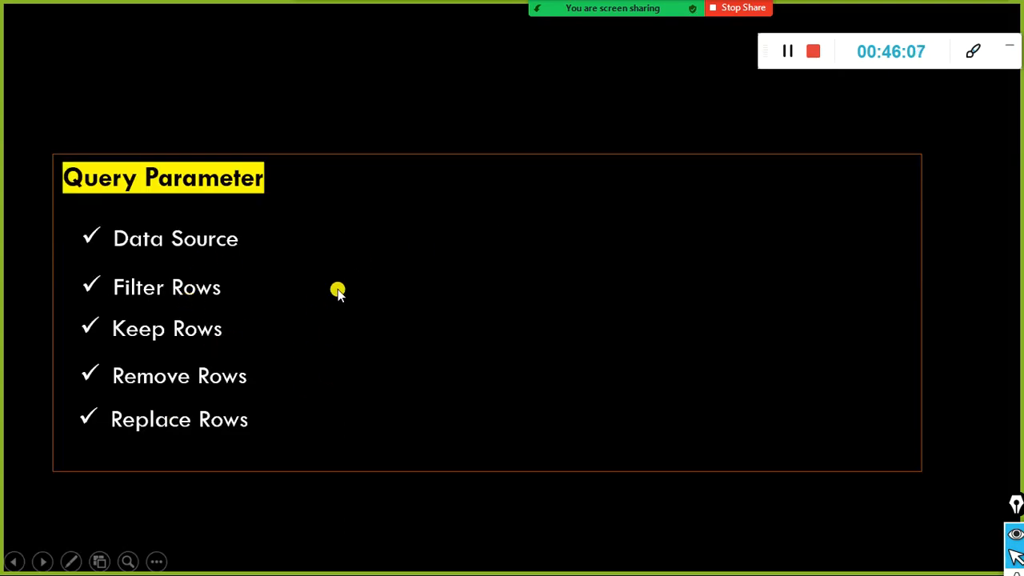
key(Right)
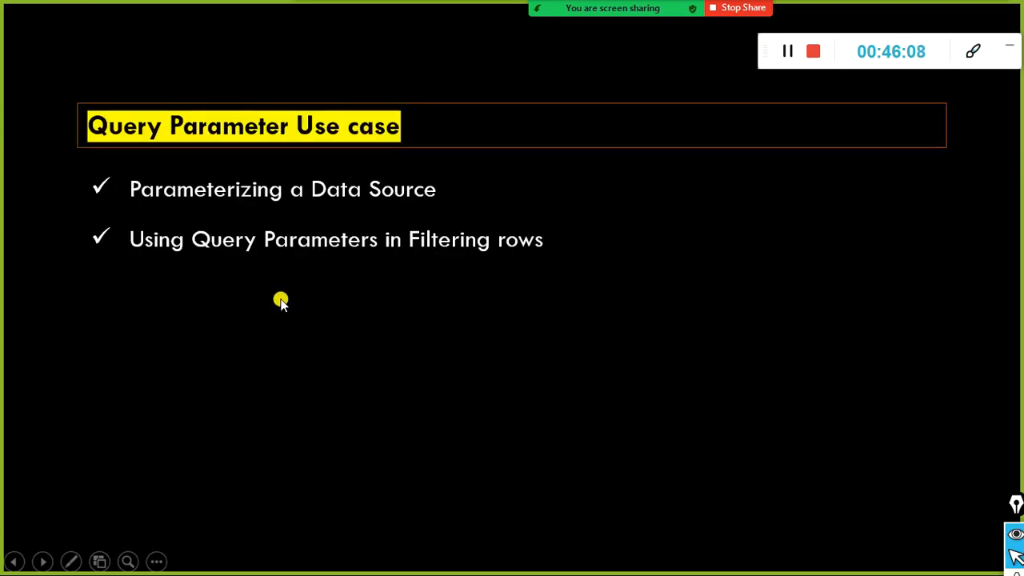
key(alt+Tab)
key(alt+Tab)
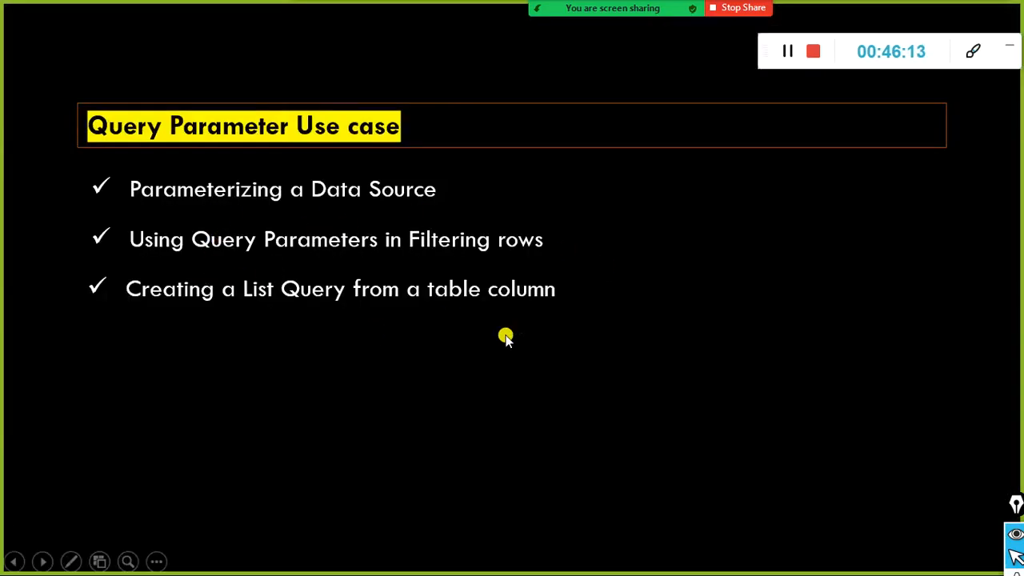
key(Right)
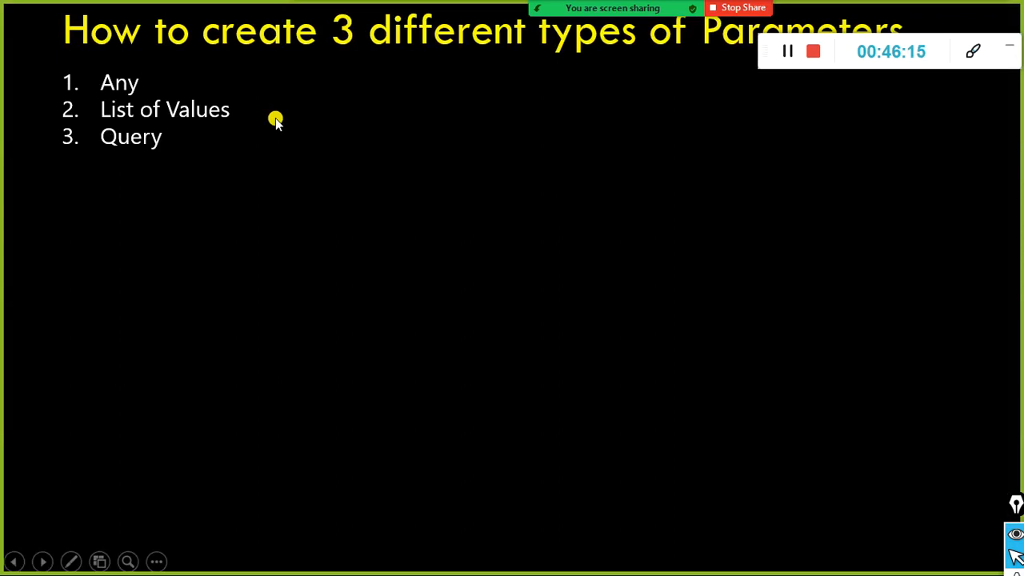
key(Left)
key(Left)
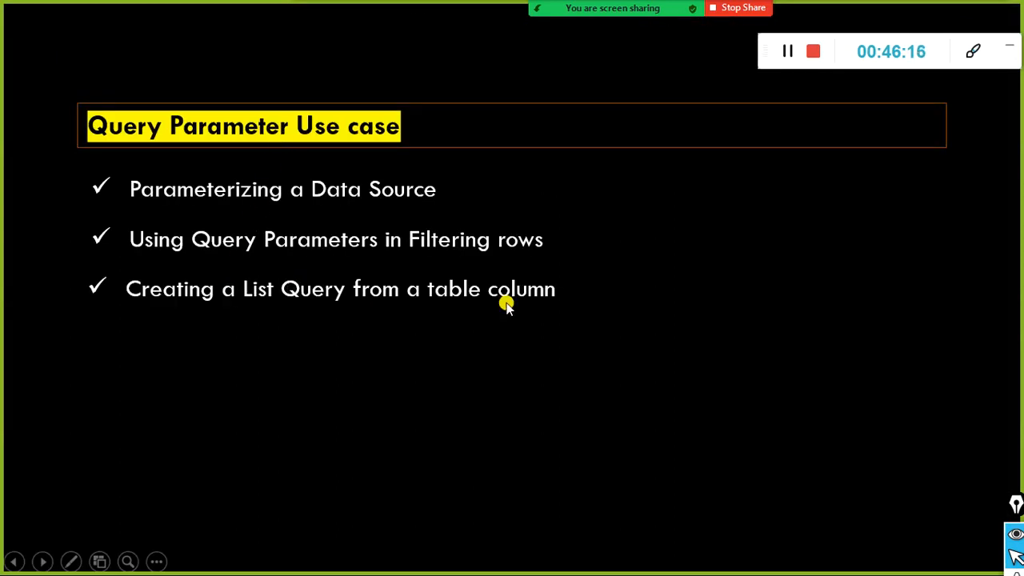
key(Right)
key(Right)
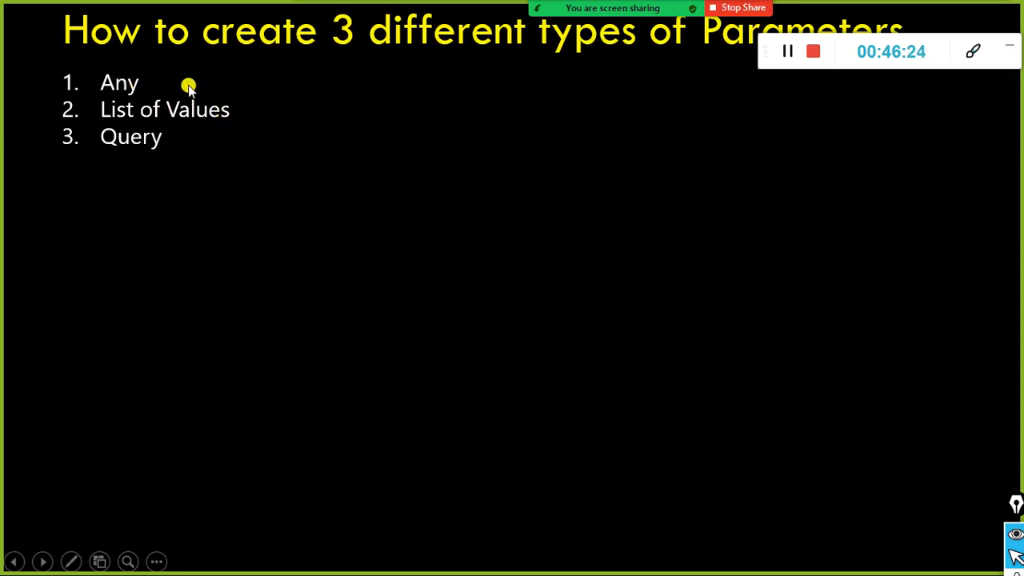
key(Escape)
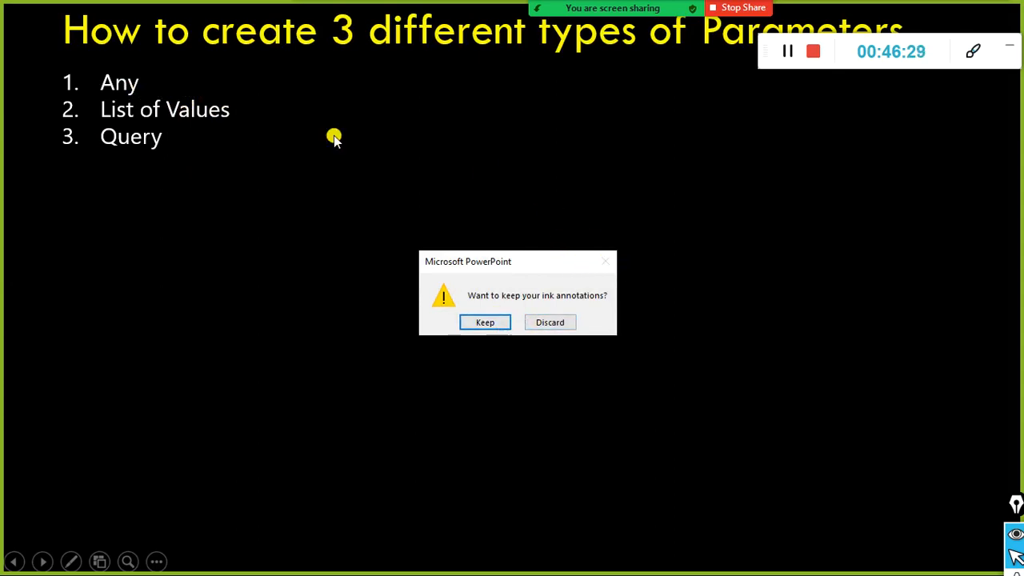
key(alt+Tab)
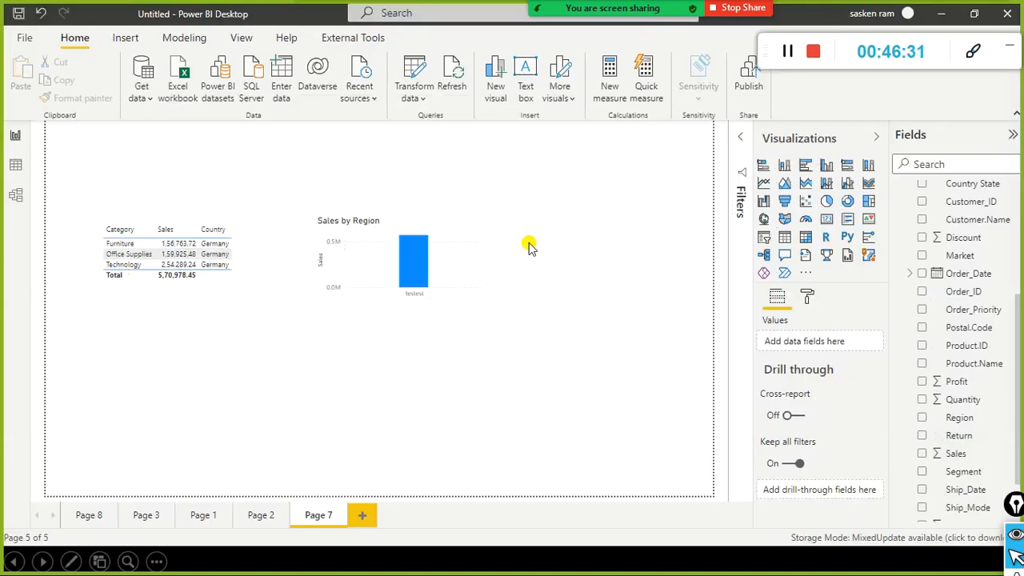
Step: Dismiss the Transform data menu and close the slides without saving, keeping the ink annotations
click(419, 99)
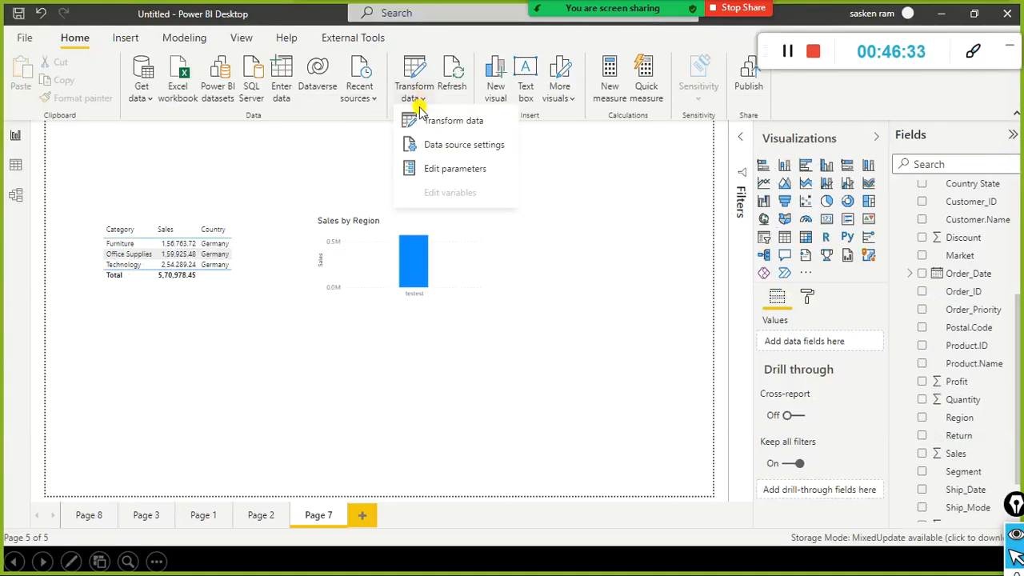
click(560, 208)
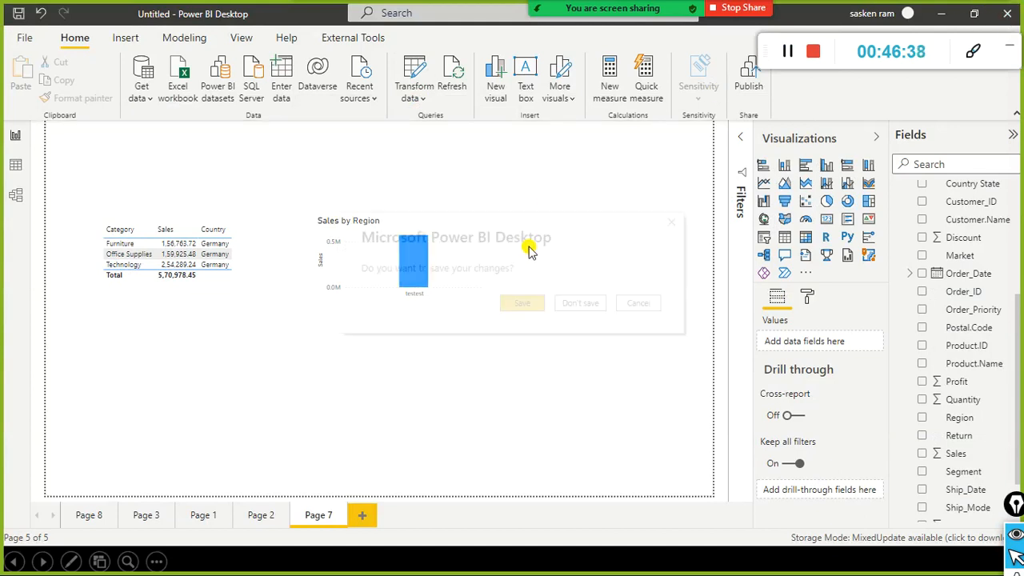
click(583, 301)
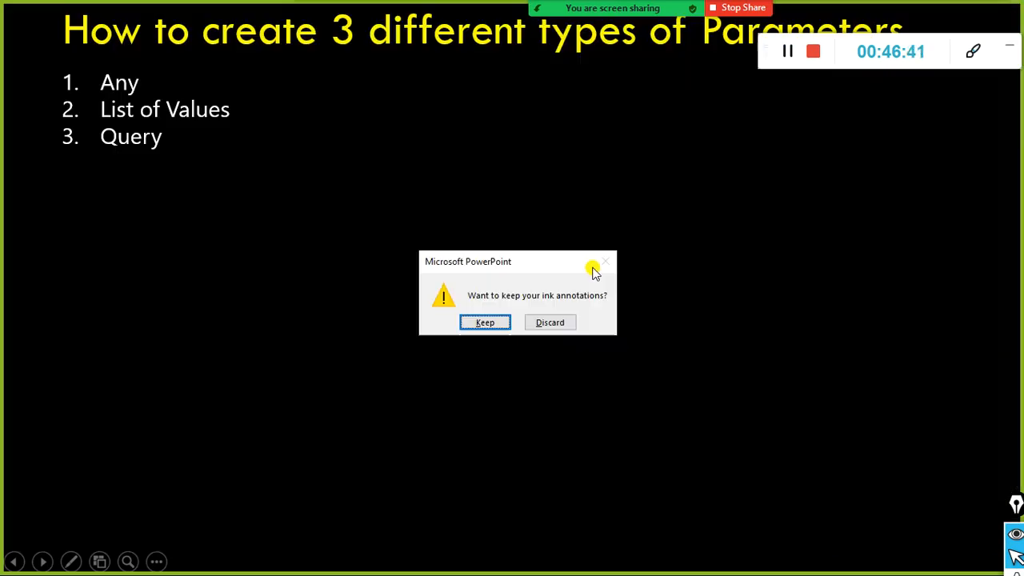
click(485, 324)
Step: Start the slide show, then bring the Demo_PQ_Query Parameter report to the front
key(alt+Tab)
key(alt+Tab)
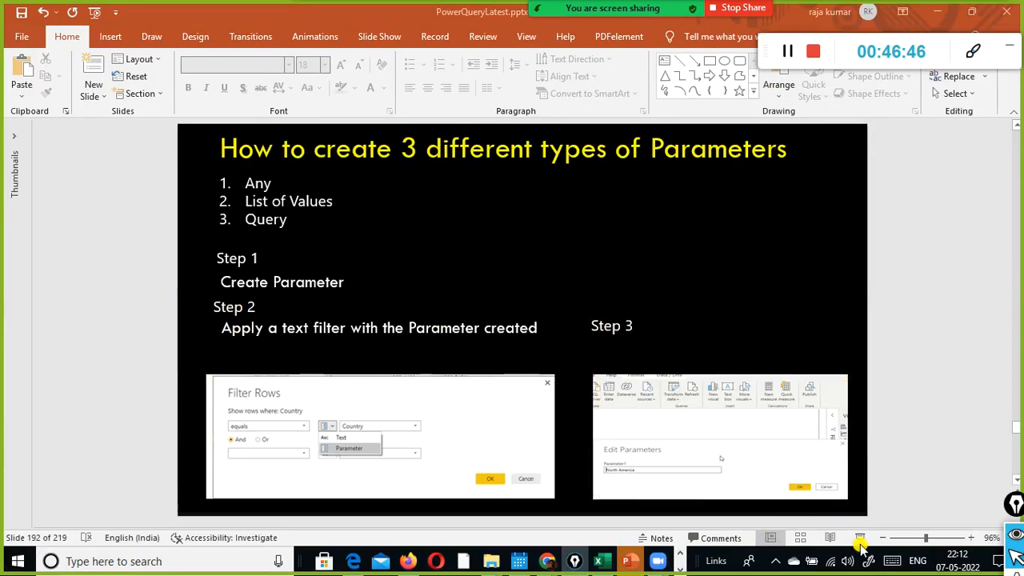
key(shift+F5)
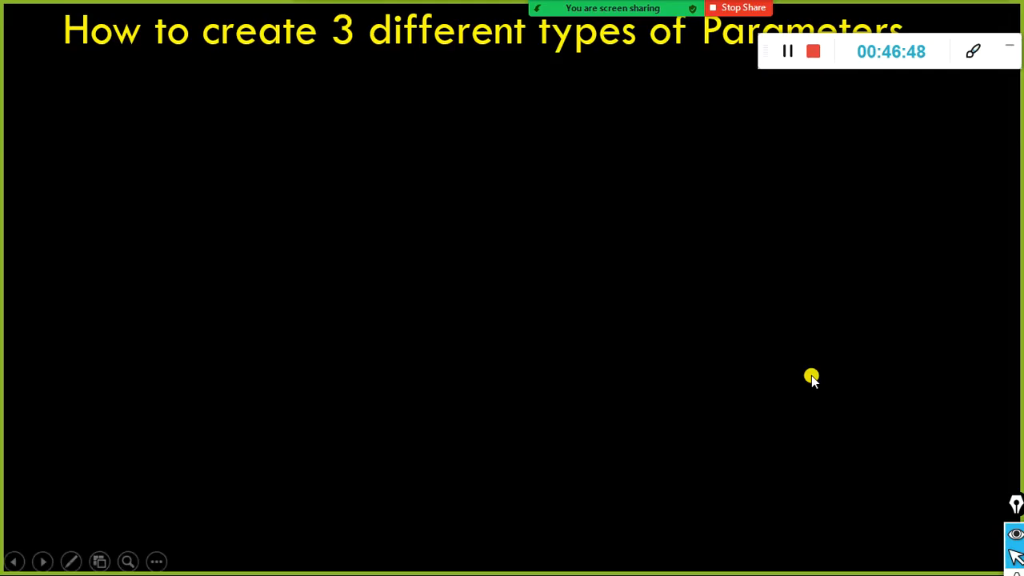
key(alt+Tab)
key(alt+Tab)
key(alt+Tab)
key(alt+Tab)
key(alt+Tab)
key(alt+Tab)
key(alt+Tab)
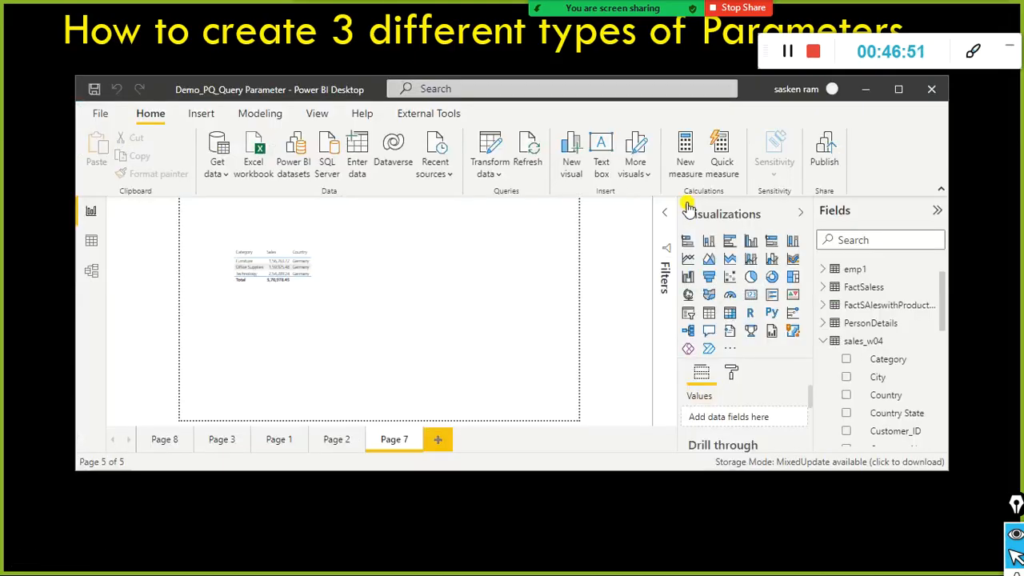
Step: Maximize the report window and open Power Query Editor from Transform data
double_click(317, 89)
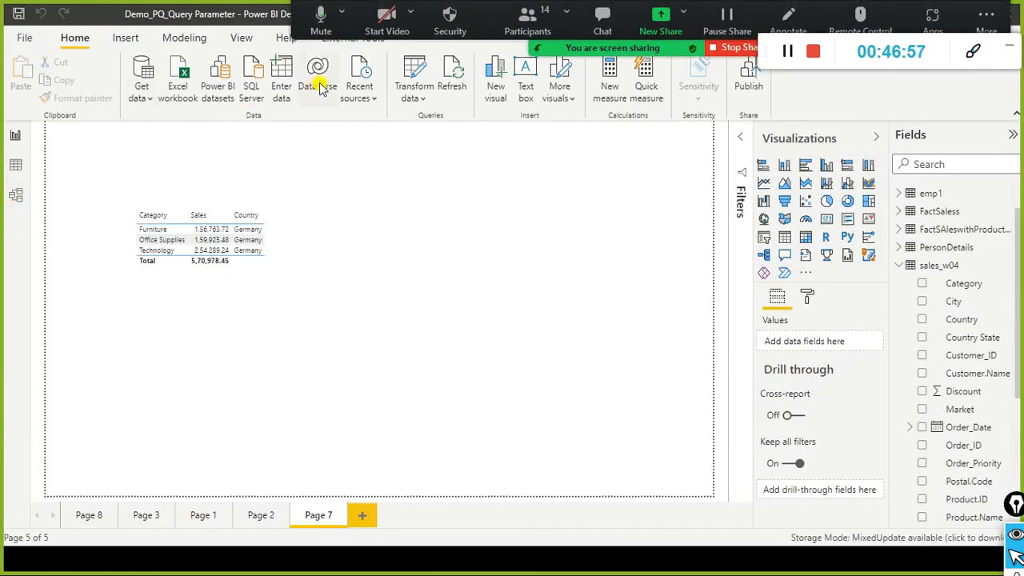
click(412, 96)
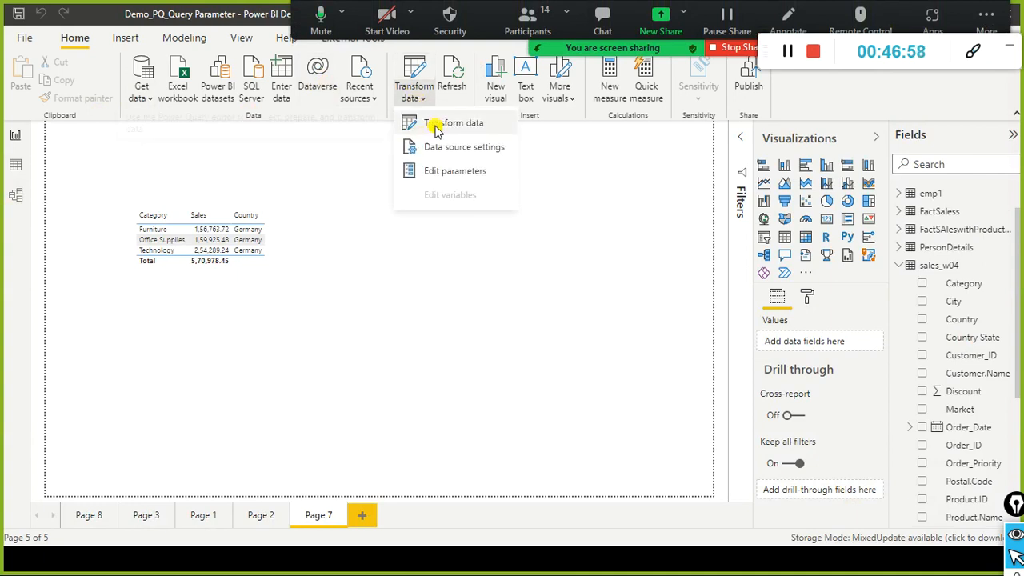
click(436, 122)
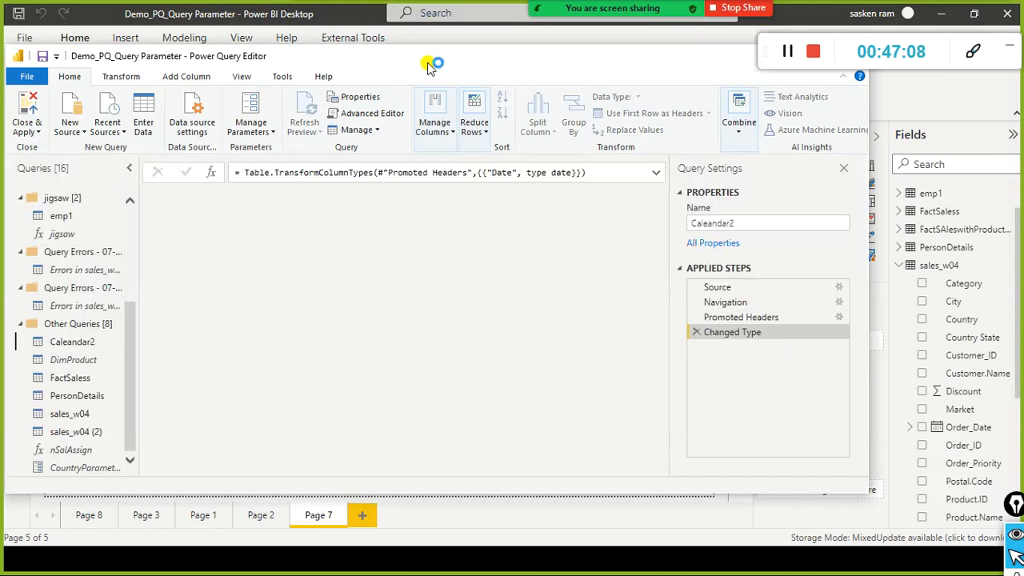
Step: Preview Caleandar2 and an Errors query, then re-expand Other Queries to show its eight queries
click(70, 343)
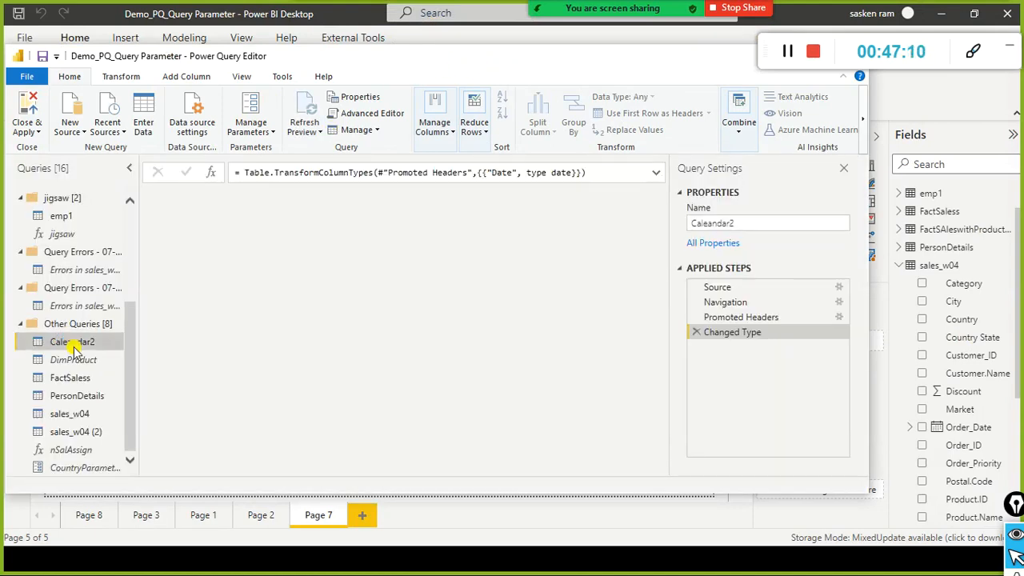
click(141, 291)
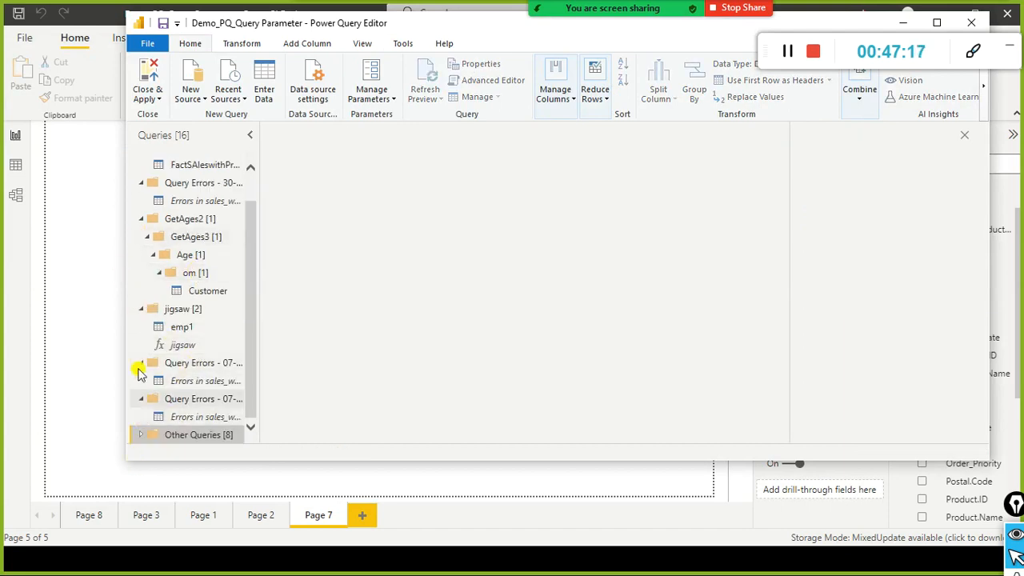
click(205, 201)
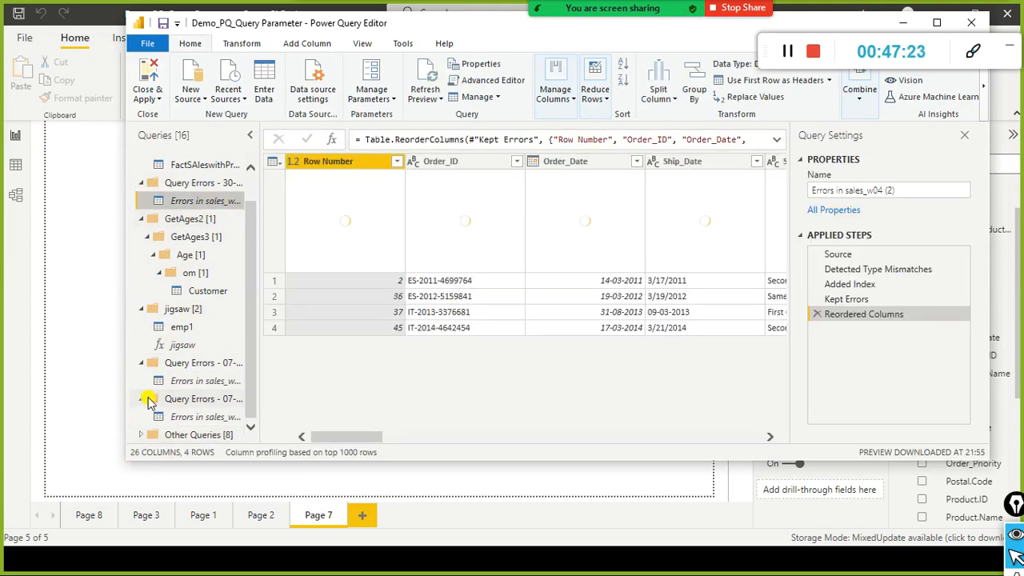
click(146, 439)
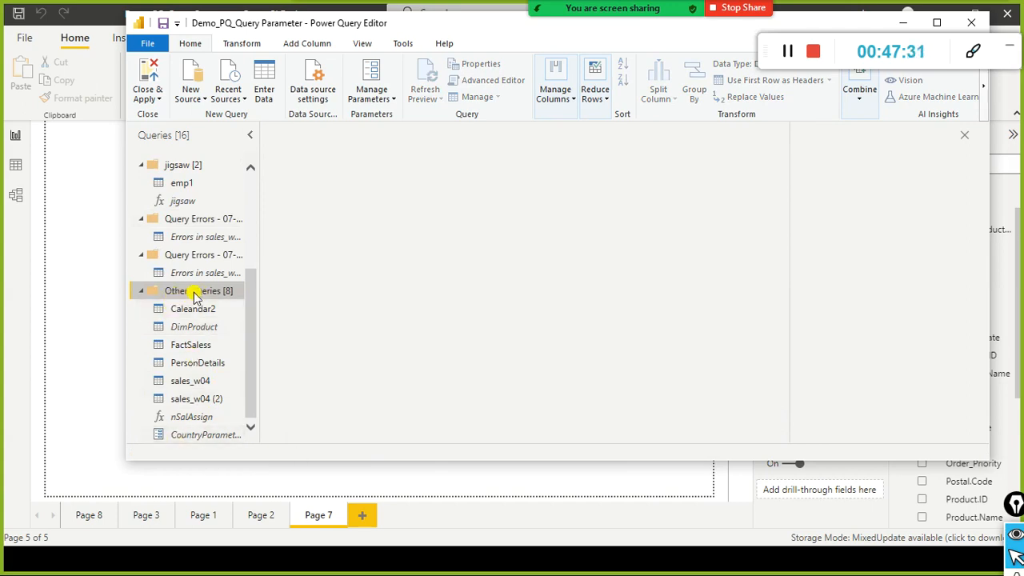
Step: Select the CountryParameter query and open its Manage Parameters settings, currently Text with value Germany
double_click(204, 437)
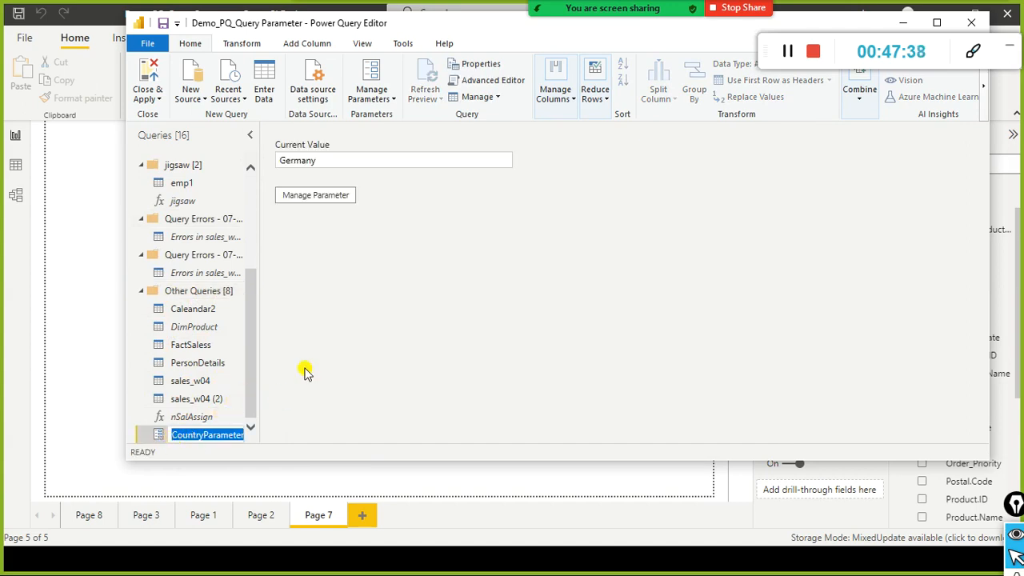
click(318, 200)
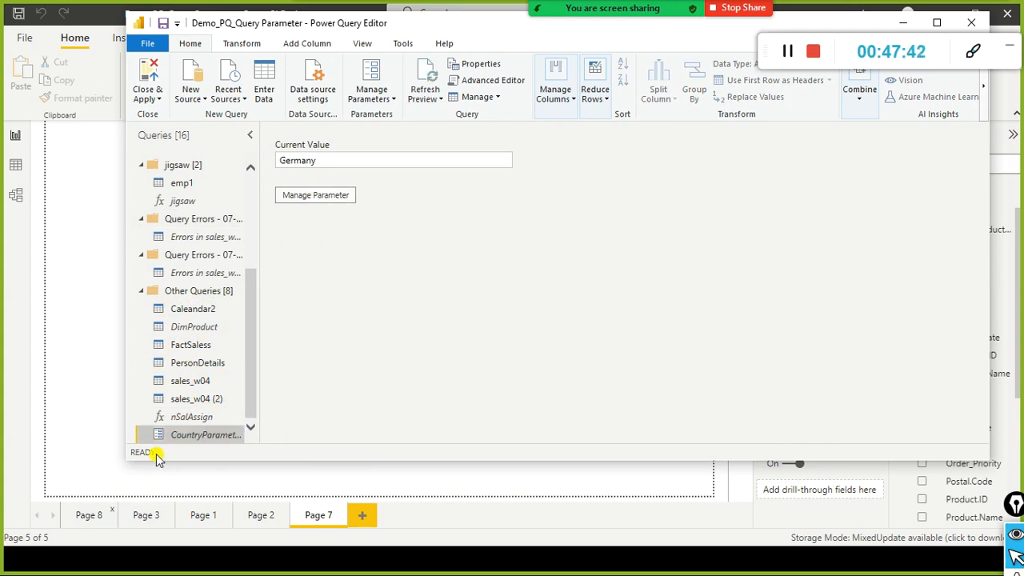
click(316, 193)
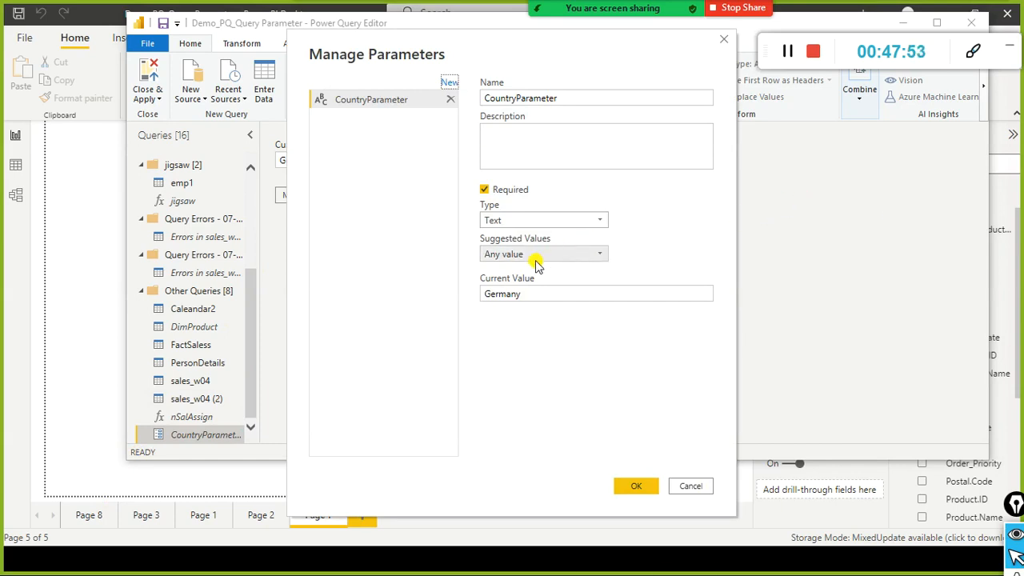
Step: Switch CountryParameter's Suggested Values to a List of values containing Germany and United States
click(606, 256)
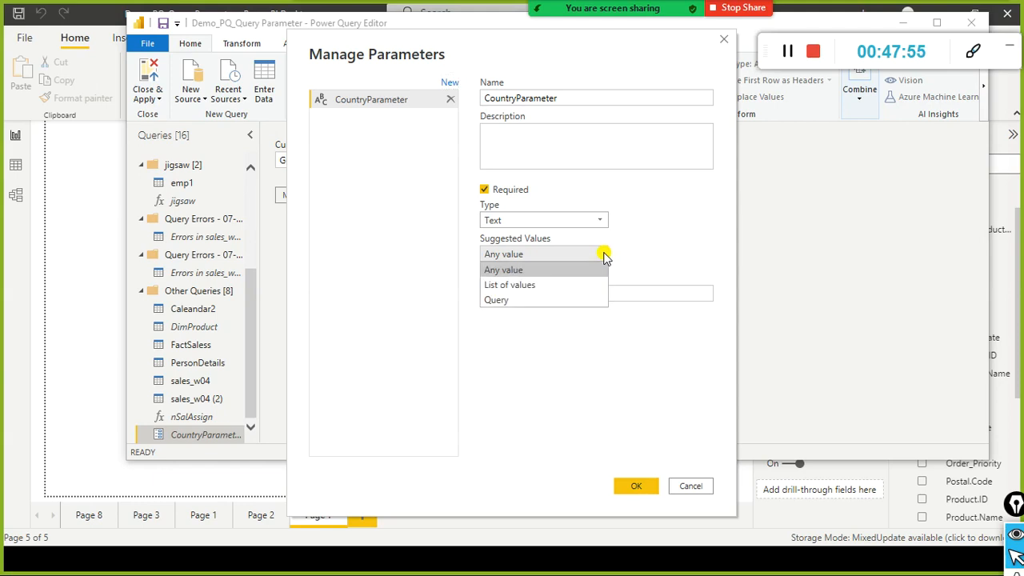
click(548, 290)
click(550, 293)
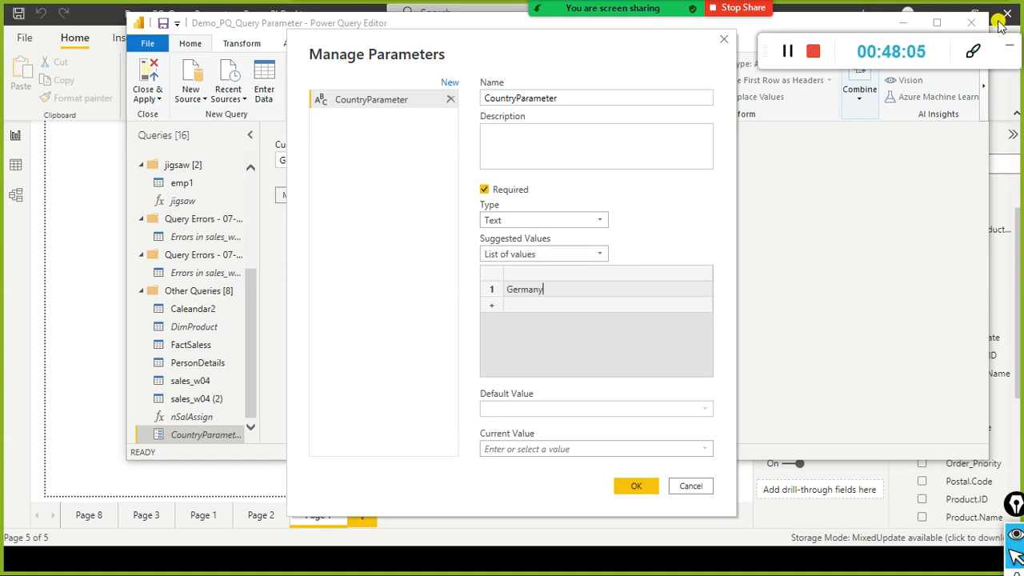
click(581, 306)
click(582, 309)
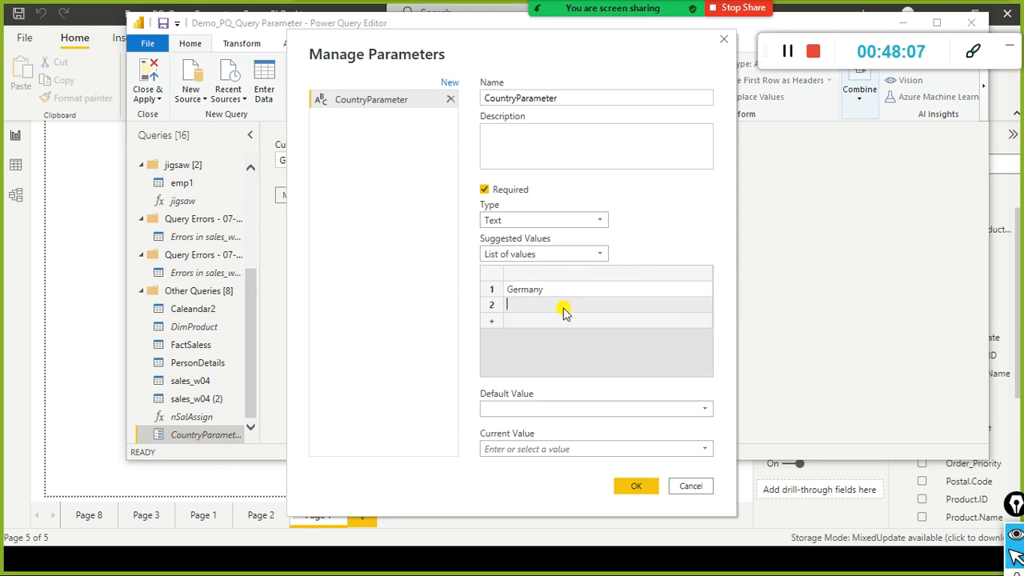
text(United States)
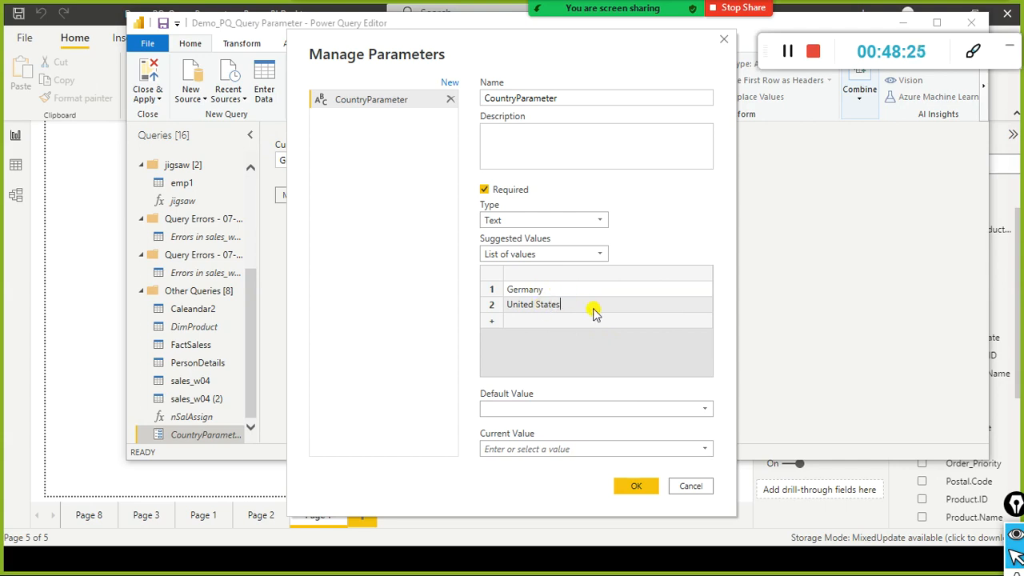
Step: Set the default value to Germany and the current value to United States, then save
click(706, 412)
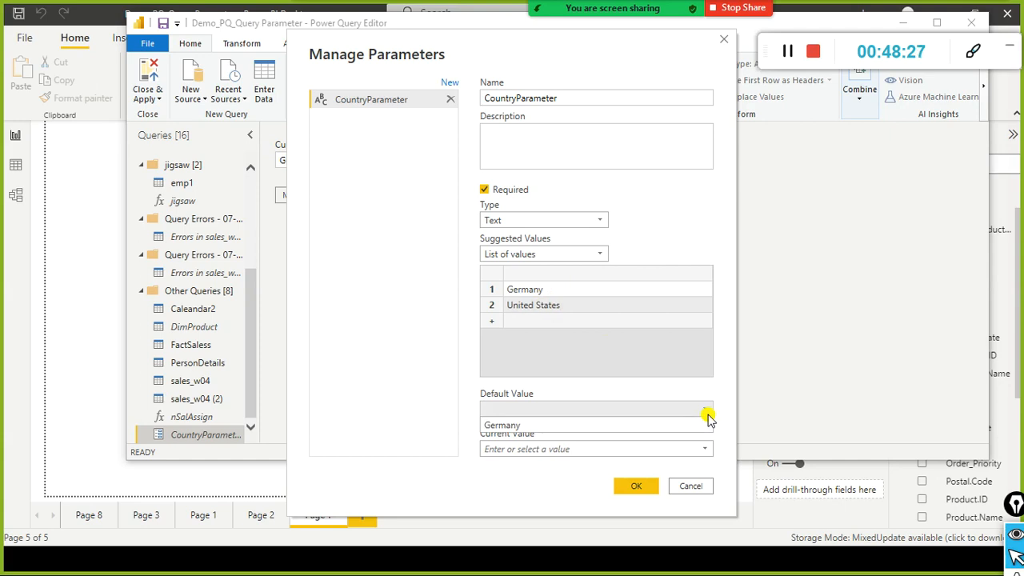
click(645, 425)
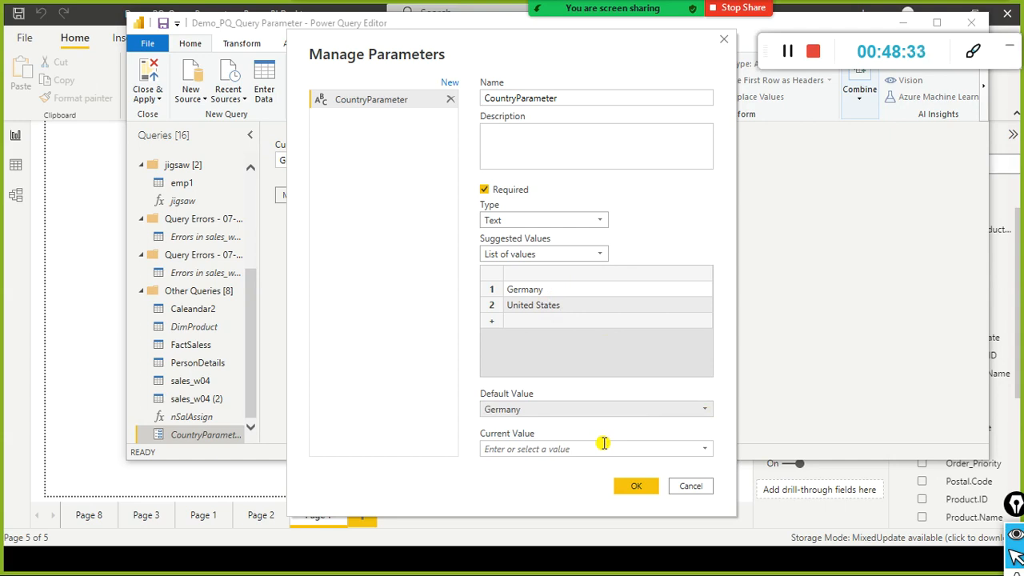
click(706, 452)
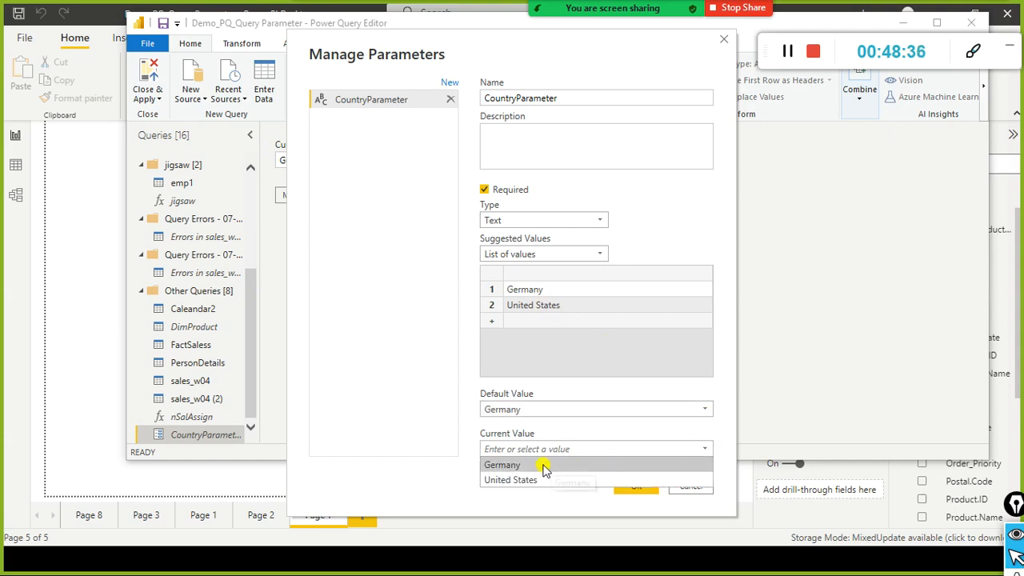
click(513, 480)
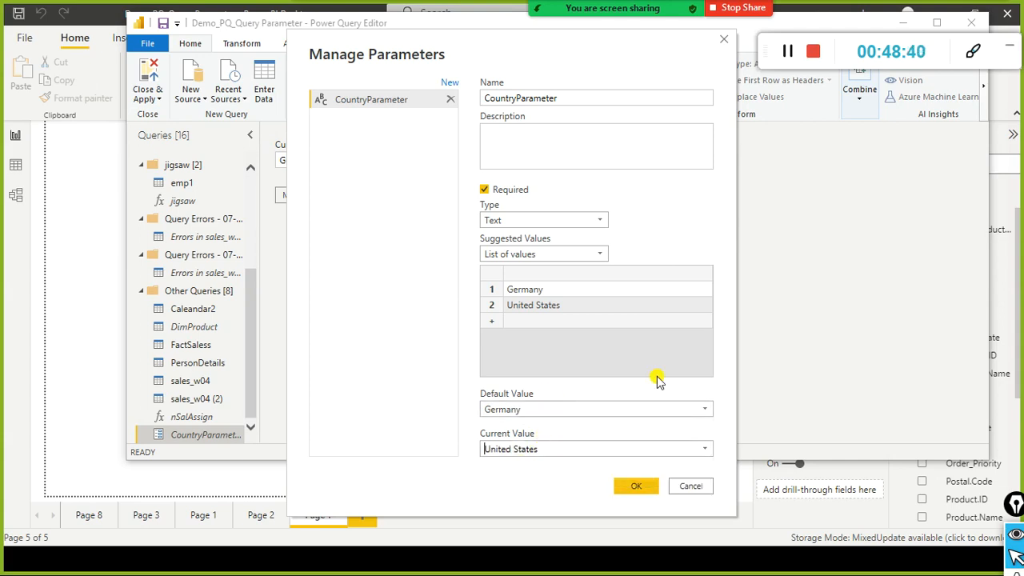
click(549, 405)
click(549, 407)
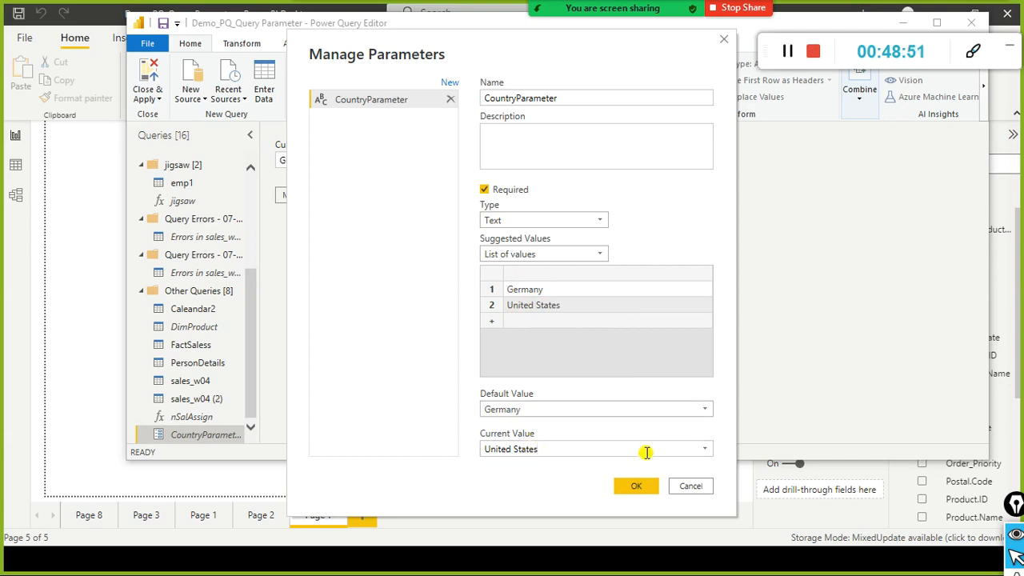
click(705, 450)
click(705, 453)
click(632, 488)
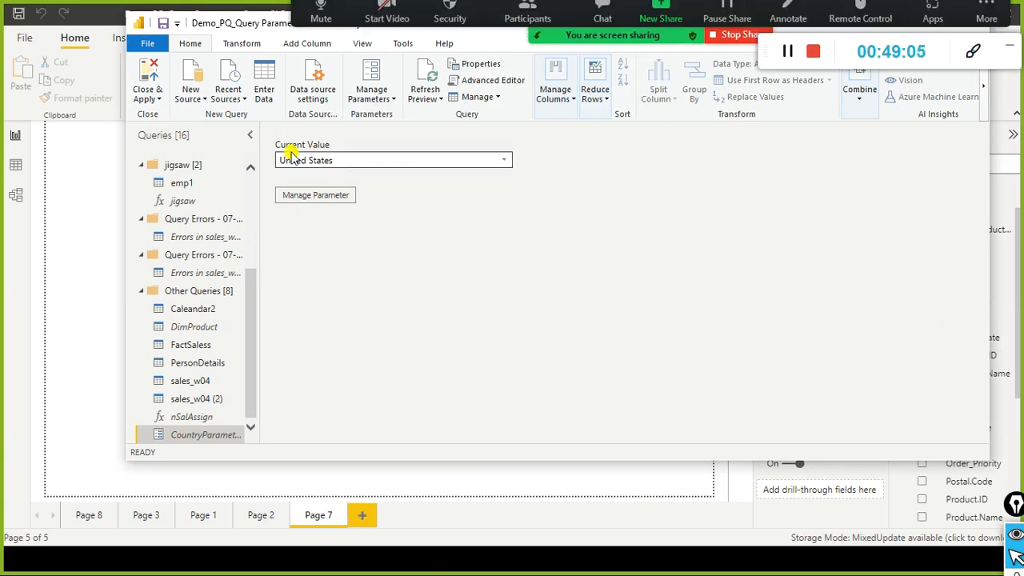
Step: Apply the query changes with Close & Apply to load United States sales
click(160, 100)
click(165, 105)
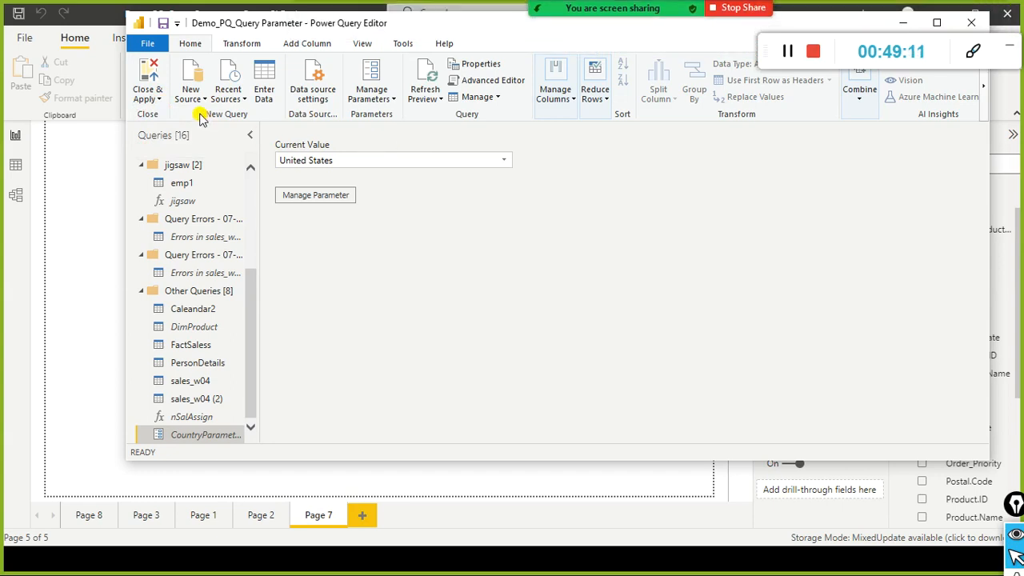
click(158, 102)
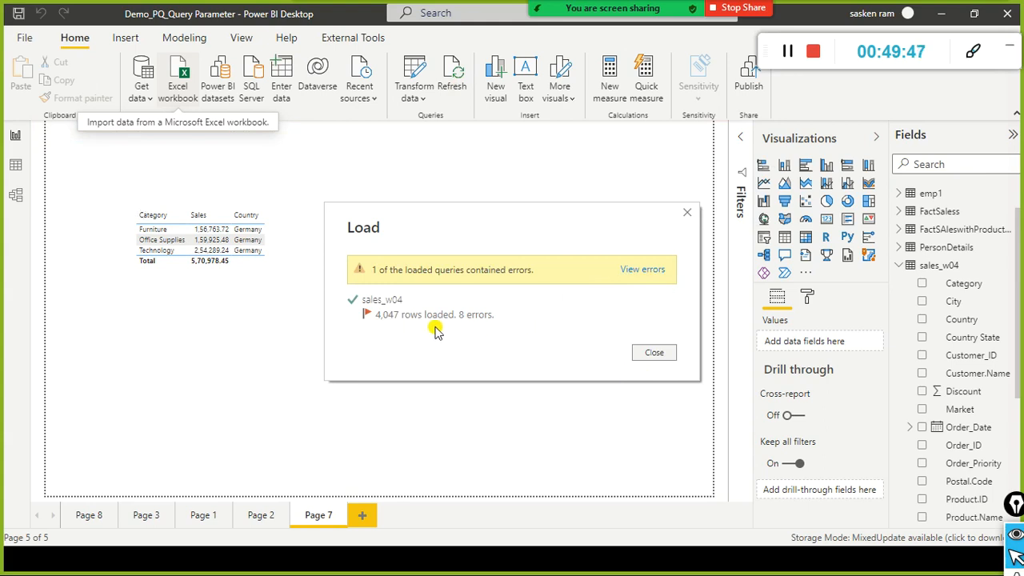
Step: Dismiss the load summary and switch CountryParameter from United States to Germany in Edit Parameters
click(655, 355)
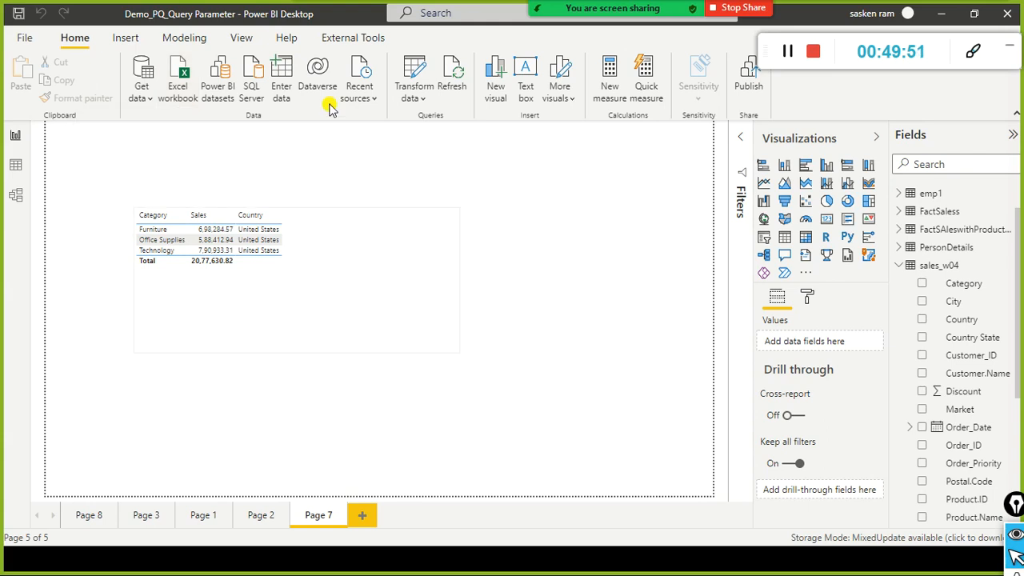
click(418, 103)
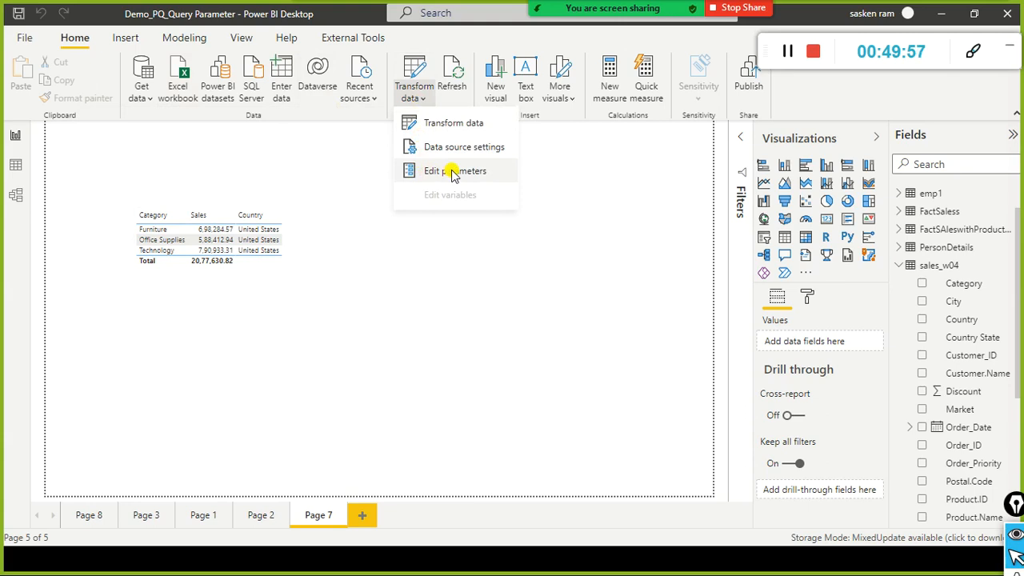
click(453, 173)
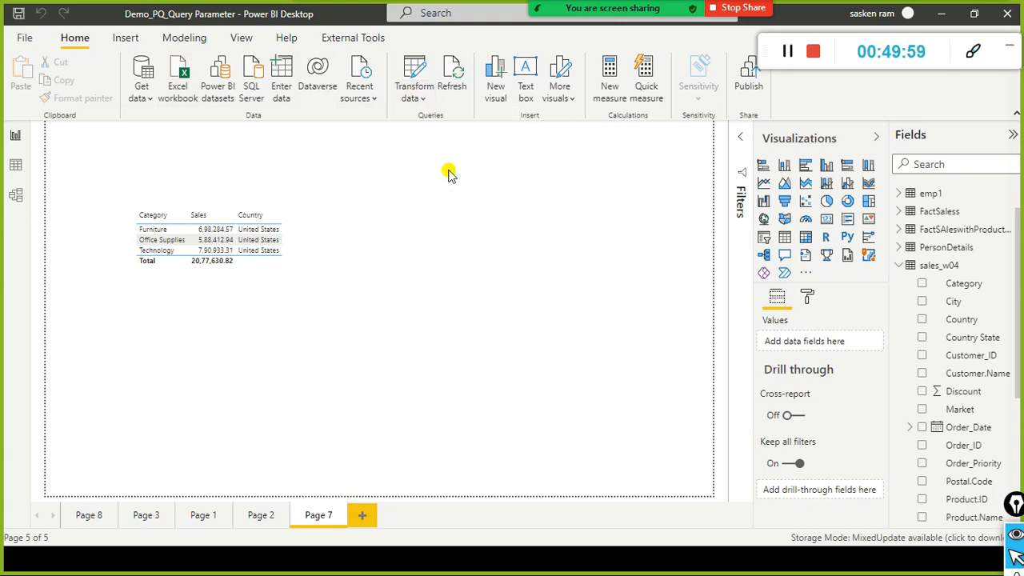
click(504, 275)
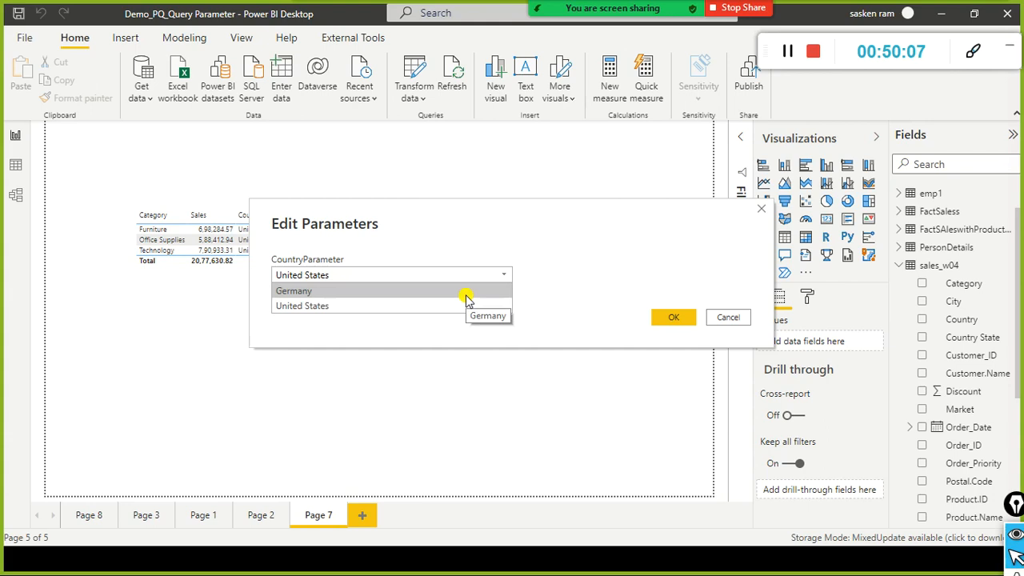
click(559, 217)
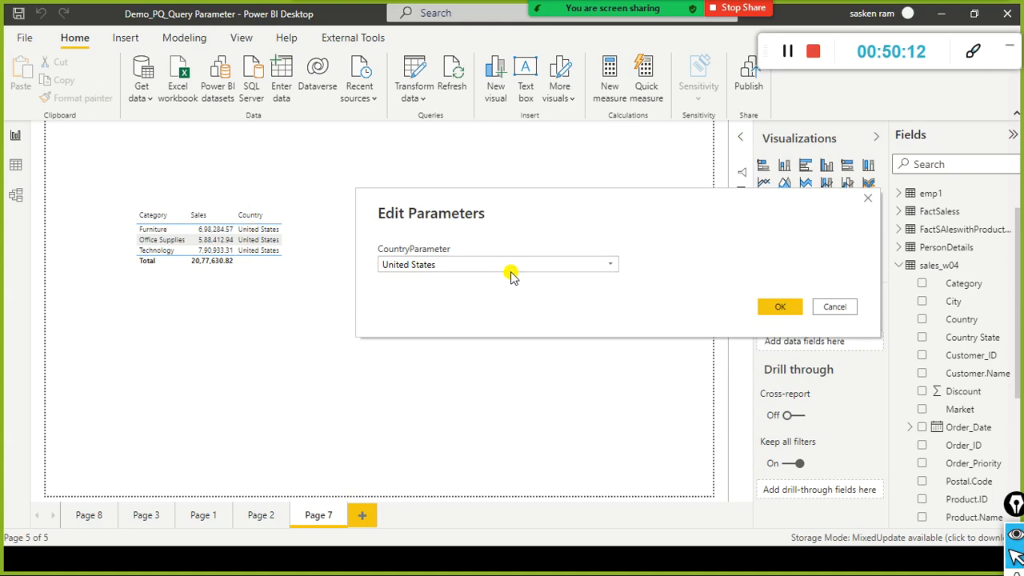
click(612, 264)
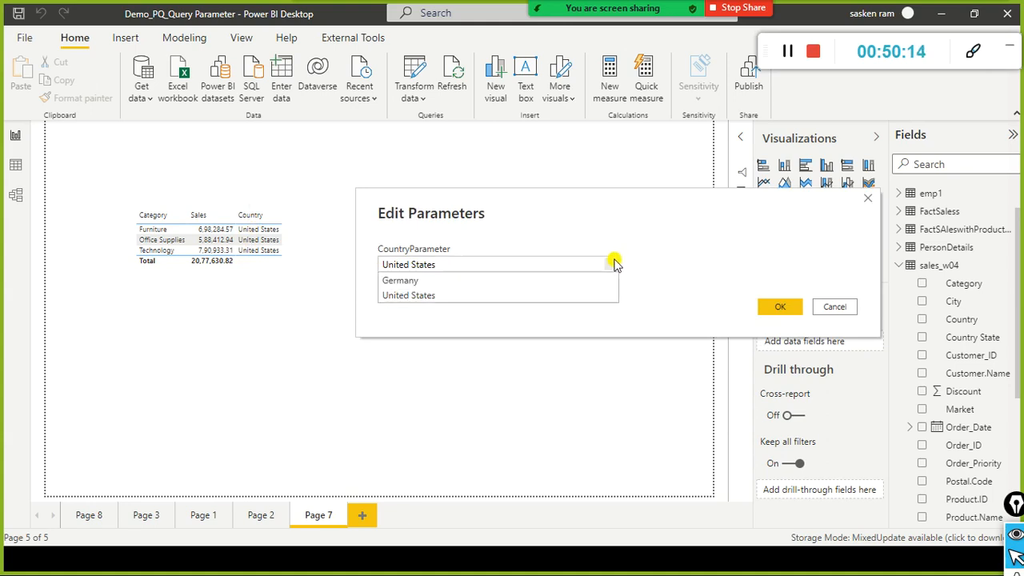
click(494, 292)
click(610, 264)
click(529, 281)
click(769, 308)
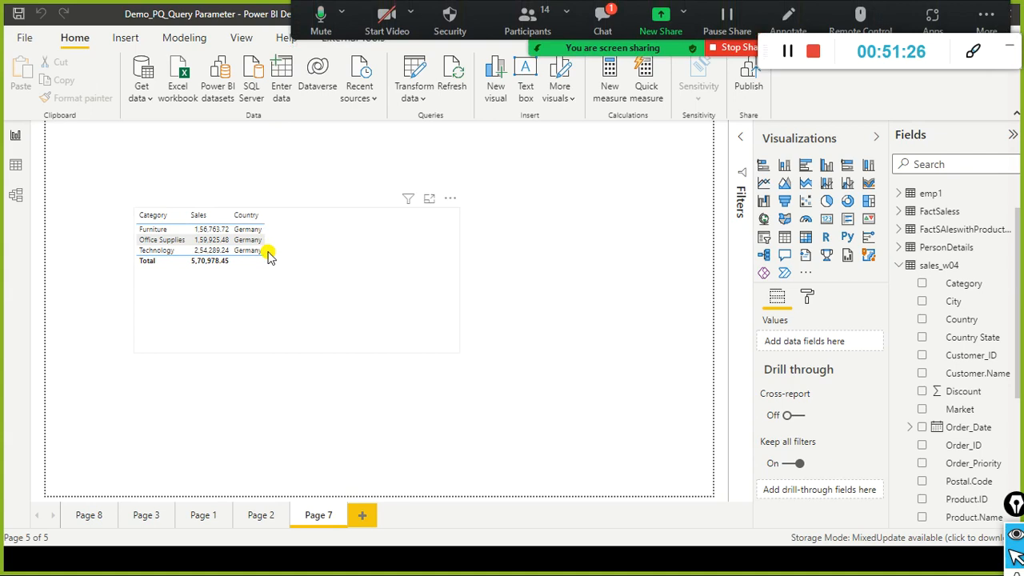
Step: Open the Transform data options once Page 7 shows Germany sales totalling 5,70,978.45
click(424, 99)
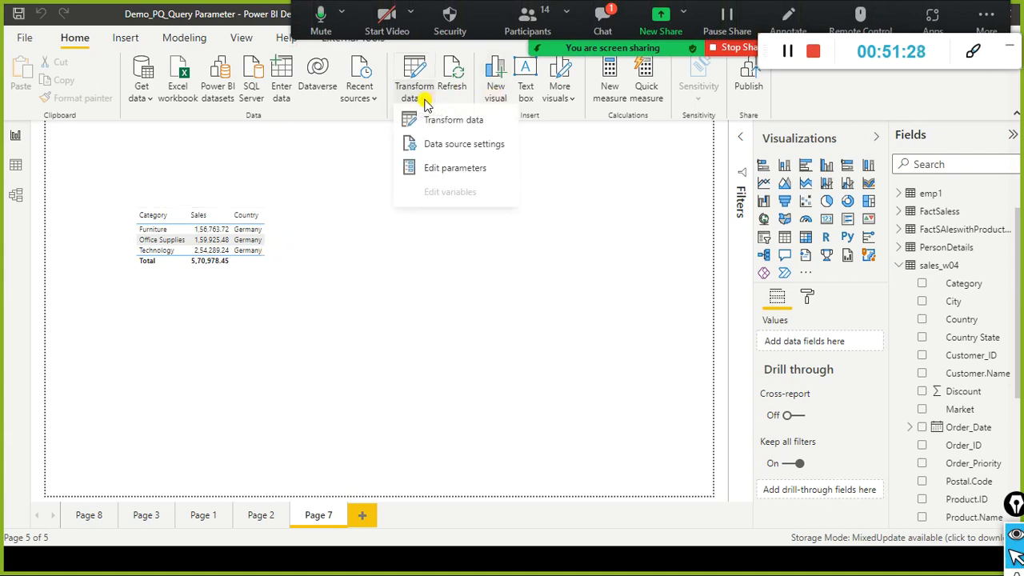
Step: Set CountryParameter to United States in Edit Parameters, then open the Zoom meeting chat
click(429, 169)
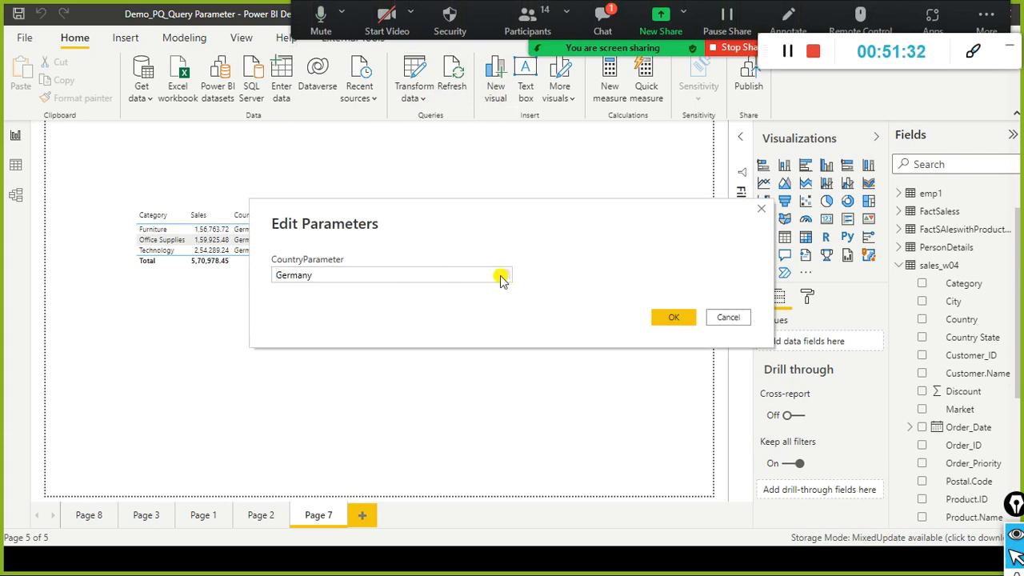
click(500, 278)
click(404, 306)
drag(474, 217, 532, 216)
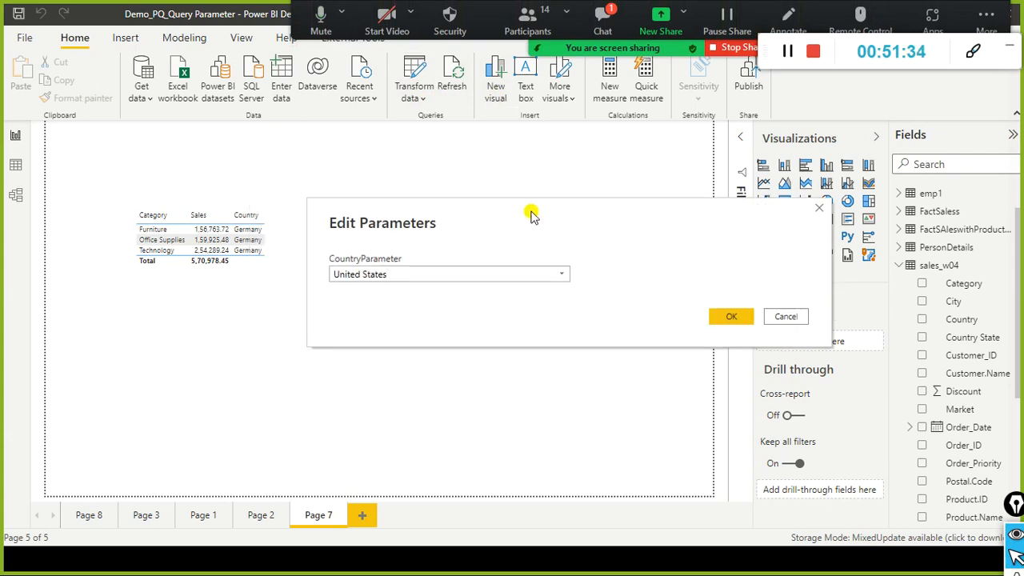
click(812, 299)
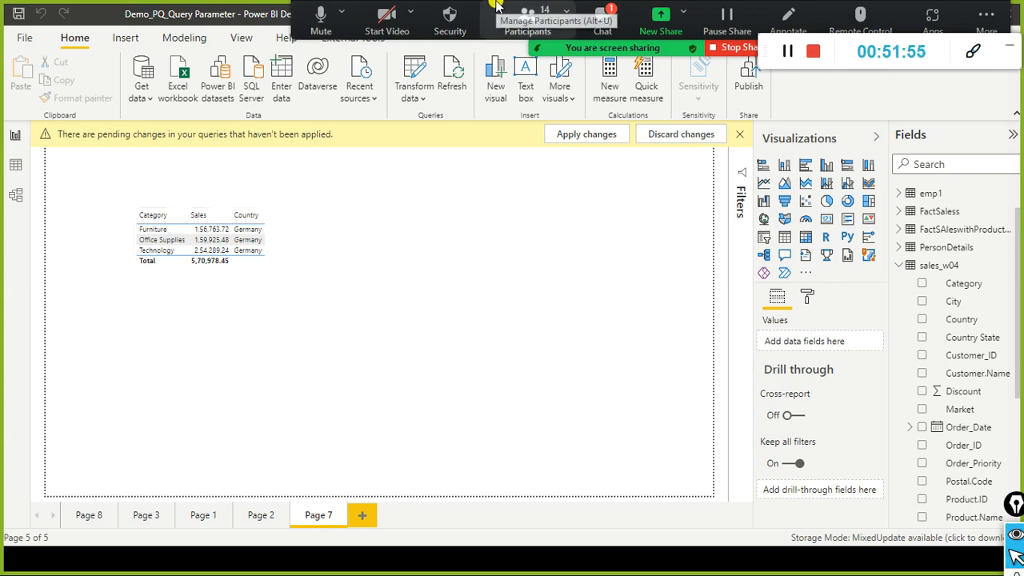
click(606, 16)
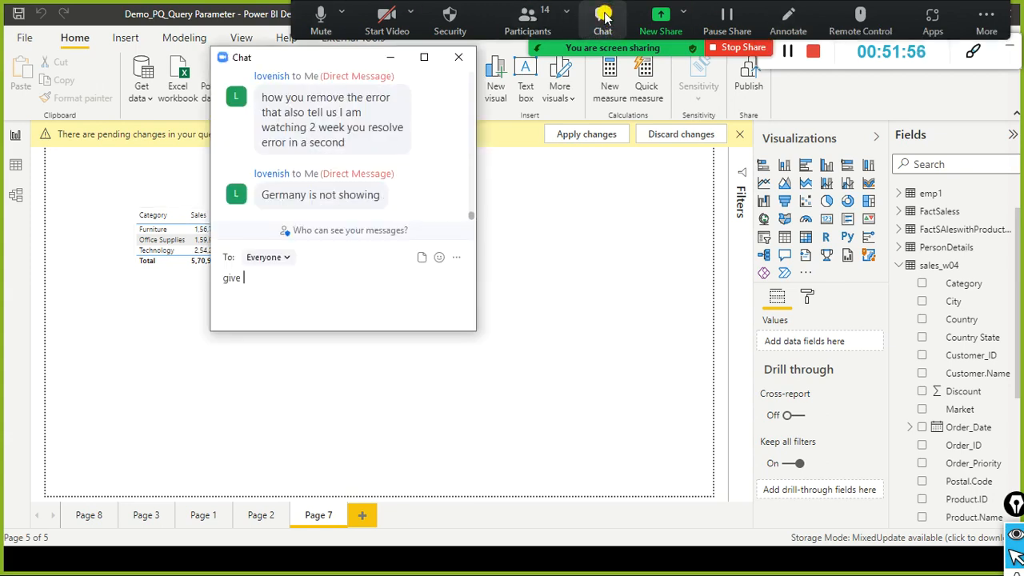
Step: Close the Zoom meeting chat
click(458, 57)
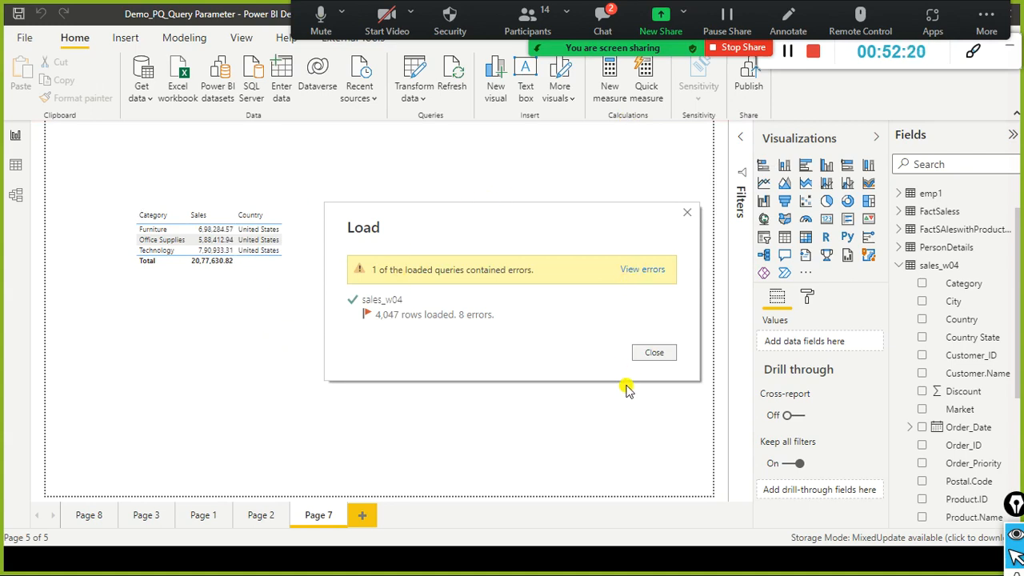
Step: Dismiss the load results summary, then open and close the meeting chat
click(652, 353)
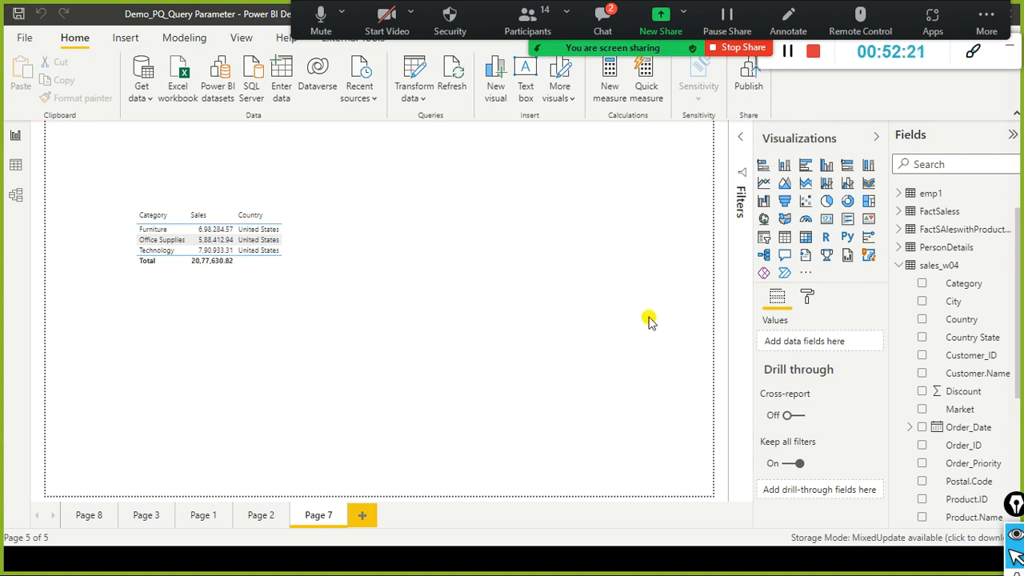
click(604, 20)
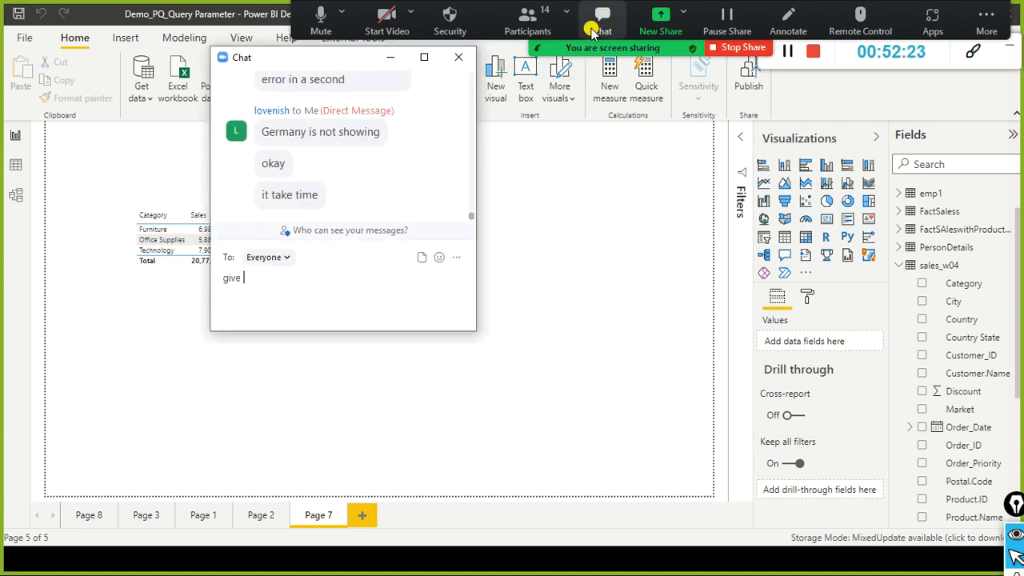
click(461, 55)
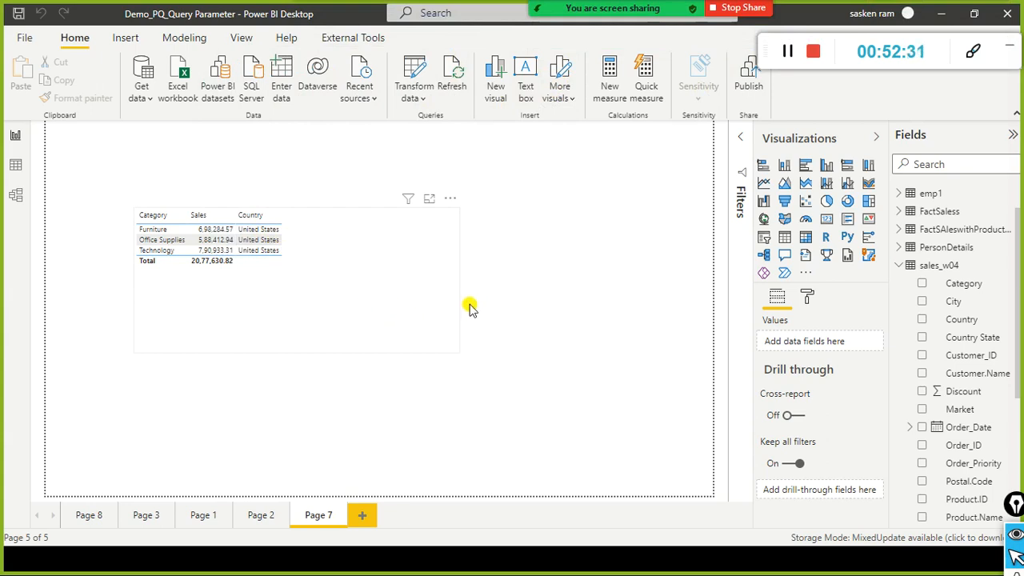
Step: Make the sales table visual narrower and shorter, move it up-left, and switch to the PowerPoint slideshow
click(458, 267)
drag(459, 281, 407, 267)
drag(273, 353, 296, 288)
click(485, 259)
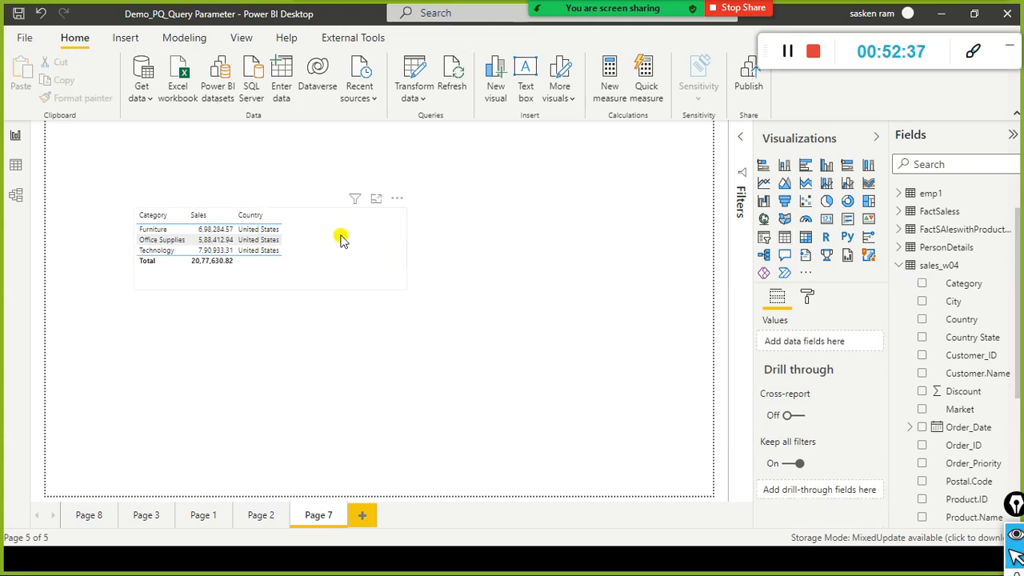
drag(339, 234, 317, 253)
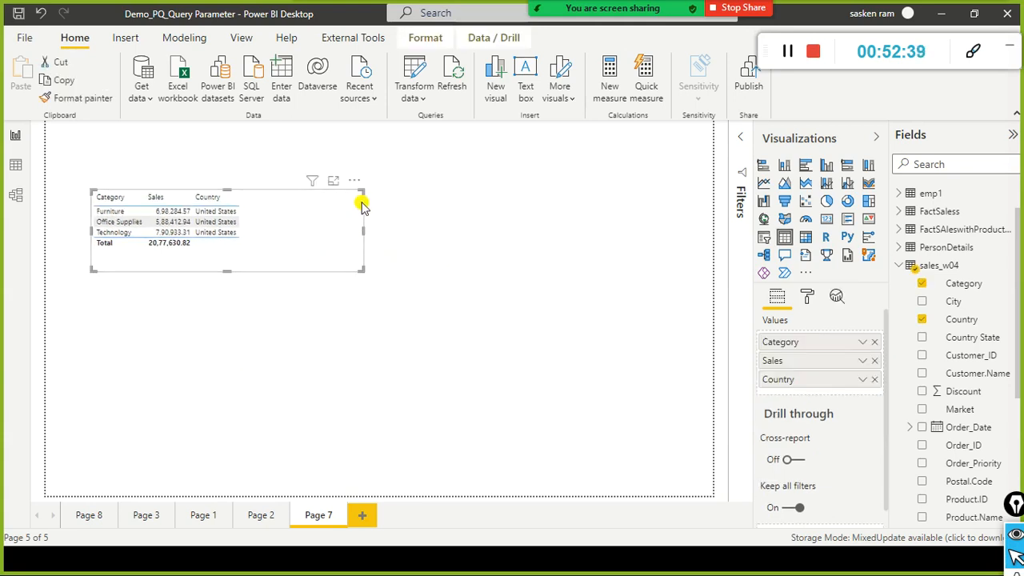
click(428, 200)
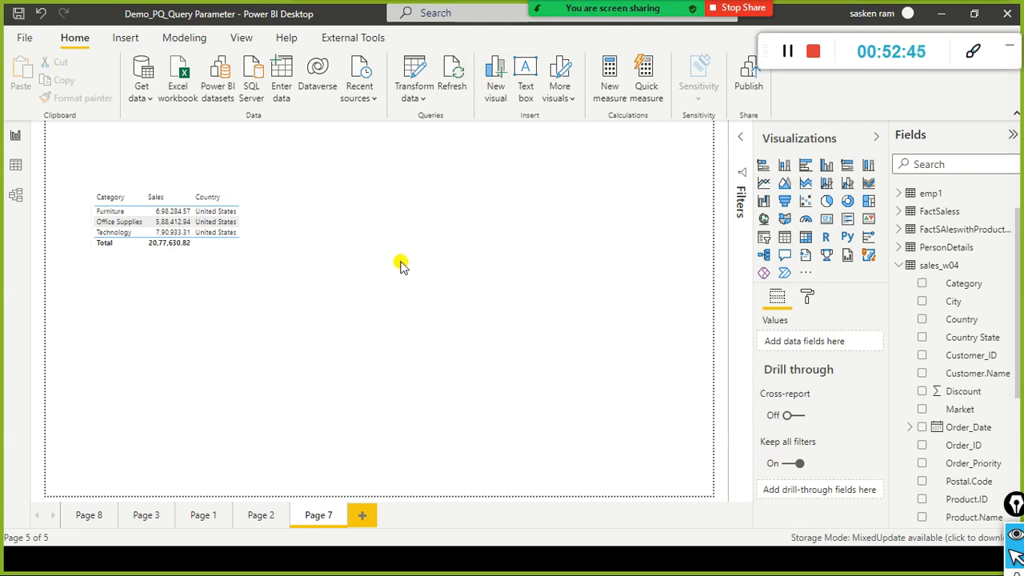
key(alt+Tab)
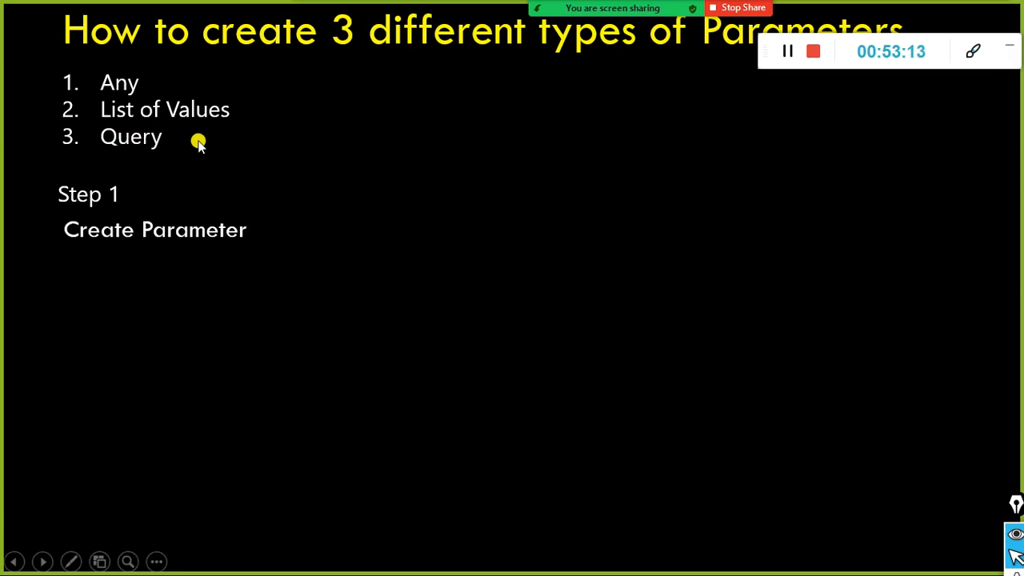
Step: Back in Power BI, open the Power Query Editor via Transform data and maximize it
key(alt+Tab)
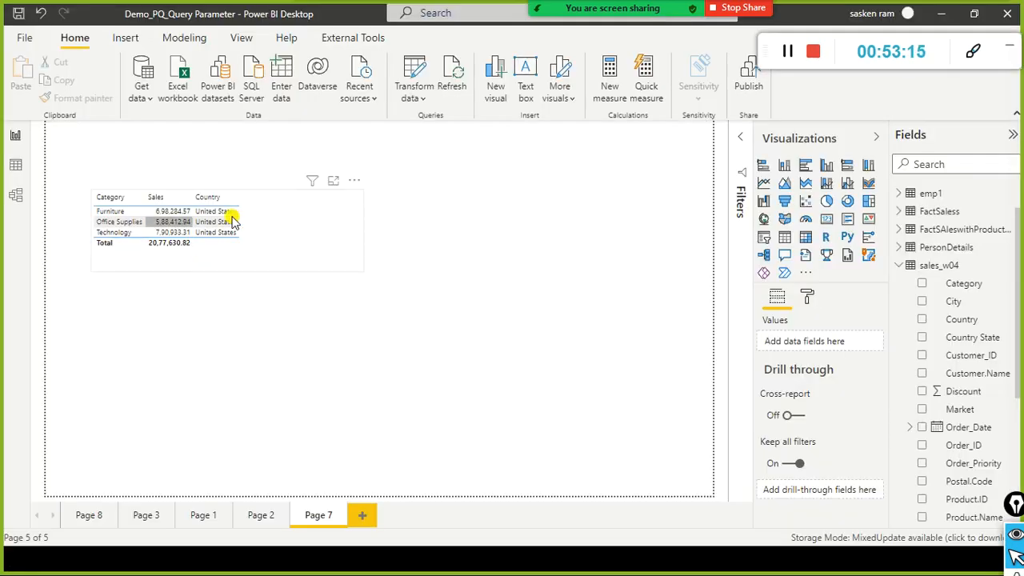
click(416, 94)
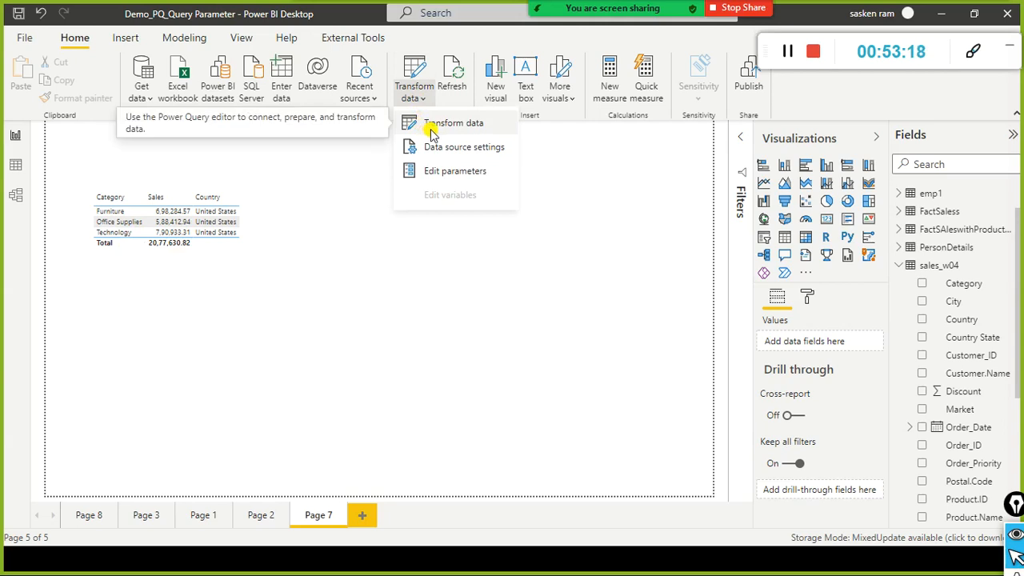
click(430, 131)
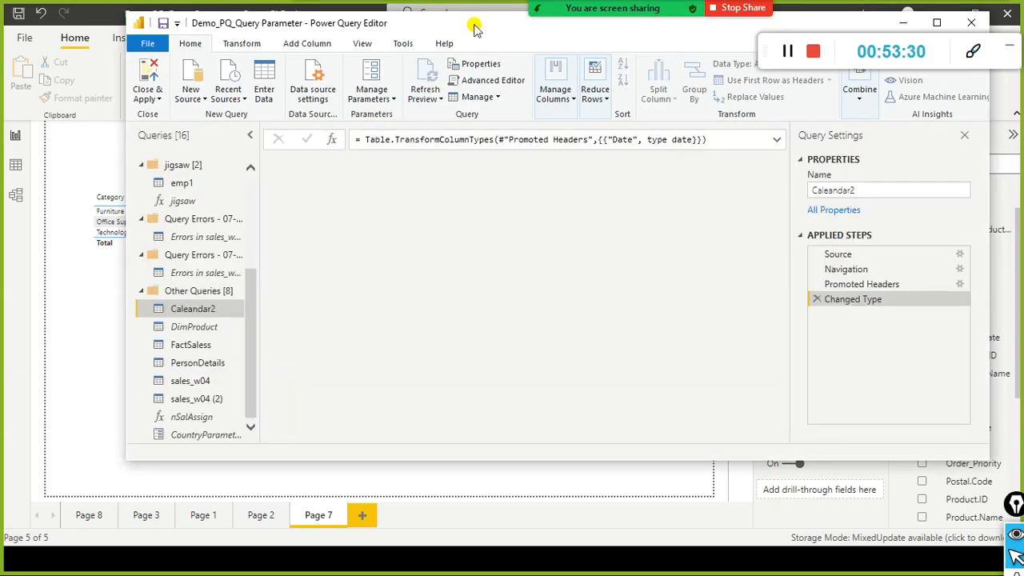
double_click(474, 28)
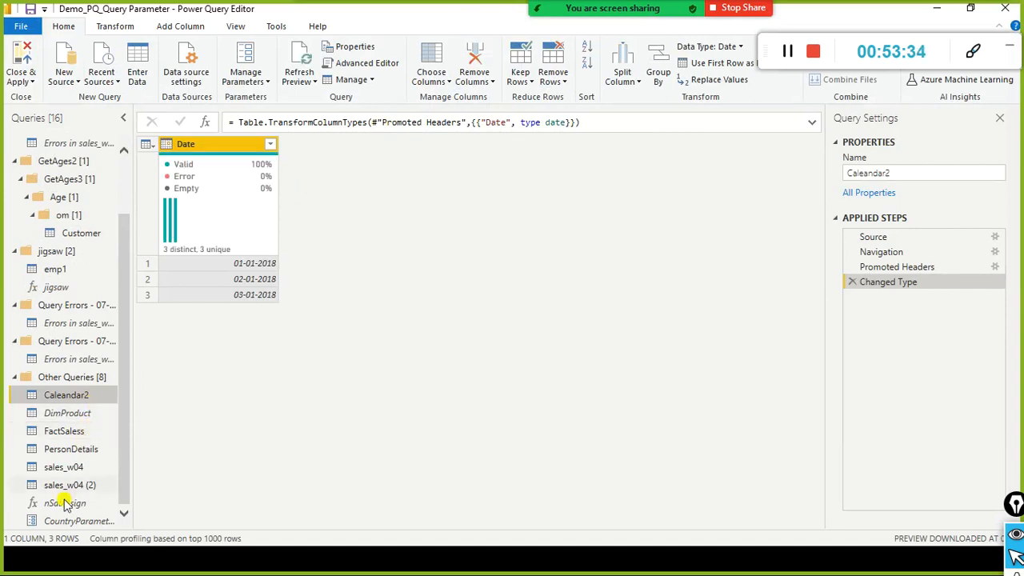
Step: Select the sales_w04 query, browse its data preview, and open the Country column's filter list
click(87, 461)
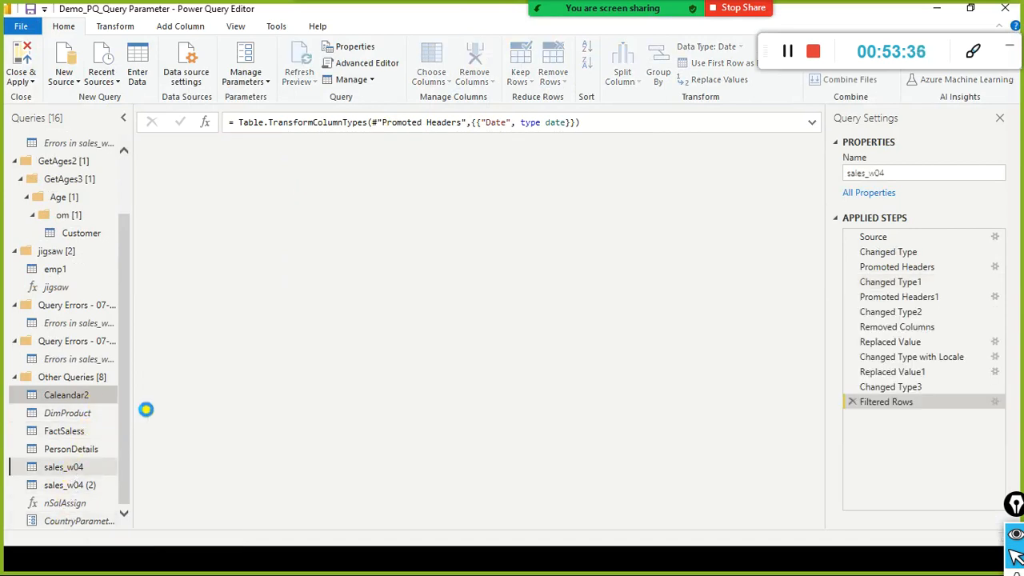
drag(236, 524, 302, 469)
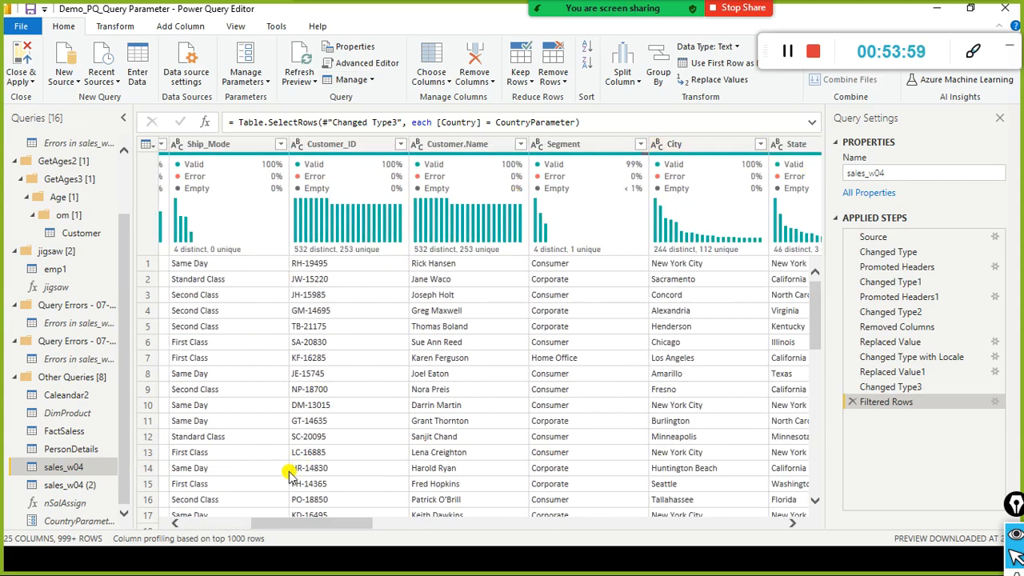
click(316, 516)
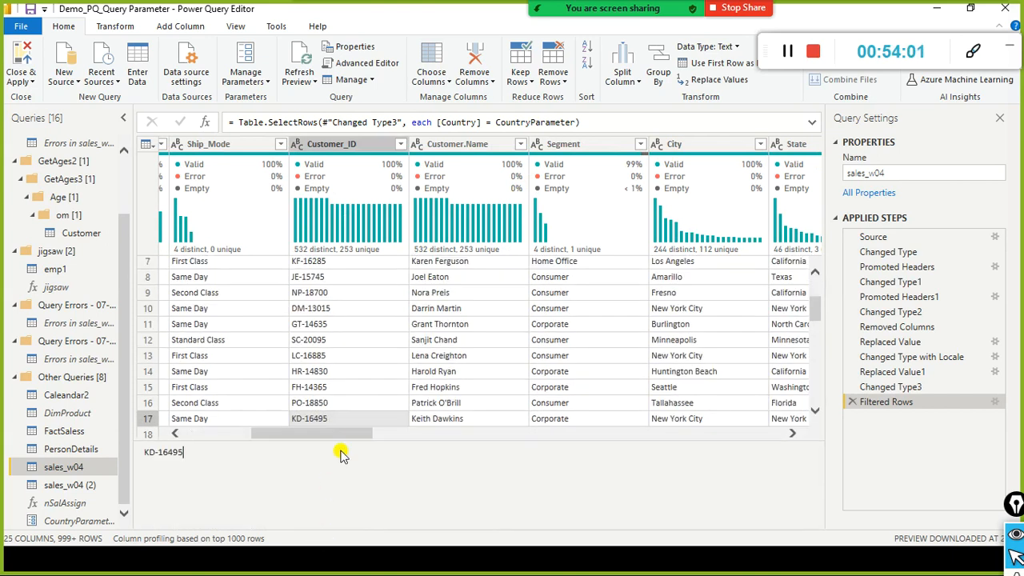
drag(339, 436, 370, 436)
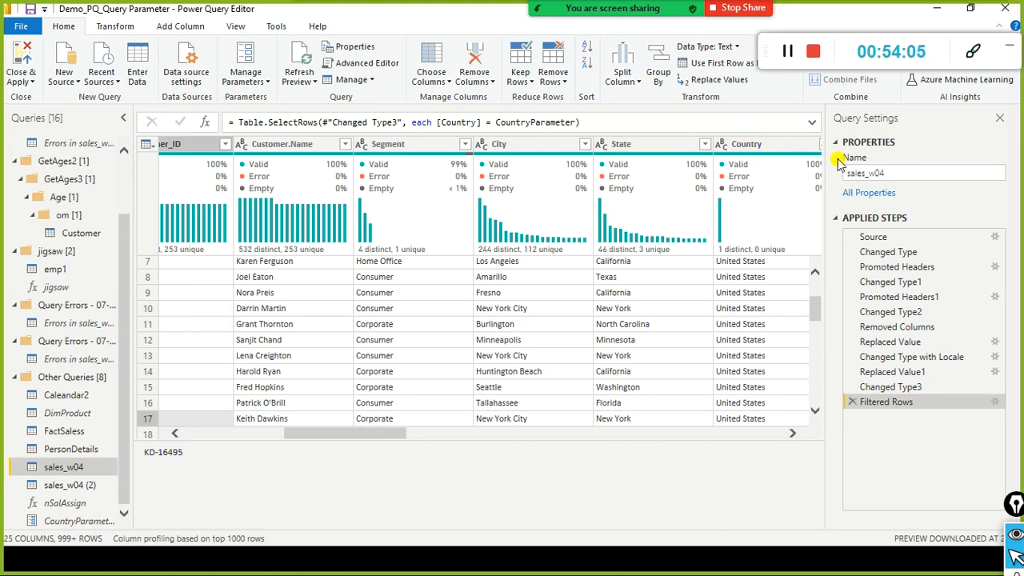
click(236, 27)
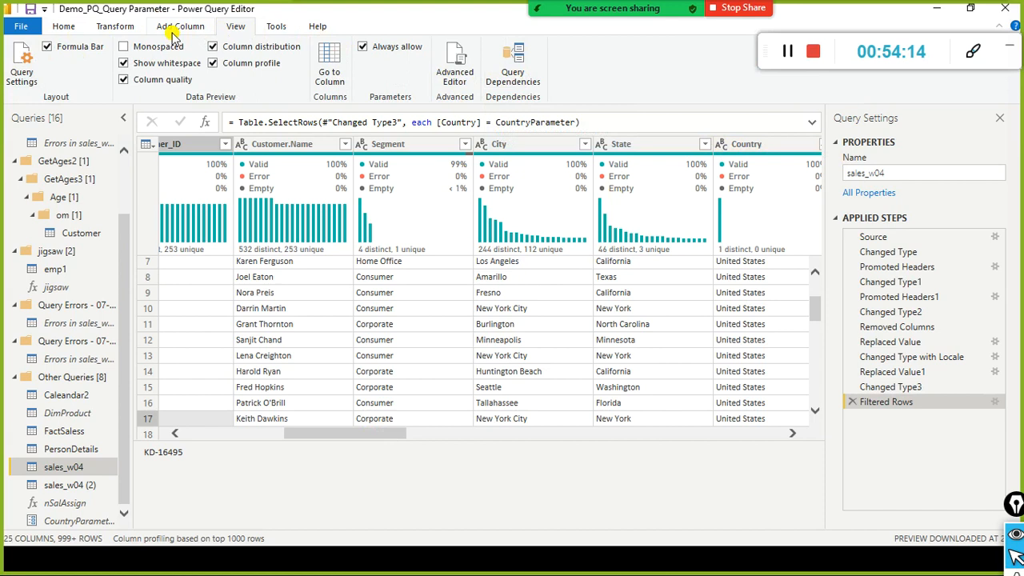
click(64, 26)
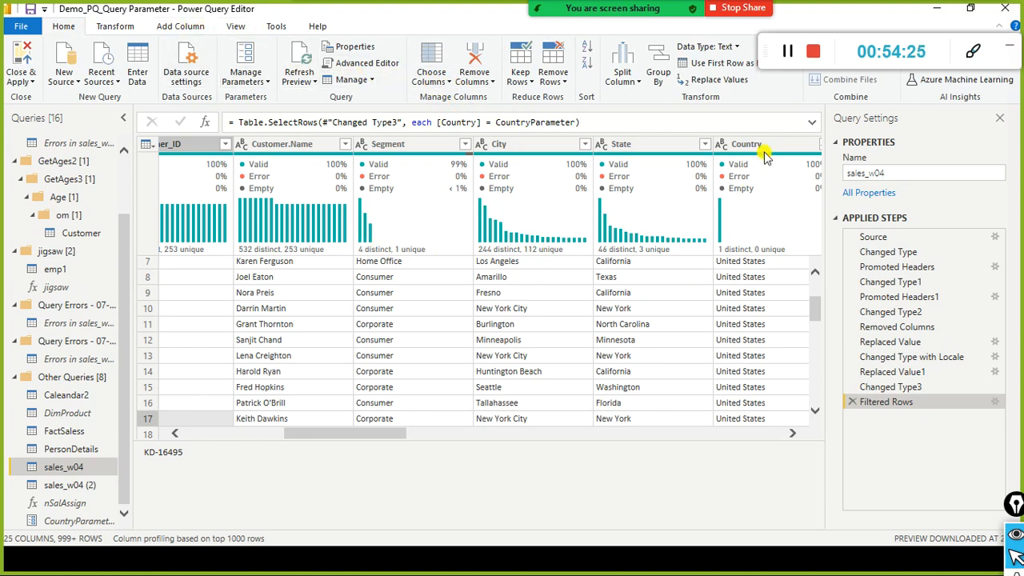
drag(294, 441, 327, 434)
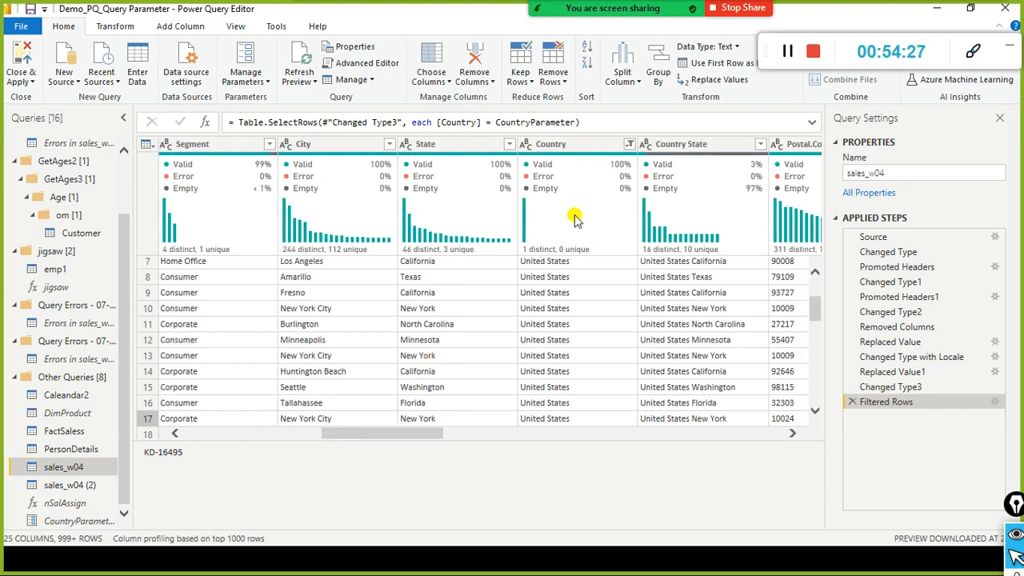
click(630, 144)
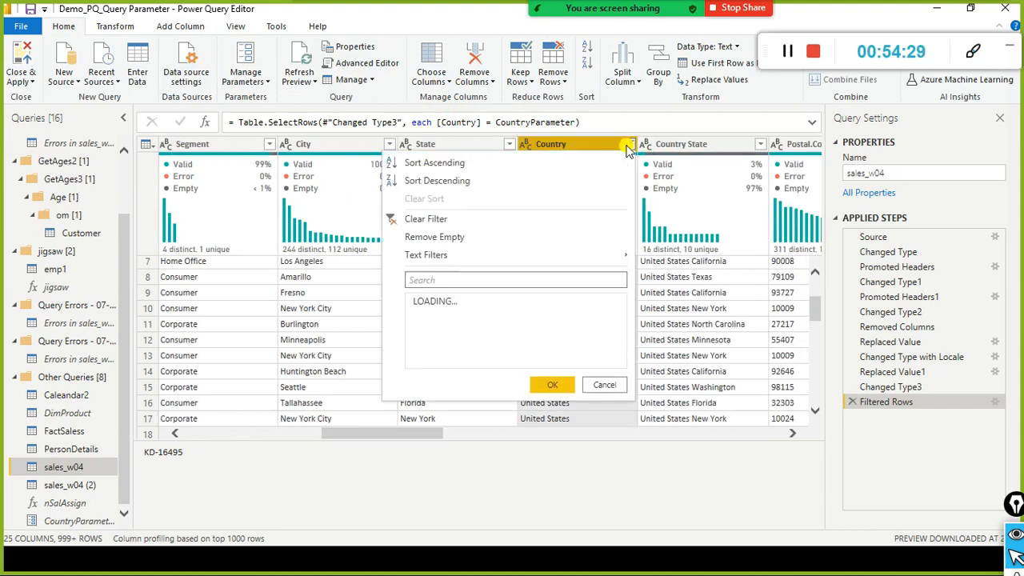
Step: Clear the Country filter on sales_w04 and add the Country column as a new query
click(449, 221)
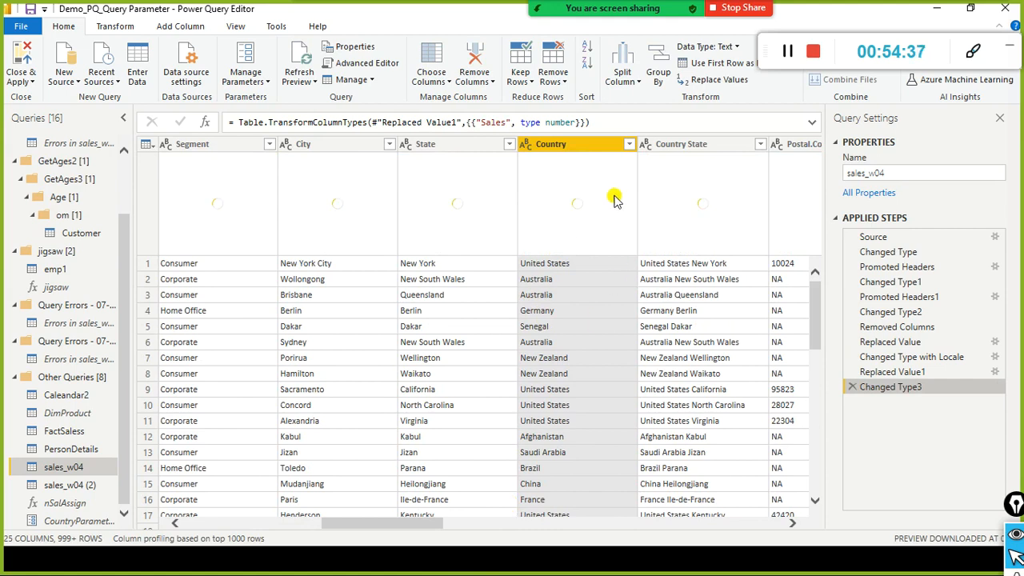
right_click(581, 146)
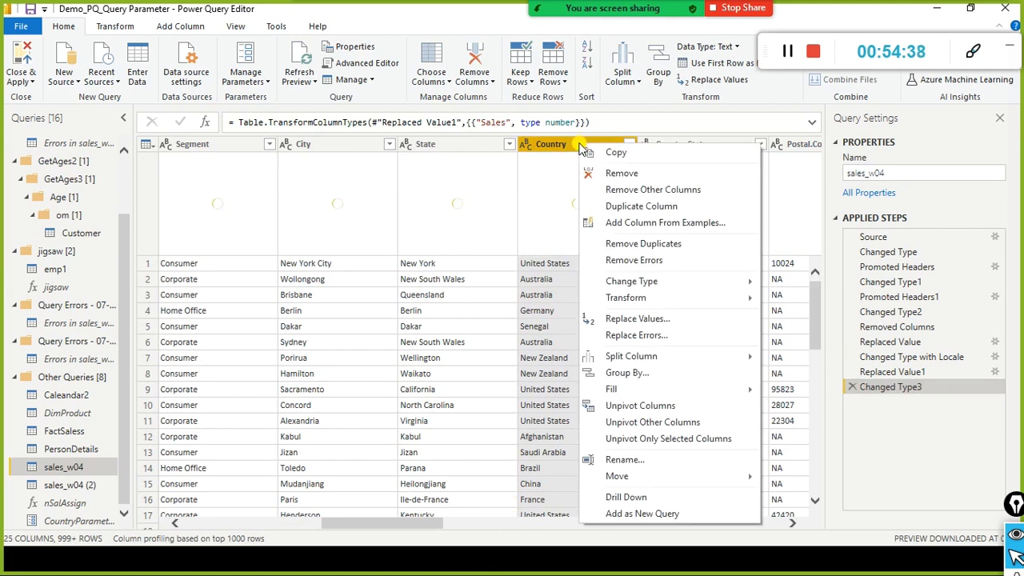
key(Escape)
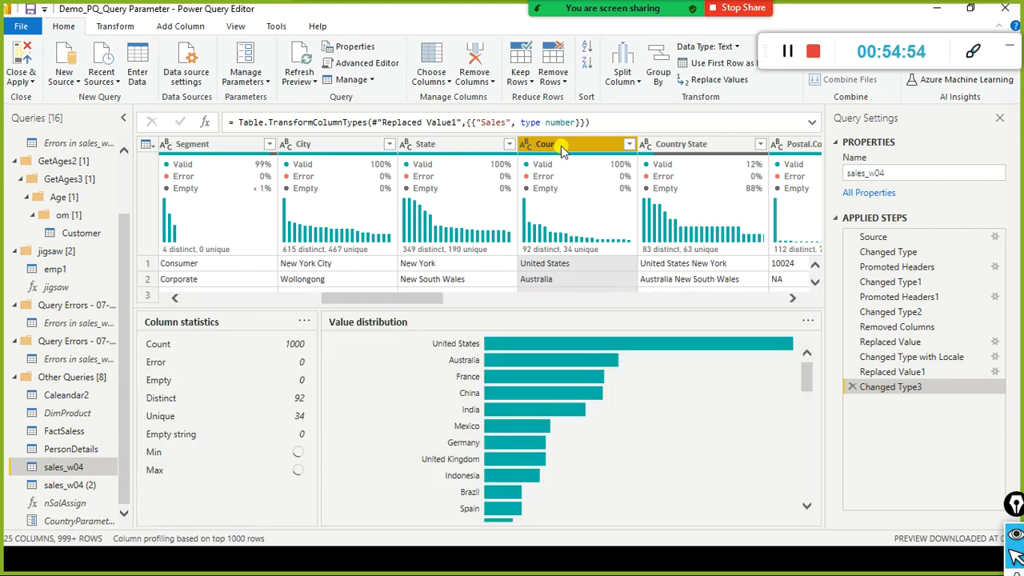
right_click(560, 145)
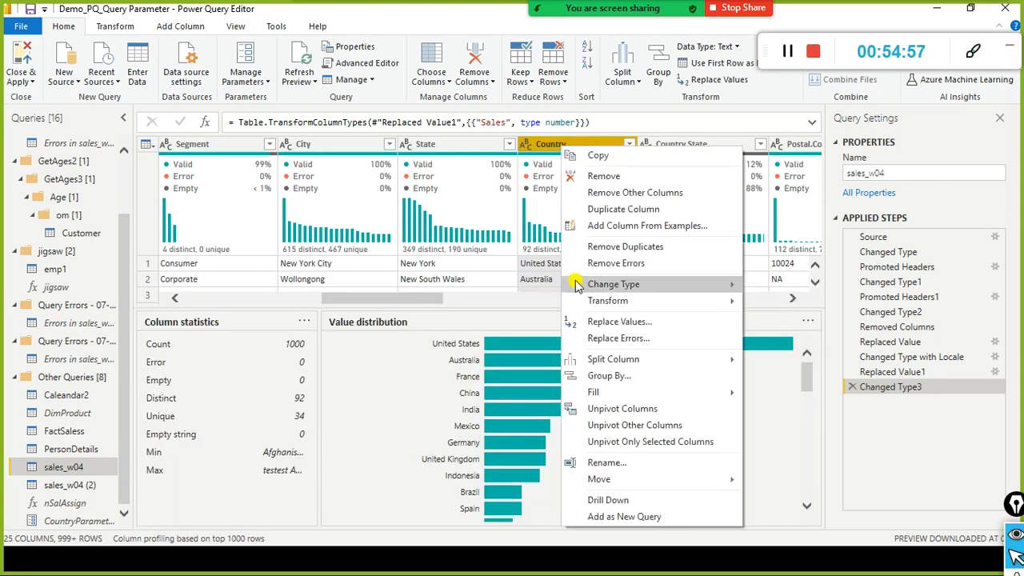
click(616, 518)
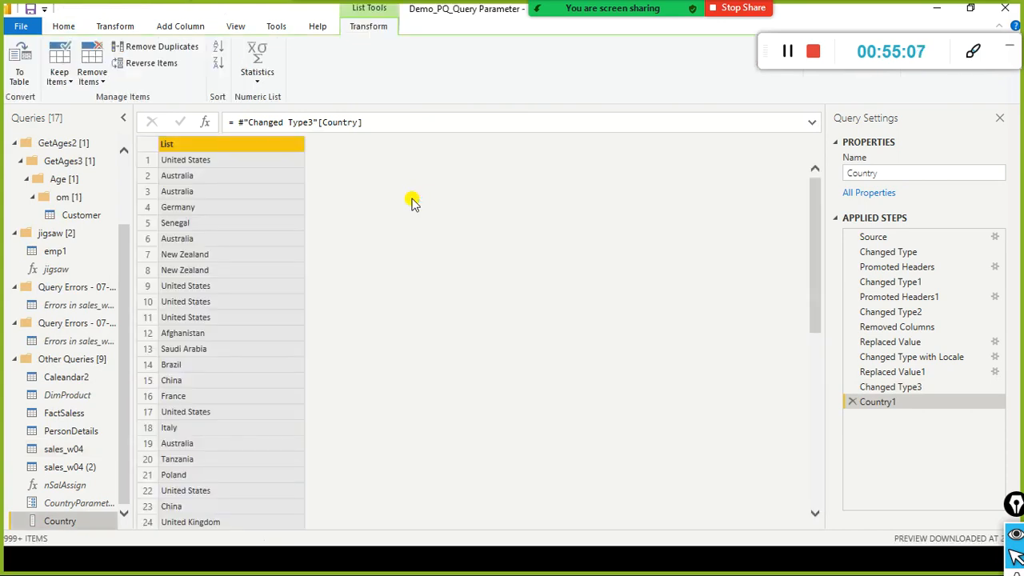
Step: Remove duplicate entries from the new Country list query
scroll(275, 211, down, 6)
scroll(270, 222, up, 6)
scroll(205, 291, down, 2)
scroll(206, 229, up, 2)
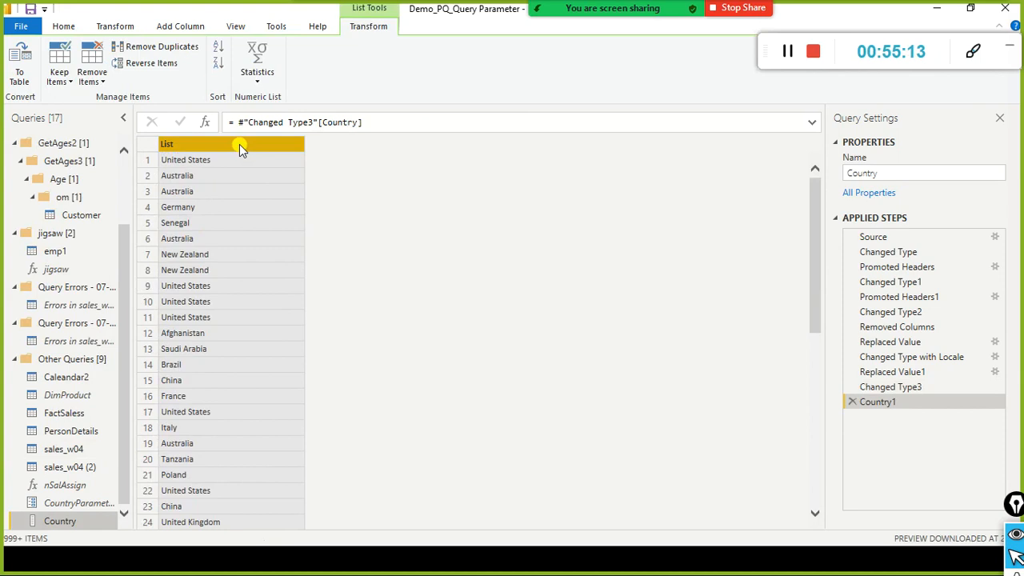
right_click(238, 144)
click(264, 194)
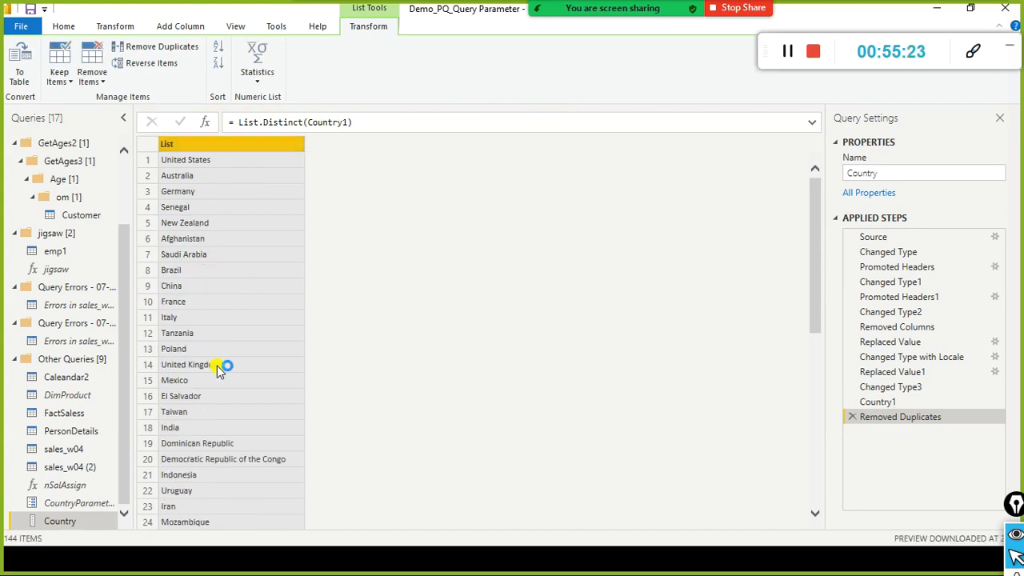
scroll(218, 370, down, 13)
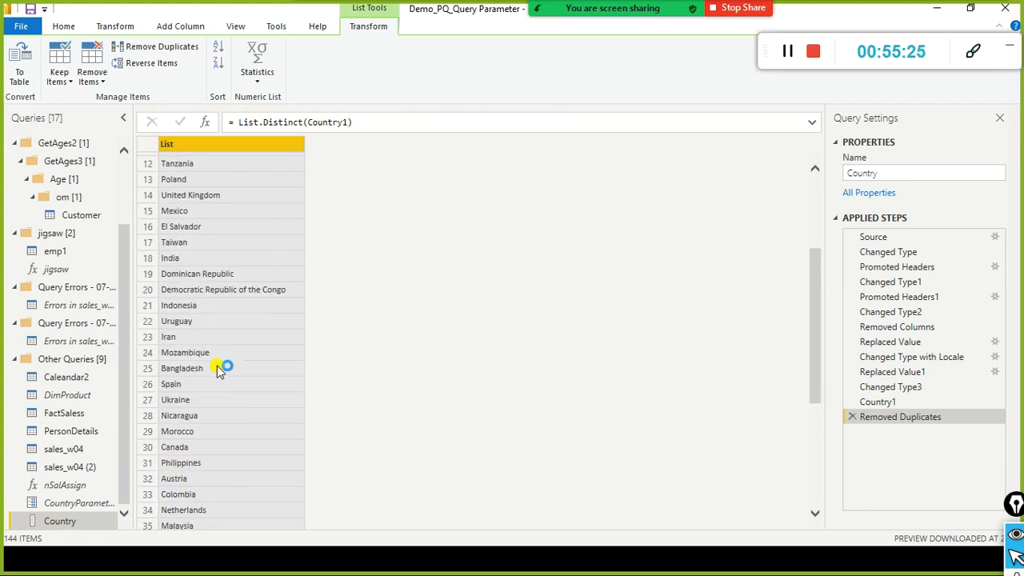
scroll(218, 370, down, 18)
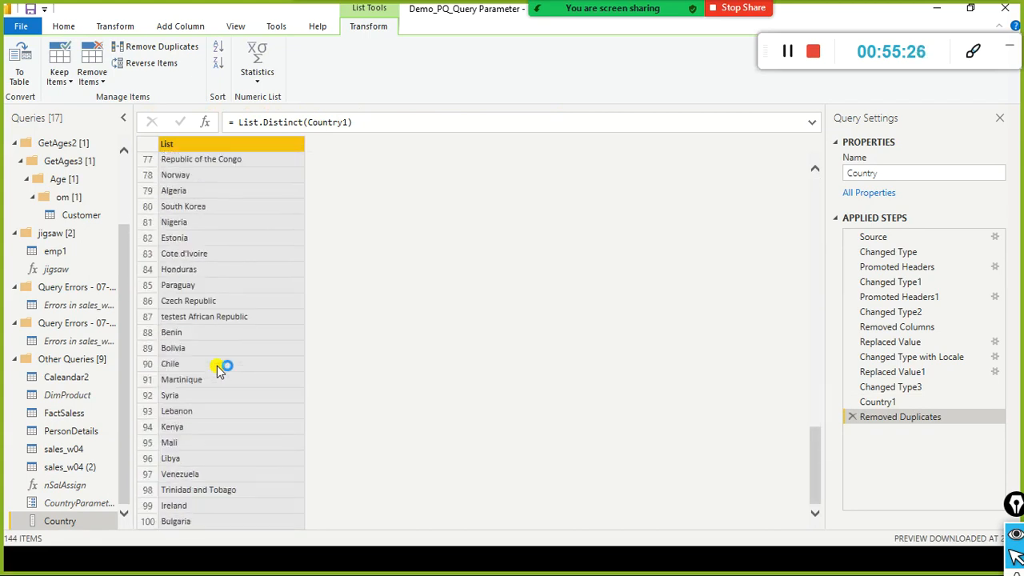
scroll(218, 370, up, 20)
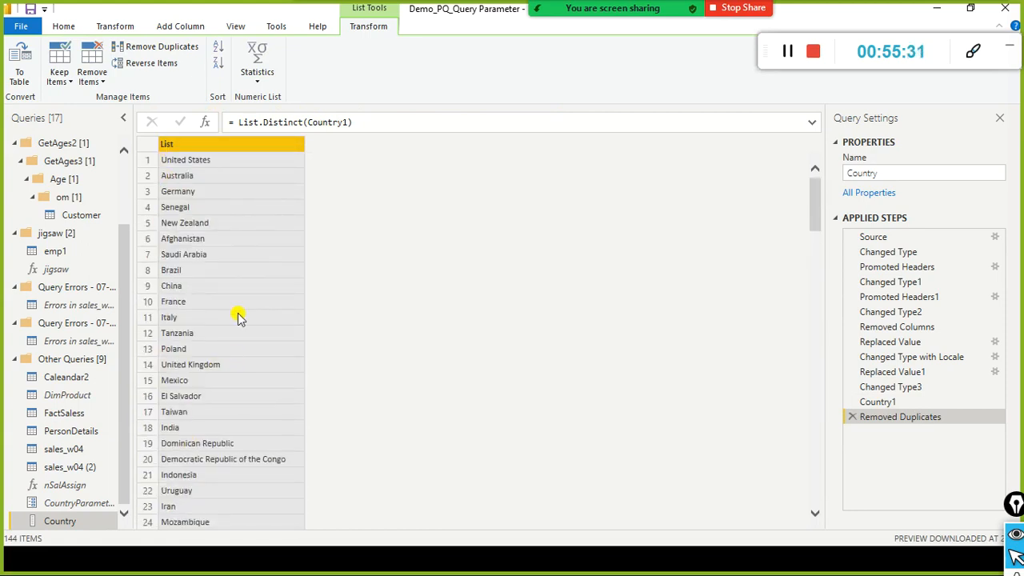
scroll(256, 349, down, 6)
scroll(256, 349, up, 6)
Step: Rename the Country list query to QueryCountry
right_click(67, 520)
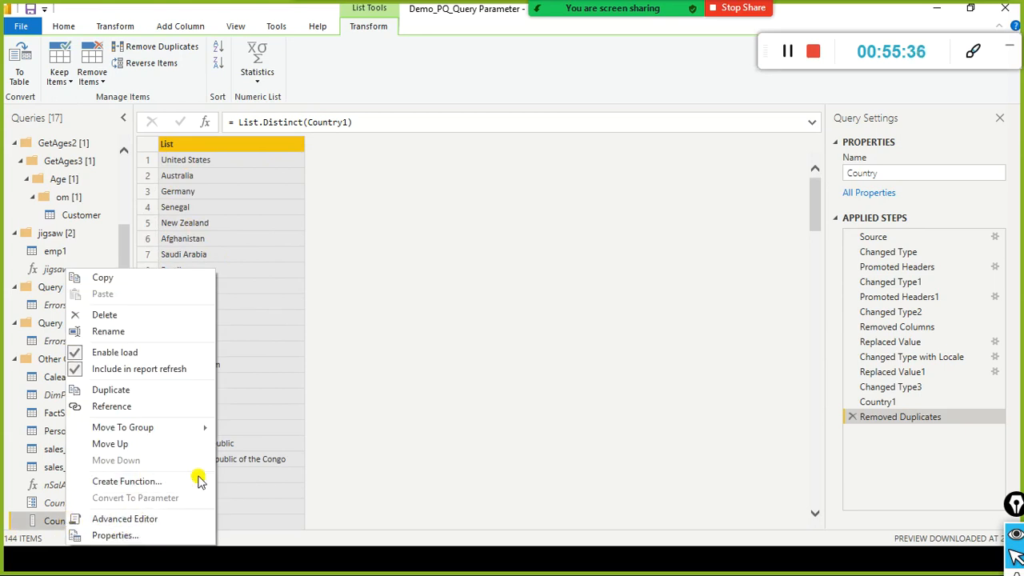
click(445, 435)
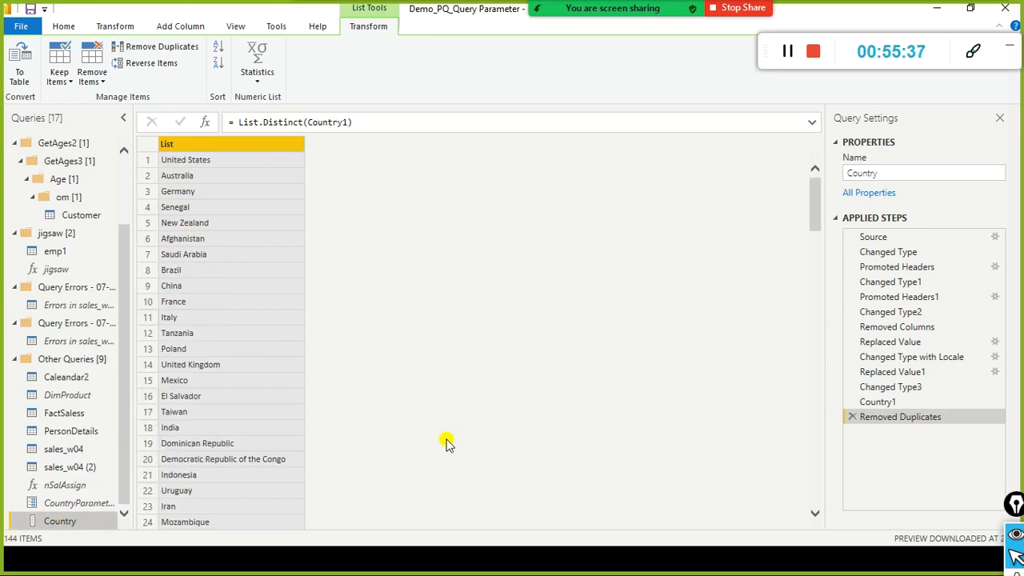
double_click(62, 522)
click(148, 552)
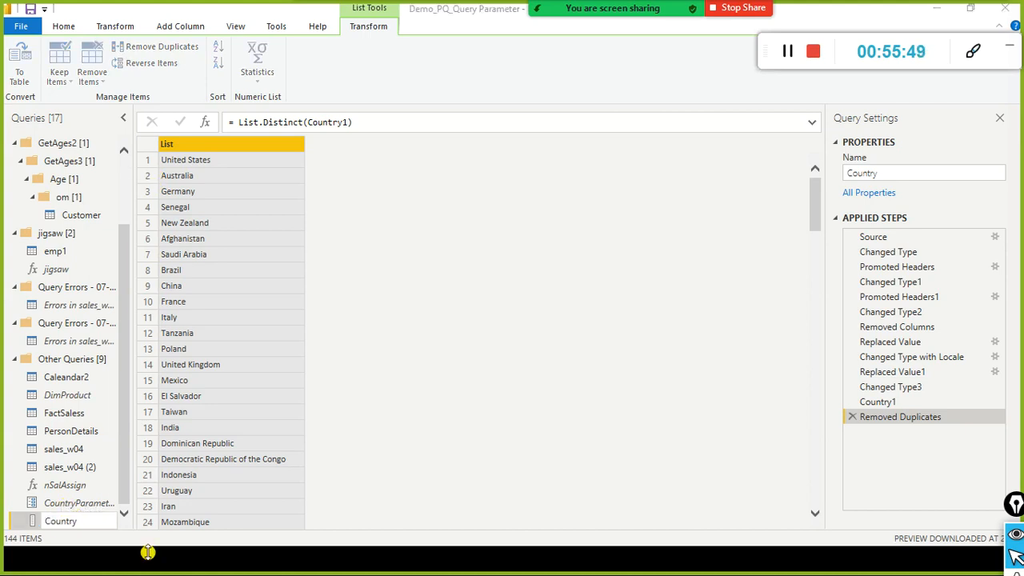
click(123, 404)
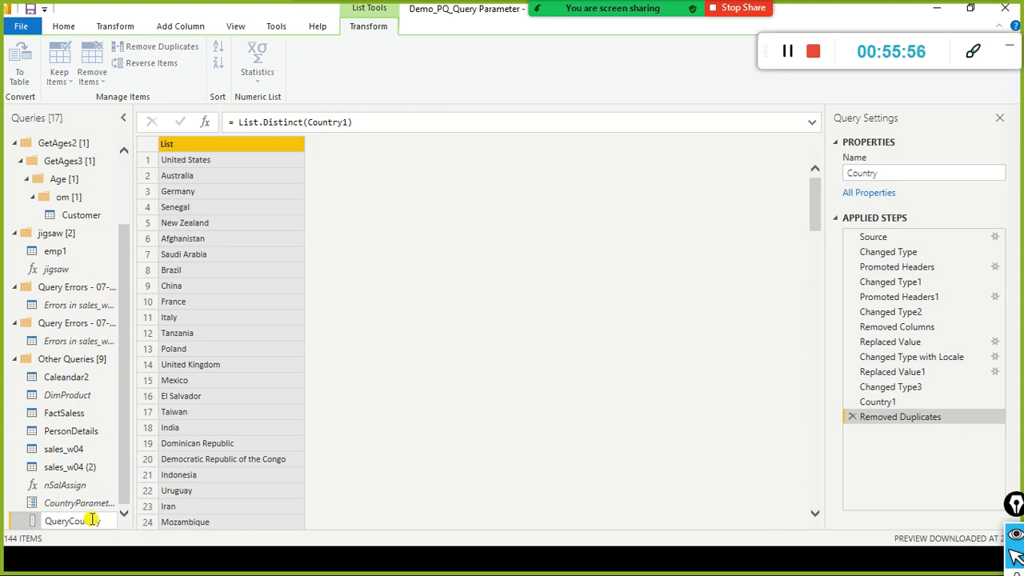
click(393, 497)
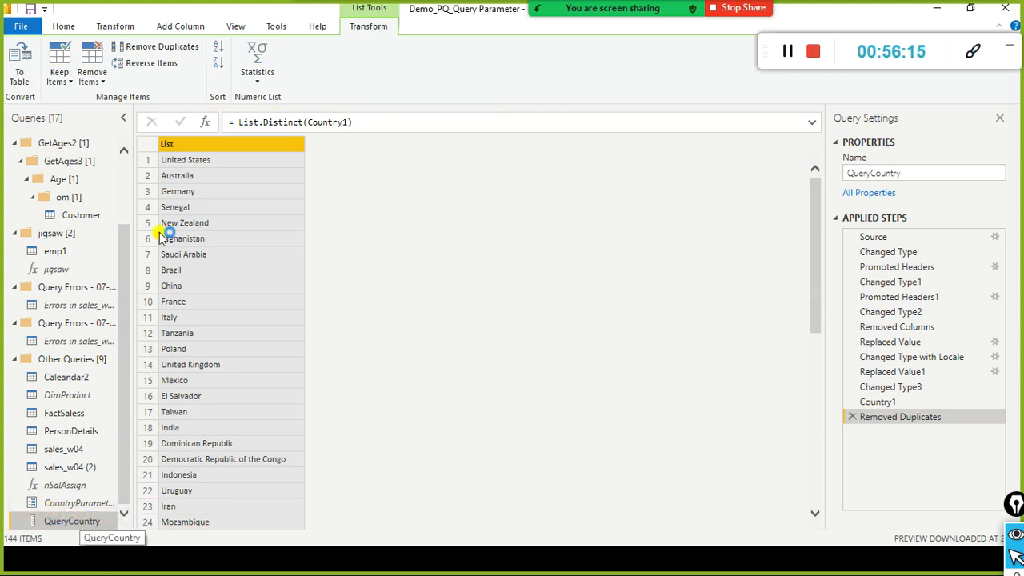
Step: In CountryParameter's settings, set Suggested Values to Query using QueryCountry, keeping United States as current value
click(88, 505)
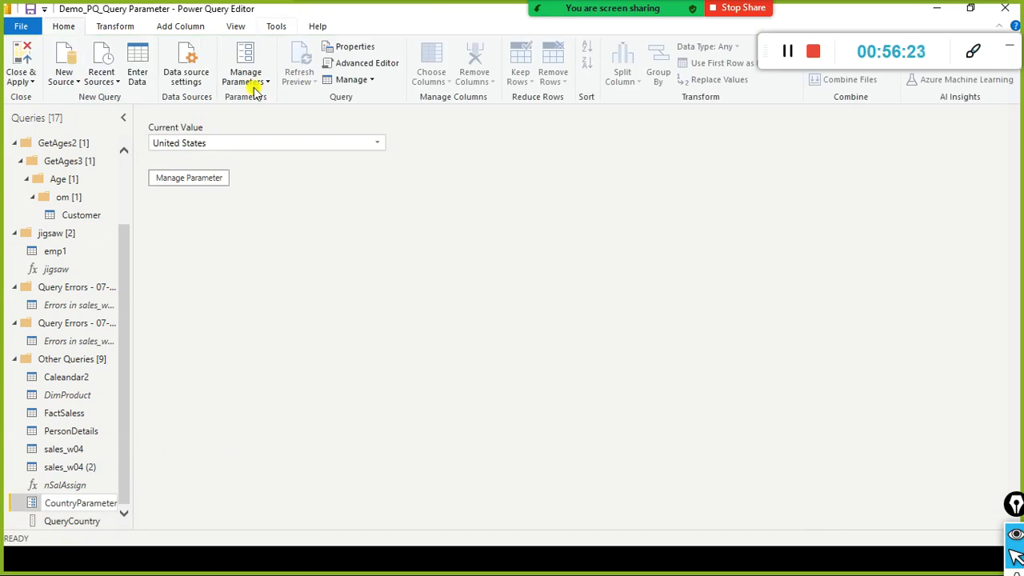
click(210, 177)
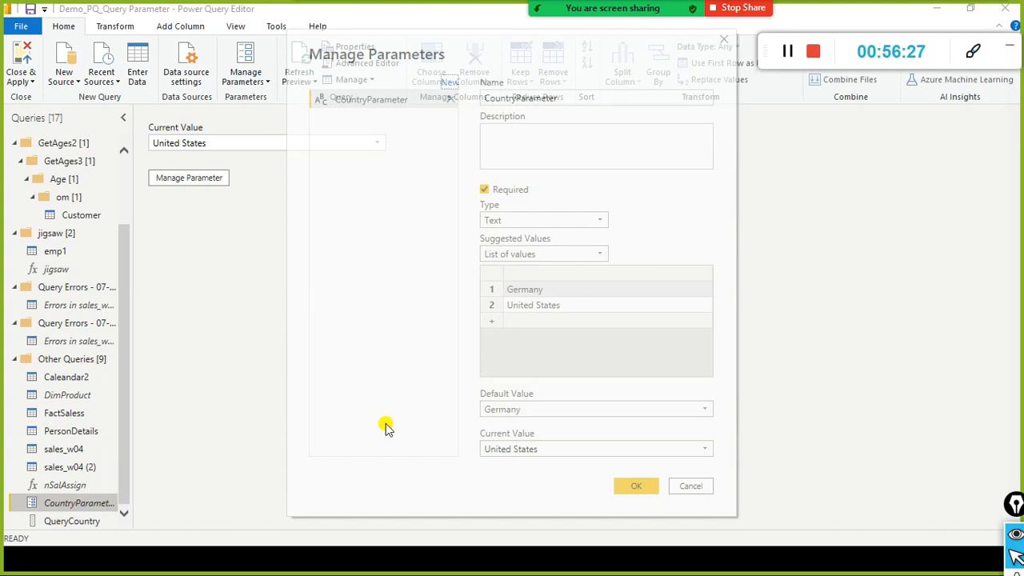
click(603, 254)
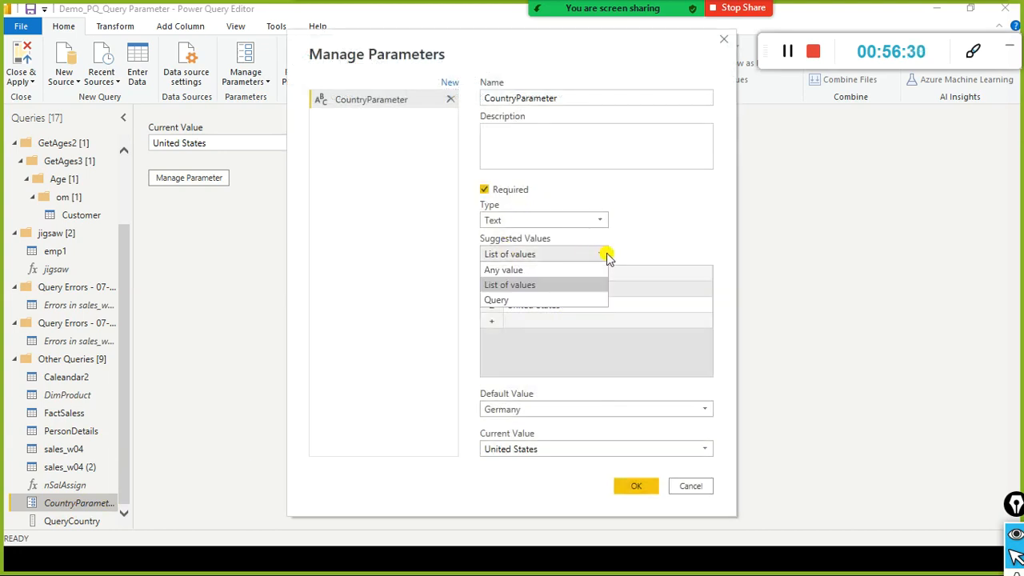
click(521, 300)
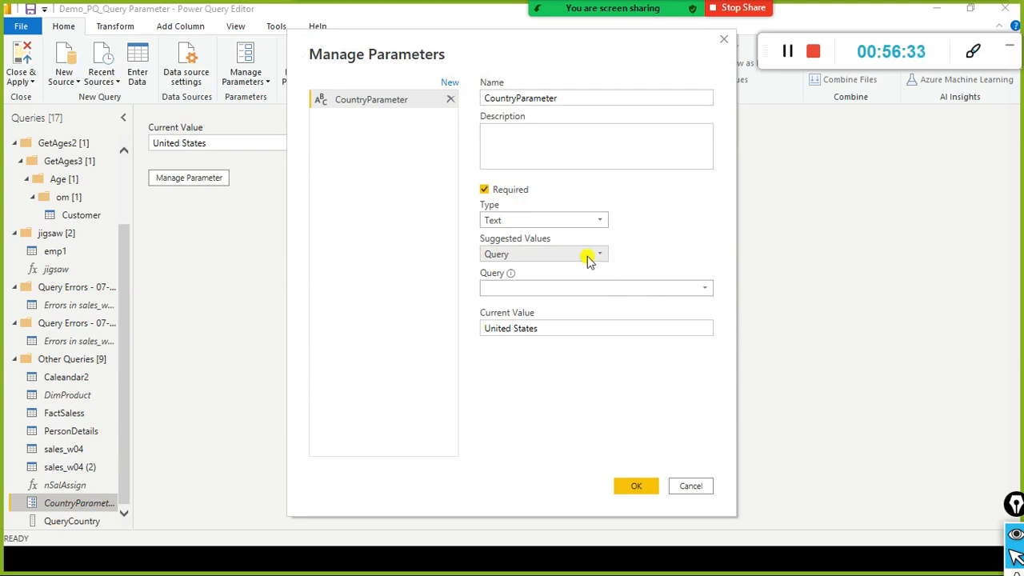
drag(502, 59, 445, 49)
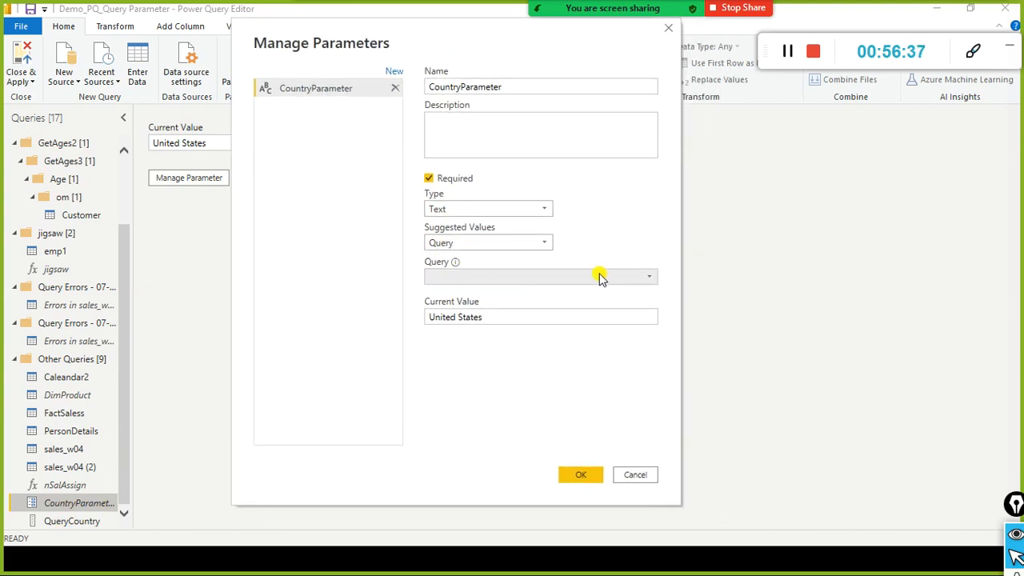
click(650, 278)
click(498, 290)
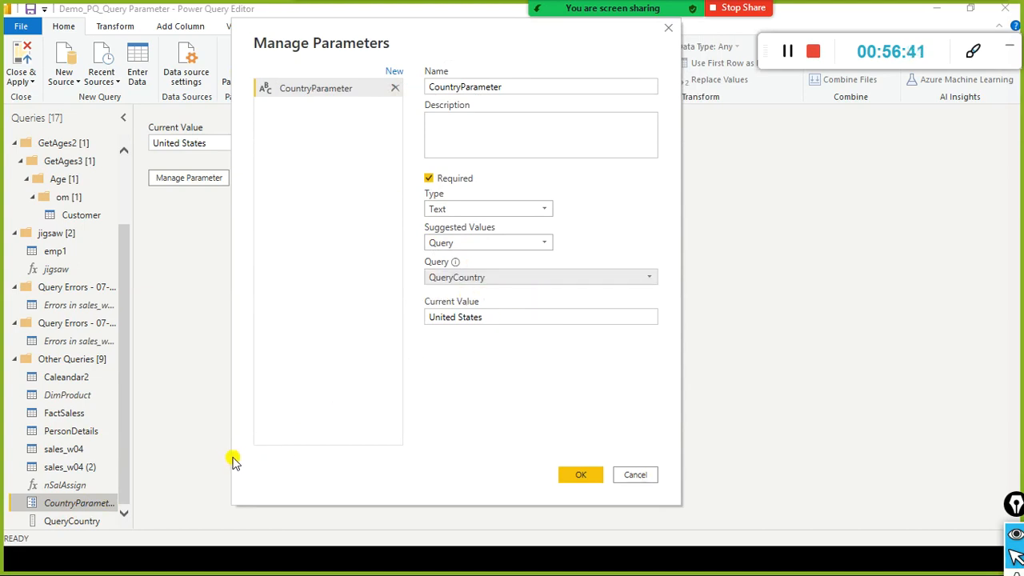
mouse_move(23, 515)
mouse_down()
mouse_move(66, 536)
mouse_move(107, 535)
mouse_up()
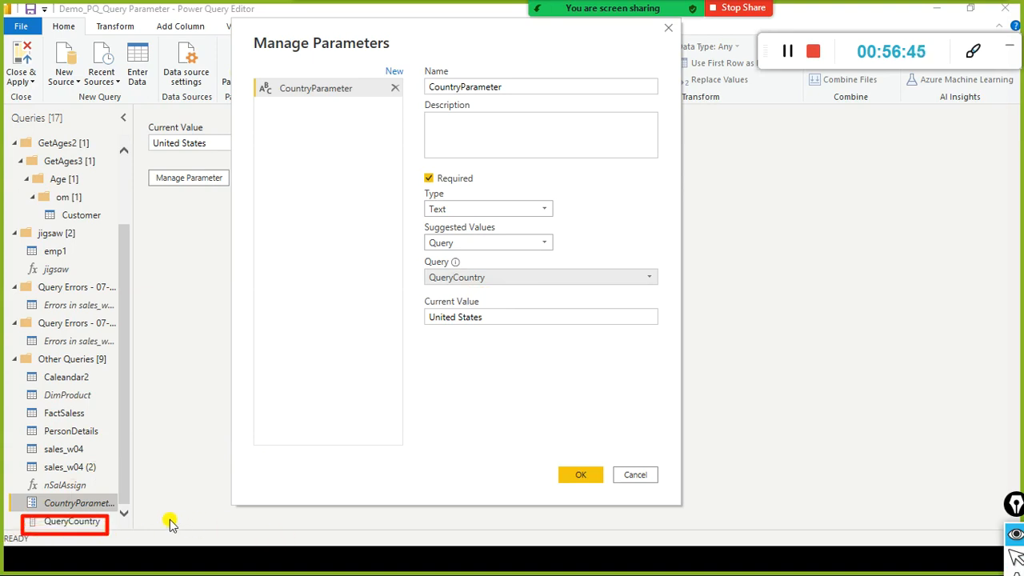
mouse_move(95, 527)
mouse_down()
mouse_move(510, 321)
mouse_move(404, 302)
mouse_move(425, 283)
mouse_up()
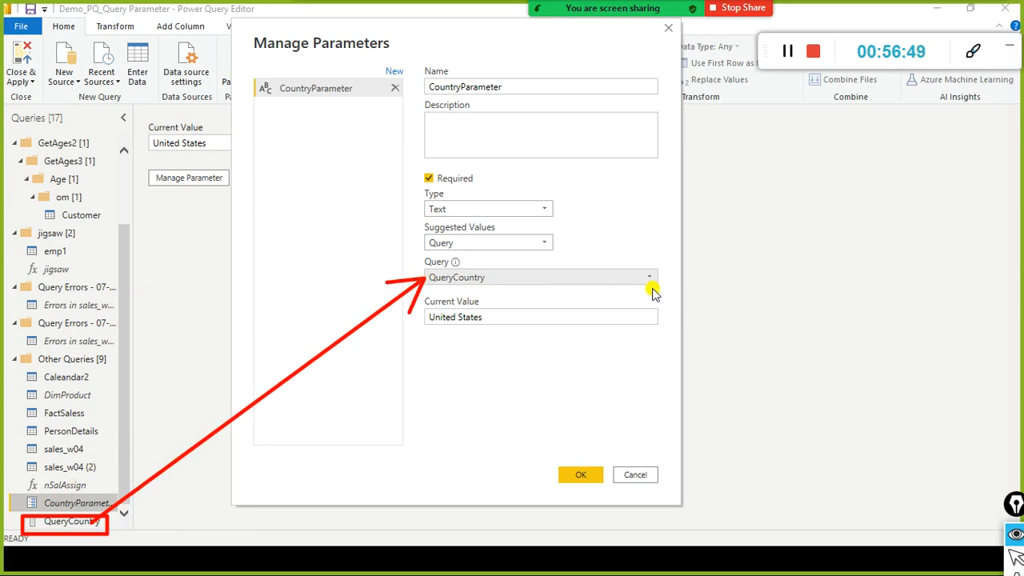
drag(650, 250, 650, 269)
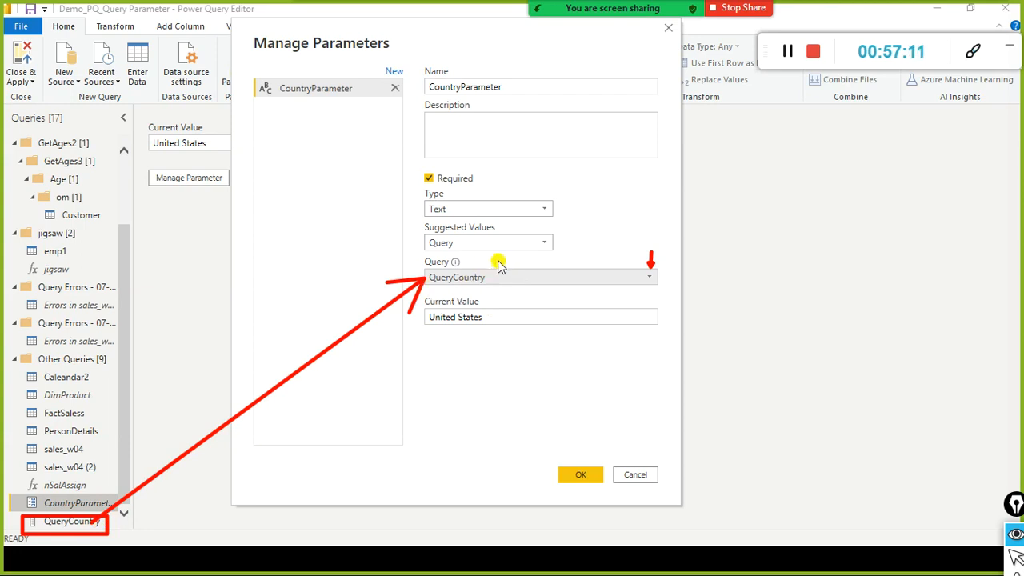
click(578, 473)
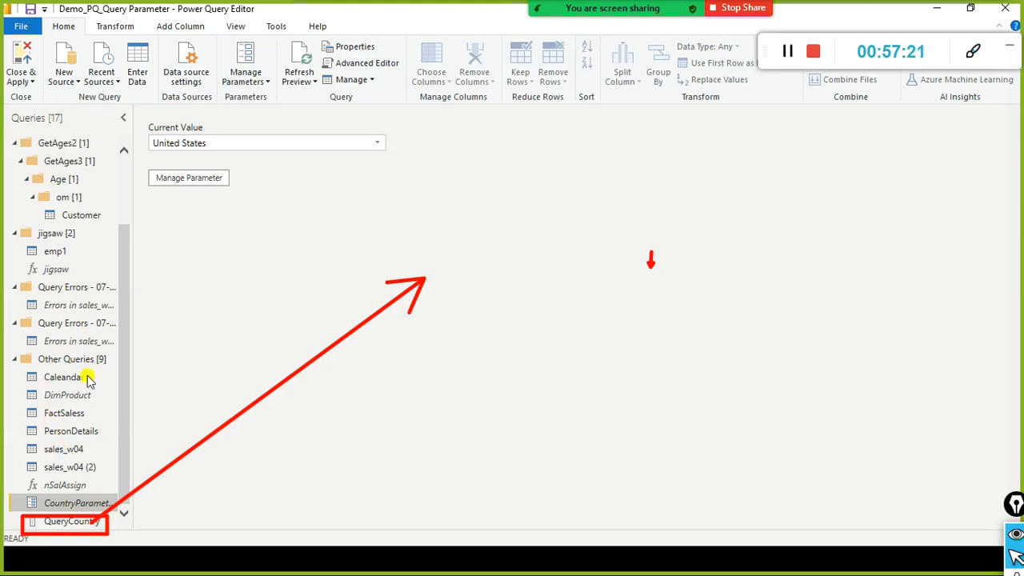
Step: Add a Text Filters > Equals filter on sales_w04's Country column with CountryParameter as the value
click(64, 449)
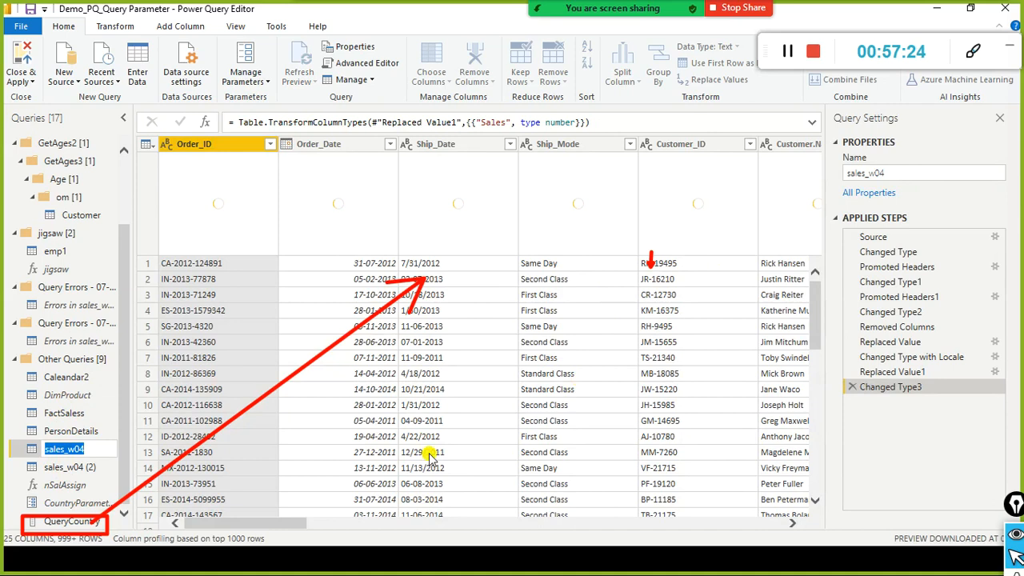
drag(273, 535, 489, 523)
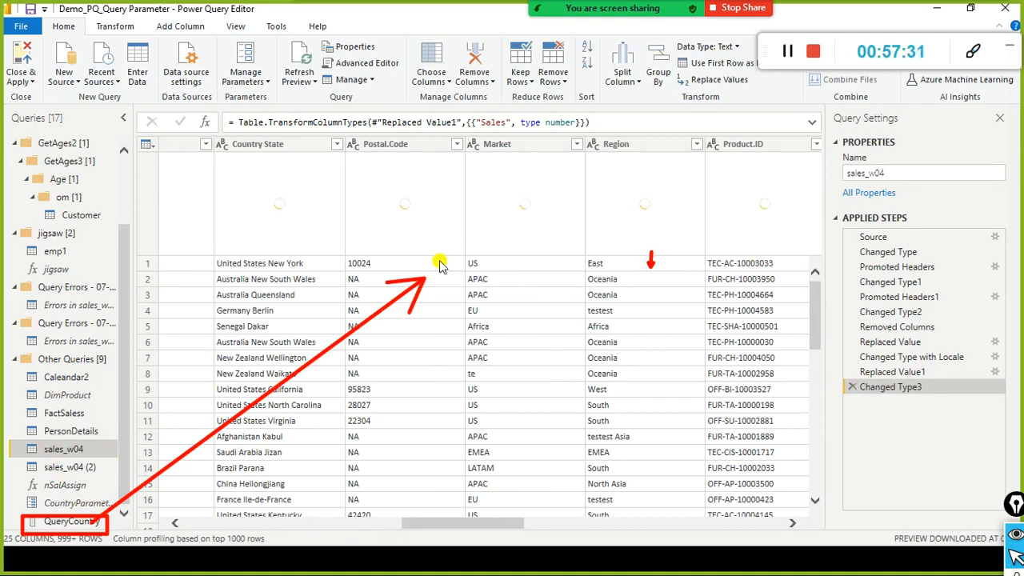
drag(424, 527, 398, 532)
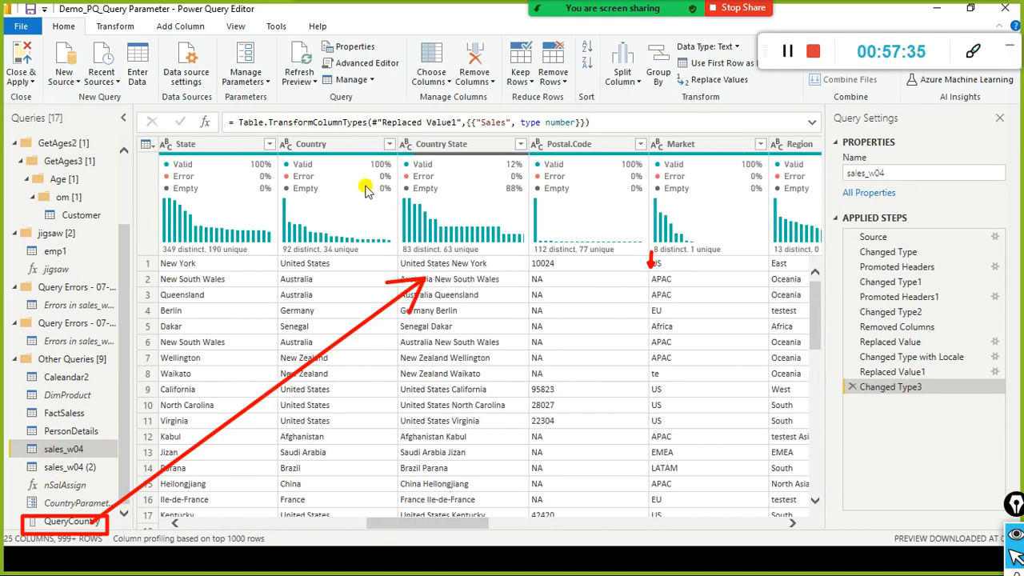
click(389, 144)
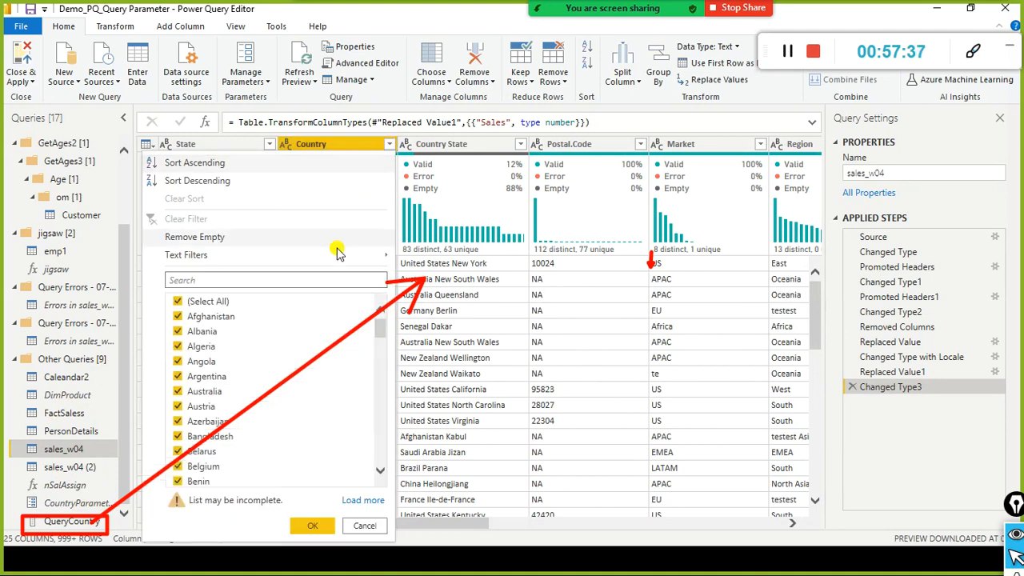
mouse_move(352, 256)
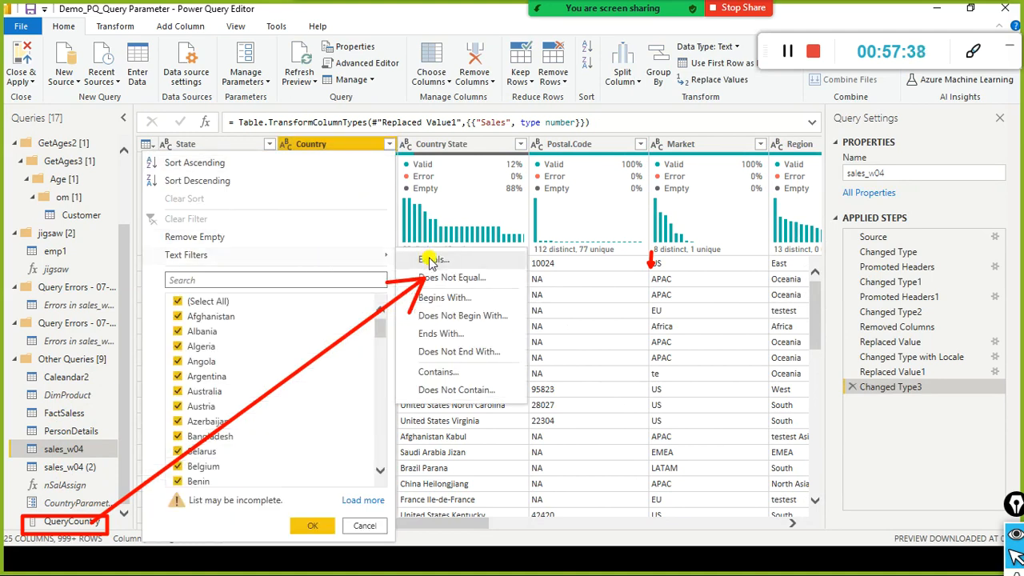
click(404, 260)
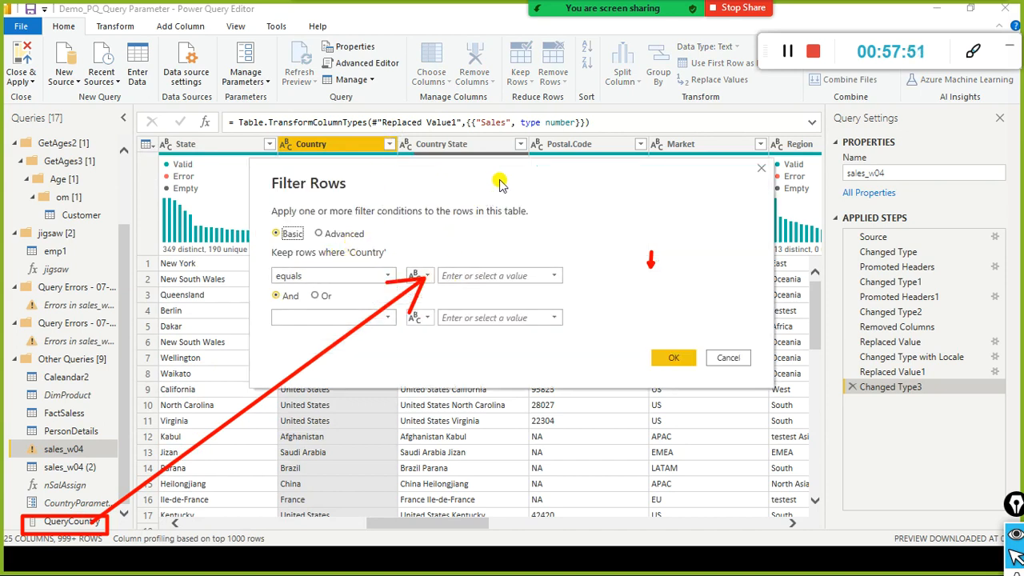
drag(499, 183, 574, 115)
click(497, 209)
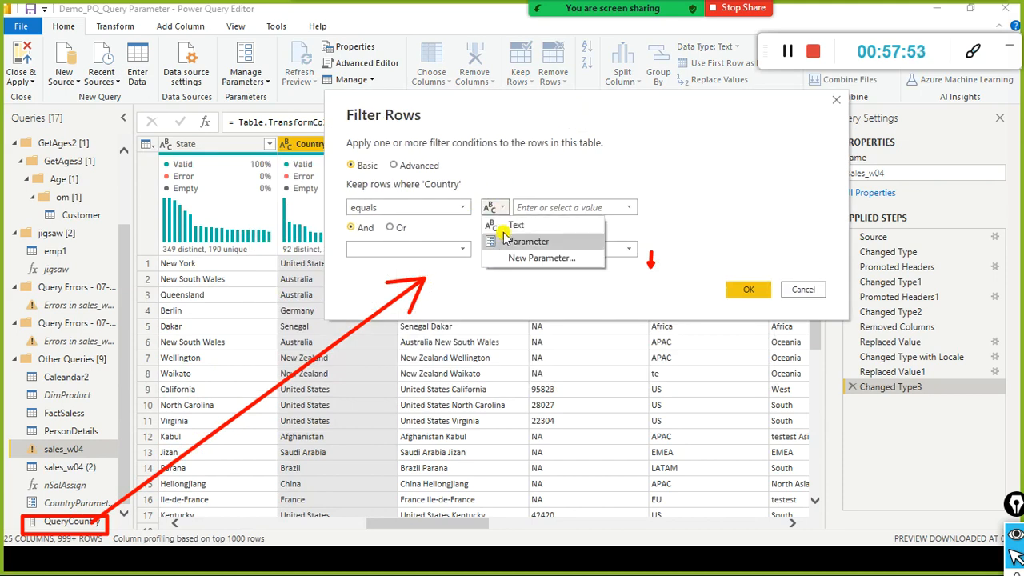
click(520, 241)
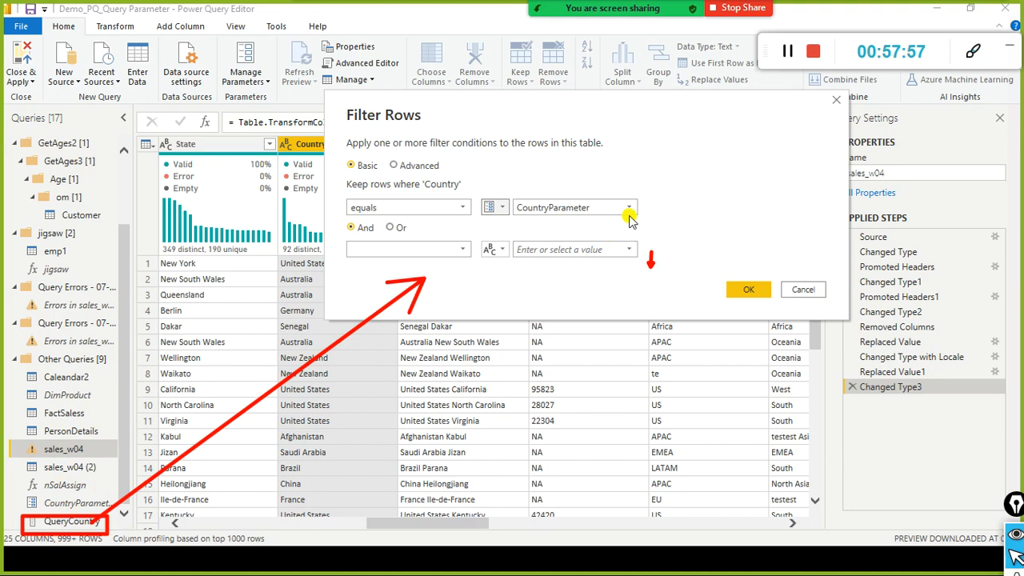
click(747, 290)
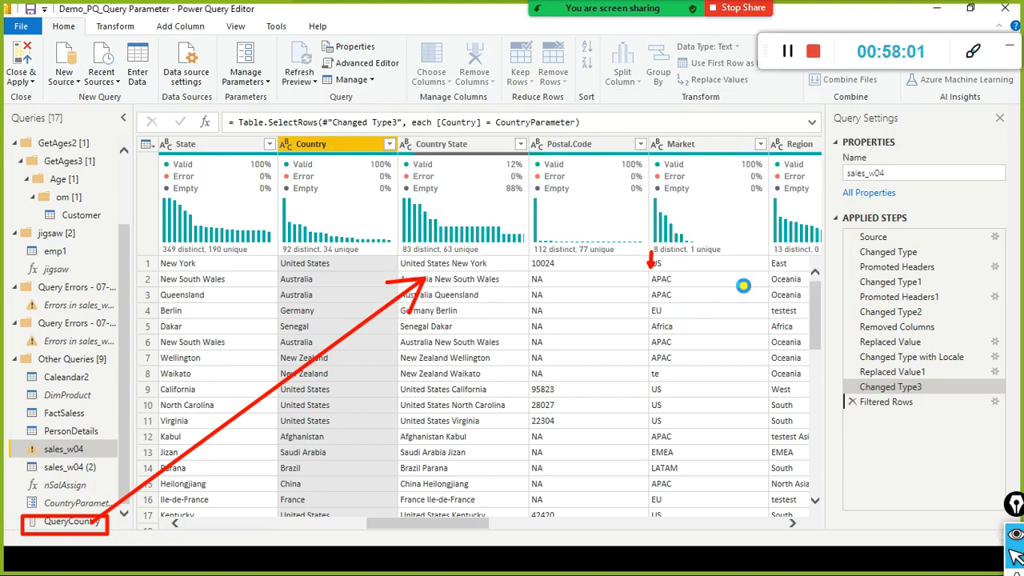
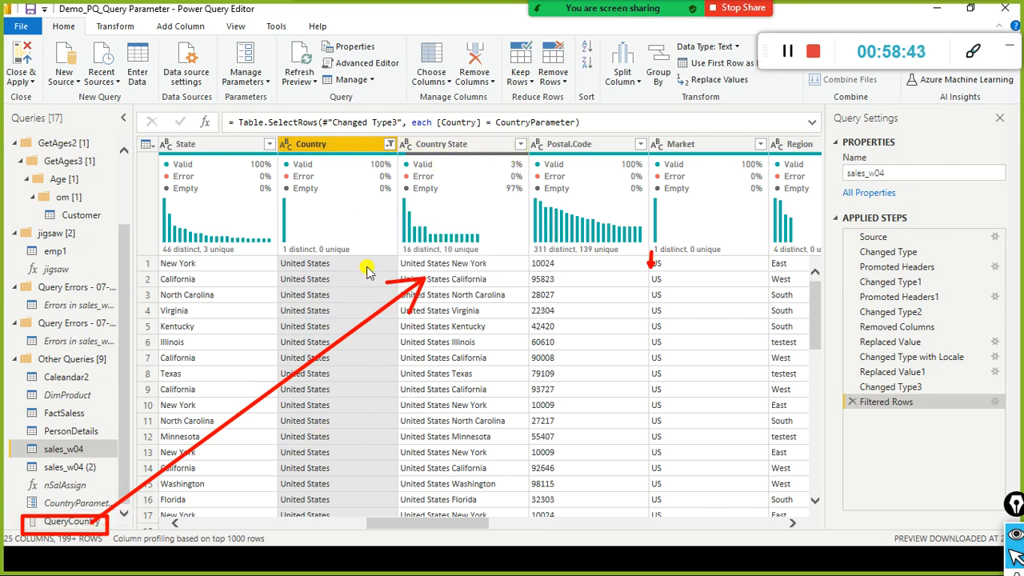
Step: Apply the filtered sales_w04 query changes with Close & Apply and return to the report
mouse_move(372, 240)
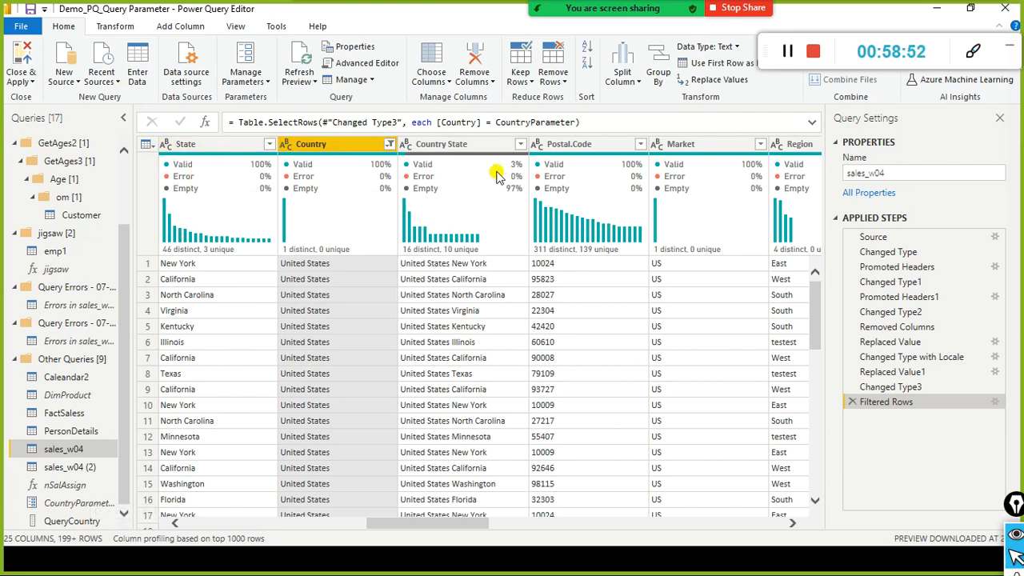
mouse_move(496, 172)
click(32, 83)
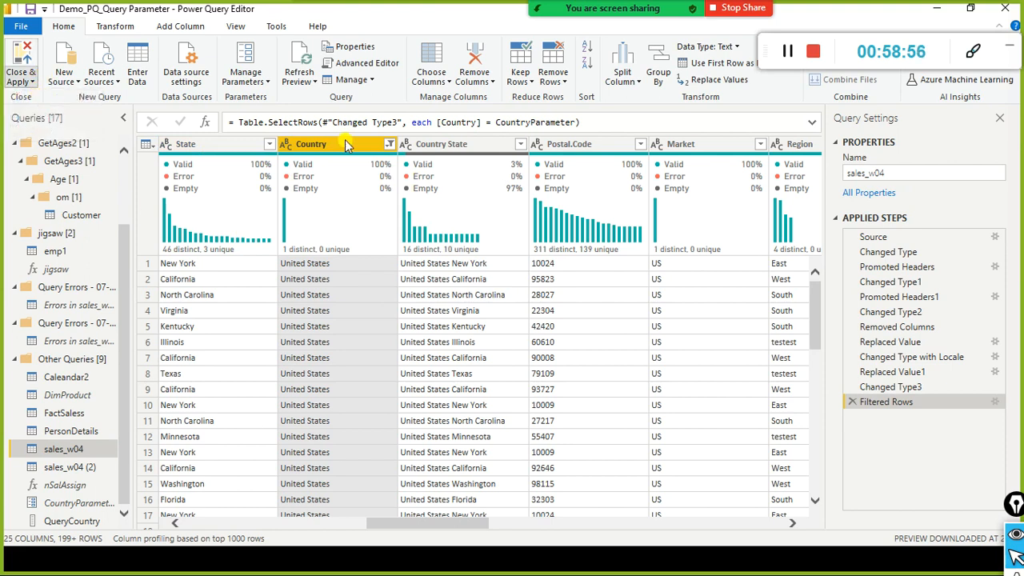
click(346, 173)
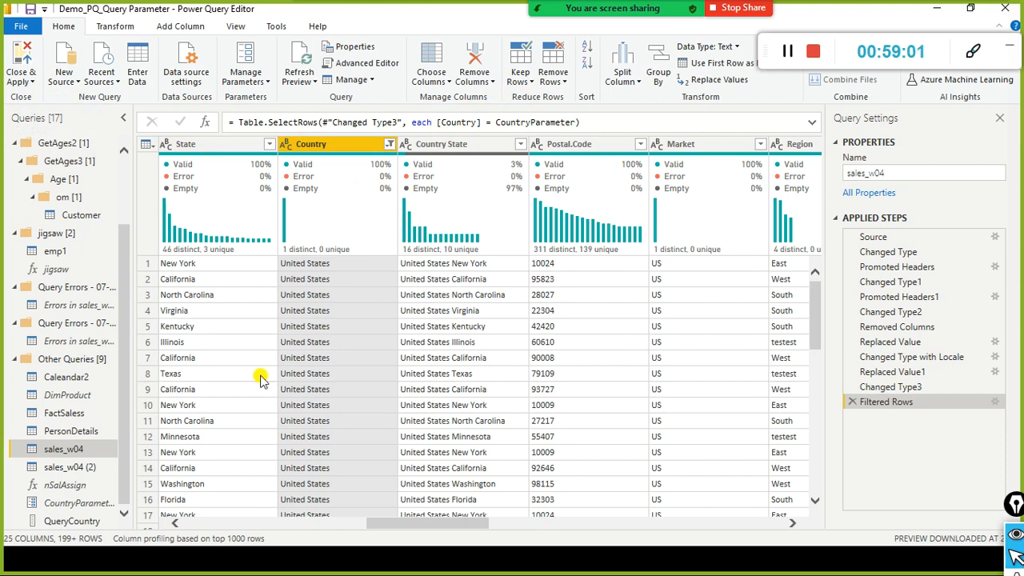
key(alt+Tab)
click(521, 261)
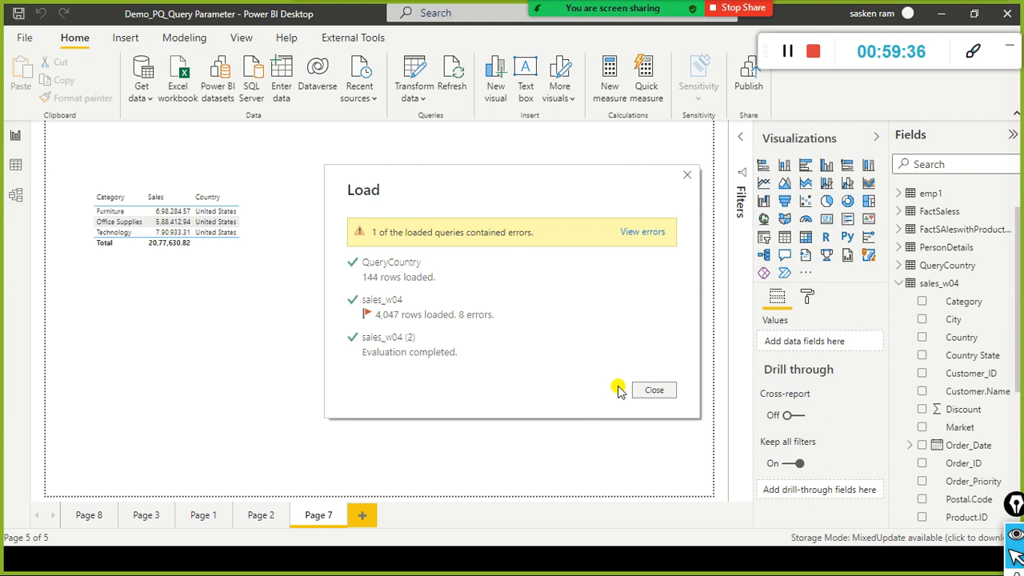
Step: Close the finished load summary to reveal the United States sales-by-category table
click(658, 392)
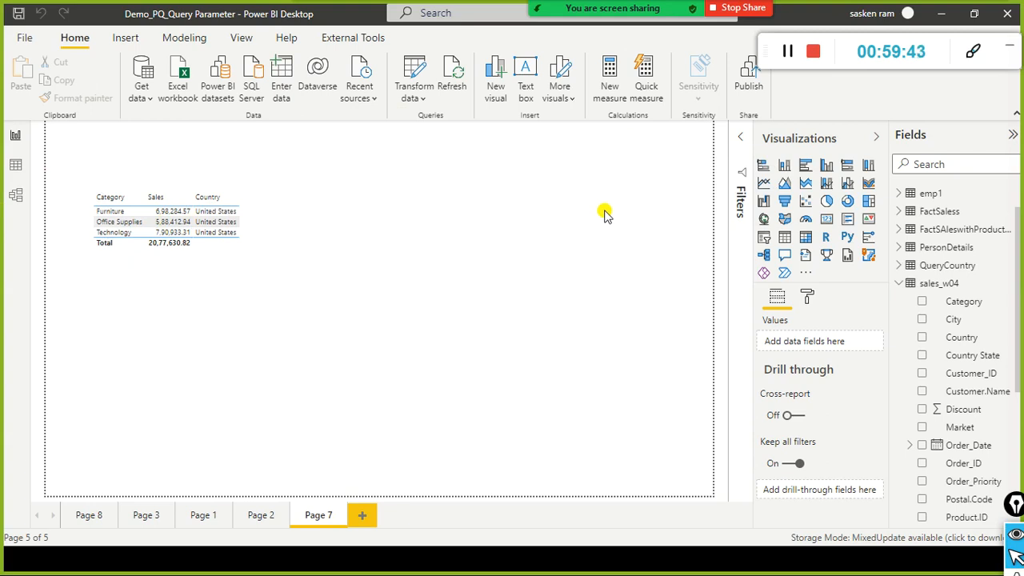
Step: Change CountryParameter to Indonesia via Edit parameters, then close the load summary
click(418, 96)
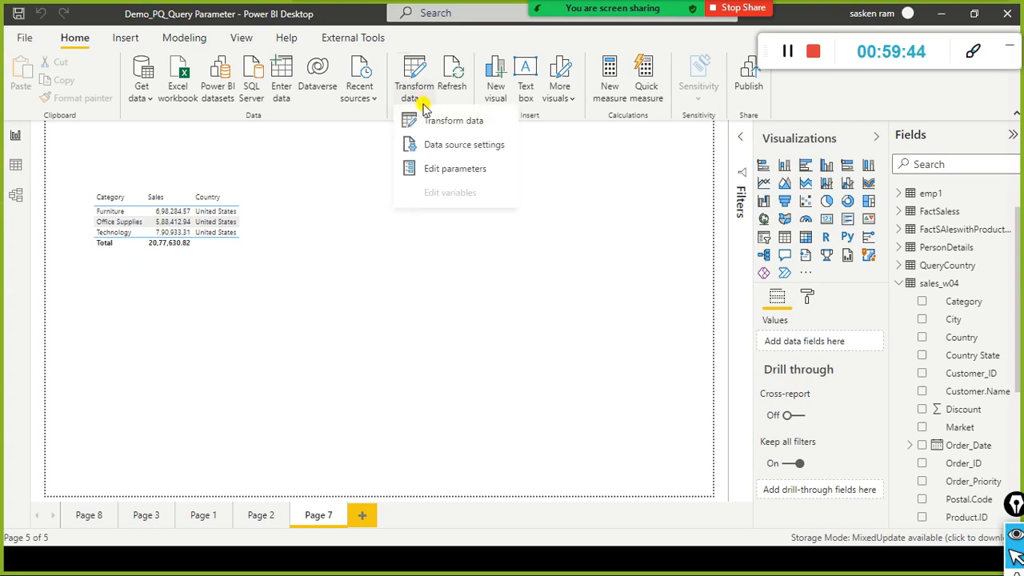
click(432, 174)
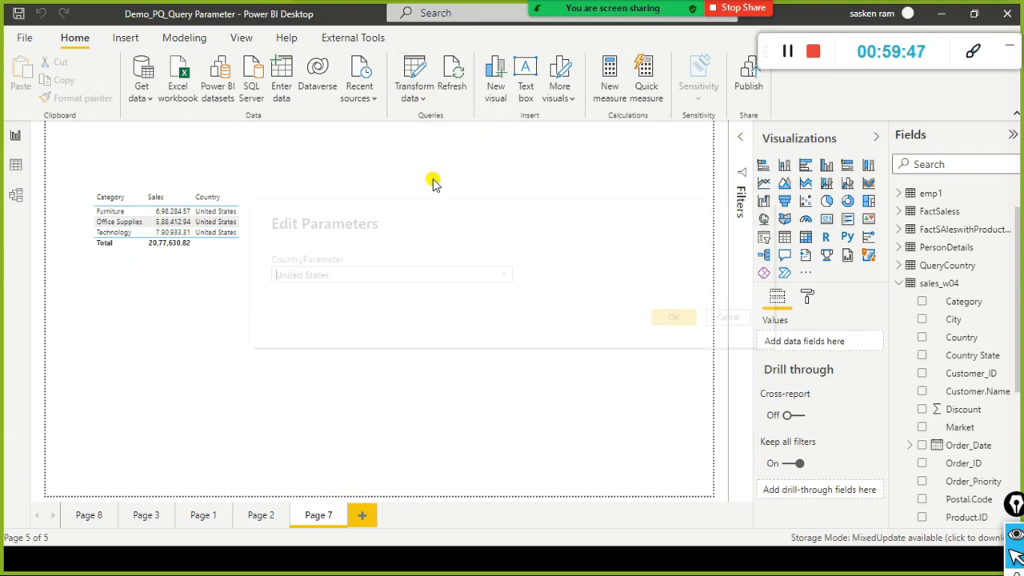
click(505, 277)
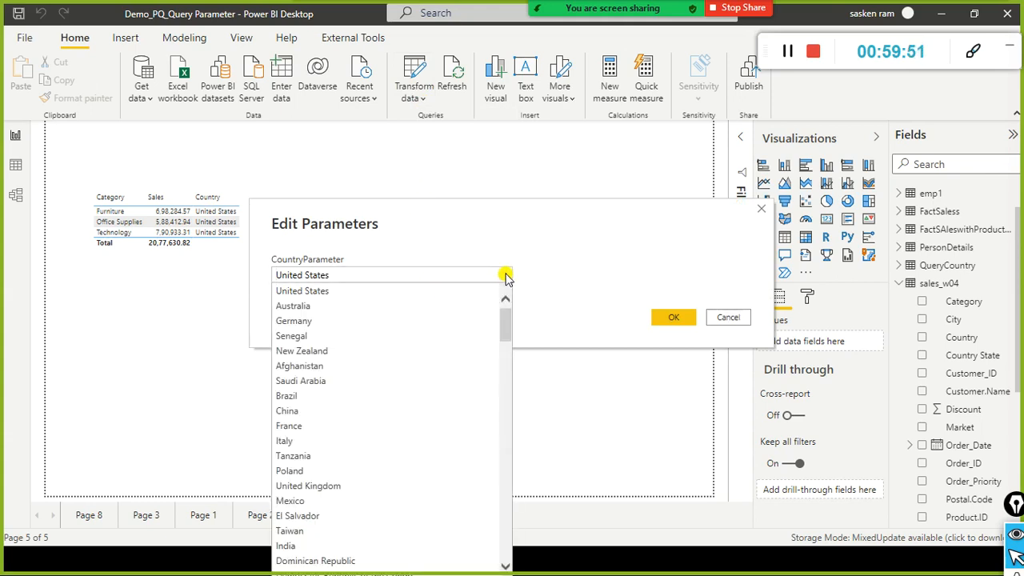
scroll(457, 407, down, 18)
scroll(457, 409, up, 18)
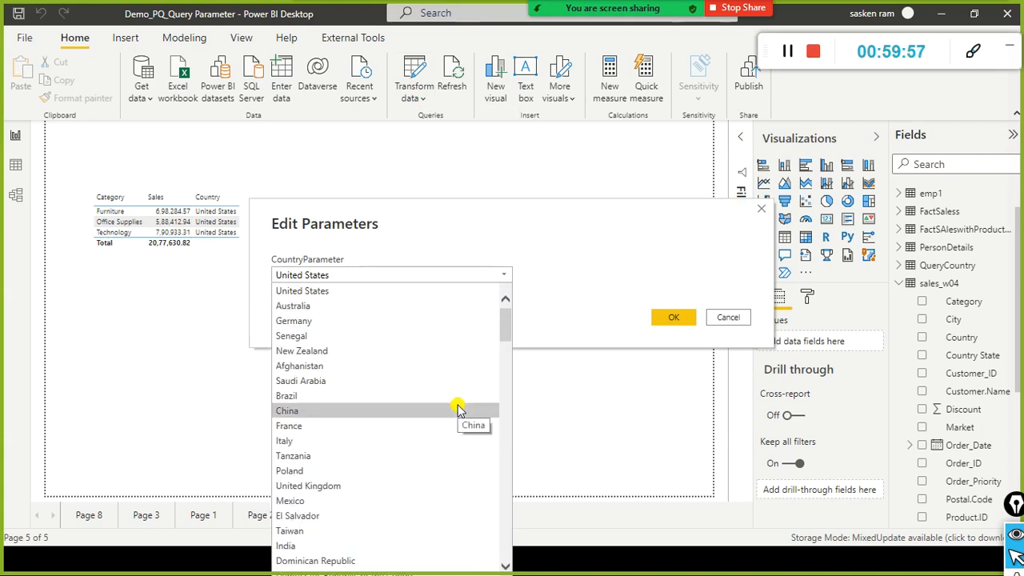
scroll(458, 408, down, 4)
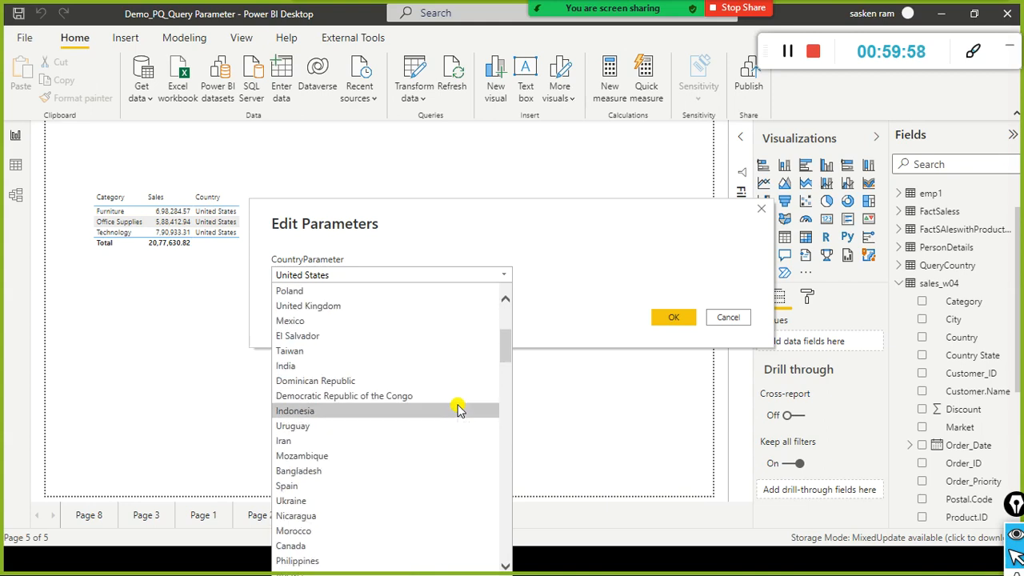
scroll(458, 408, down, 12)
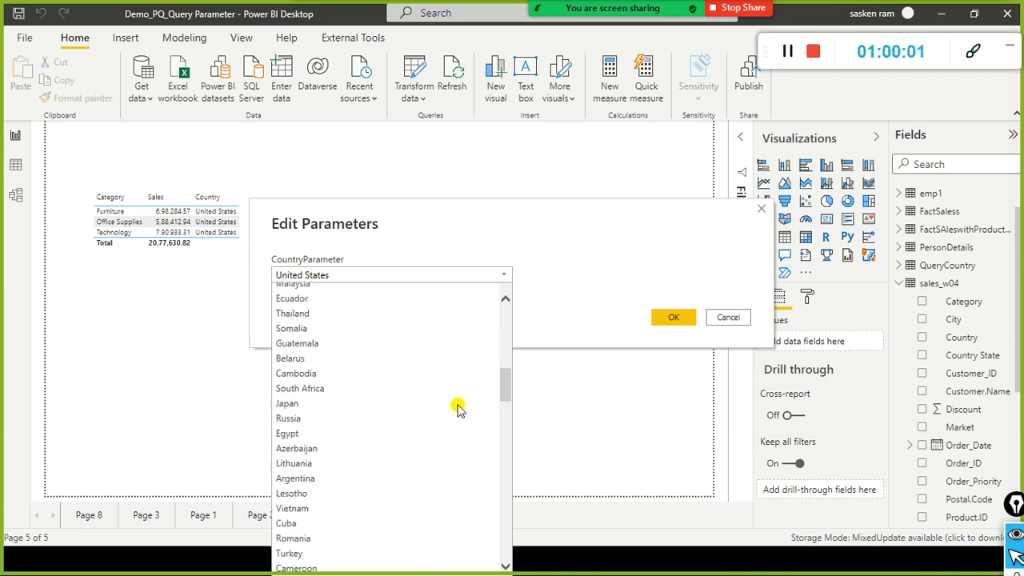
scroll(458, 408, down, 5)
scroll(458, 408, up, 15)
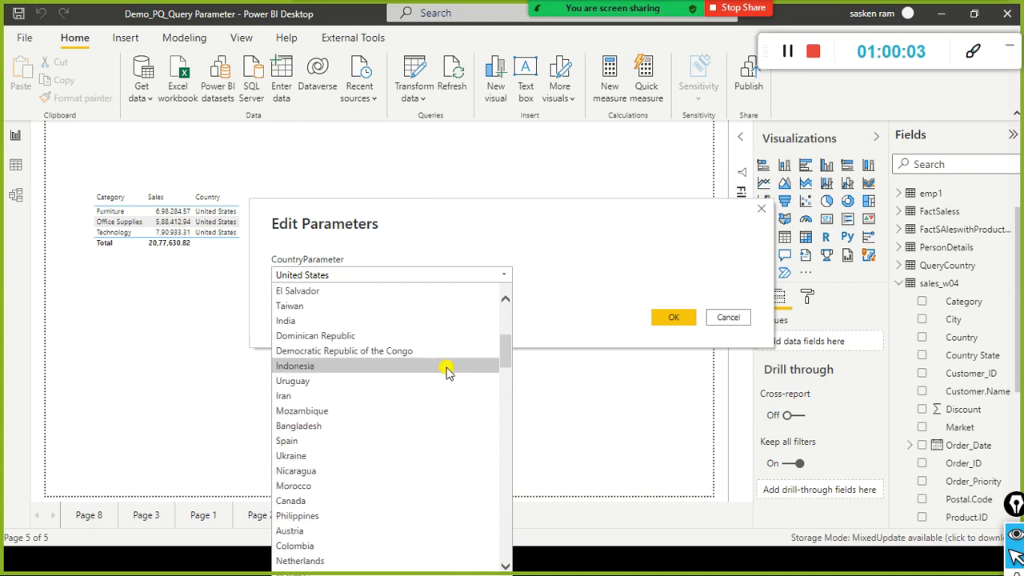
click(390, 367)
click(669, 318)
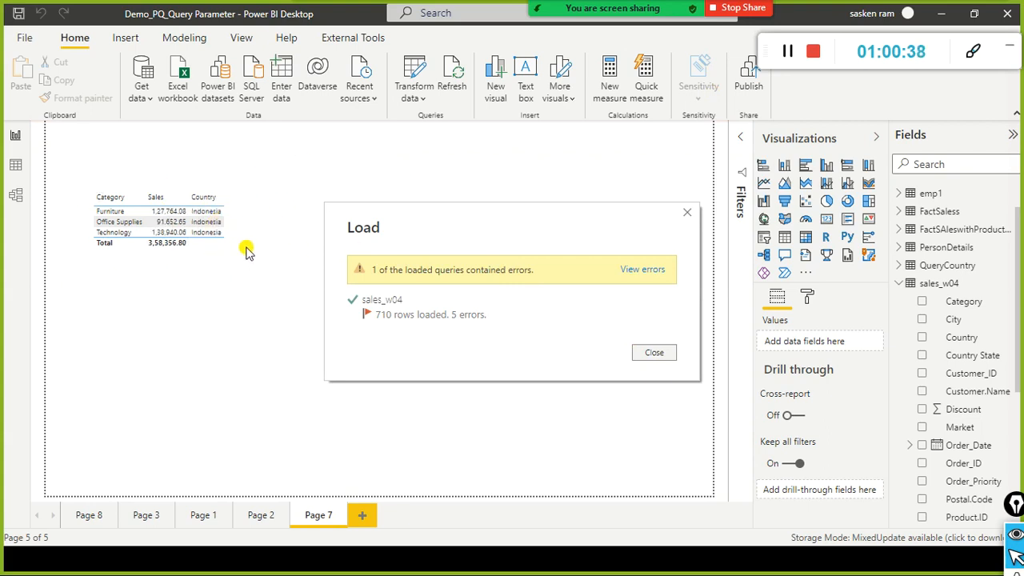
click(654, 352)
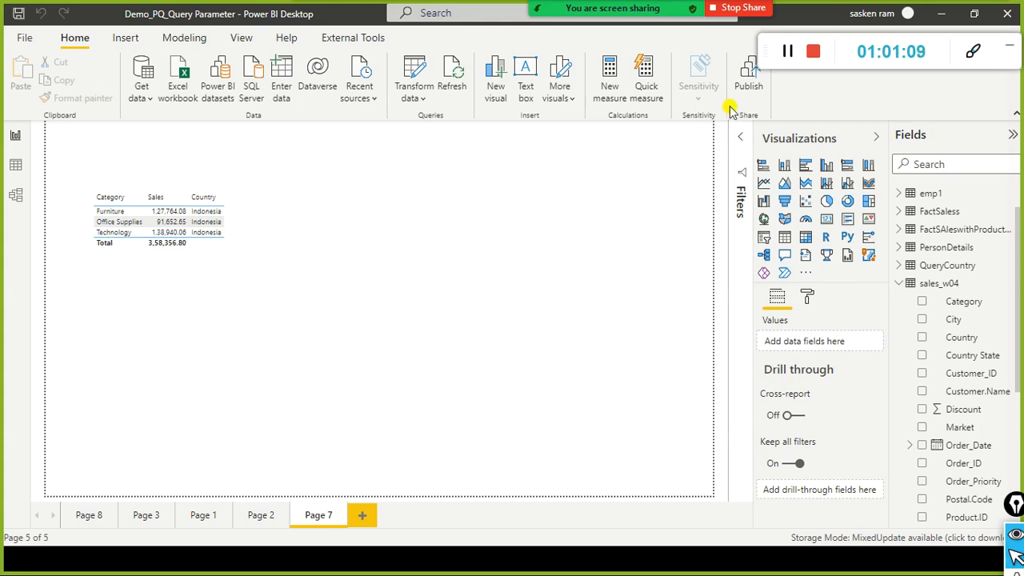
Step: Open the Transform data options from the Indonesia sales report page
click(414, 99)
Step: Launch Power Query Editor, then read and close the Zoom meeting chat
click(410, 120)
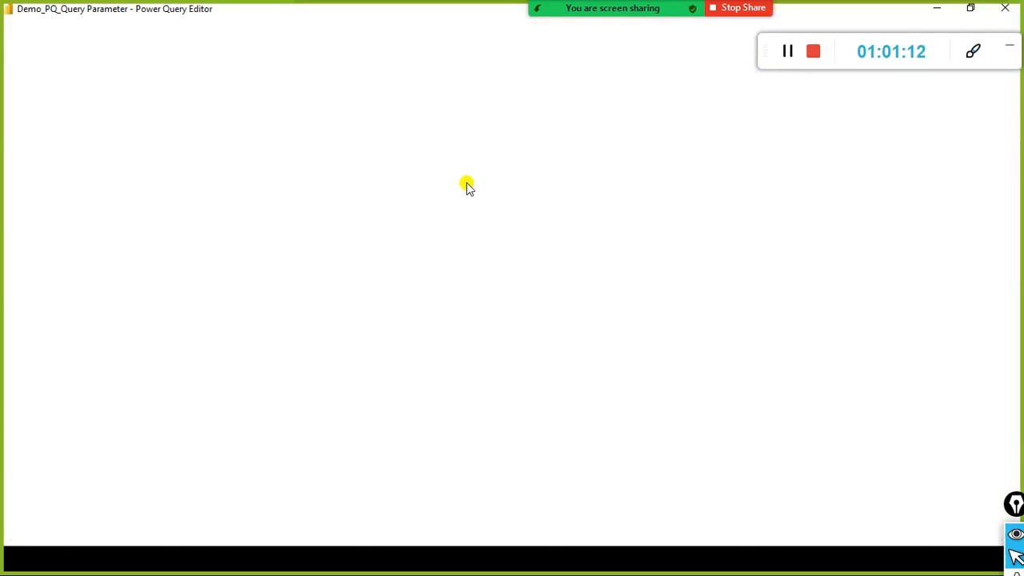
mouse_move(638, 5)
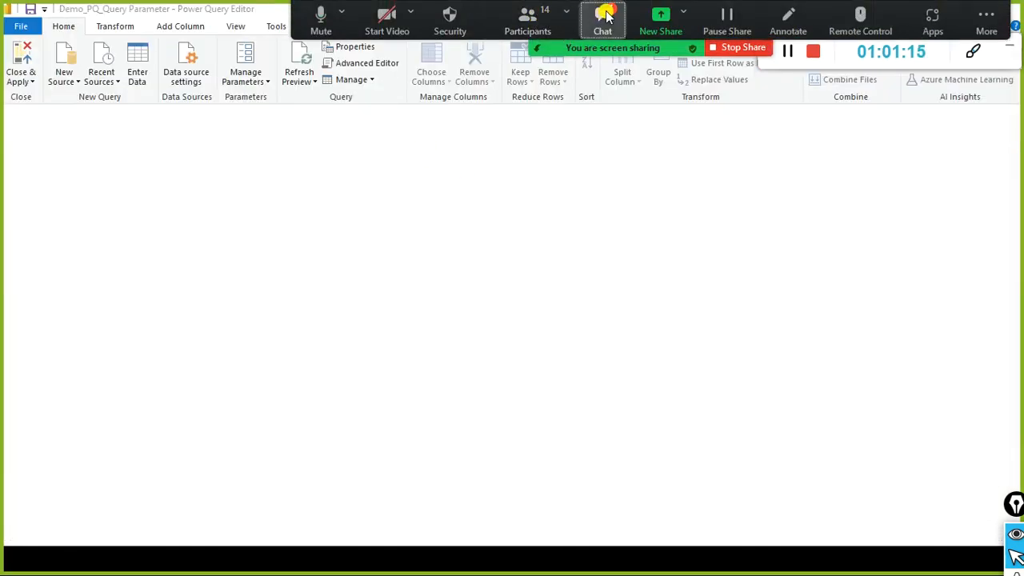
click(606, 16)
scroll(445, 163, up, 2)
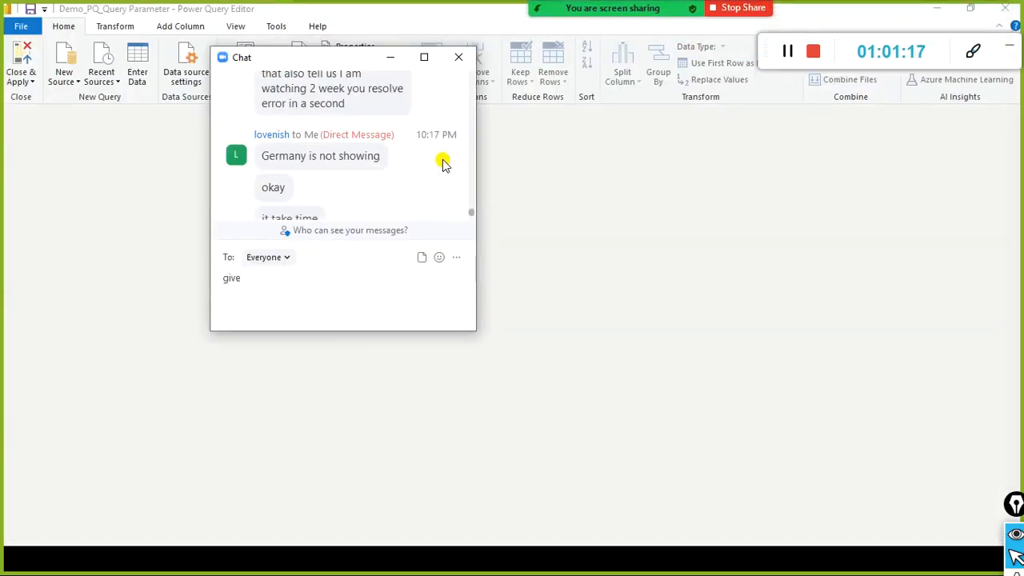
scroll(444, 162, up, 1)
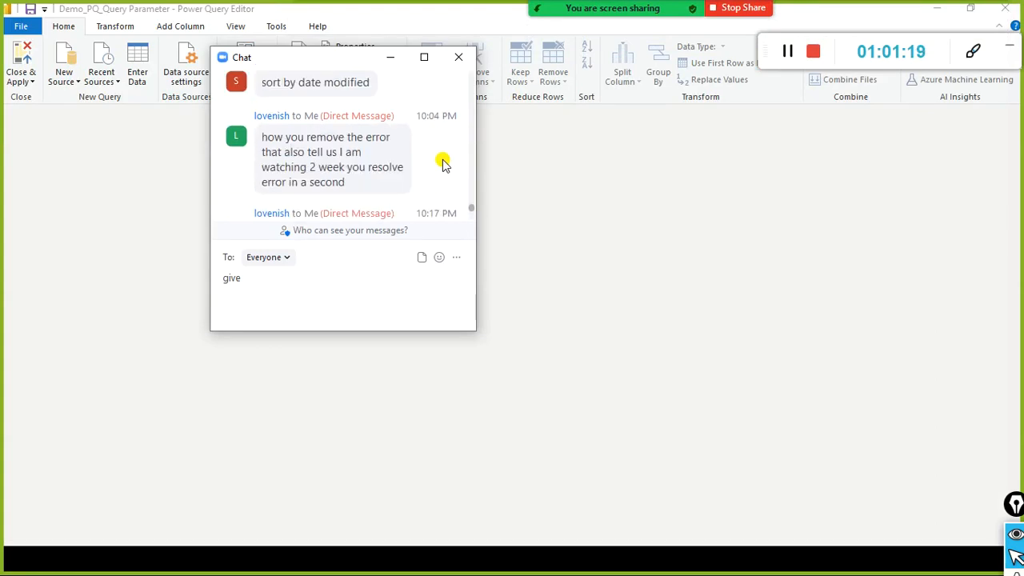
click(457, 56)
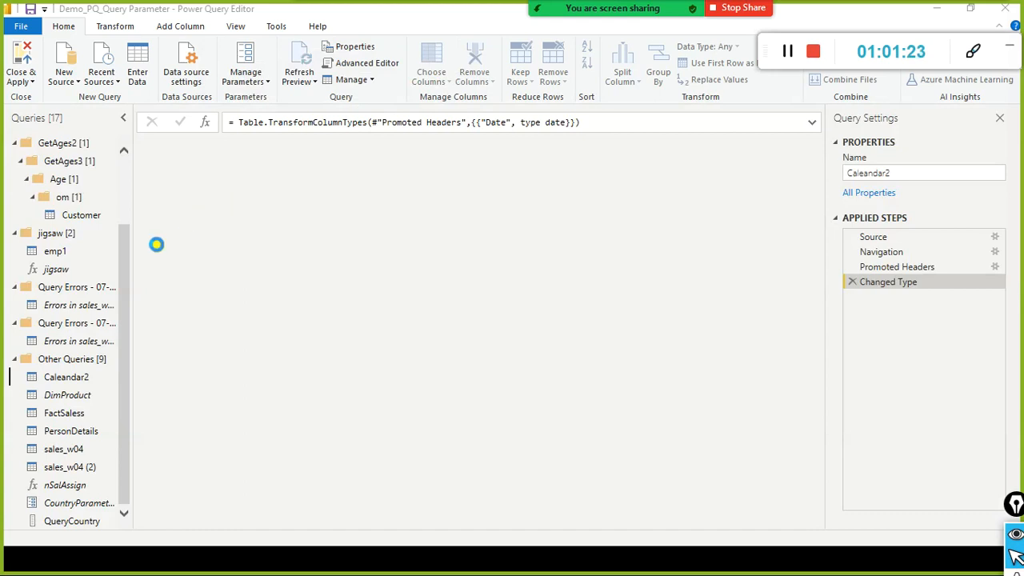
Step: Inspect the Errors in sales_w04 query's five Indonesia rows and bring up the Sales column's actions
click(80, 304)
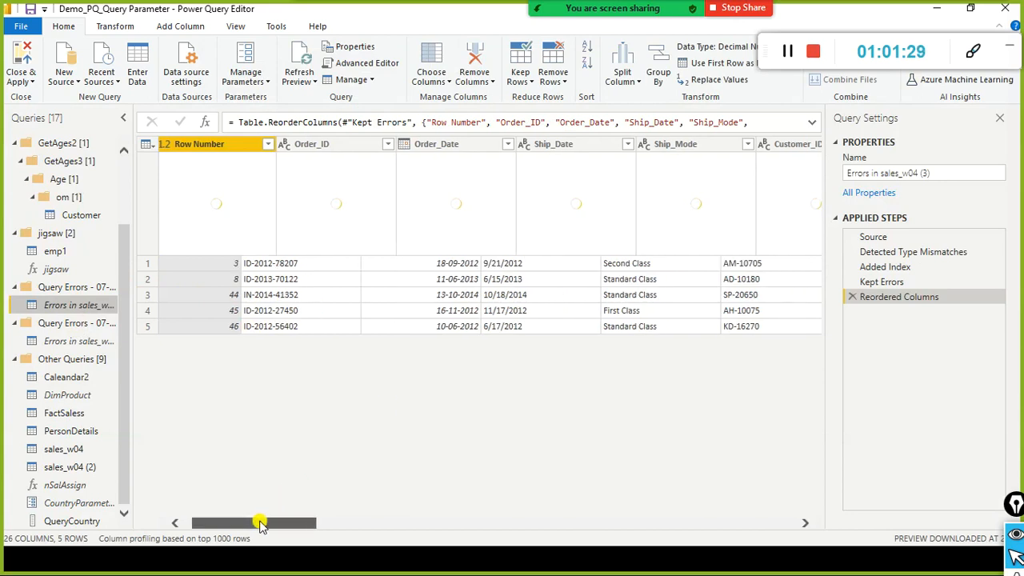
drag(260, 520, 423, 522)
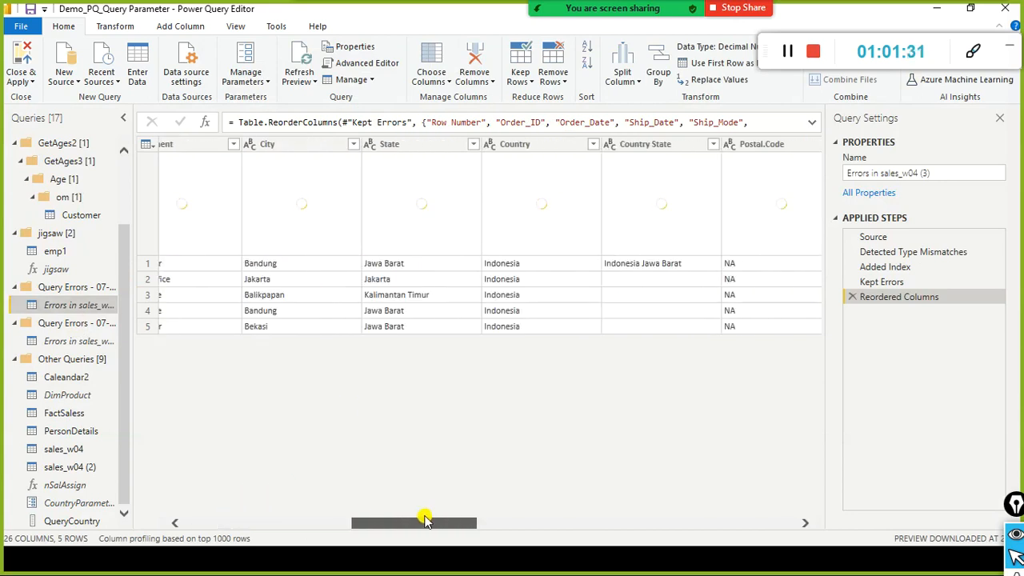
drag(425, 521, 788, 524)
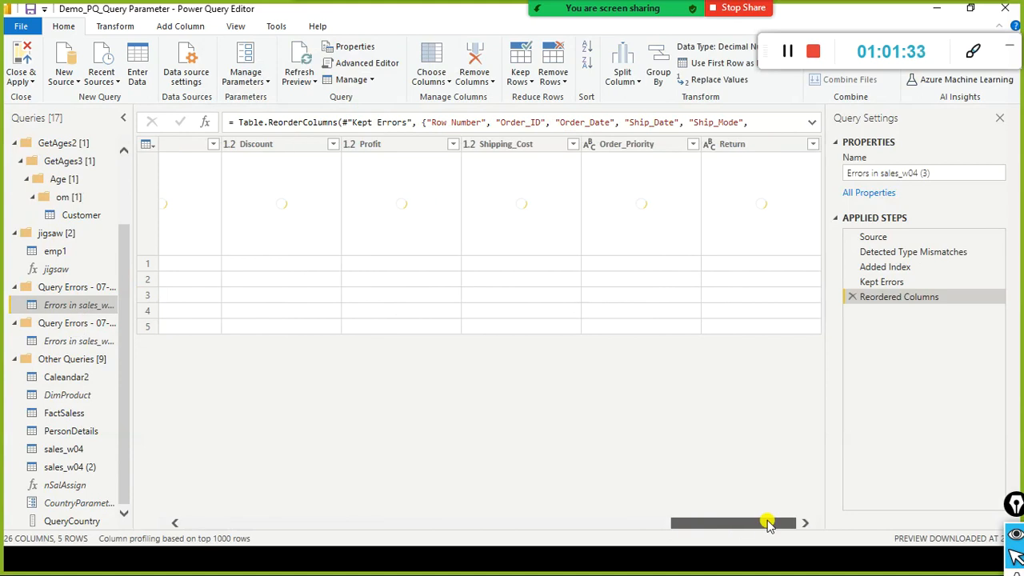
drag(791, 522, 429, 532)
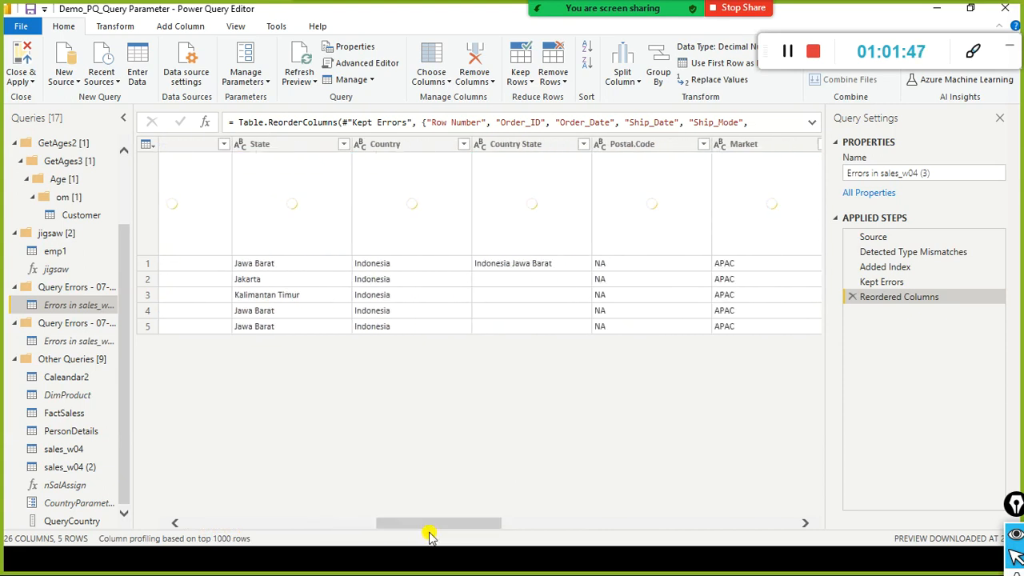
drag(430, 534, 636, 521)
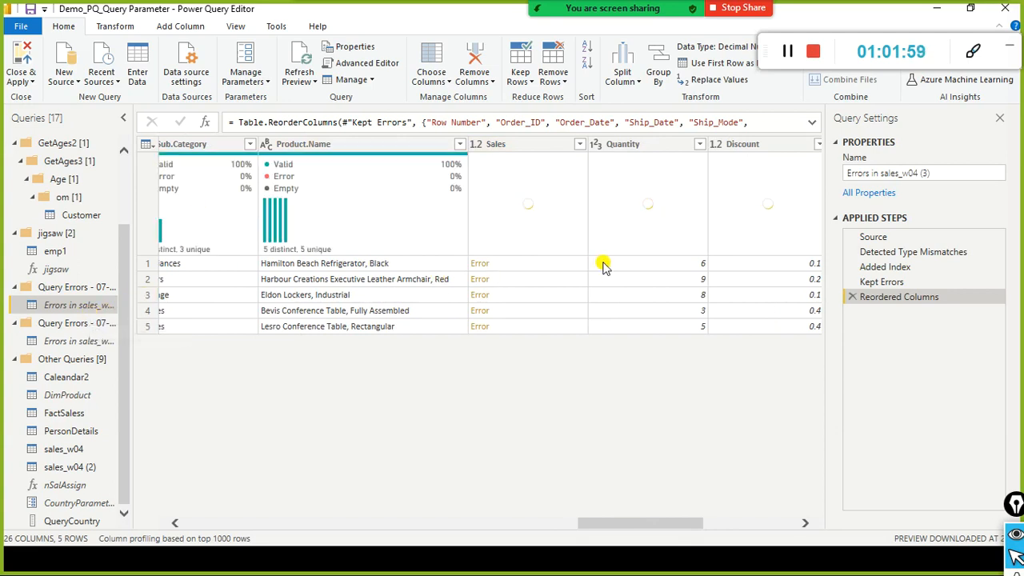
right_click(534, 149)
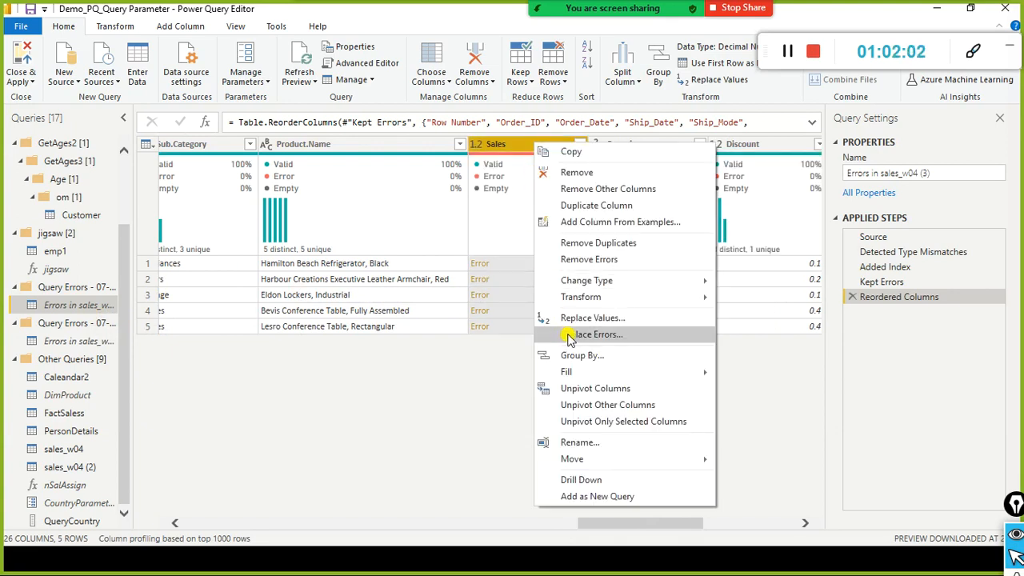
Step: Replace the Sales column errors with 0, then request deletion of the Query Errors group
click(629, 336)
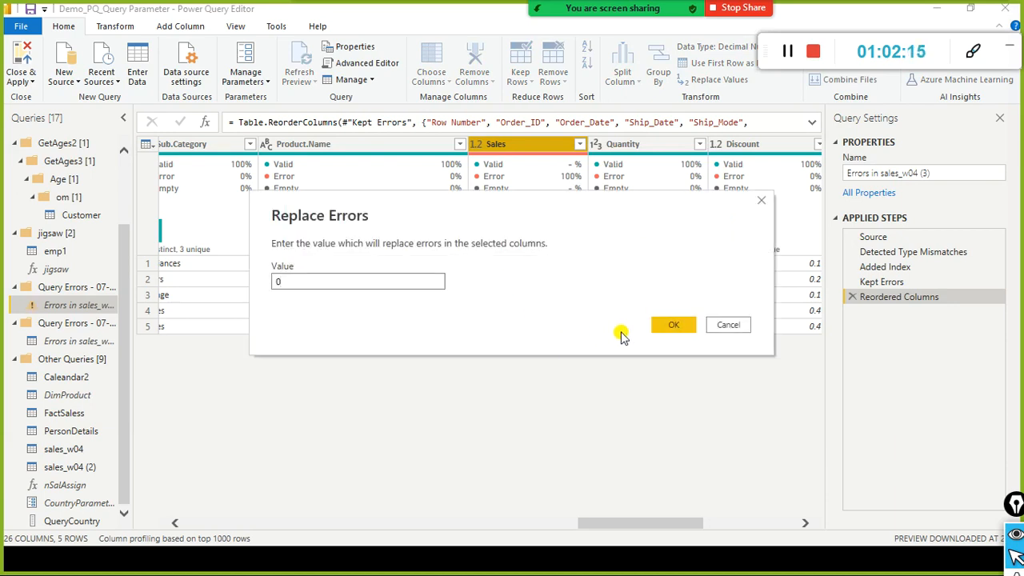
click(668, 328)
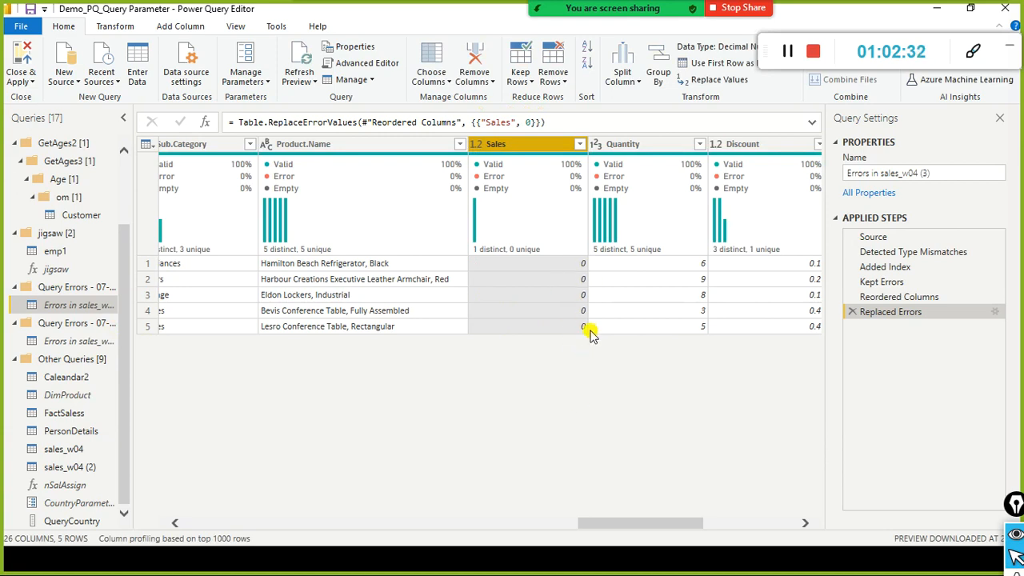
right_click(79, 289)
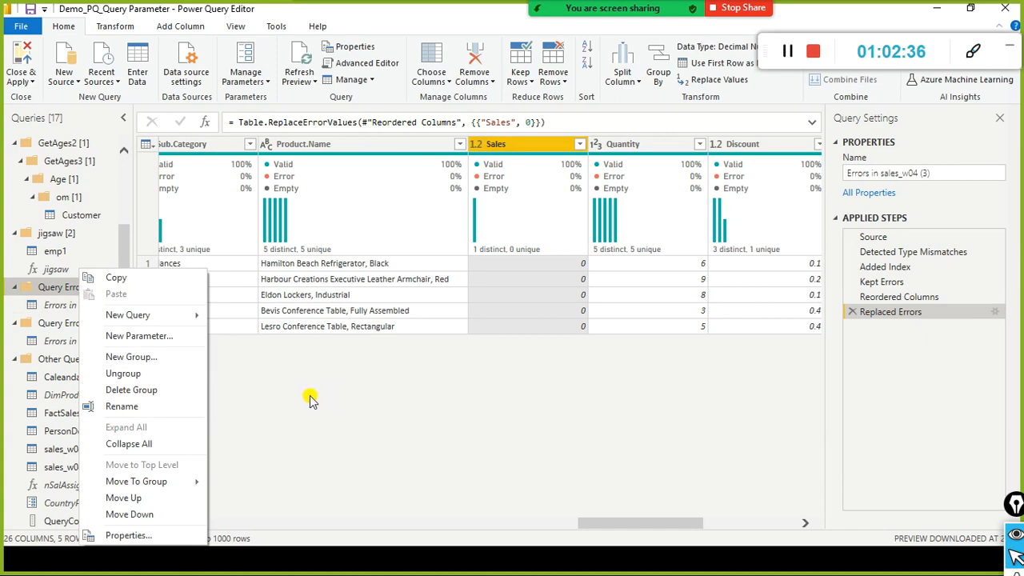
click(160, 392)
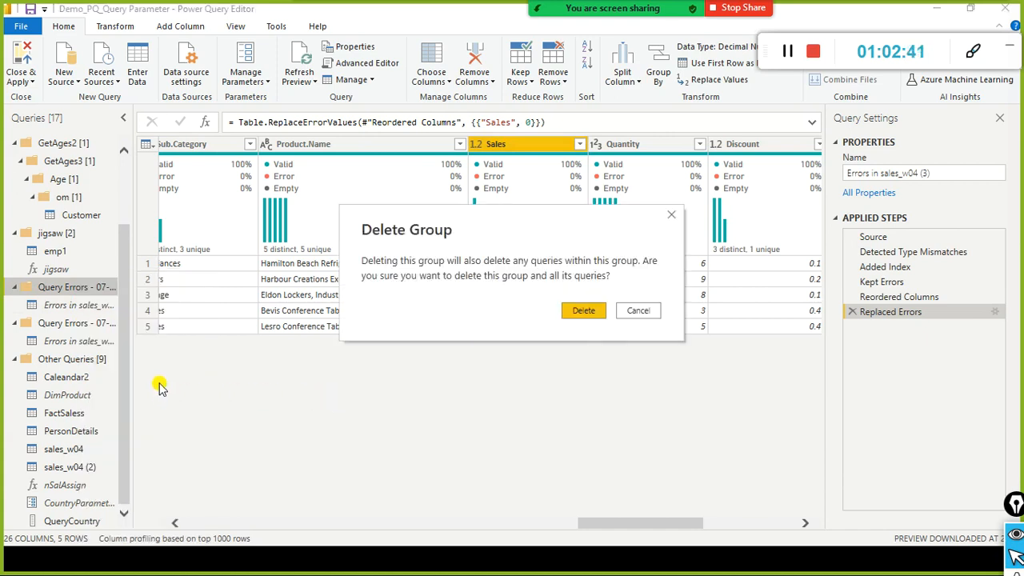
Step: Cancel the group deletion, view the Customer query, and close Power Query Editor
click(638, 310)
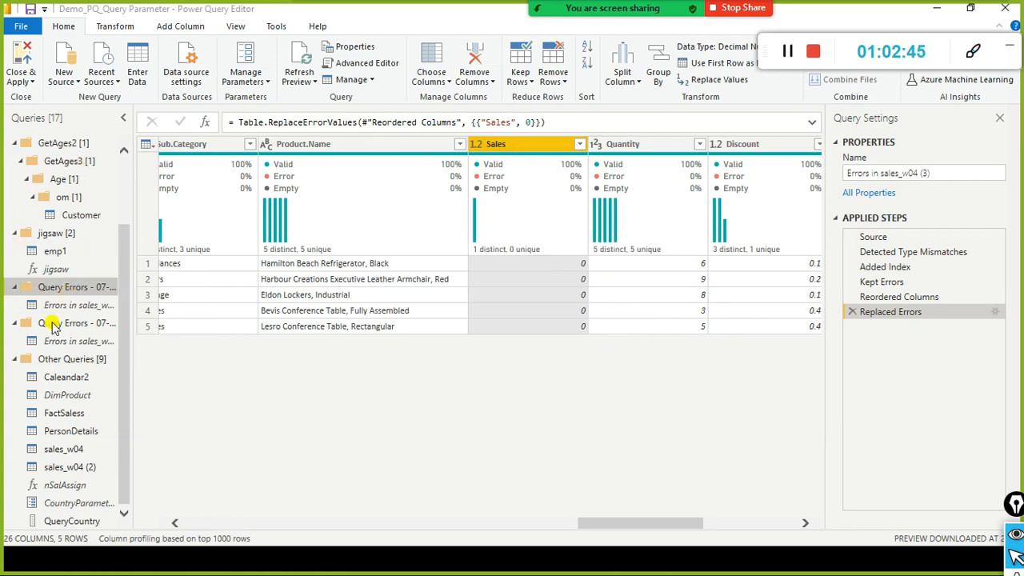
scroll(69, 292, up, 2)
click(72, 306)
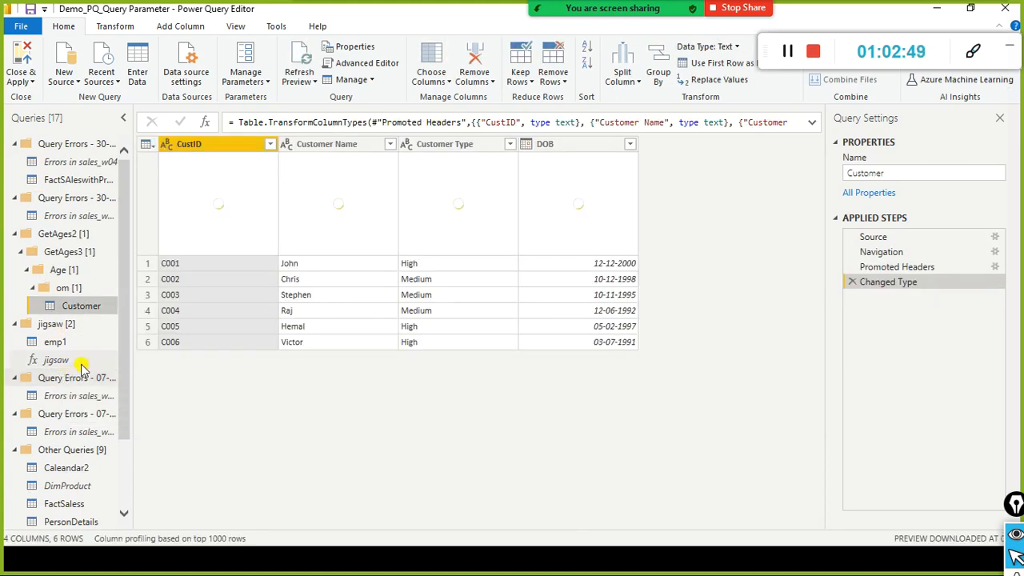
click(24, 82)
click(50, 94)
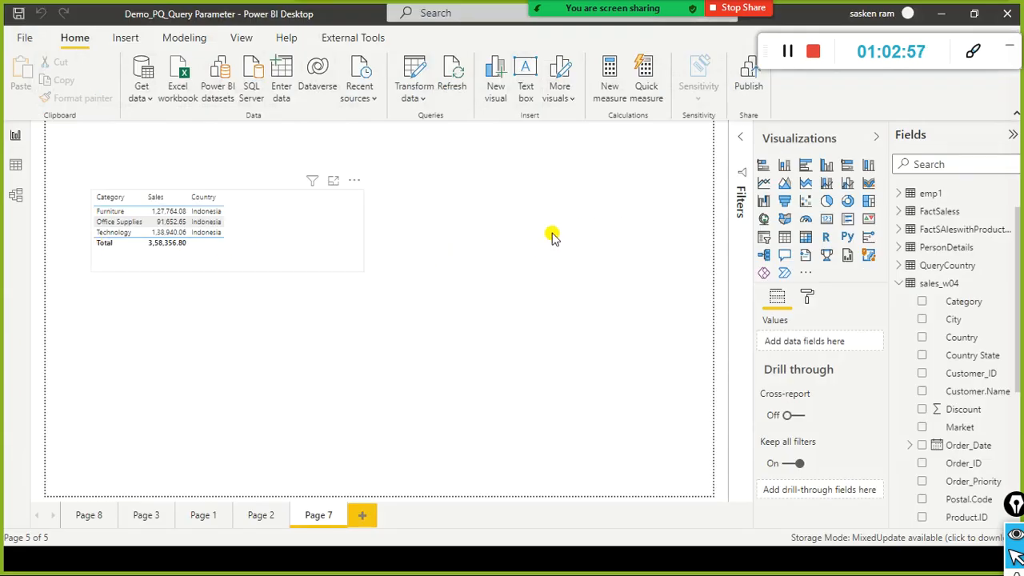
Step: Apply the pending query changes from the banner, then switch to the GitHub Power-BI repository
click(552, 233)
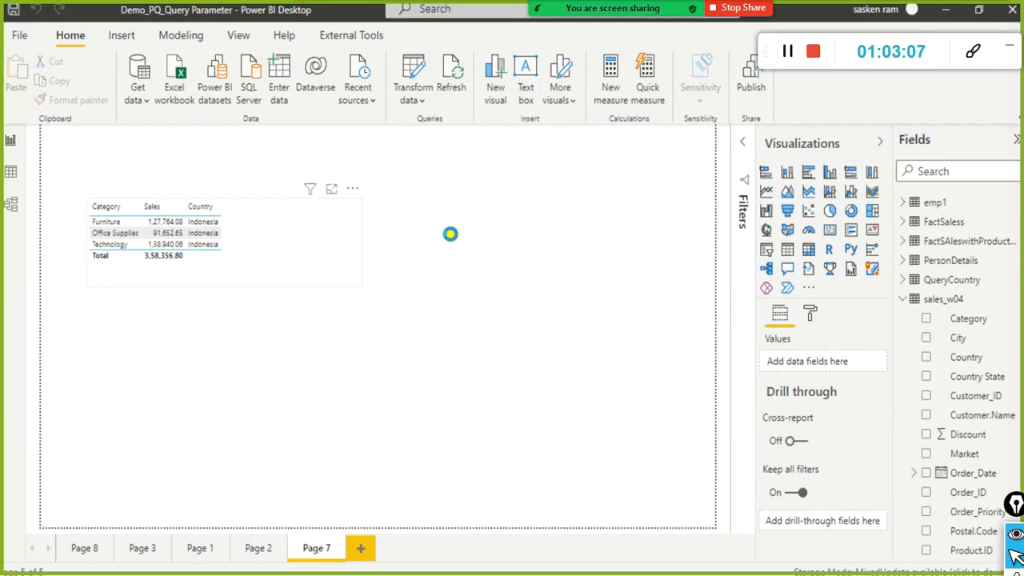
click(450, 234)
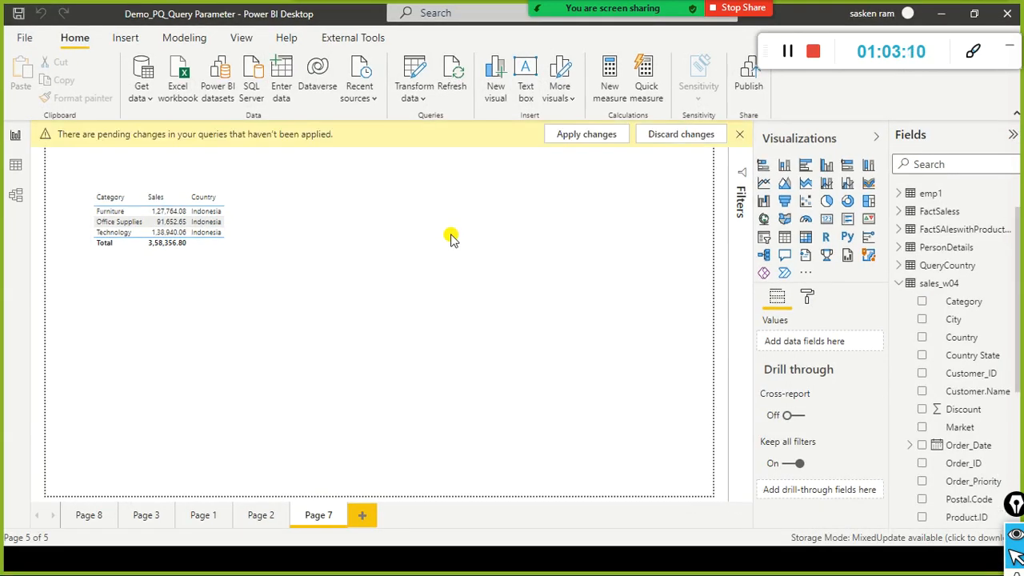
click(581, 136)
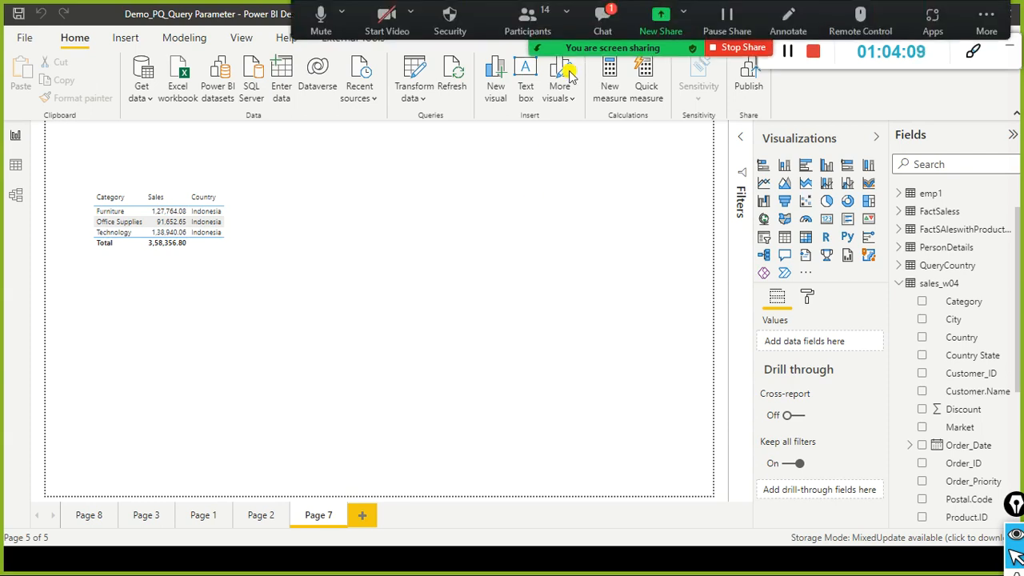
click(605, 16)
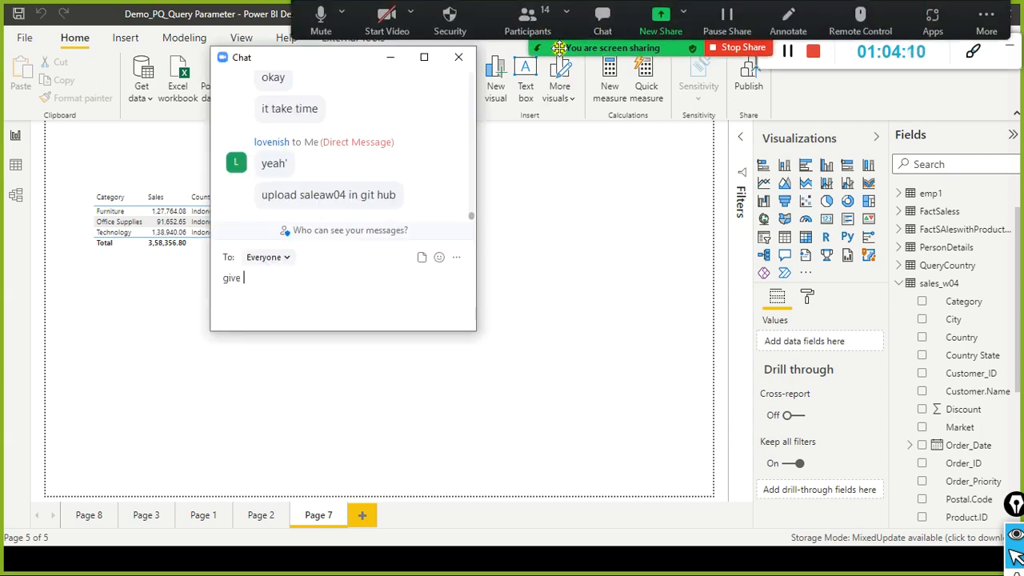
click(461, 59)
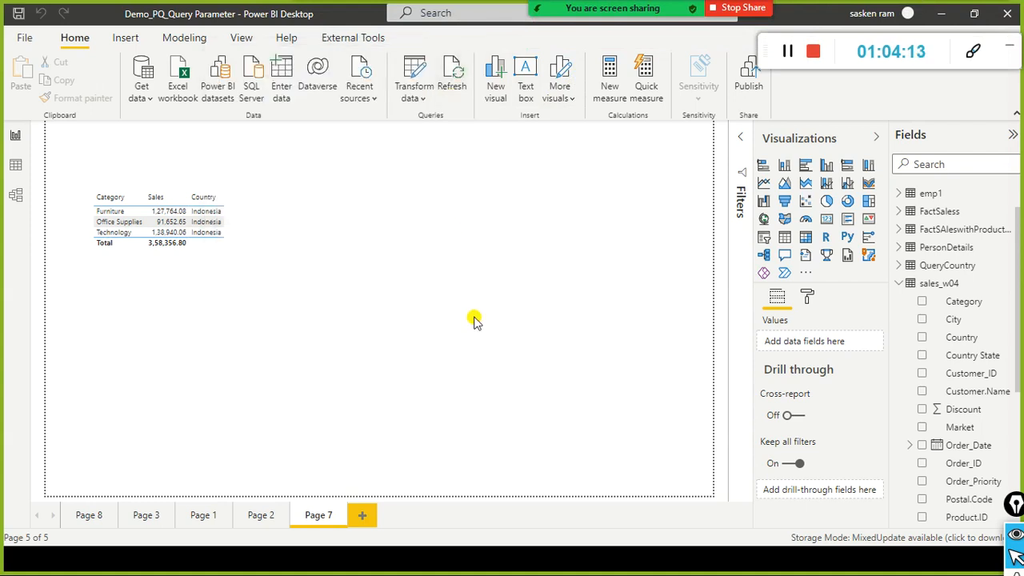
key(alt+Tab)
key(alt+Tab)
key(alt+Tab)
key(alt+Tab)
key(alt+Tab)
key(alt+Tab)
key(alt+Tab)
key(alt+Tab)
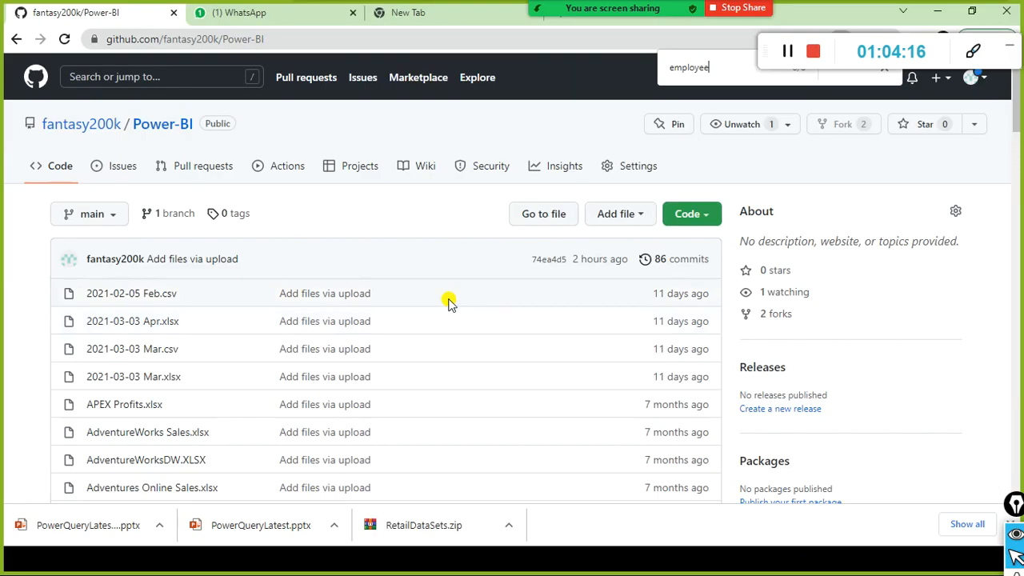
Step: Search the repository file list for sales_w04, then return to Power BI Desktop
key(ctrl+f)
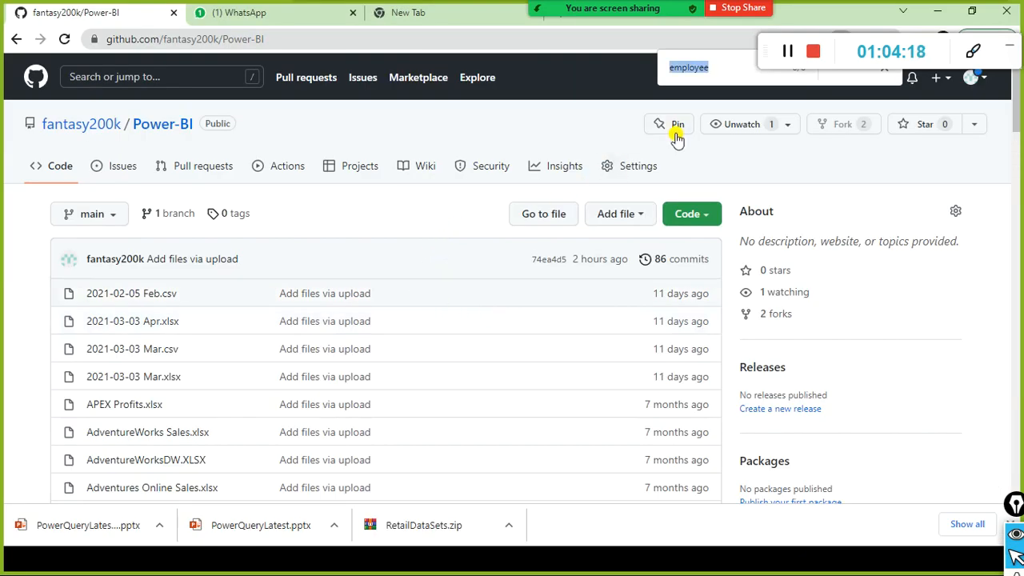
text(sales)
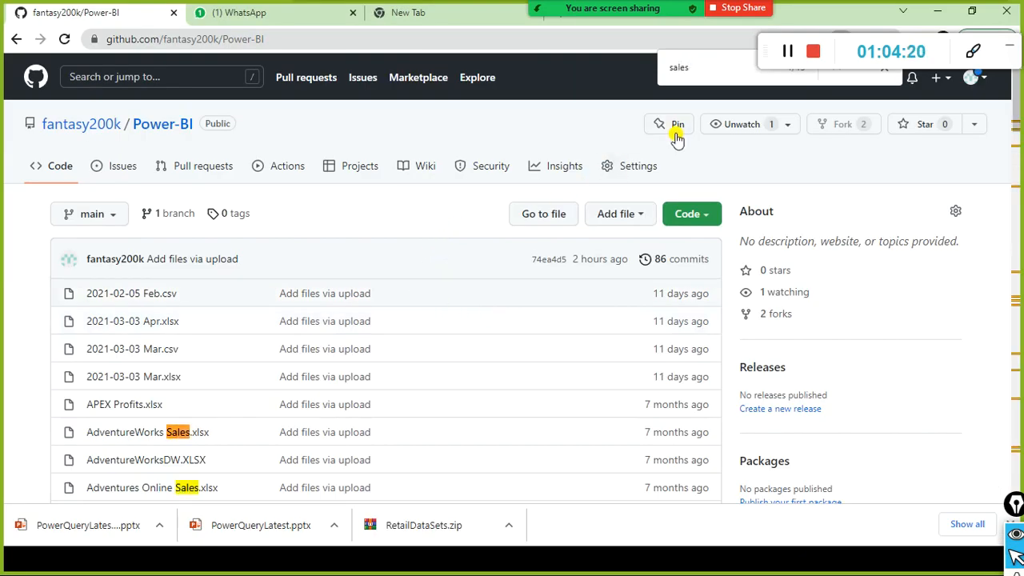
text(_w04)
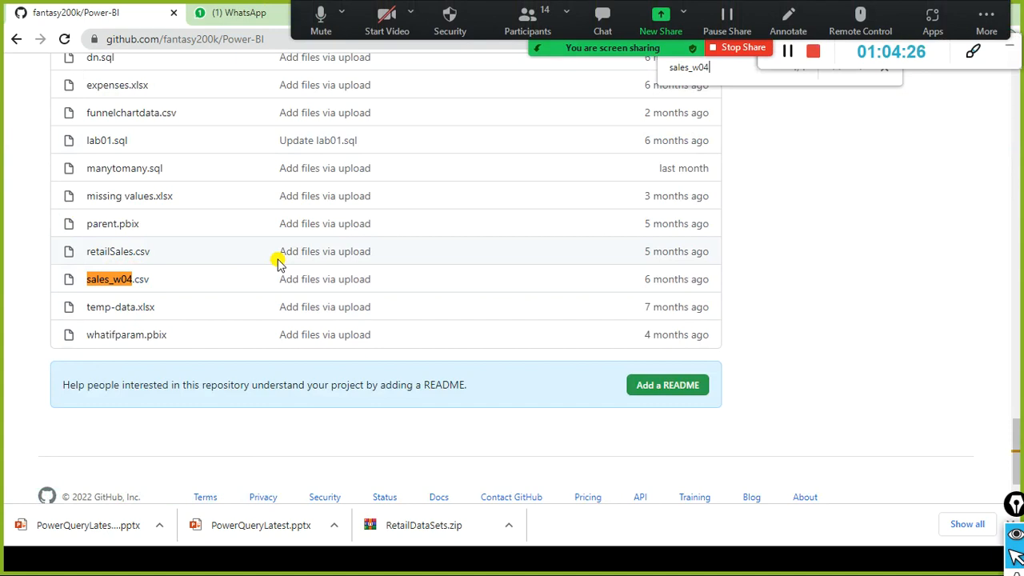
scroll(409, 216, up, 10)
scroll(414, 215, up, 15)
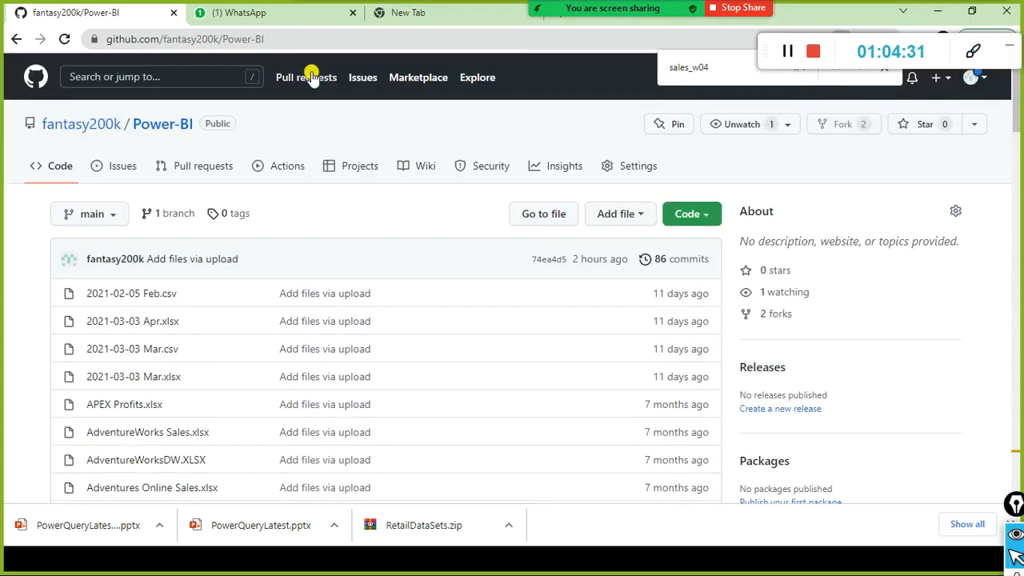
key(alt+Tab)
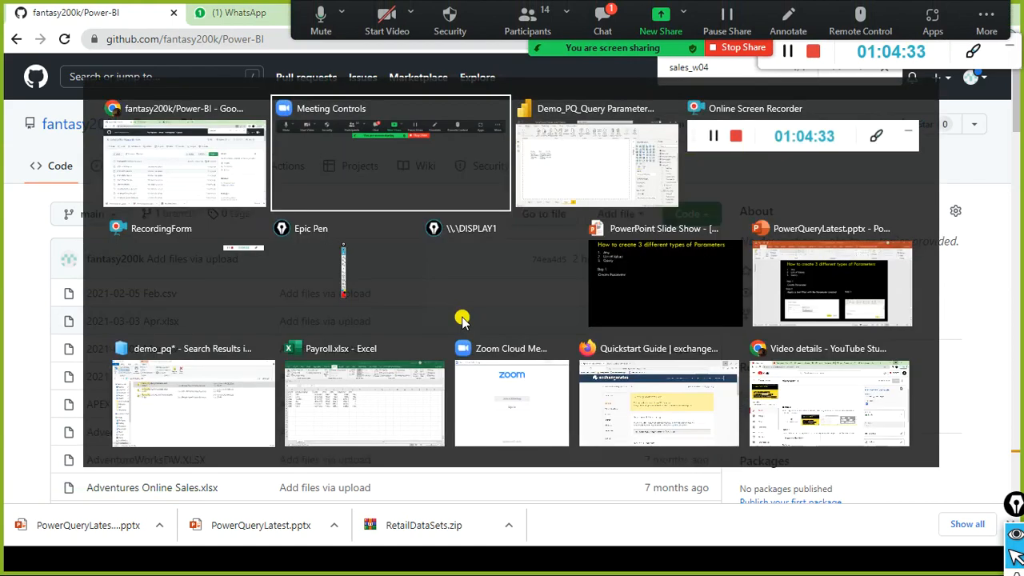
key(alt+Tab)
click(602, 20)
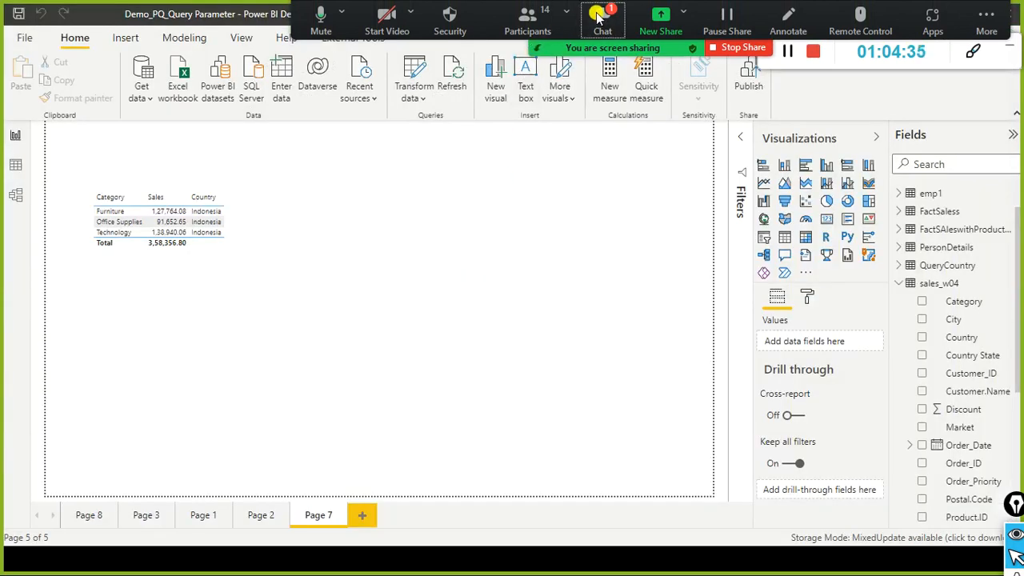
Step: Close the meeting chat and switch to the 'How to create 3 different types of Parameters' slide show
click(456, 58)
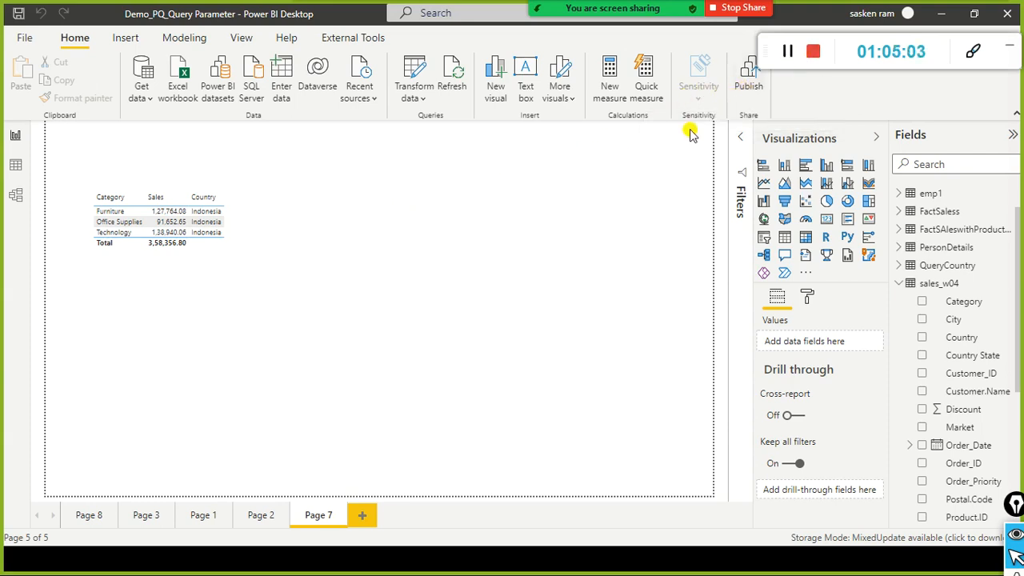
key(alt+Tab)
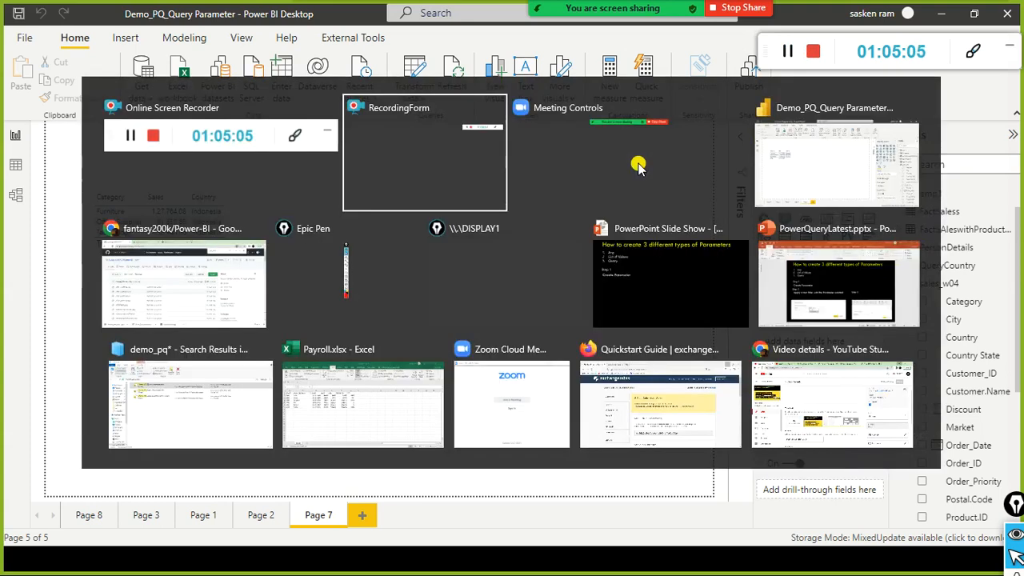
key(alt+Tab)
key(alt+Tab)
key(alt+Tab)
key(alt+Tab)
key(alt+Tab)
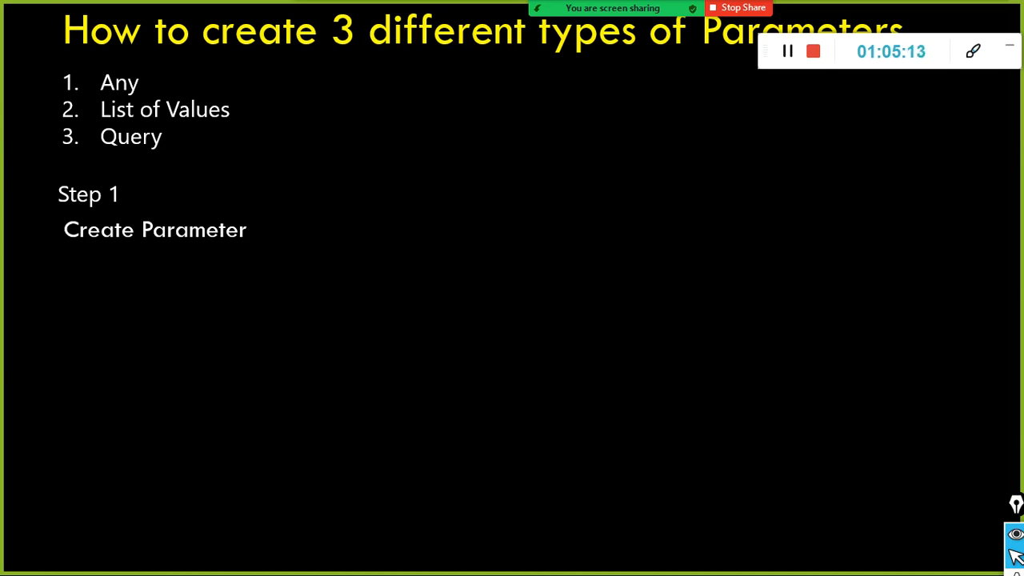
Step: Step back through the slide animations until only the title remains
key(Left)
key(Left)
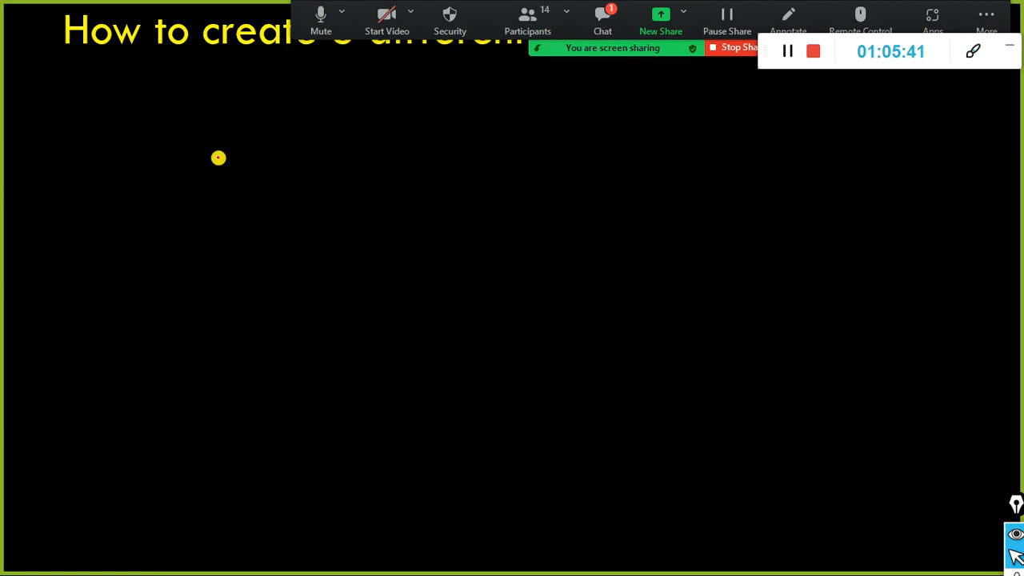
Step: Handwrite red notes: template holds report, model, queries, parameters excluding data; .Pbit much smaller than .PBIX
mouse_move(183, 160)
mouse_down()
mouse_move(210, 180)
mouse_move(222, 162)
mouse_move(275, 171)
mouse_move(334, 153)
mouse_move(373, 168)
mouse_move(418, 169)
mouse_move(435, 158)
mouse_move(450, 165)
mouse_move(424, 165)
mouse_move(462, 183)
mouse_move(523, 164)
mouse_move(545, 170)
mouse_move(514, 196)
mouse_move(530, 199)
mouse_move(616, 183)
mouse_move(613, 163)
mouse_move(649, 187)
mouse_move(667, 171)
mouse_move(756, 171)
mouse_up()
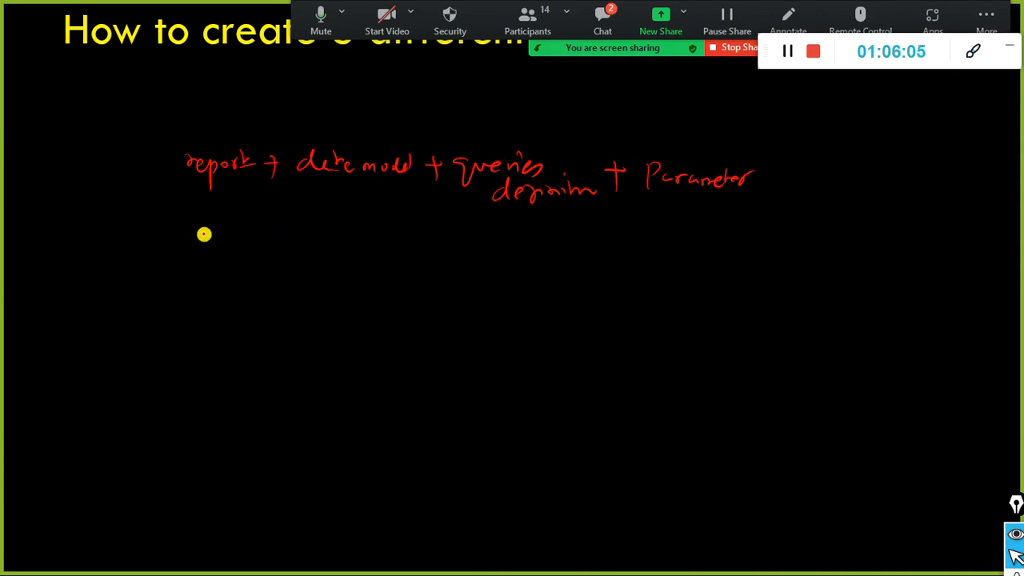
mouse_move(208, 233)
mouse_down()
mouse_move(244, 245)
mouse_move(252, 229)
mouse_move(268, 245)
mouse_move(352, 252)
mouse_move(419, 233)
mouse_move(453, 256)
mouse_move(436, 262)
mouse_up()
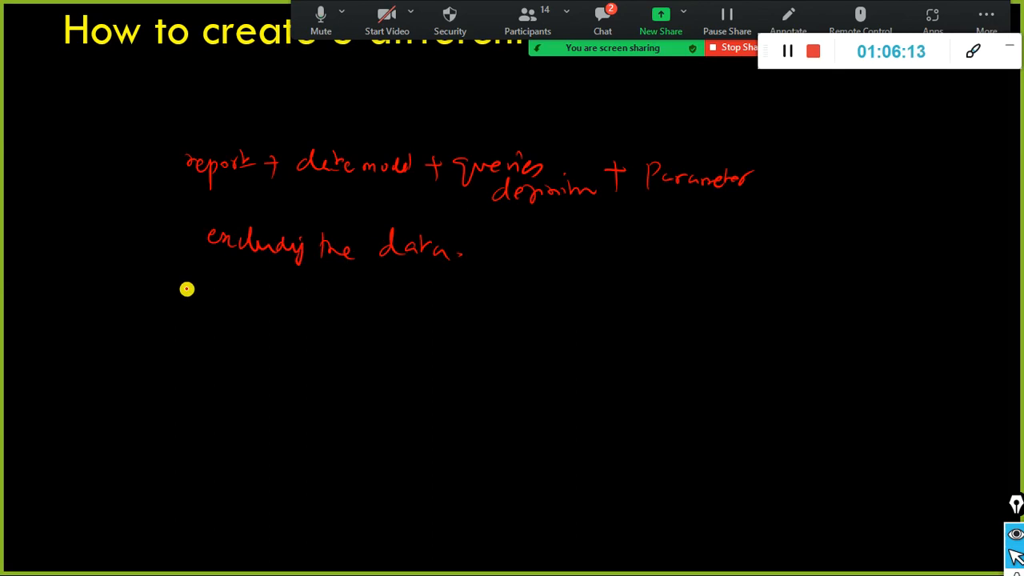
click(192, 297)
mouse_move(205, 285)
mouse_down()
mouse_move(243, 301)
mouse_move(279, 288)
mouse_move(286, 299)
mouse_move(339, 301)
mouse_up()
mouse_move(392, 278)
mouse_down()
mouse_move(416, 288)
mouse_move(447, 282)
mouse_move(458, 293)
mouse_up()
mouse_move(519, 285)
mouse_down()
mouse_move(529, 288)
mouse_move(519, 295)
mouse_move(573, 290)
mouse_move(589, 277)
mouse_move(605, 288)
mouse_move(530, 288)
mouse_move(552, 299)
mouse_up()
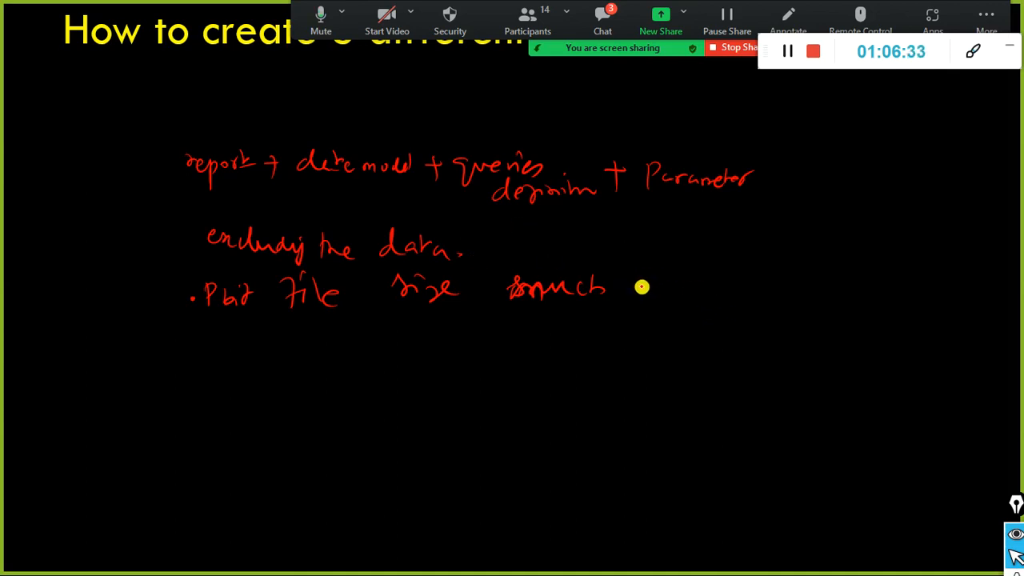
mouse_move(651, 288)
mouse_down()
mouse_move(693, 278)
mouse_move(743, 287)
mouse_move(773, 266)
mouse_move(860, 277)
mouse_move(894, 264)
mouse_move(931, 274)
mouse_up()
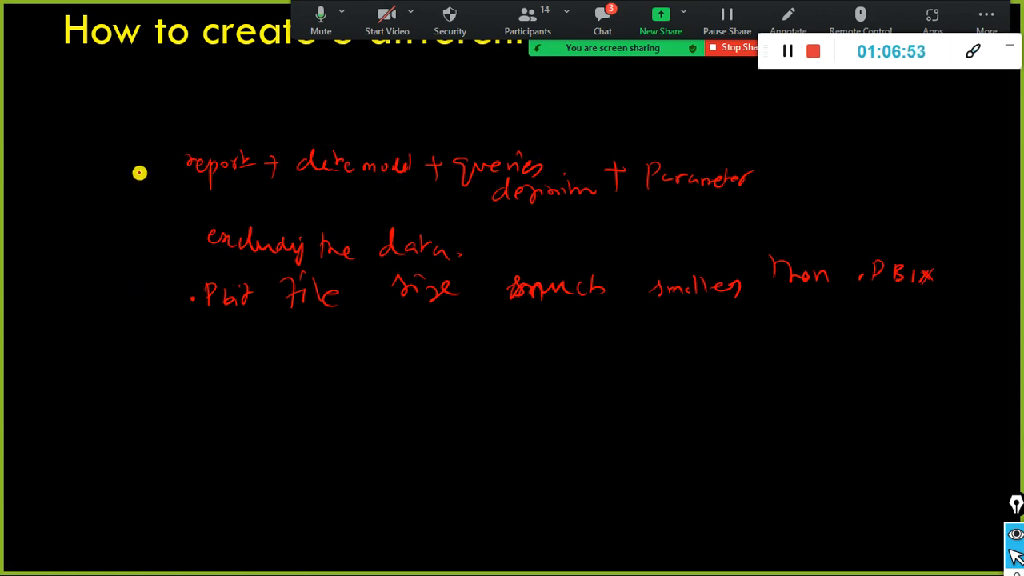
mouse_move(173, 146)
mouse_down()
mouse_move(165, 216)
mouse_move(205, 241)
mouse_up()
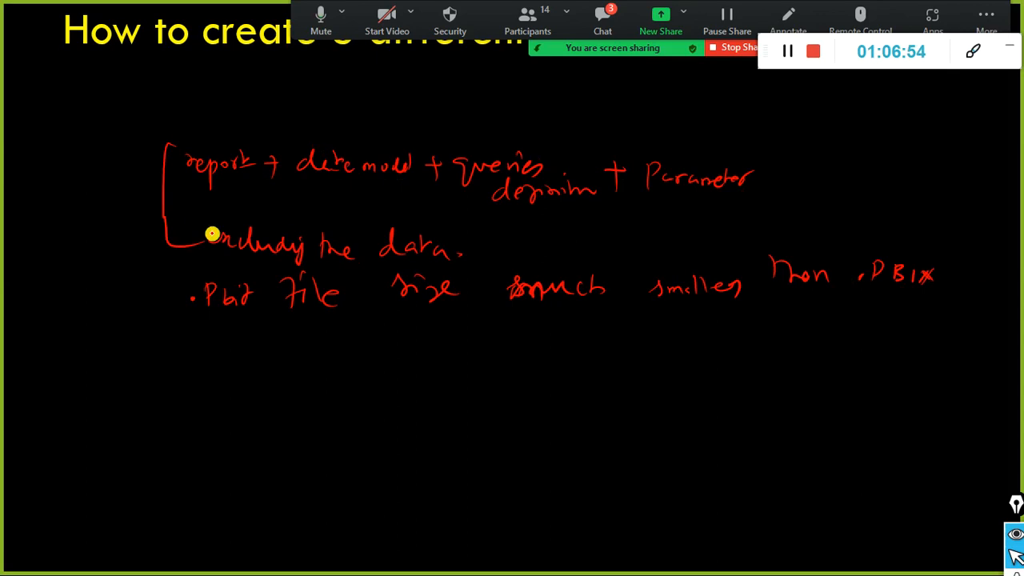
Step: Complete the bracket around the first two note lines, mark the .Pbit line, and check the meeting chat
mouse_move(75, 122)
mouse_down()
mouse_move(77, 152)
mouse_move(163, 134)
mouse_move(167, 119)
mouse_up()
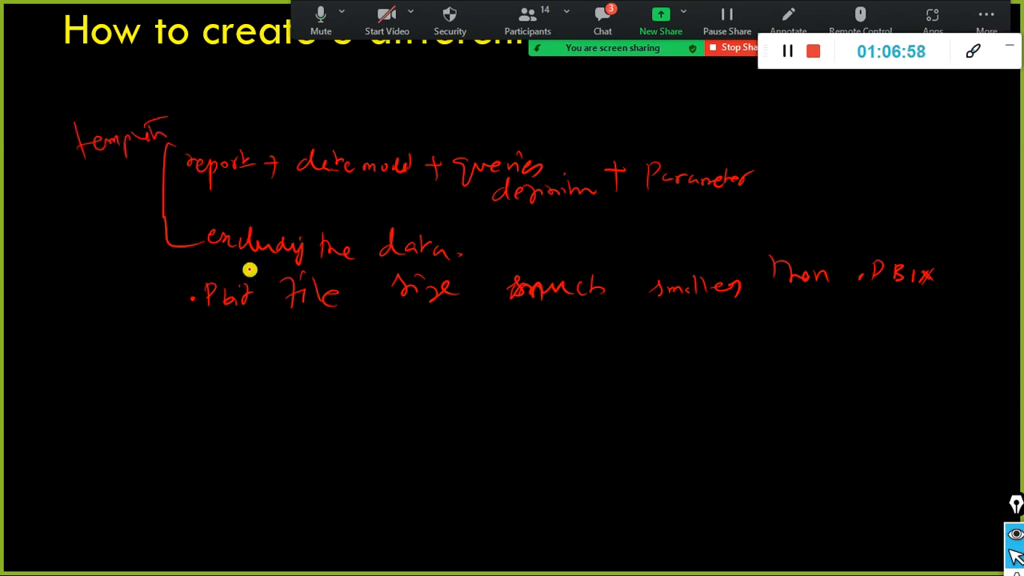
drag(150, 302, 154, 322)
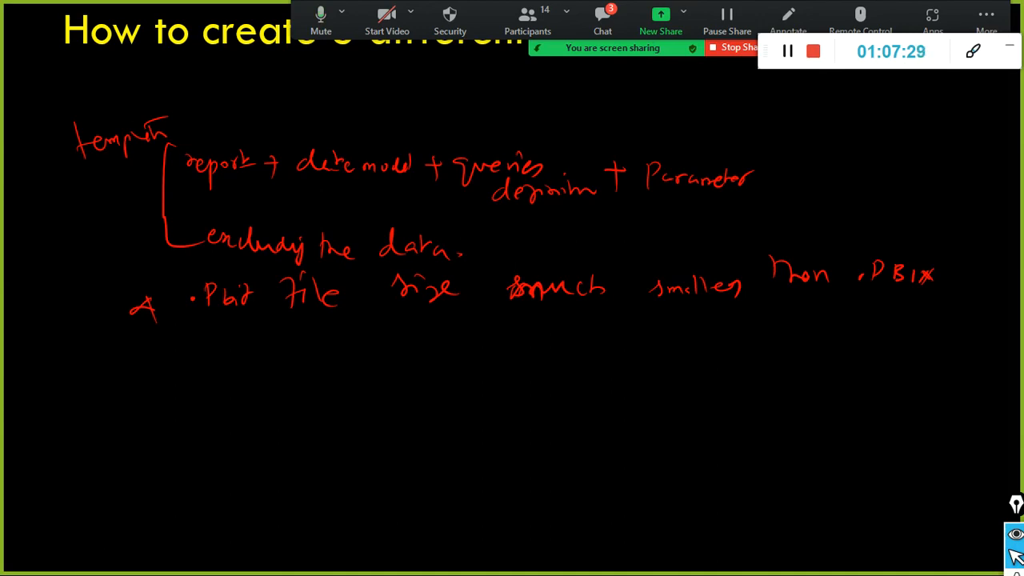
click(608, 17)
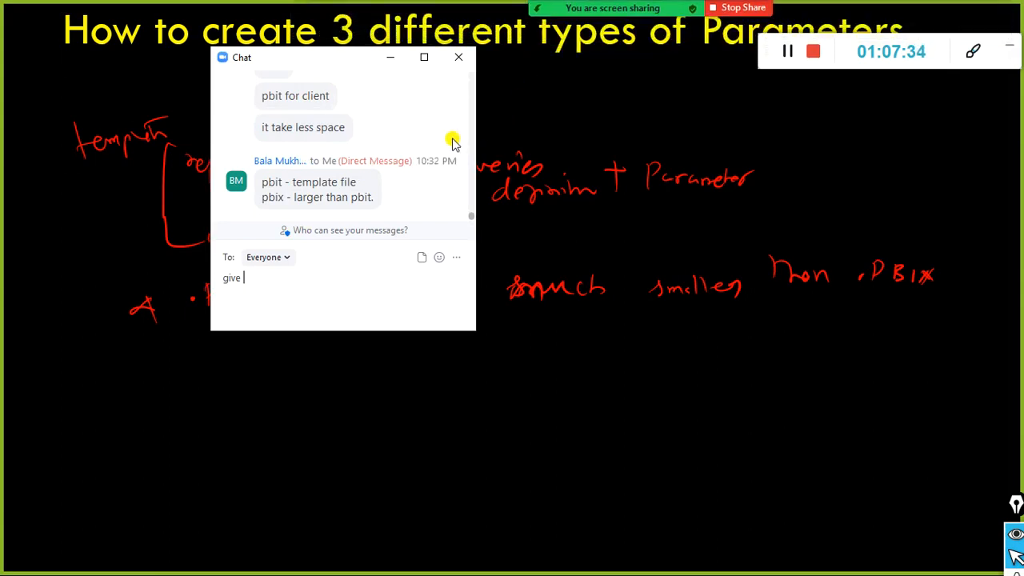
click(456, 58)
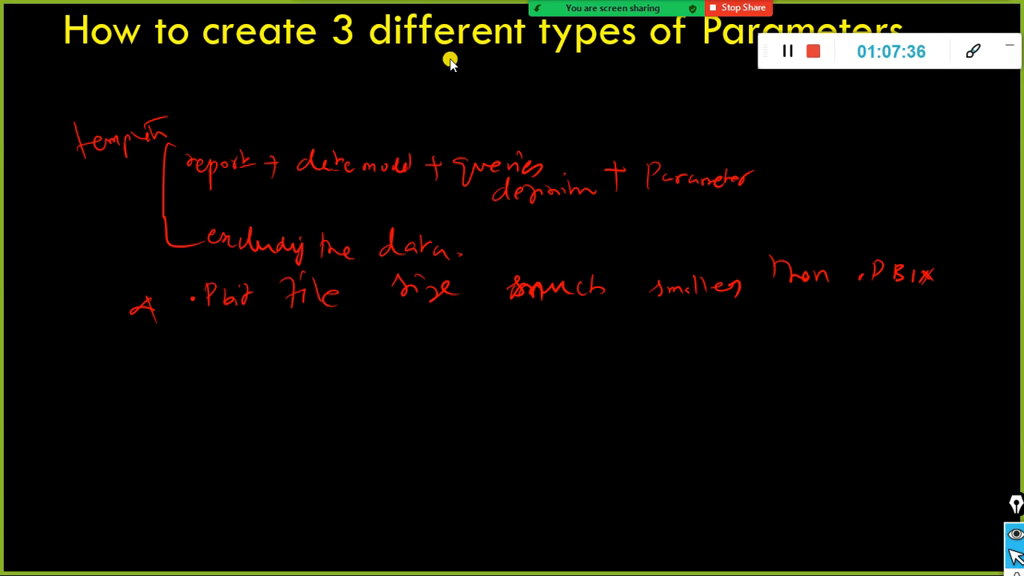